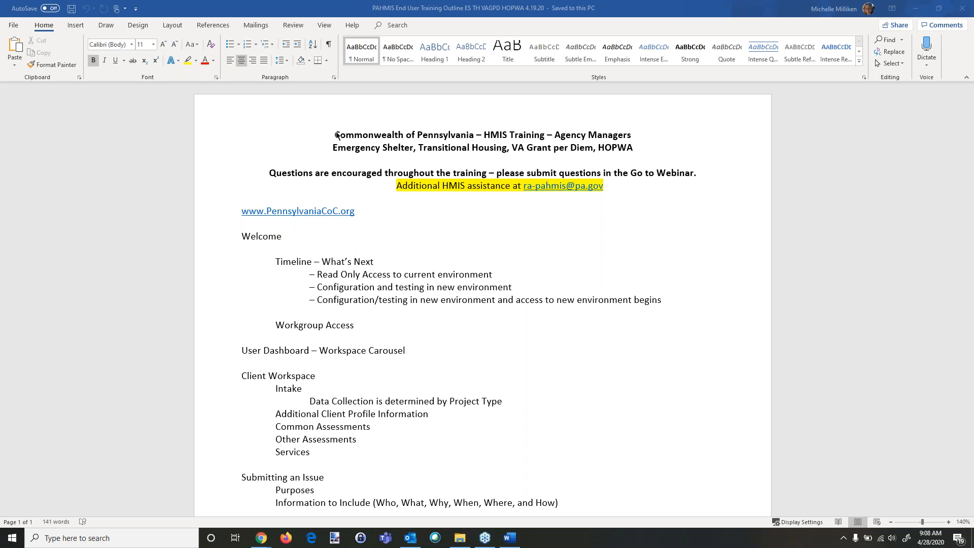
# Step: Scroll through the HMIS training outline document to review its agenda topics
pyautogui.scroll(-3, 326, 373)
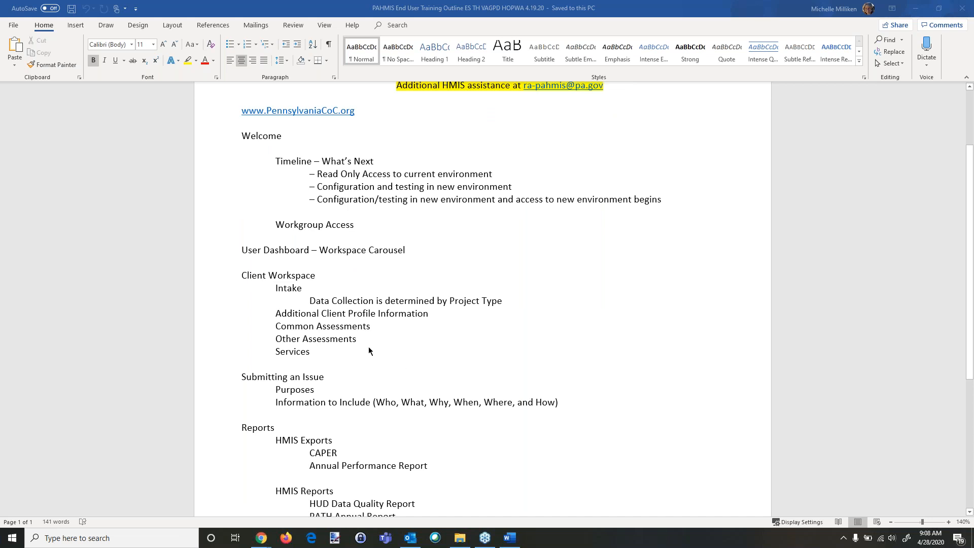
pyautogui.scroll(-1, 401, 374)
pyautogui.scroll(-1, 401, 373)
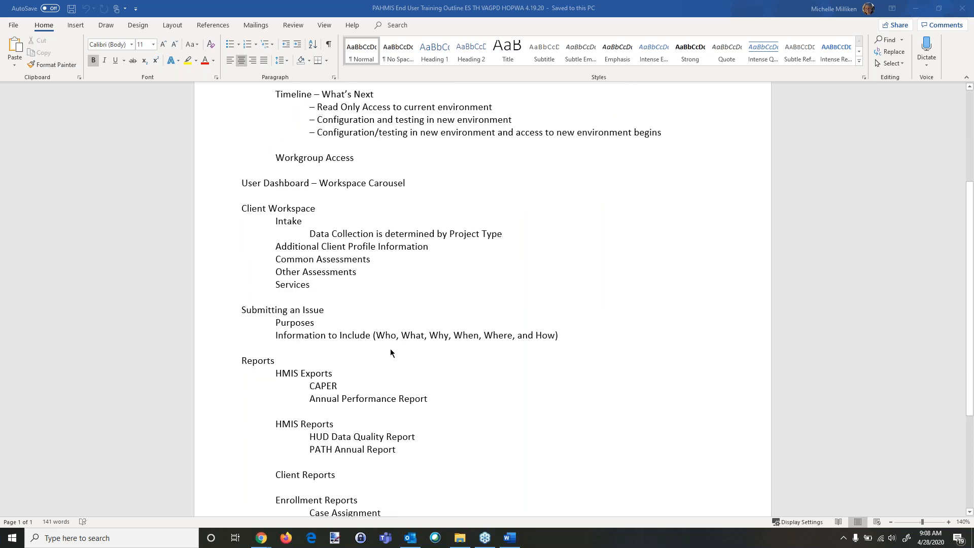
pyautogui.scroll(-1, 475, 384)
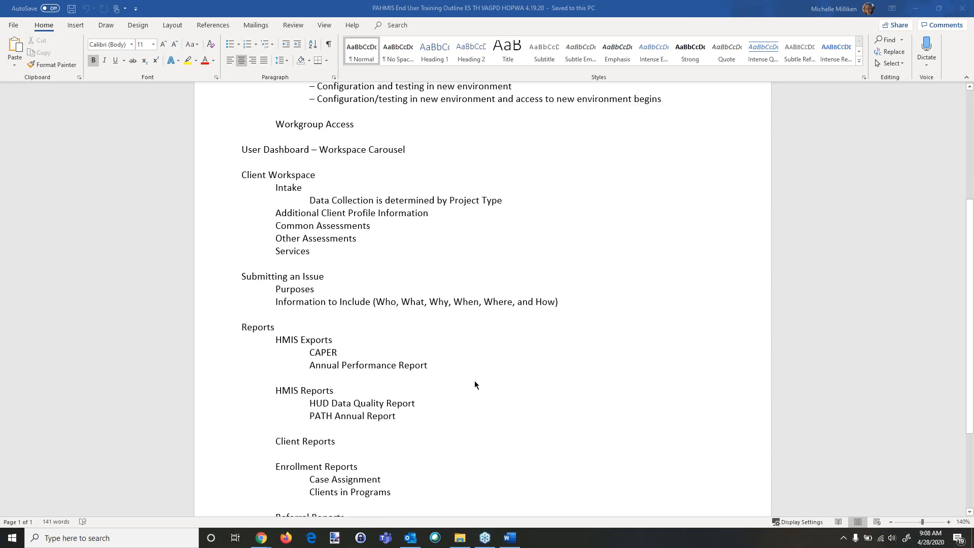
pyautogui.scroll(-2, 473, 381)
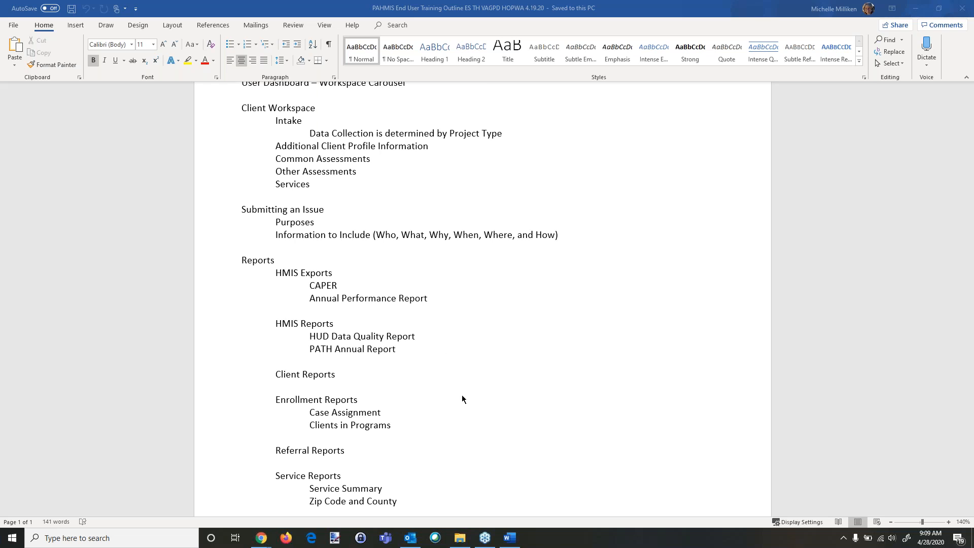
pyautogui.scroll(2, 462, 399)
pyautogui.scroll(1, 462, 399)
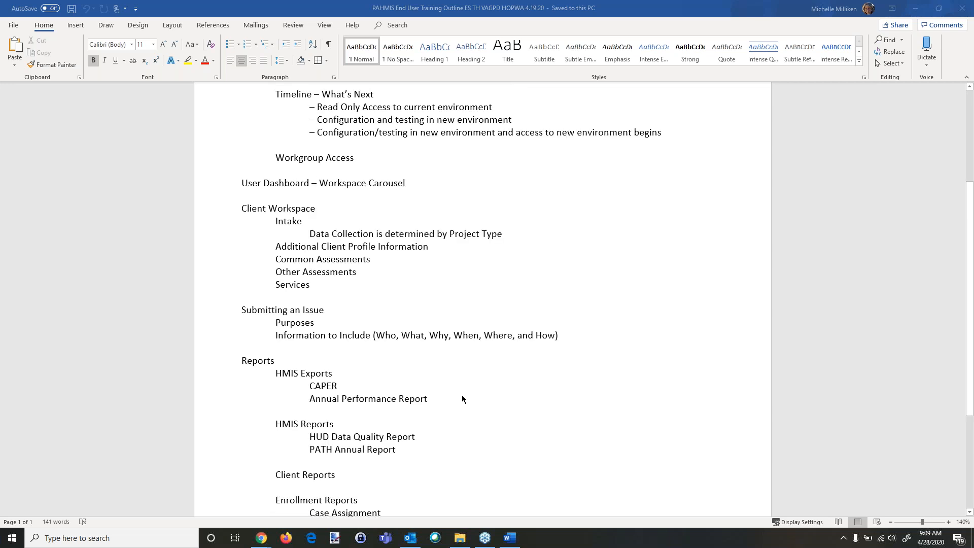
pyautogui.scroll(4, 566, 397)
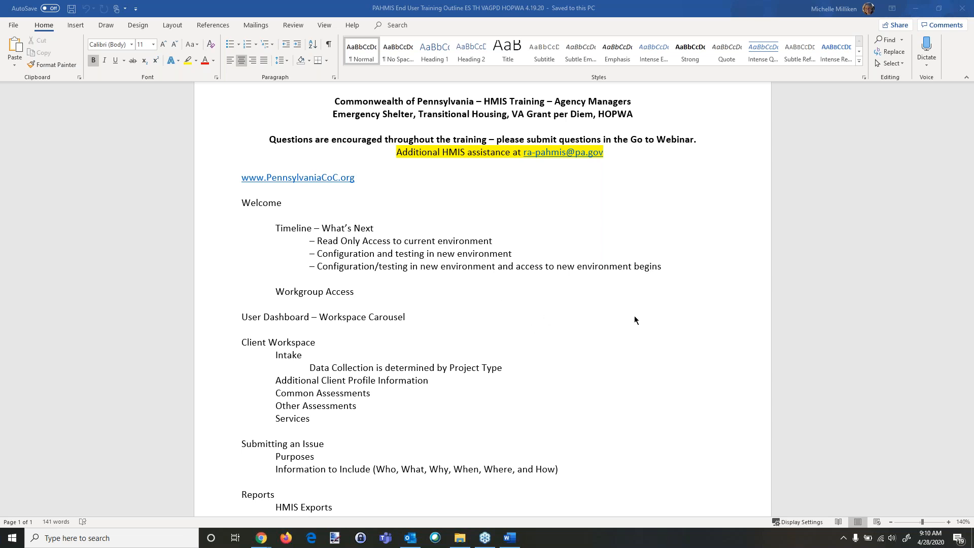
pyautogui.scroll(-2, 635, 320)
pyautogui.scroll(-1, 634, 320)
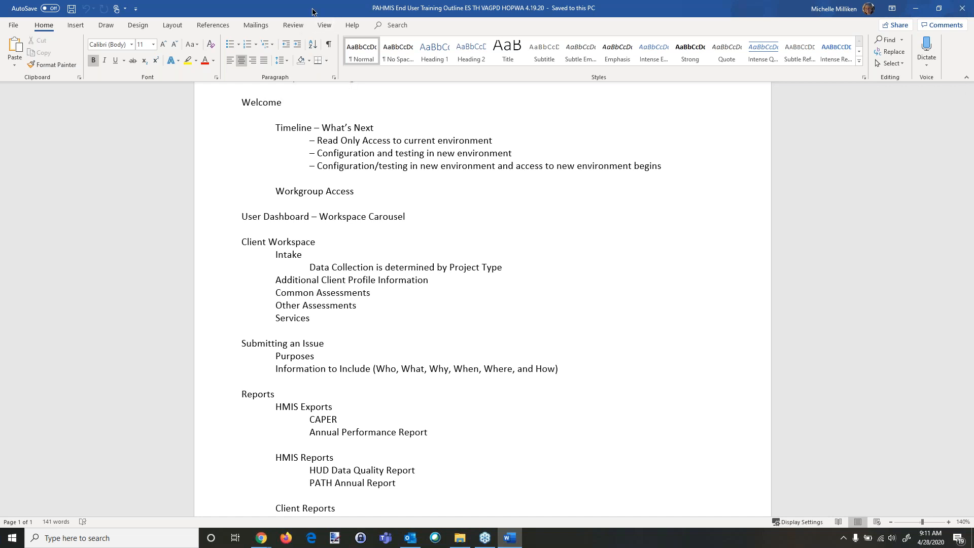
# Step: Switch to the ClientTrack sign-in page in the browser and sign in with the account password
pyautogui.moveTo(314, 11); pyautogui.dragTo(0, 298)
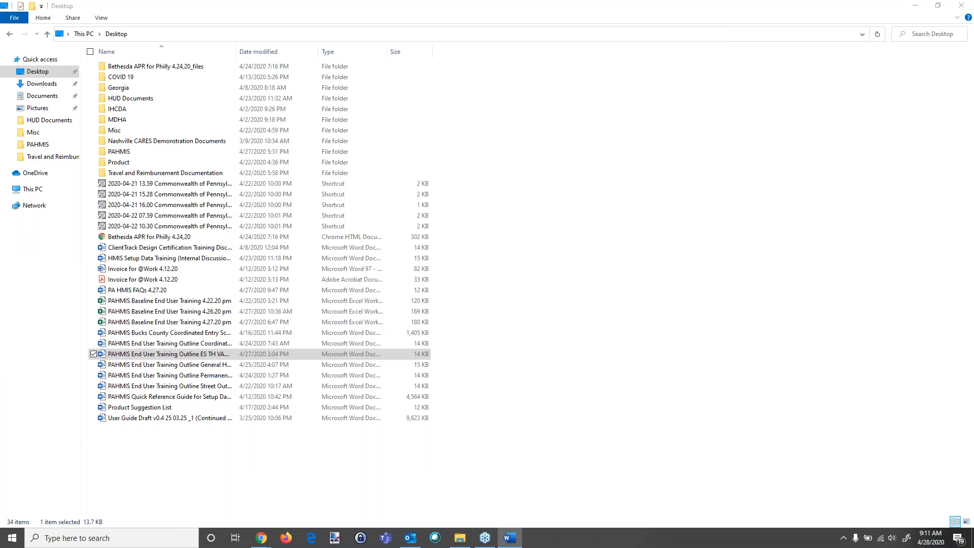
pyautogui.click(960, 9)
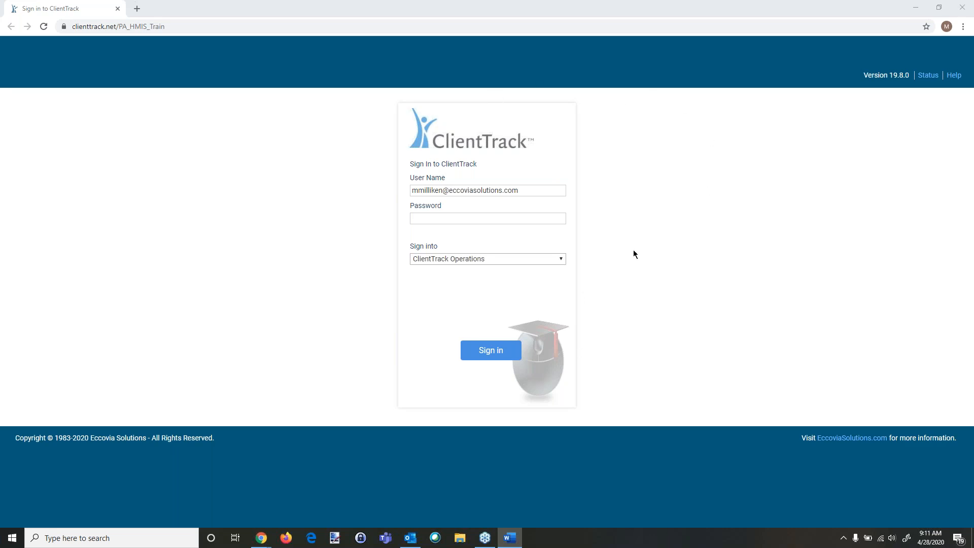
pyautogui.click(438, 217)
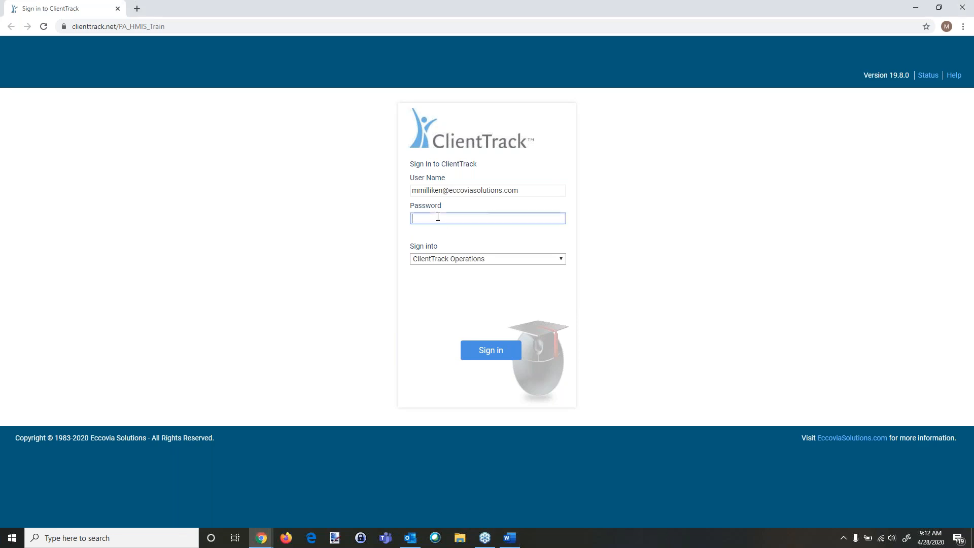
pyautogui.write('•••••••')
pyautogui.press('Return')
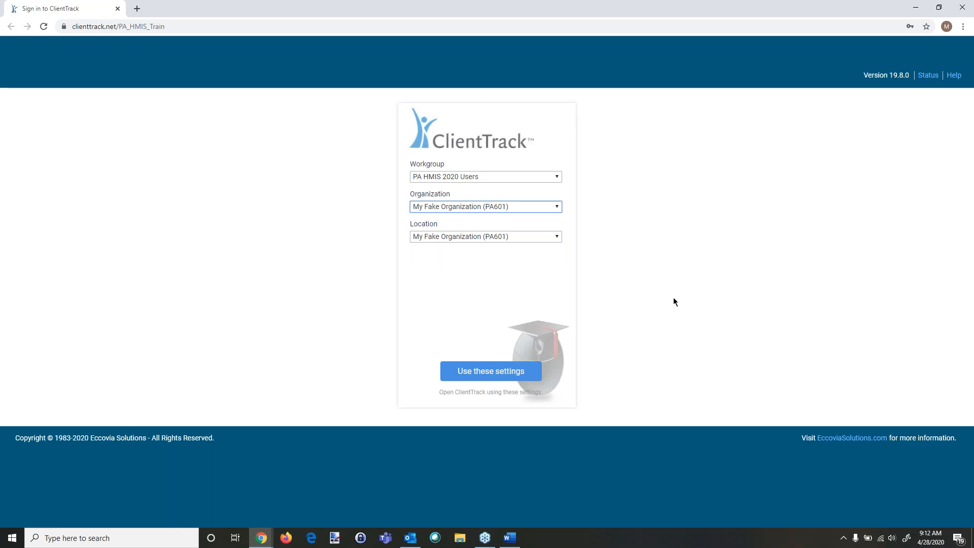
# Step: Choose the PA HMIS 2020 Users workgroup, keep My Fake Organization (PA601), and use these settings
pyautogui.click(477, 177)
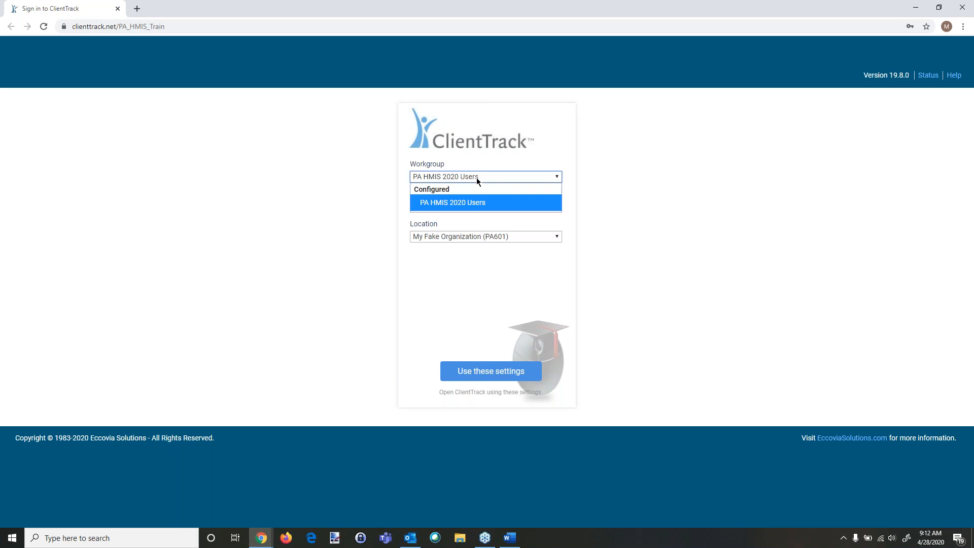
pyautogui.click(439, 203)
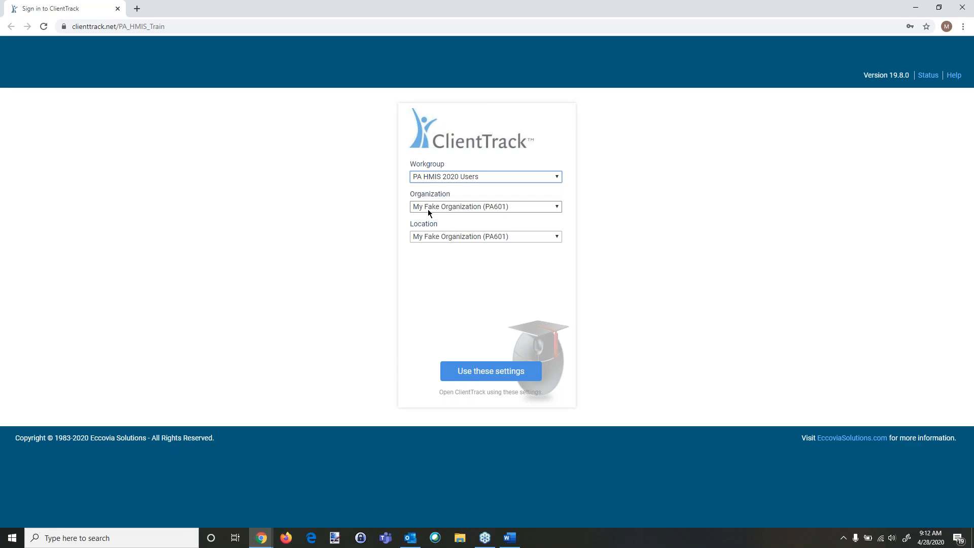
pyautogui.click(468, 206)
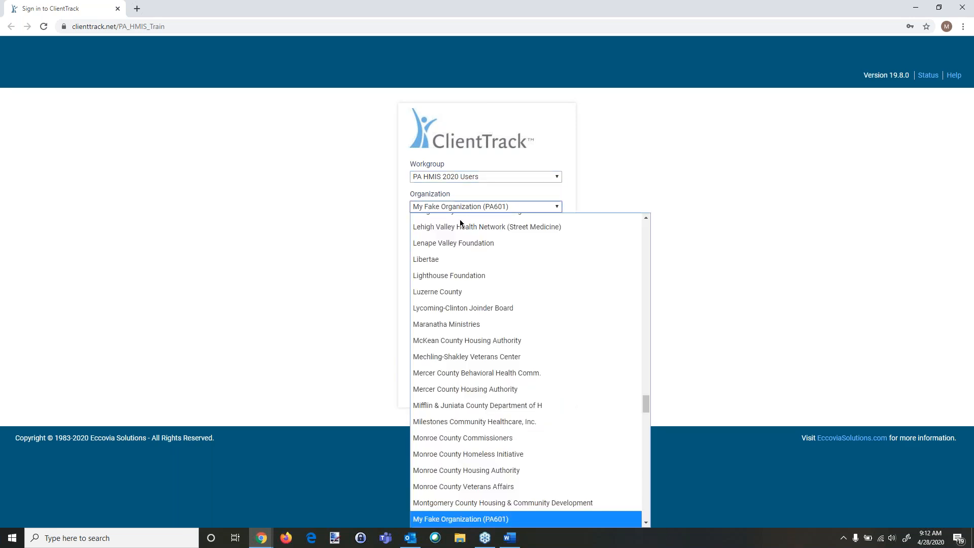
pyautogui.scroll(1, 457, 264)
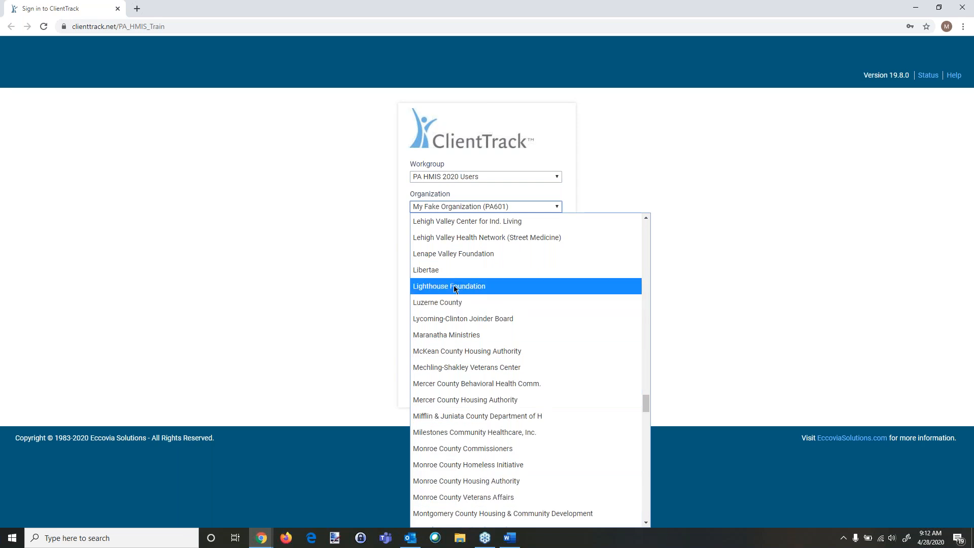
pyautogui.click(466, 208)
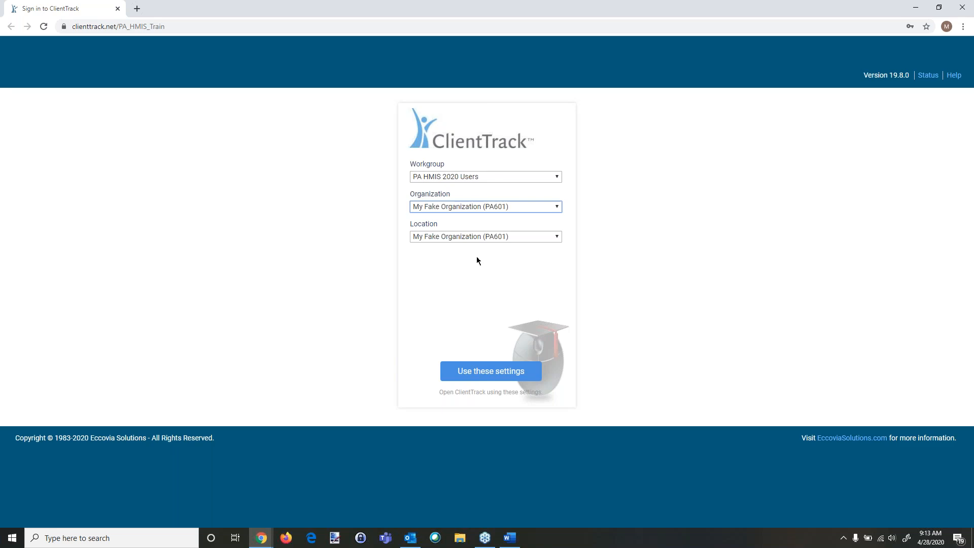
pyautogui.click(484, 368)
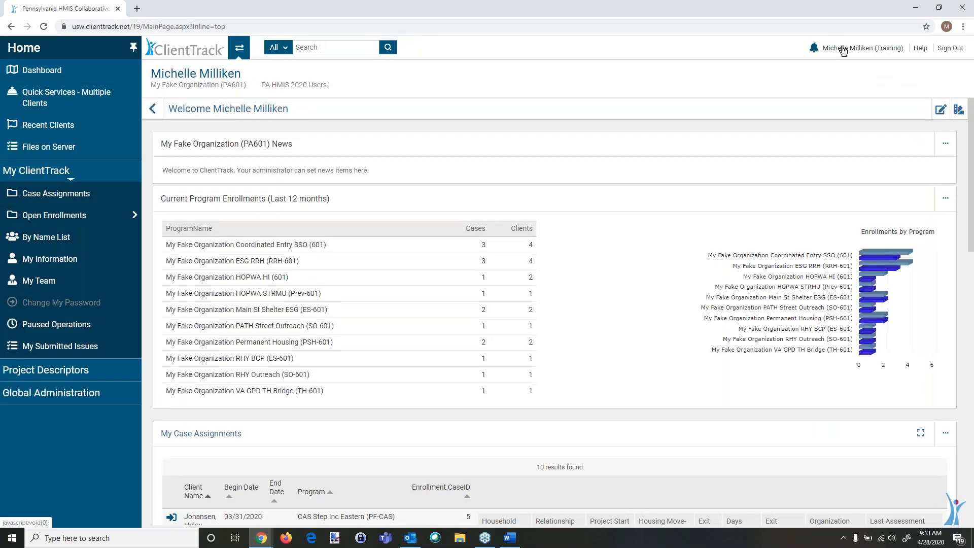
# Step: Open the user preferences panel, select the PA HMIS 2020 Users workgroup and apply it
pyautogui.click(842, 49)
pyautogui.click(769, 95)
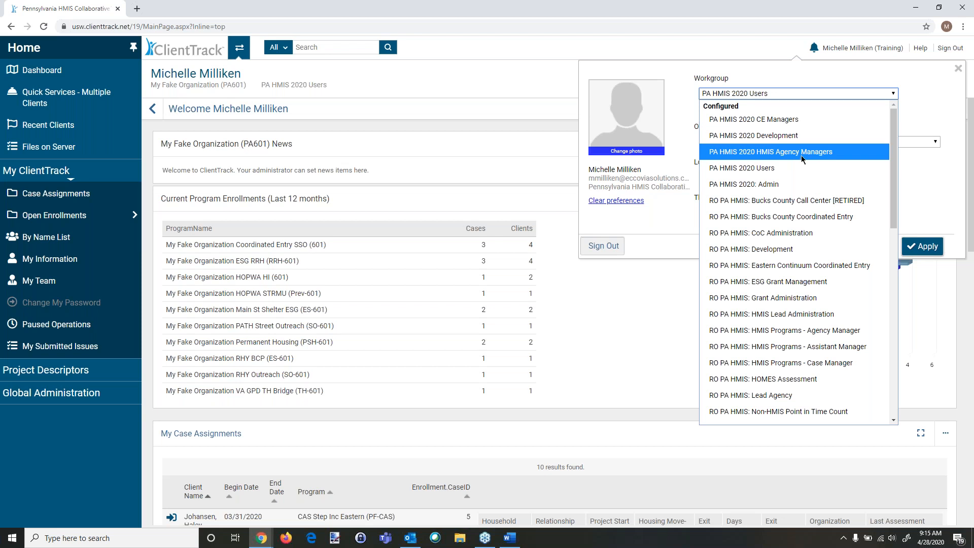
pyautogui.click(748, 169)
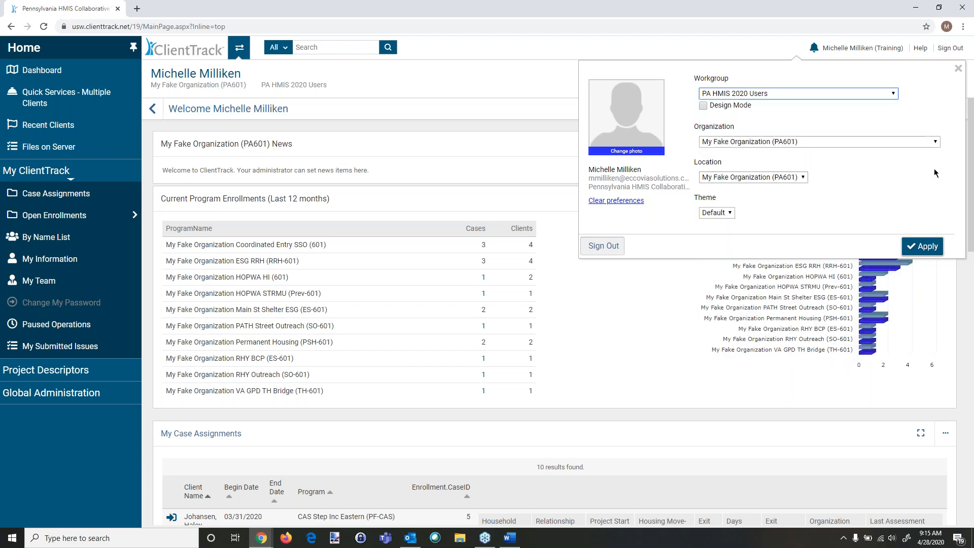
pyautogui.click(928, 246)
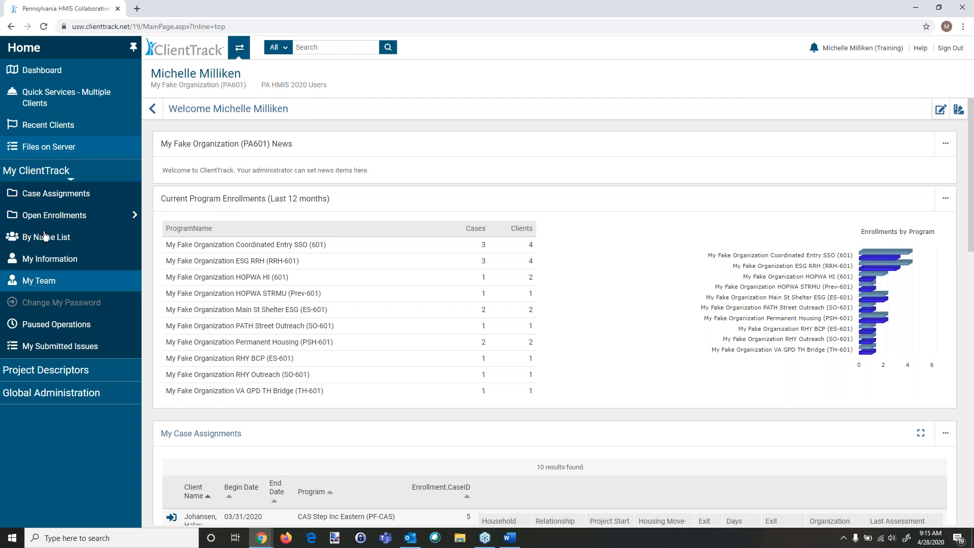
# Step: Open Open Enrollments and list enrollments for the program My Fake Organization RHY BCP (ES-601)
pyautogui.click(46, 287)
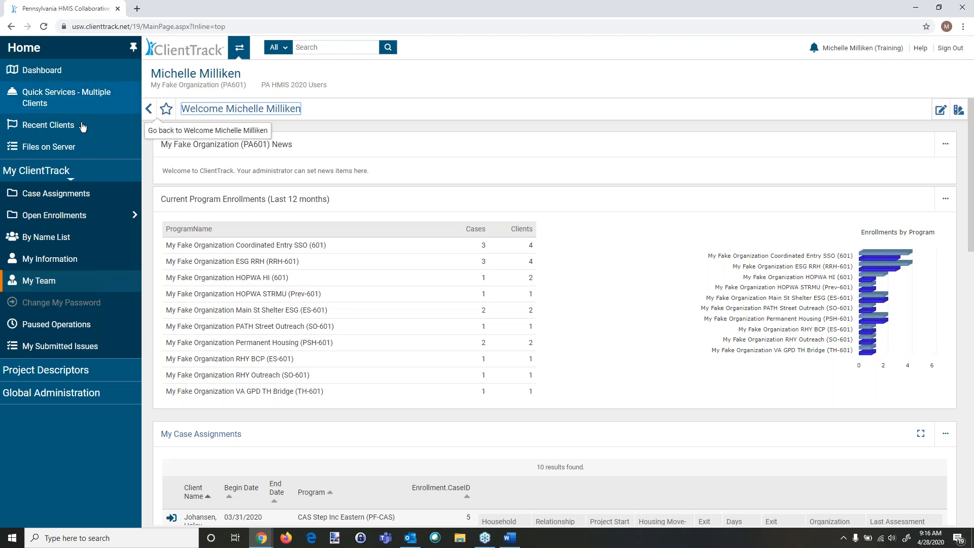
pyautogui.click(52, 220)
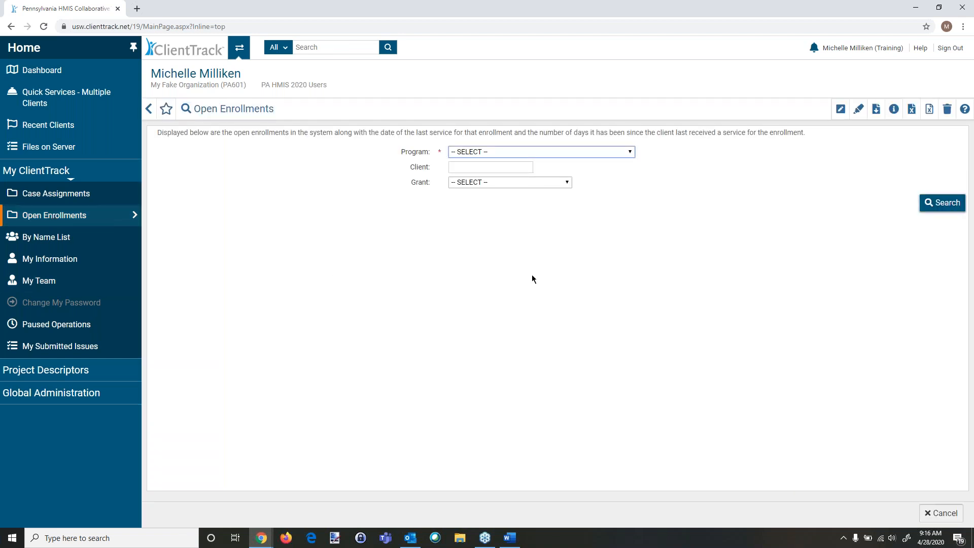
pyautogui.click(555, 151)
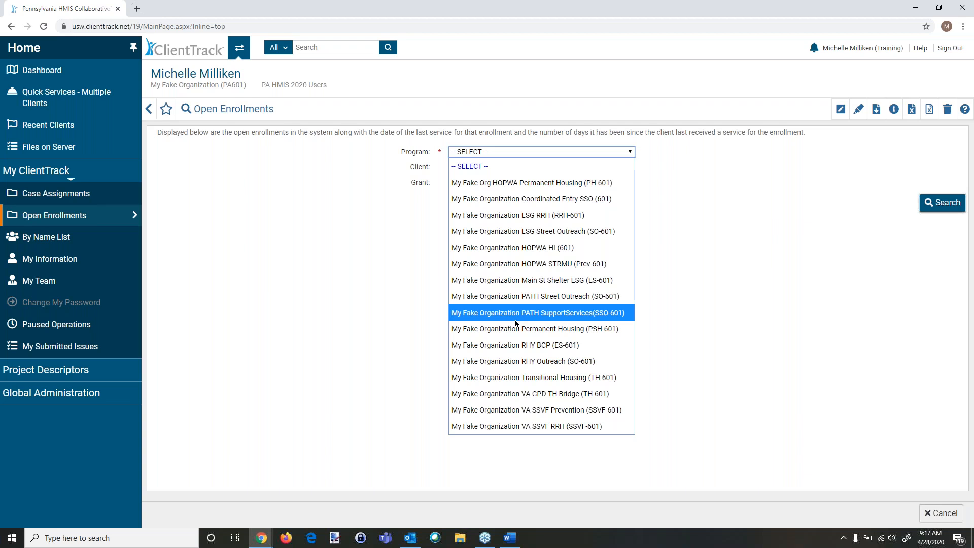
pyautogui.click(552, 345)
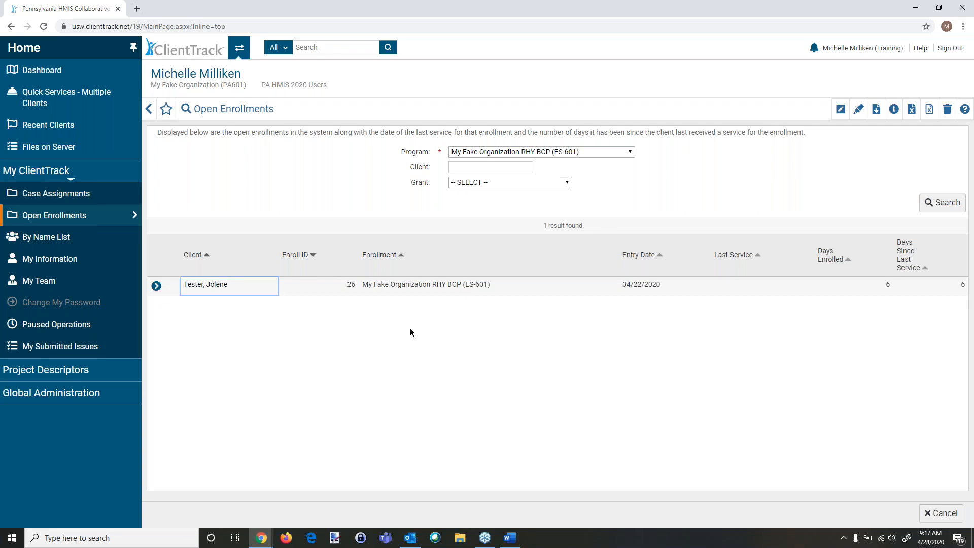
# Step: Switch from the Home workspace to the client's workspace dashboard
pyautogui.click(592, 154)
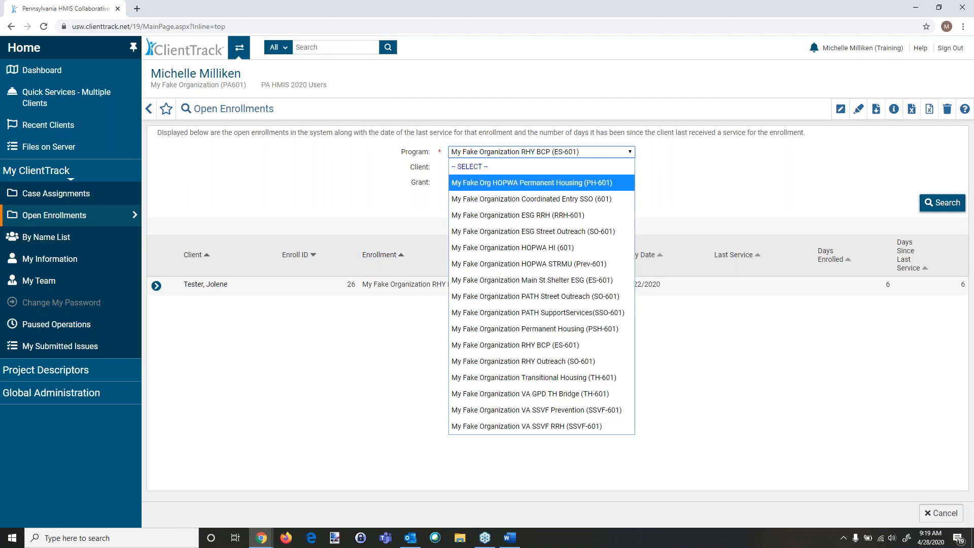
pyautogui.click(307, 174)
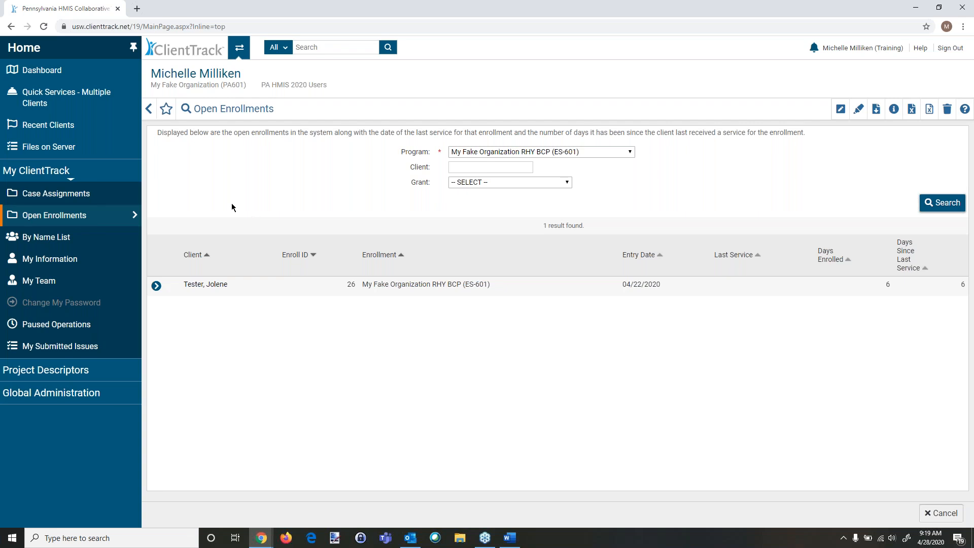
pyautogui.click(247, 51)
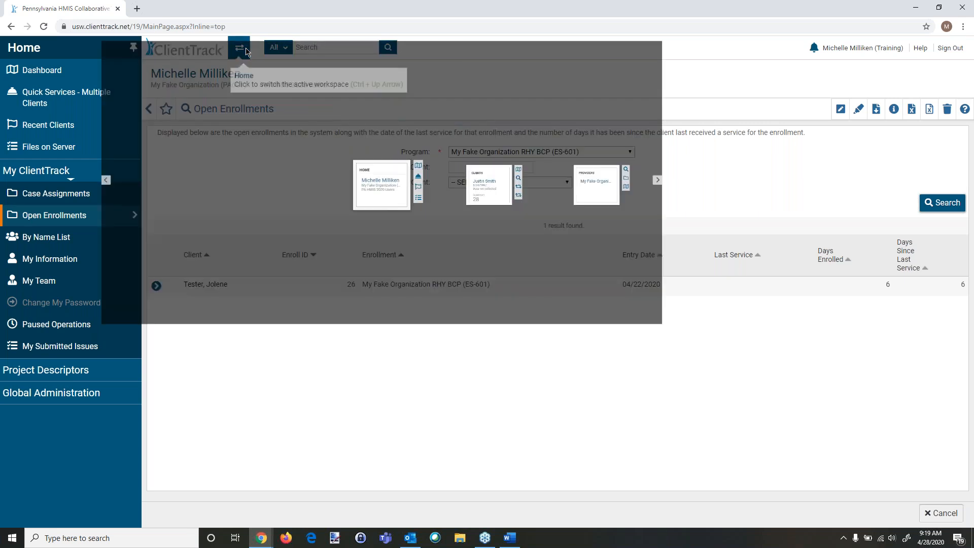
pyautogui.click(667, 293)
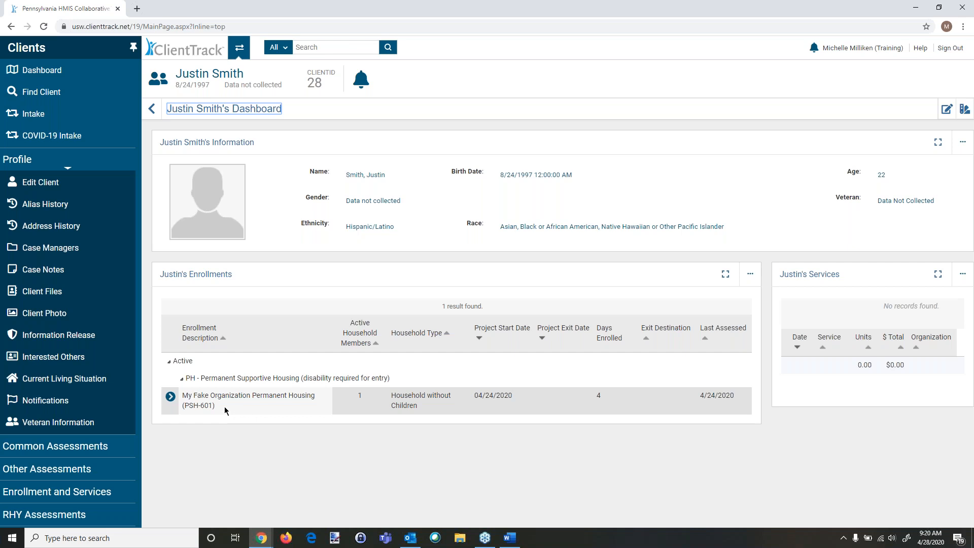
# Step: Review the permanent housing enrollment's entry assessments and open the Domestic Violence assessment
pyautogui.click(171, 400)
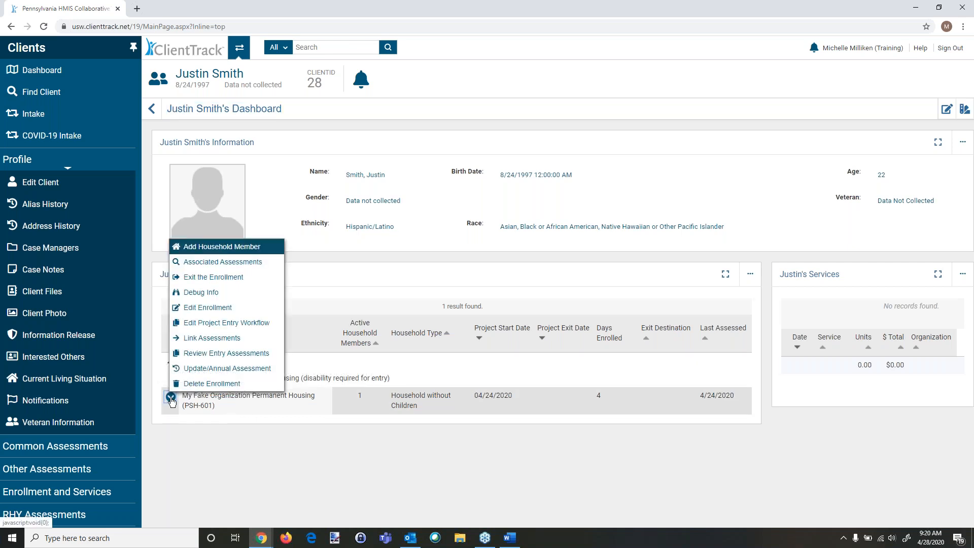
pyautogui.click(201, 356)
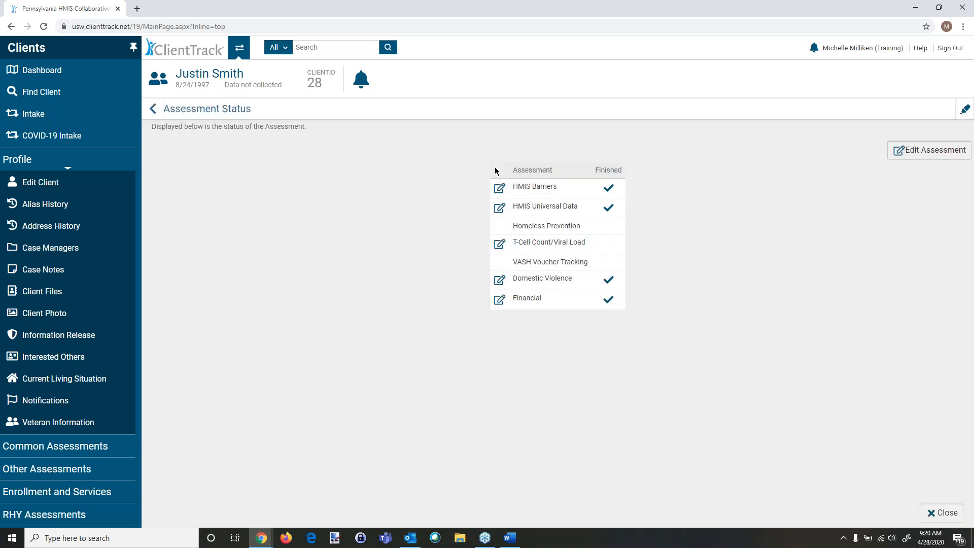
pyautogui.click(502, 282)
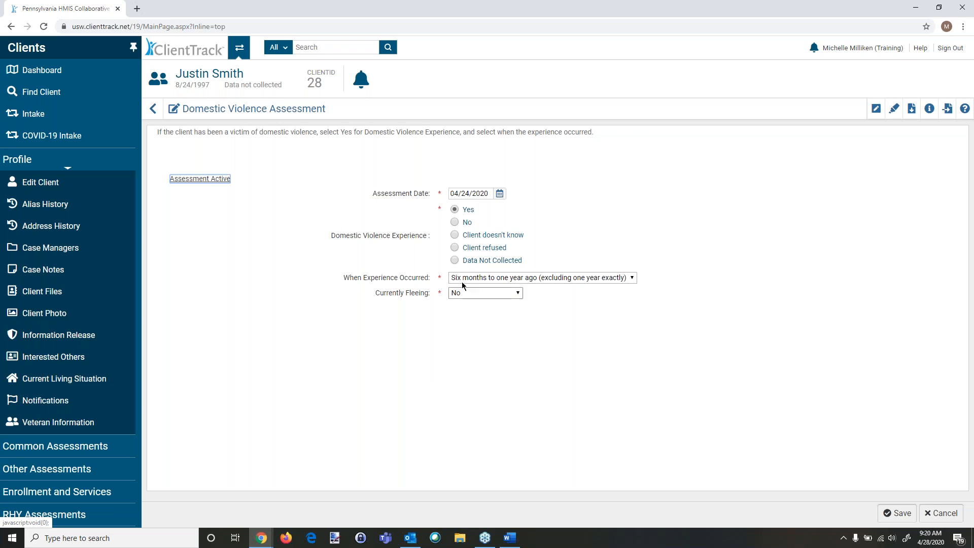
# Step: Return to the client dashboard and start an Intake to add a new client
pyautogui.click(71, 75)
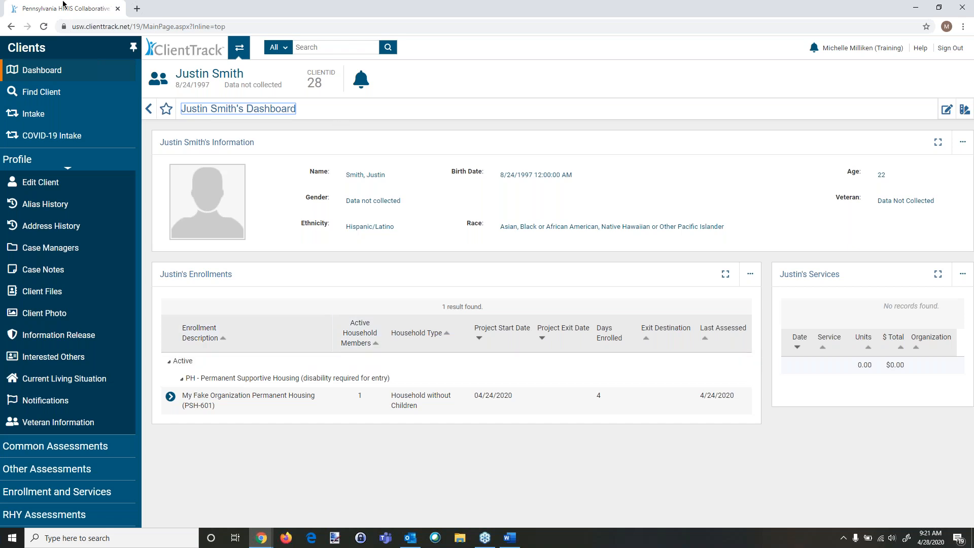
pyautogui.click(31, 113)
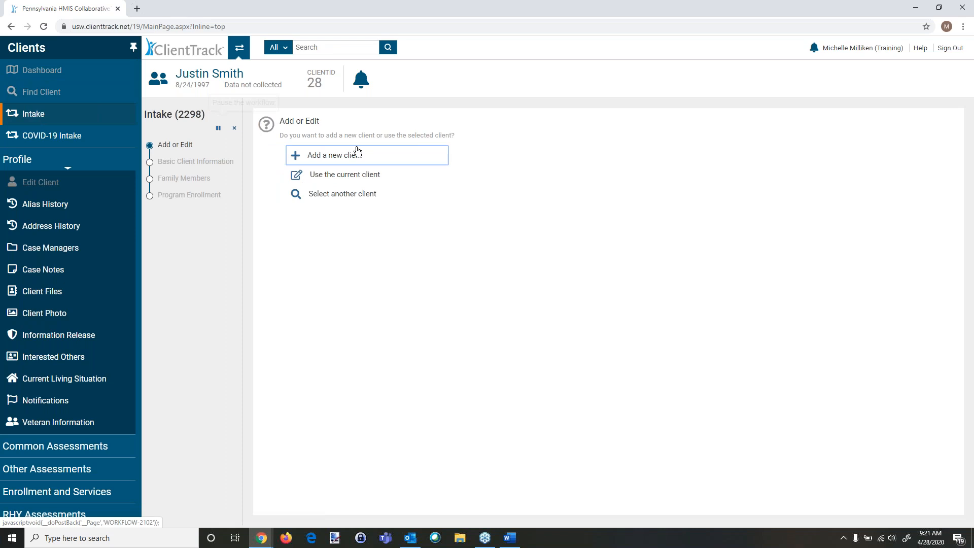
pyautogui.click(354, 159)
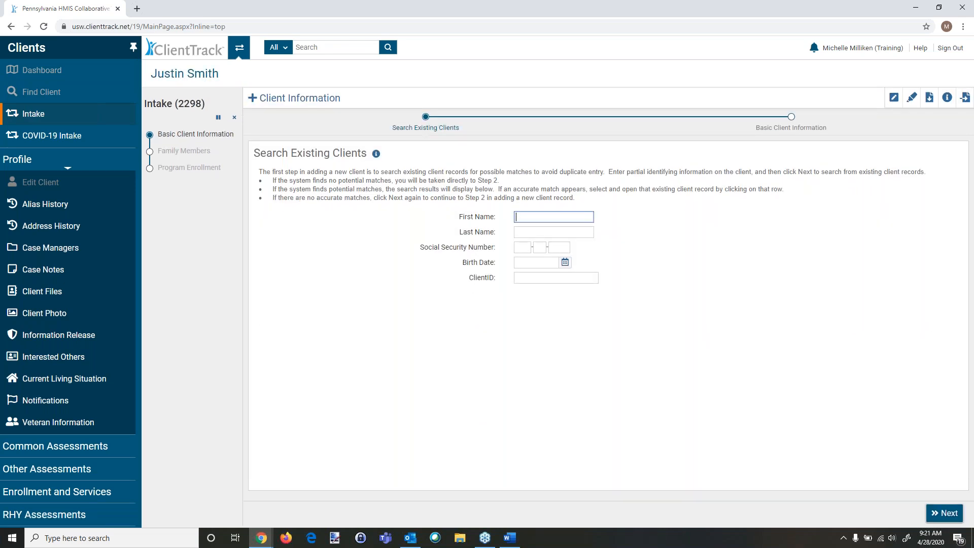
# Step: Search existing clients by the new client's first and last name and continue to the Basic Client Information step
pyautogui.write('Gree')
pyautogui.press('BackSpace')
pyautogui.write('gg')
pyautogui.press('Tab')
pyautogui.write('Test')
pyautogui.press('Tab')
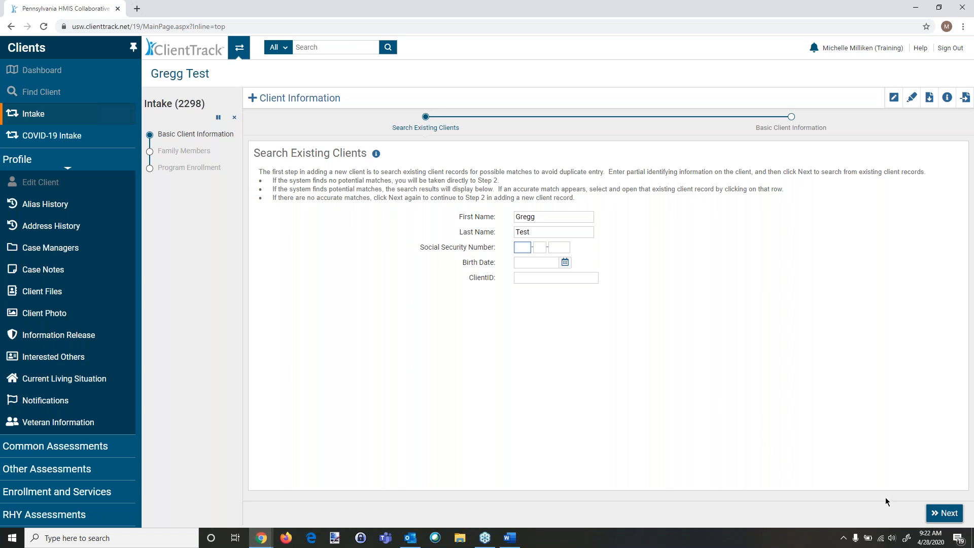
pyautogui.click(946, 513)
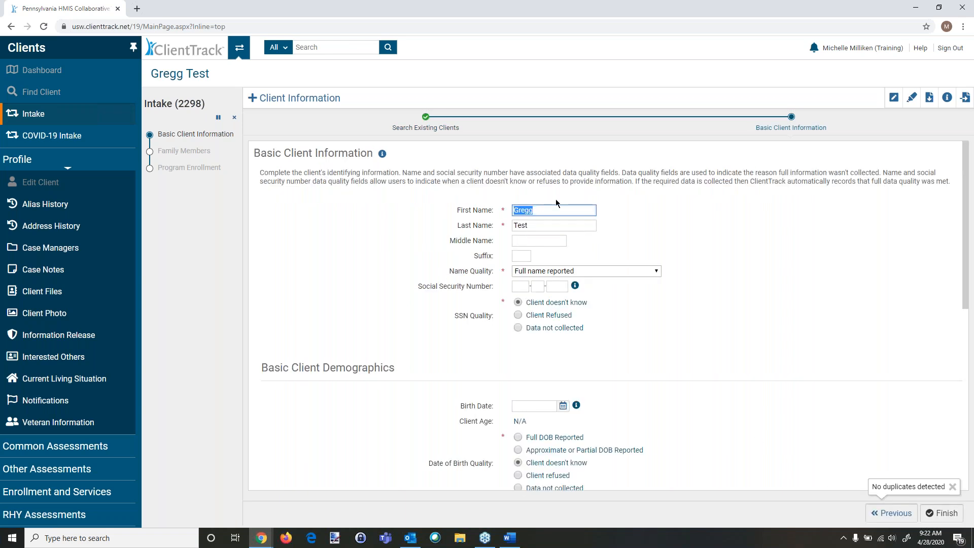
# Step: Set SSN Quality to Data not collected and enter the client's birth date
pyautogui.click(518, 328)
pyautogui.click(521, 391)
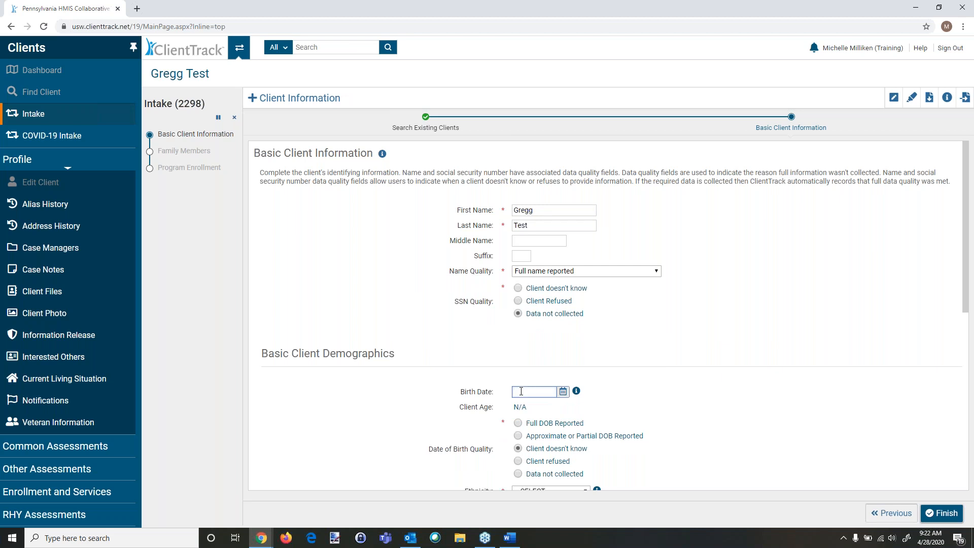
pyautogui.write('1170')
pyautogui.press('Tab')
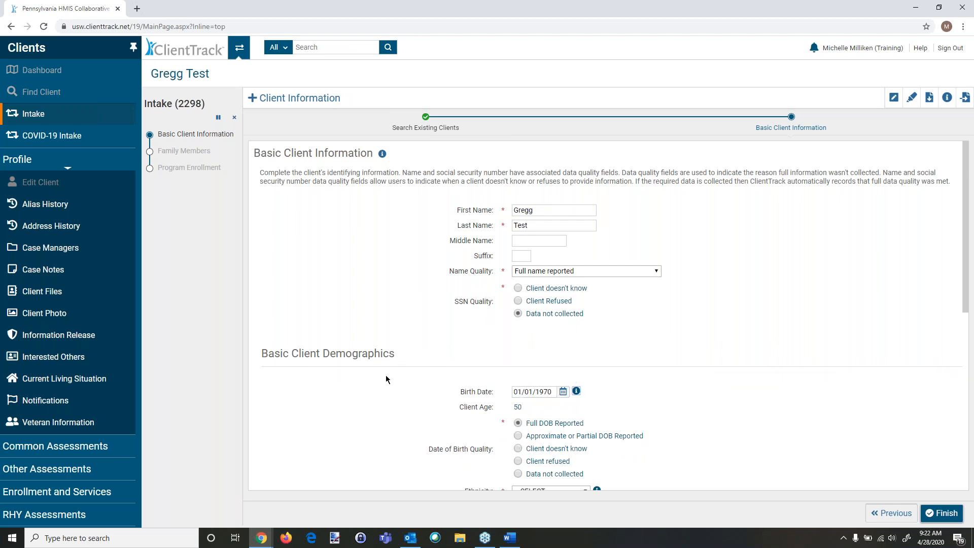
# Step: Set Ethnicity to Non-Hispanic/Latino and mark Race as Asian, Black or African American, and Native Hawaiian or Other Pacific Islander
pyautogui.scroll(-4, 386, 378)
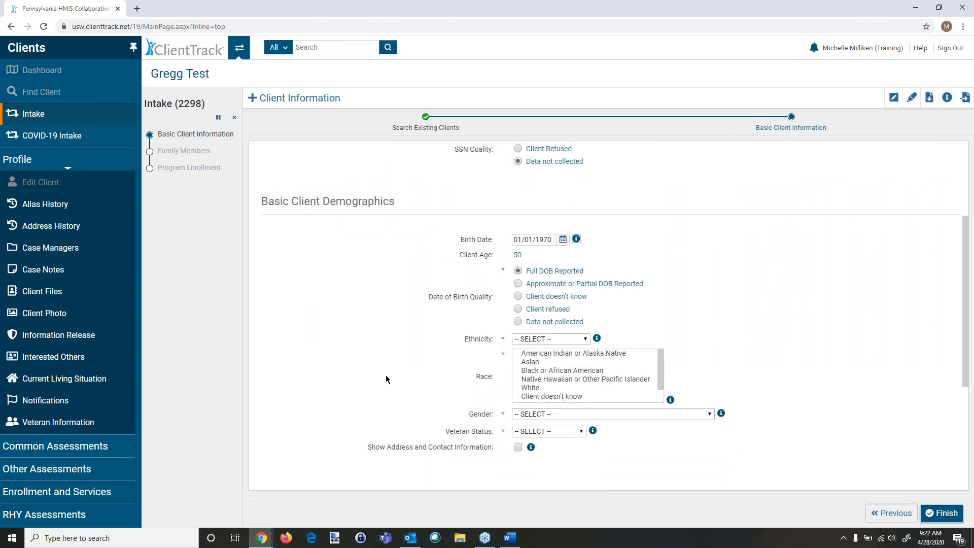
pyautogui.click(548, 289)
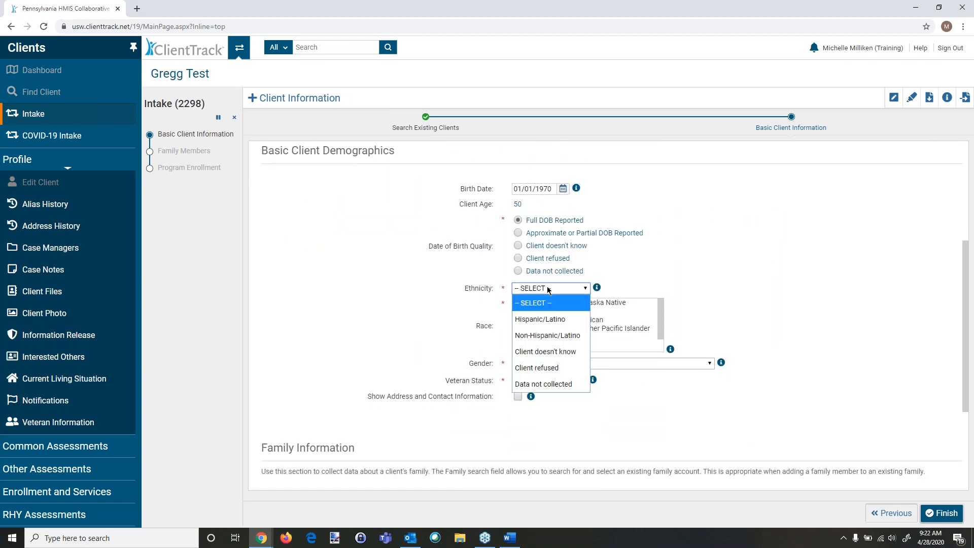
pyautogui.click(545, 335)
pyautogui.click(530, 311)
pyautogui.click(533, 320)
pyautogui.click(529, 330)
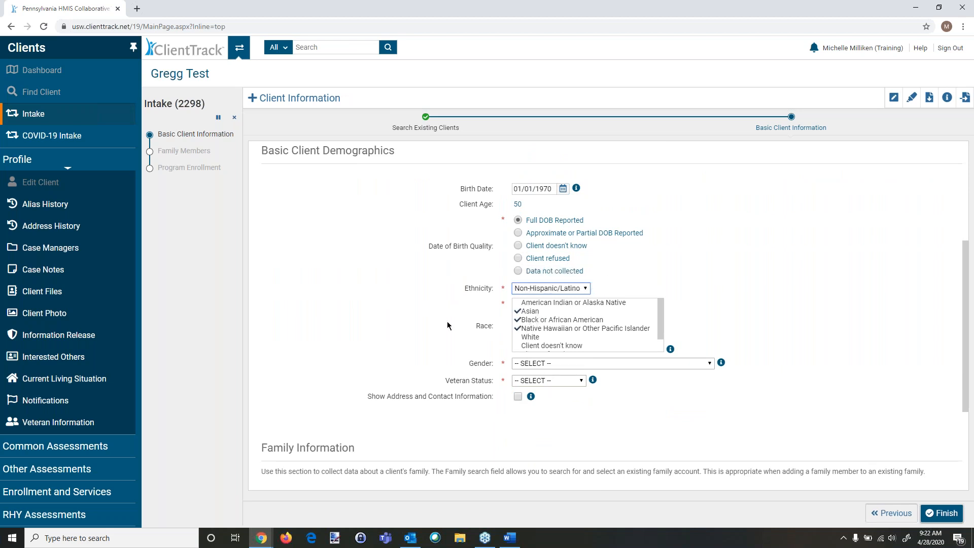
# Step: Set Gender to Data not collected and Veteran Status to Client doesn't know
pyautogui.scroll(-1, 420, 322)
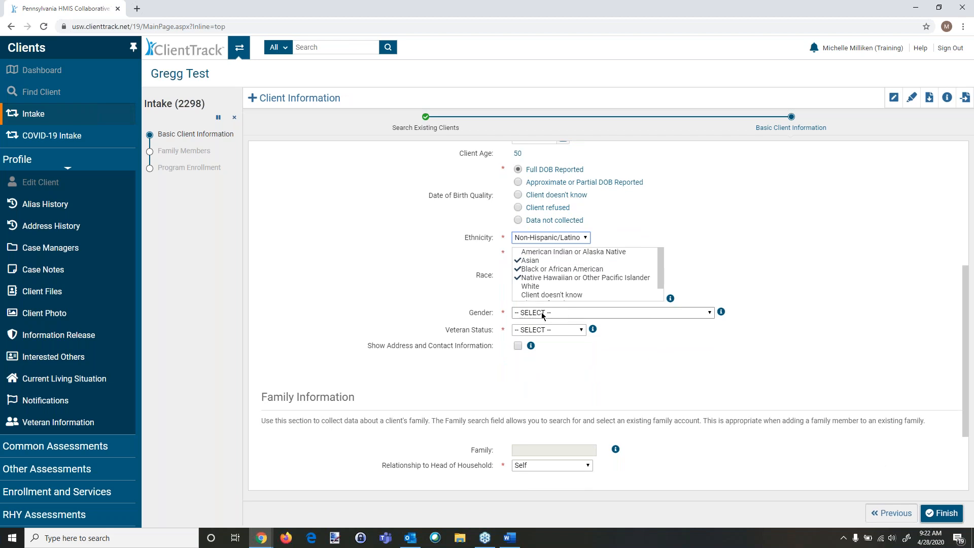
pyautogui.scroll(1, 696, 242)
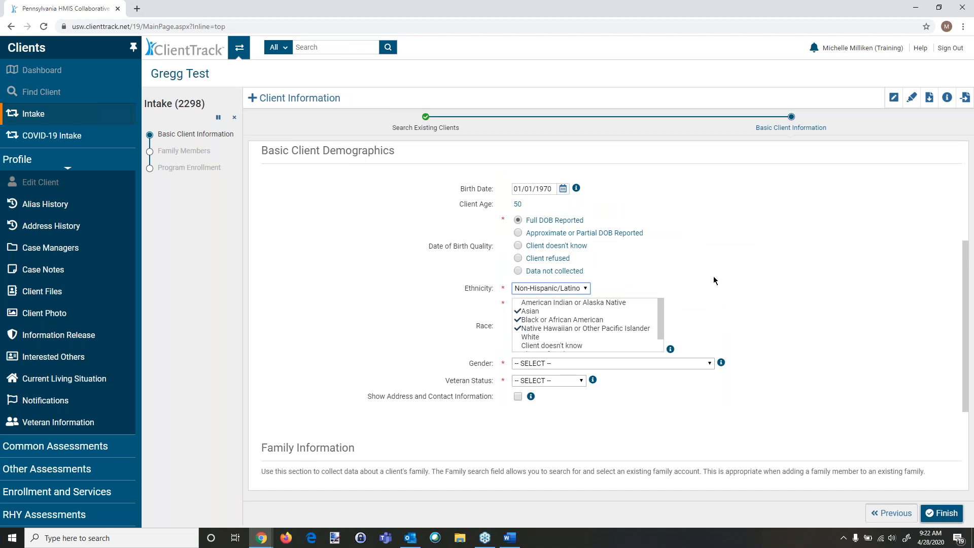
pyautogui.scroll(-1, 713, 281)
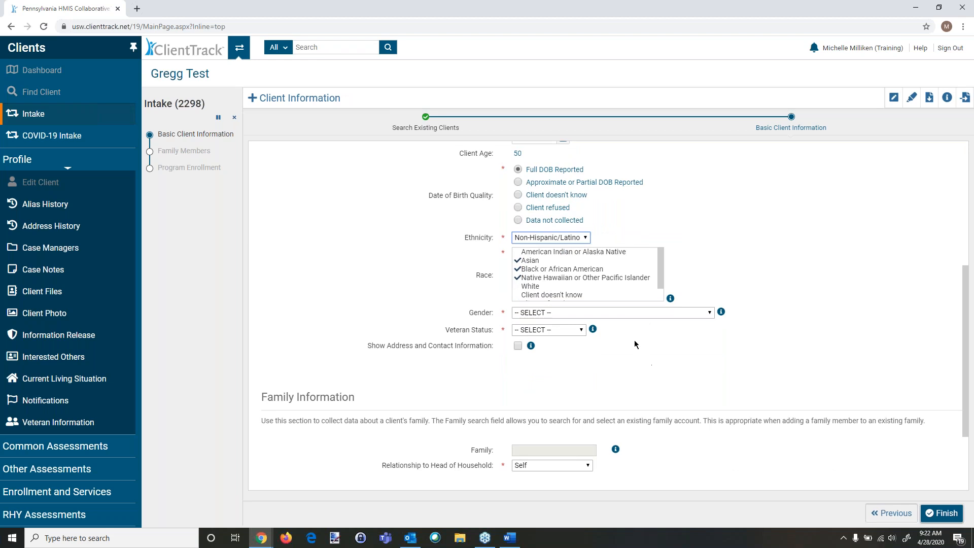
pyautogui.click(520, 314)
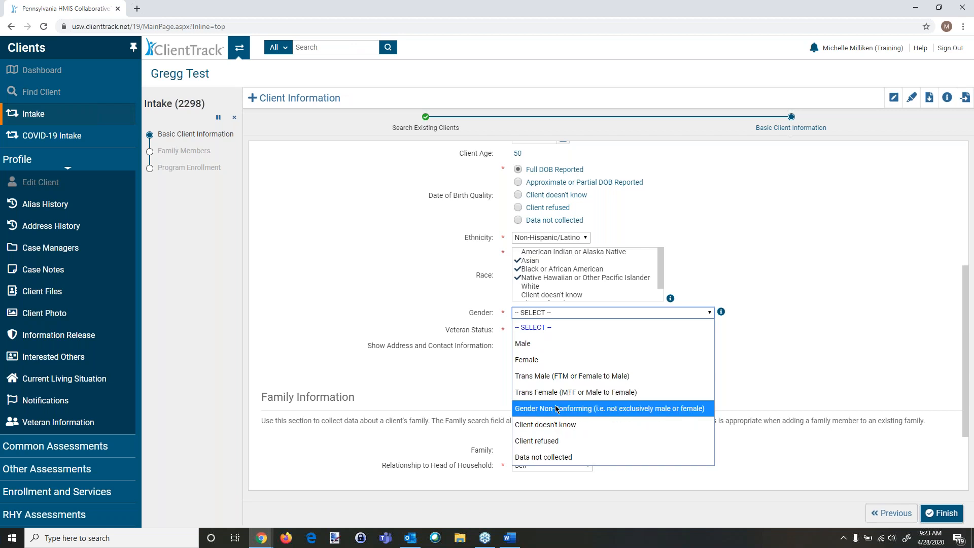
pyautogui.click(549, 458)
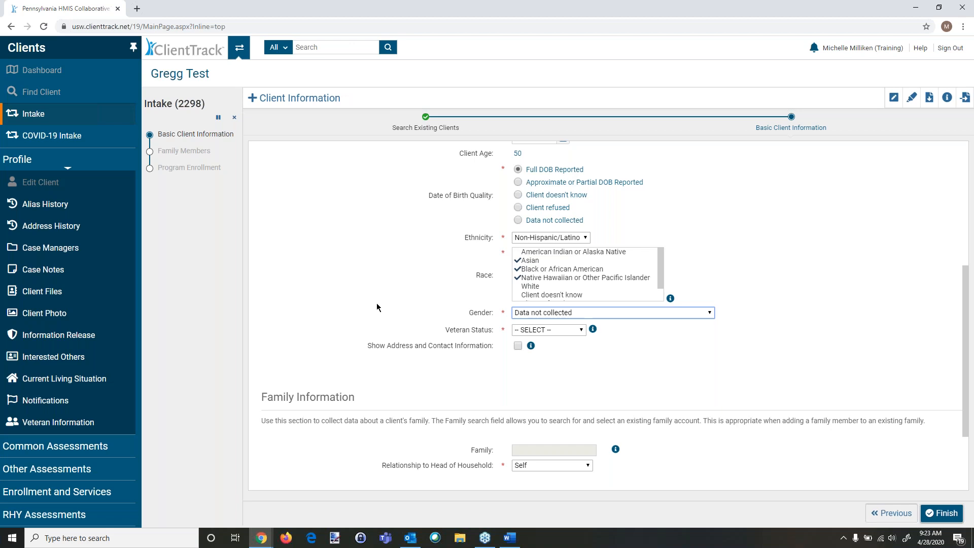
pyautogui.click(552, 330)
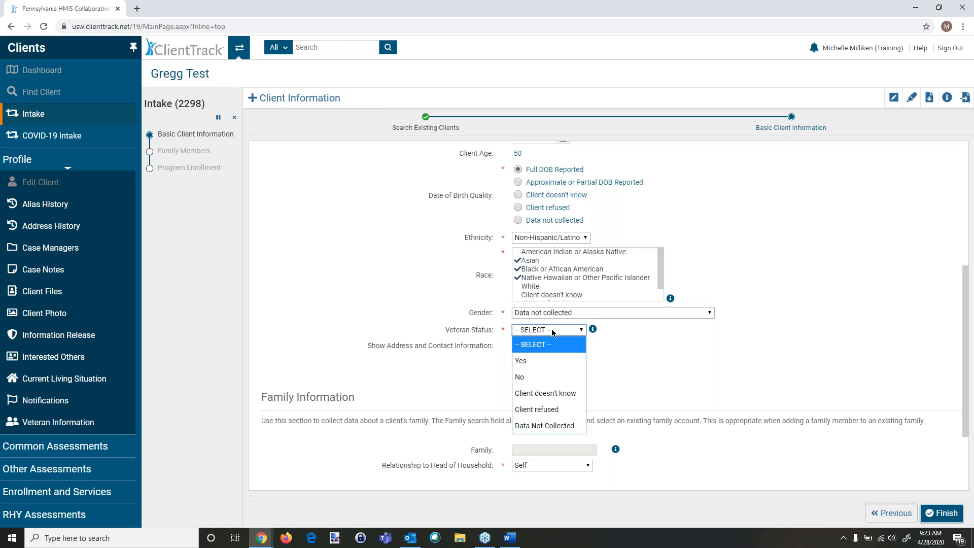
pyautogui.click(542, 394)
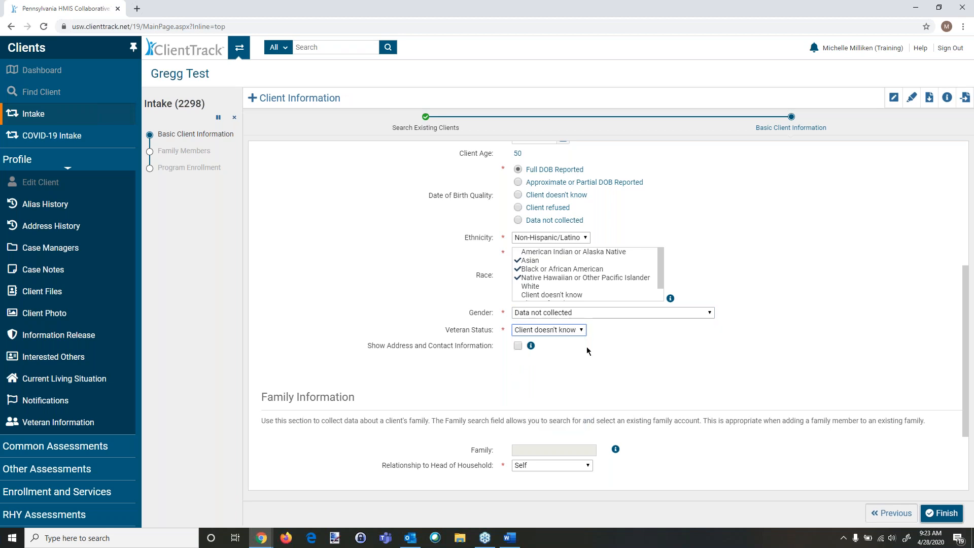
# Step: Turn on Show Address and Contact Information and enter the client's street address
pyautogui.click(517, 346)
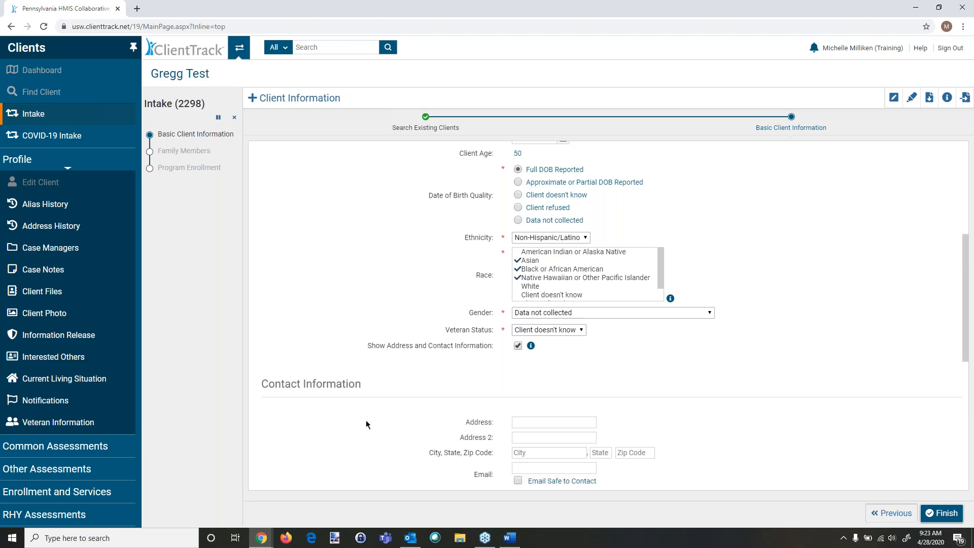
pyautogui.scroll(-3, 617, 366)
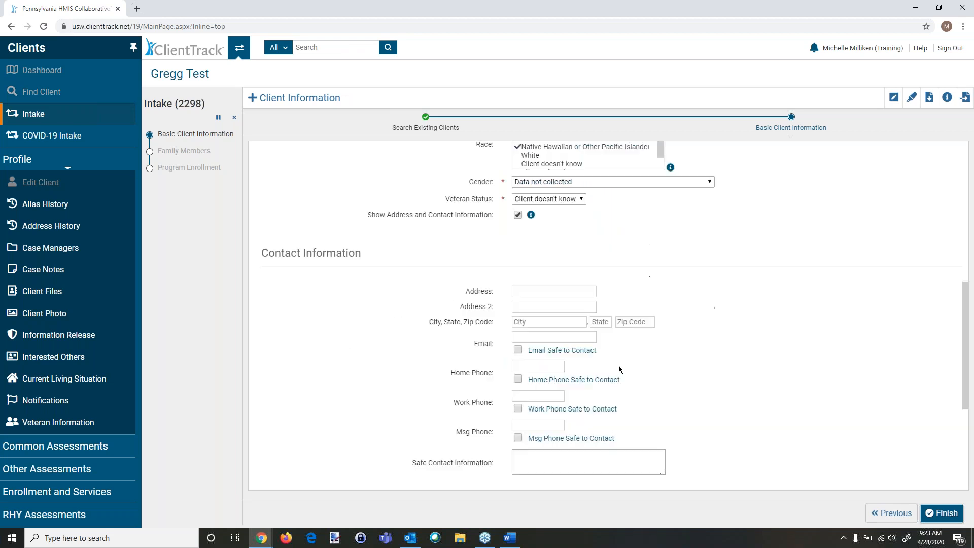
pyautogui.click(527, 270)
pyautogui.write('123')
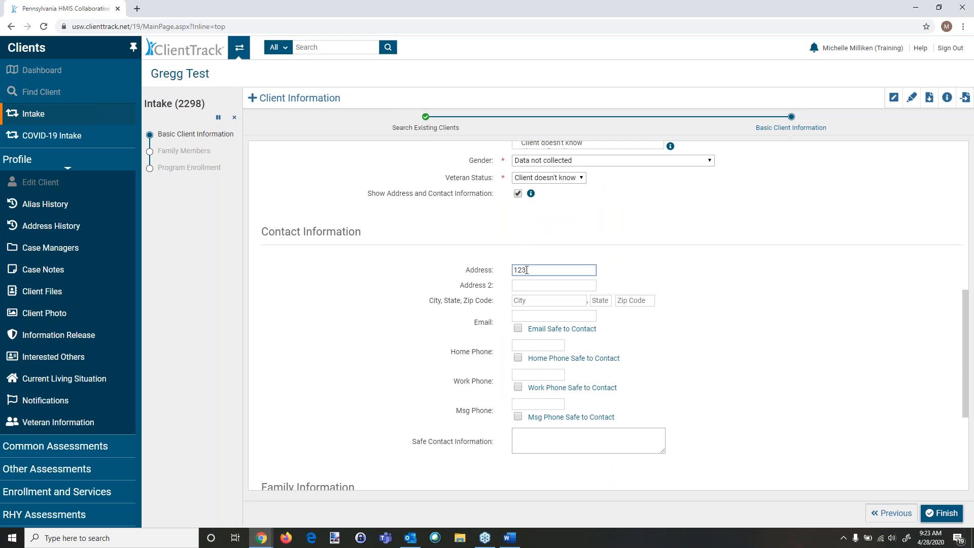
pyautogui.write(' Main St')
pyautogui.press('Tab')
pyautogui.press('Tab')
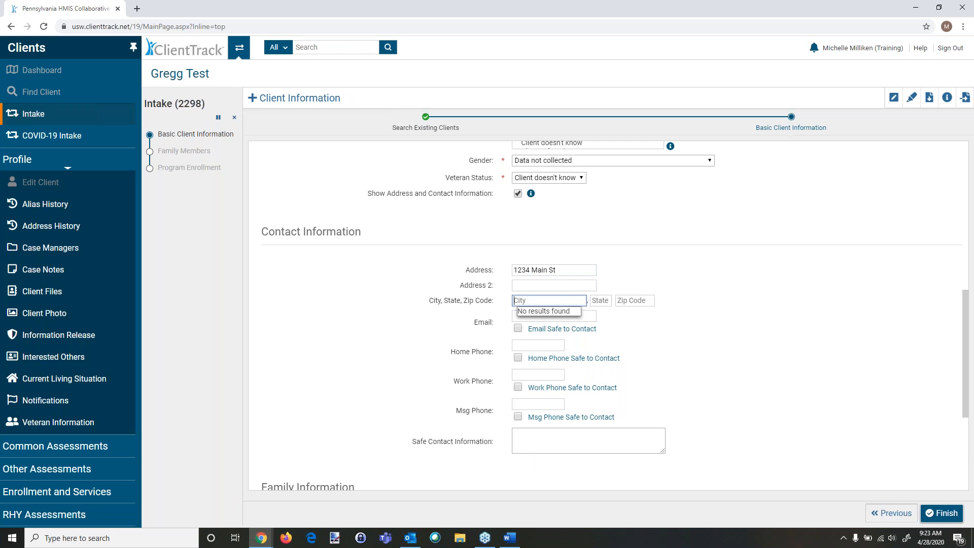
# Step: Fill in the client's city, state and ZIP code by choosing the matching suggestion
pyautogui.write('A')
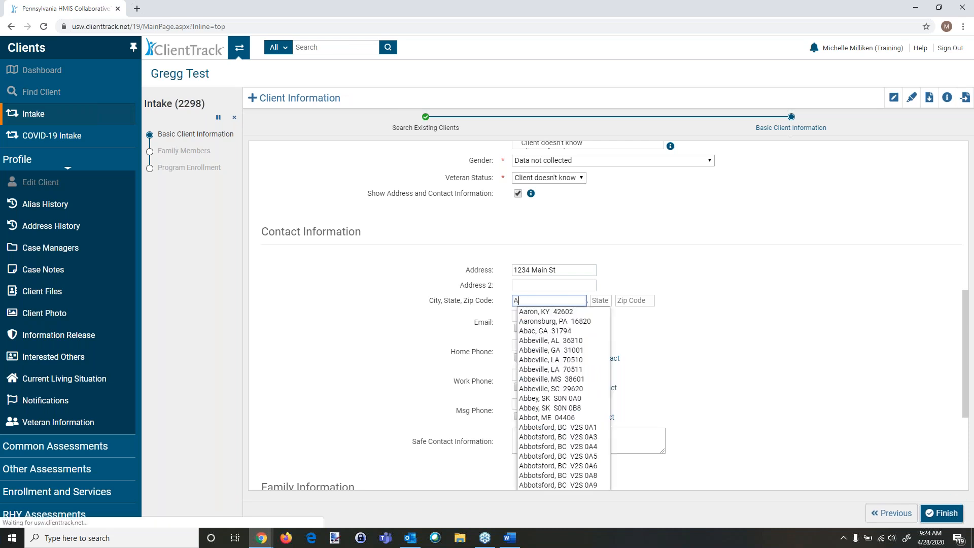
pyautogui.write('ltoon')
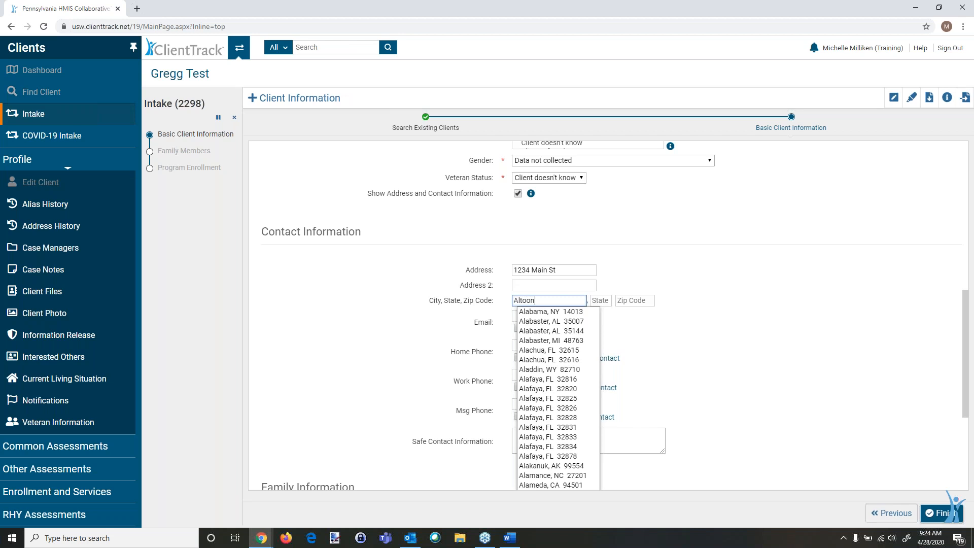
pyautogui.write('aPA')
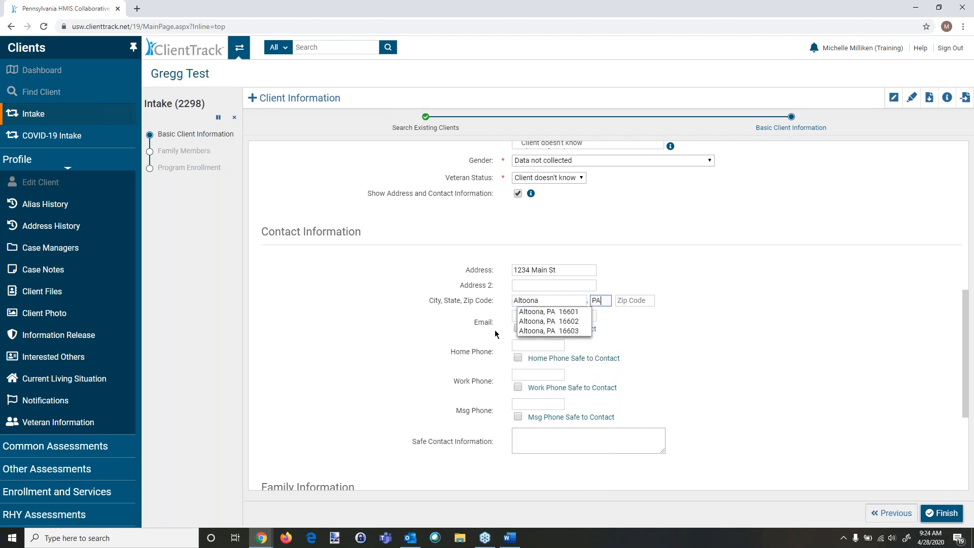
pyautogui.click(547, 312)
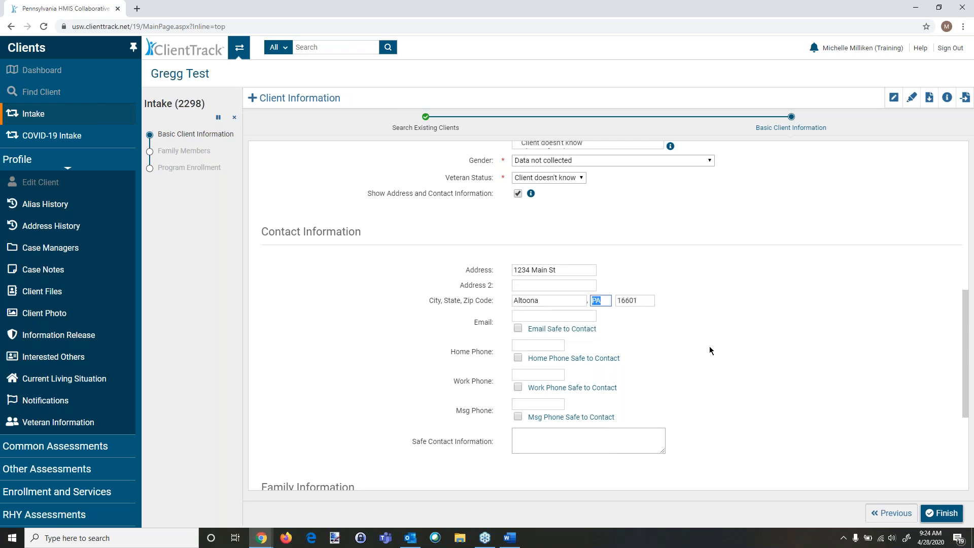
# Step: Scroll through the Basic Client Information form to review the entered details and the Family and Information Release sections
pyautogui.scroll(-2, 787, 327)
pyautogui.scroll(-1, 786, 329)
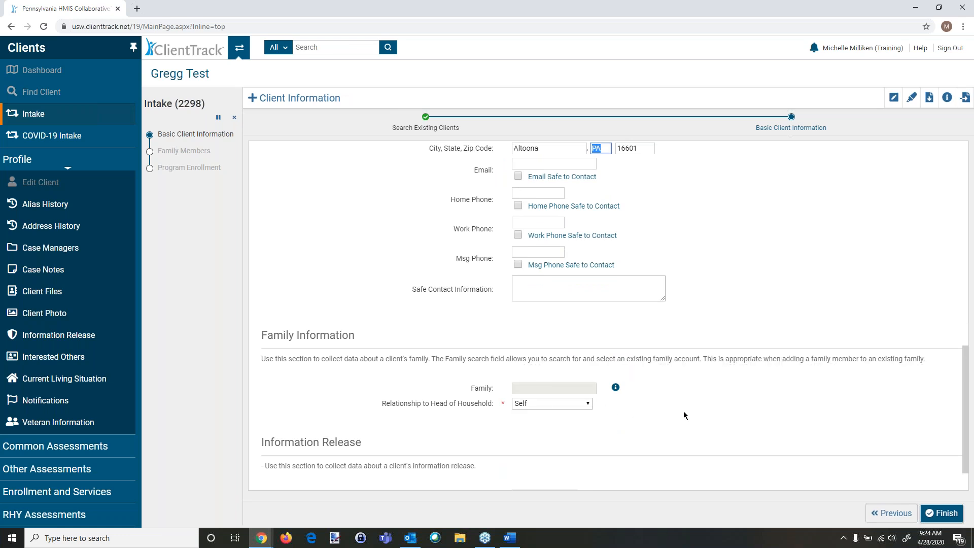
pyautogui.scroll(-1, 683, 411)
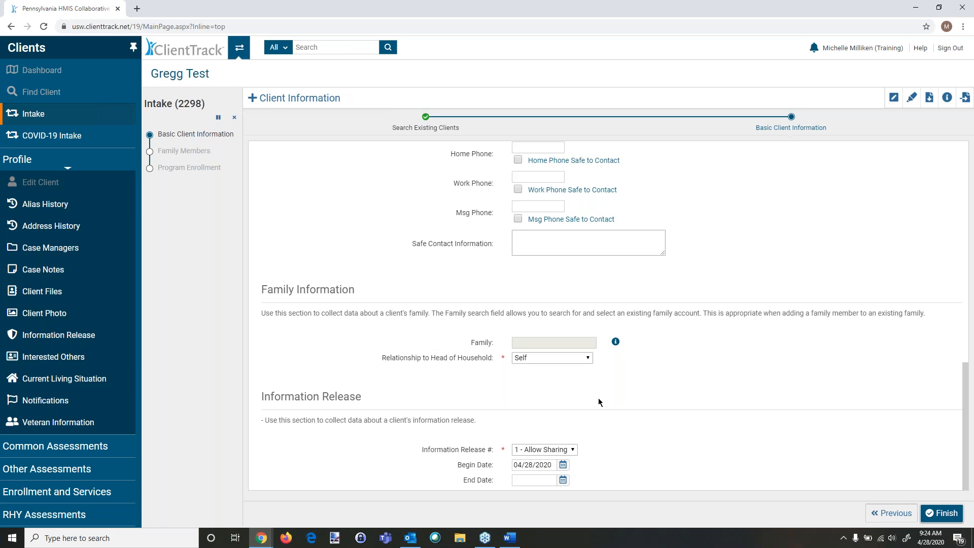
pyautogui.scroll(6, 762, 309)
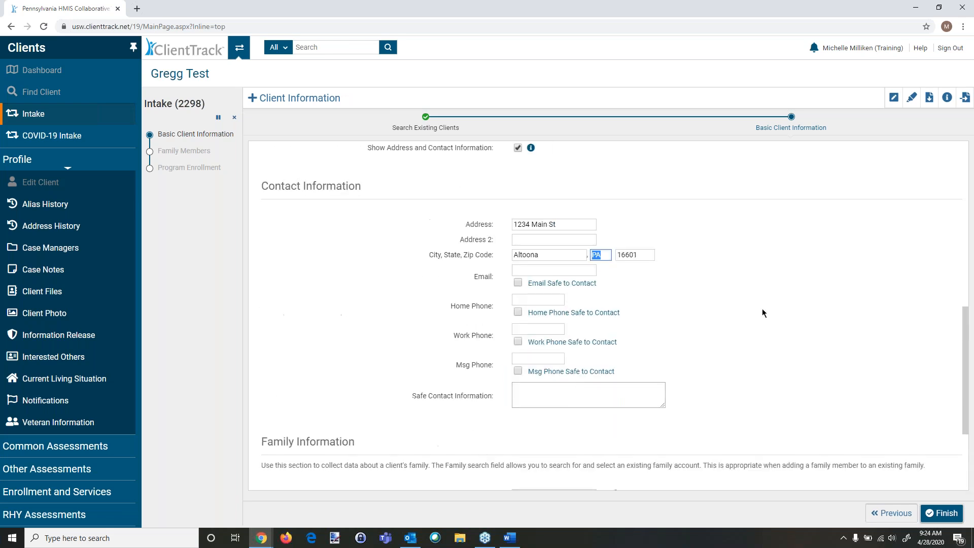
pyautogui.scroll(6, 756, 313)
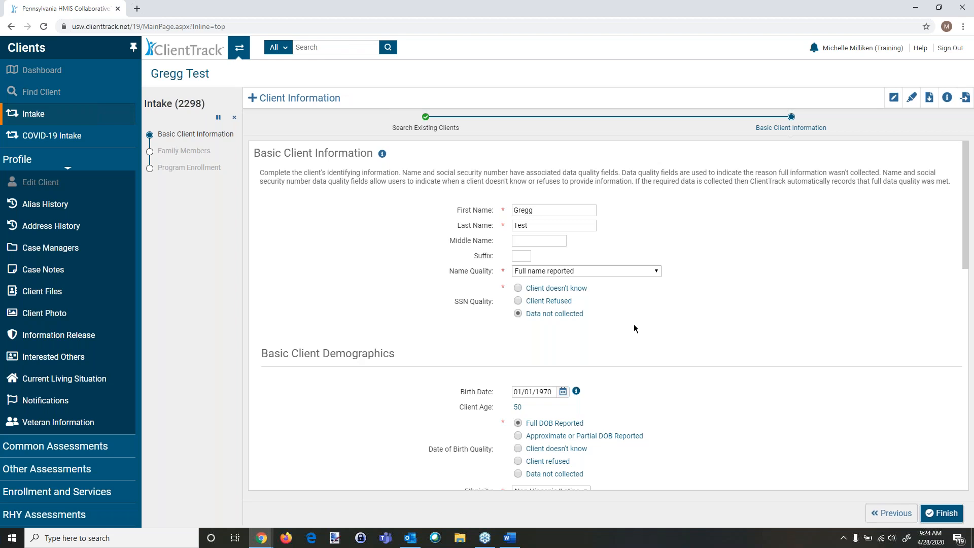
pyautogui.scroll(-5, 658, 325)
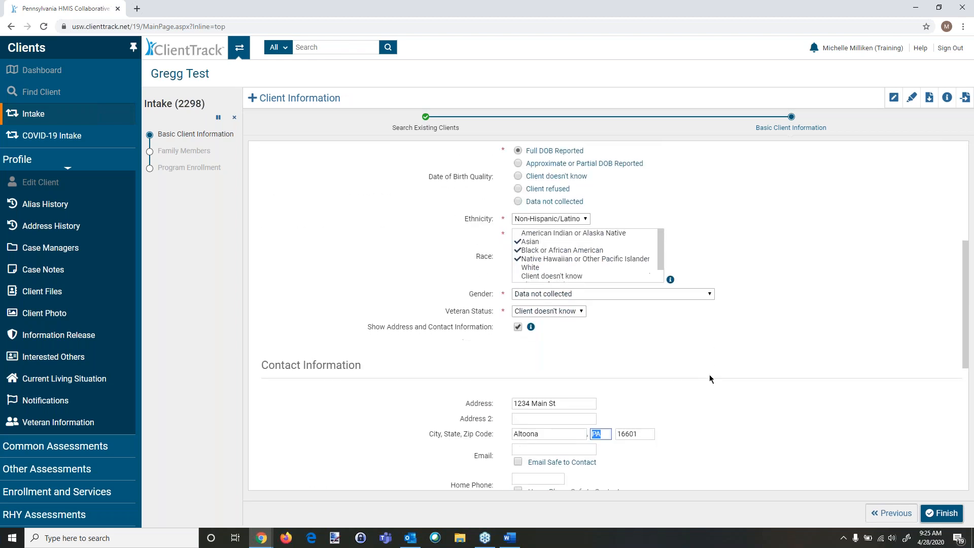
pyautogui.scroll(-3, 709, 379)
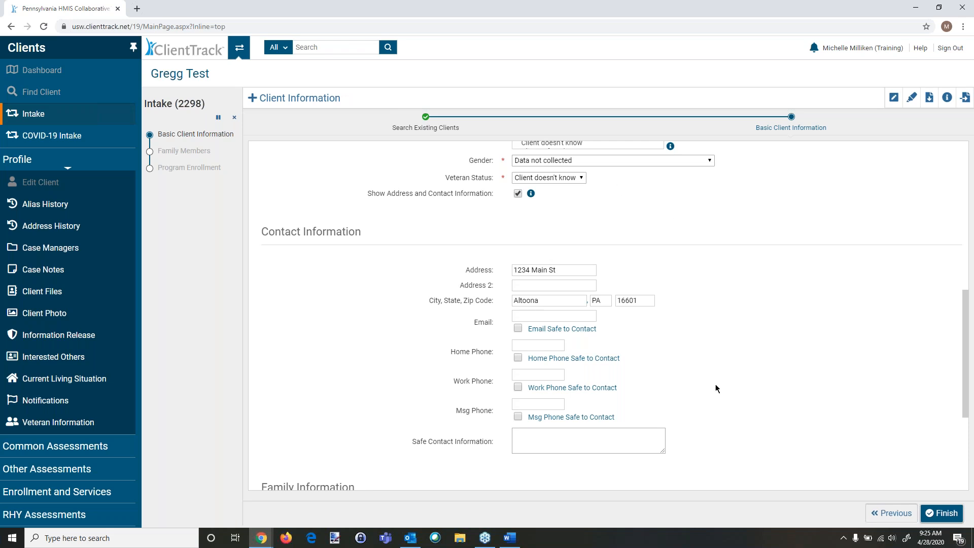
pyautogui.scroll(-4, 715, 384)
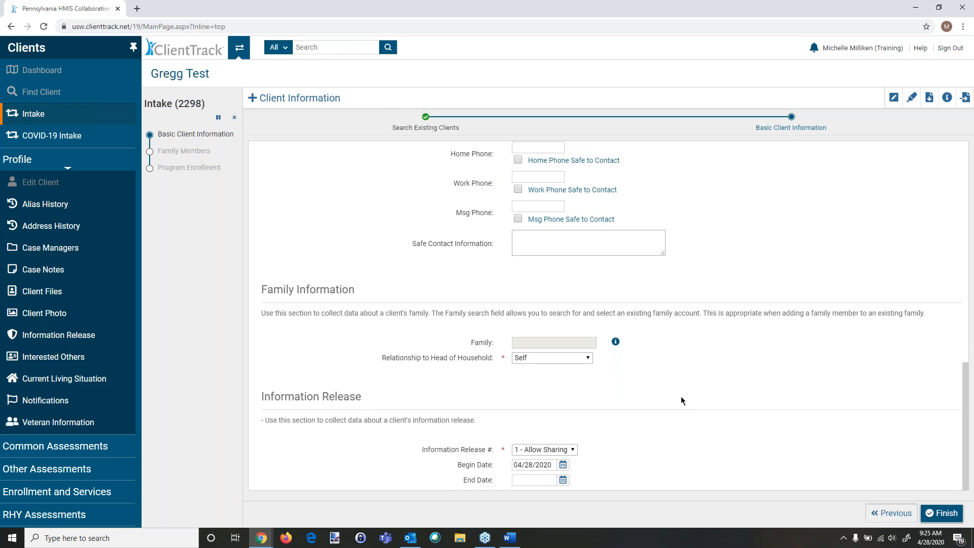
pyautogui.scroll(4, 681, 397)
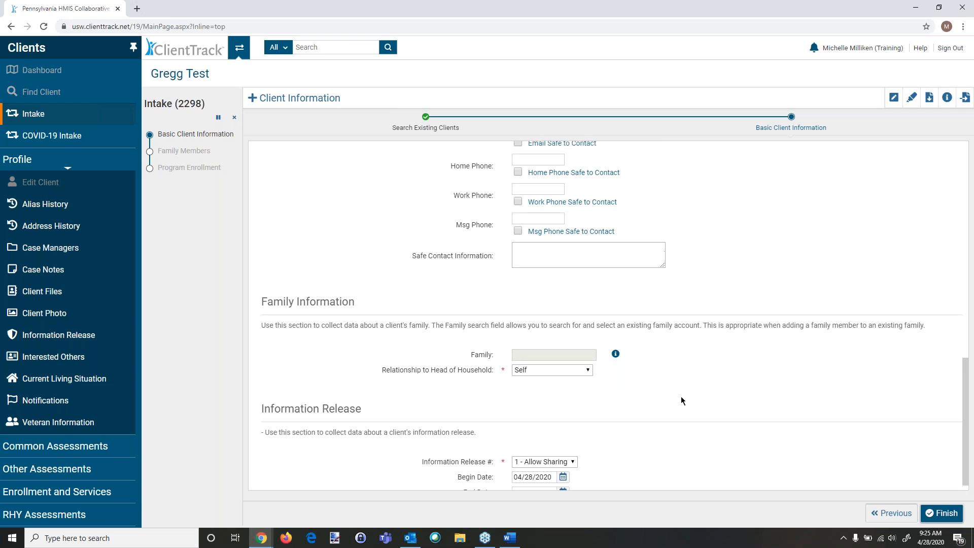
pyautogui.scroll(4, 681, 397)
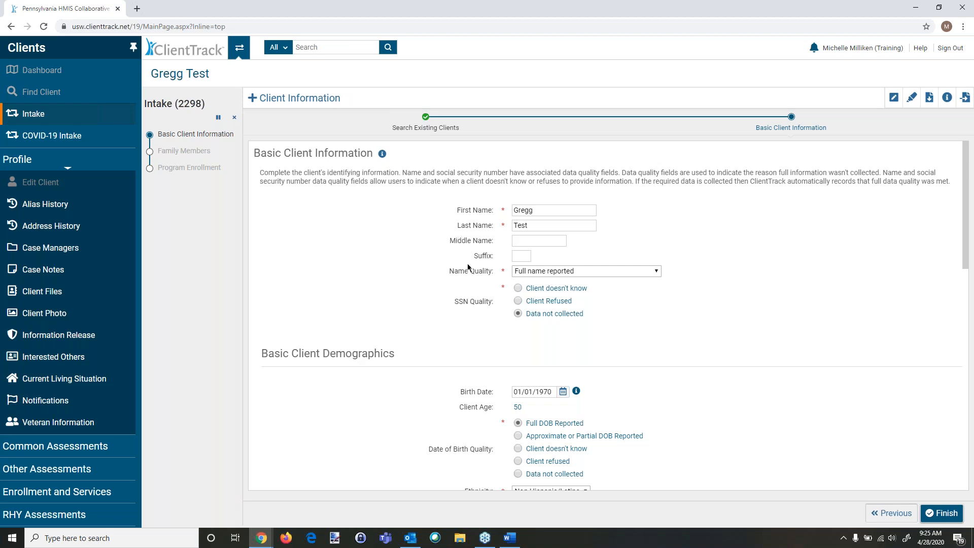
pyautogui.scroll(-10, 437, 350)
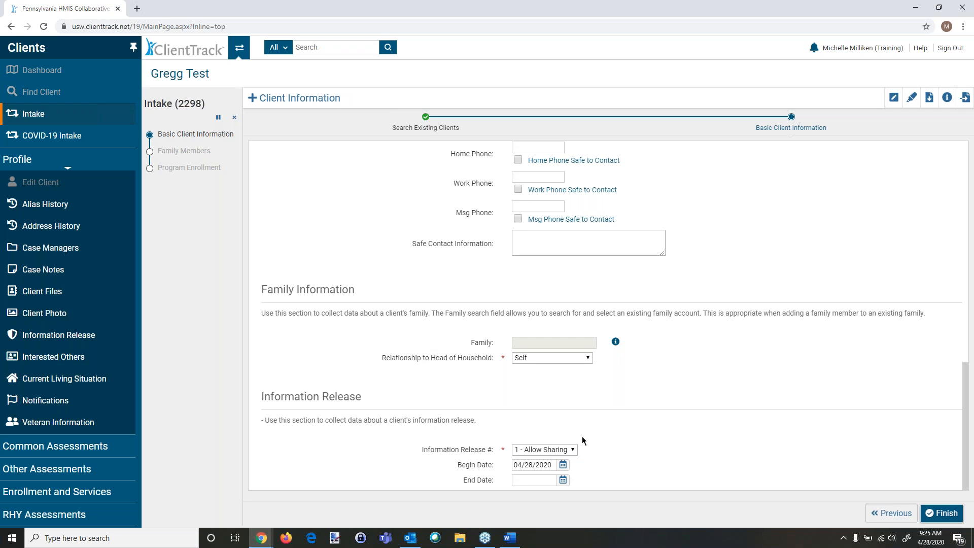
# Step: Set Information Release to 1 - Allow Sharing and finish the Basic Client Information step
pyautogui.click(574, 449)
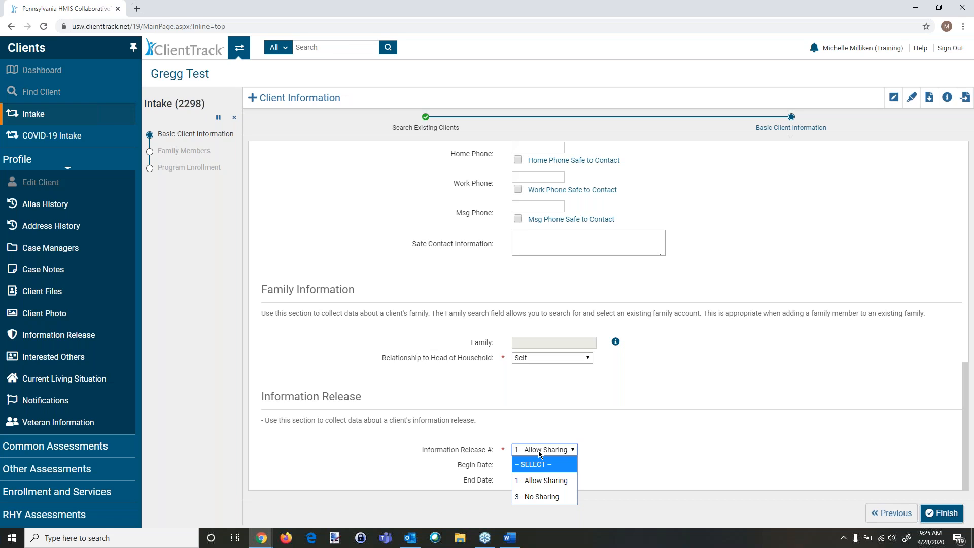
pyautogui.click(541, 482)
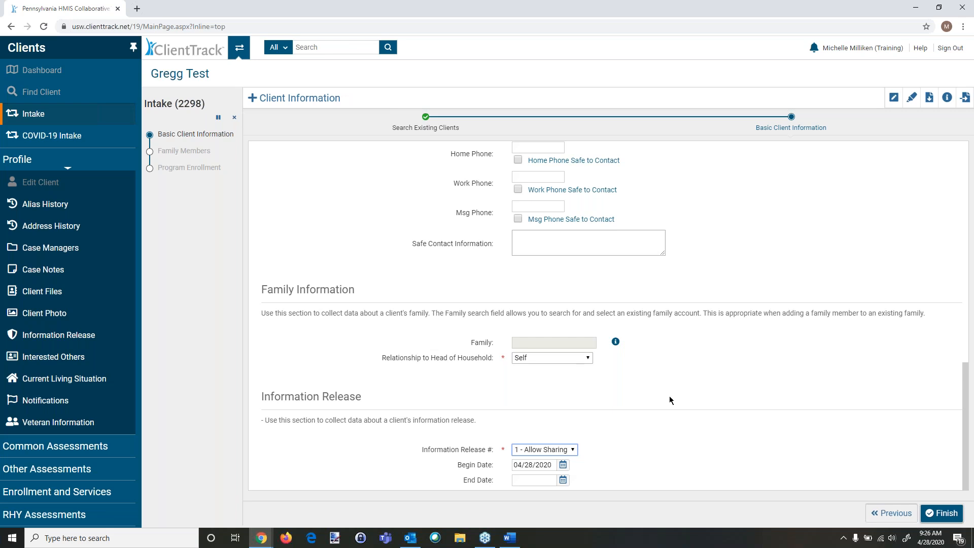
pyautogui.click(943, 518)
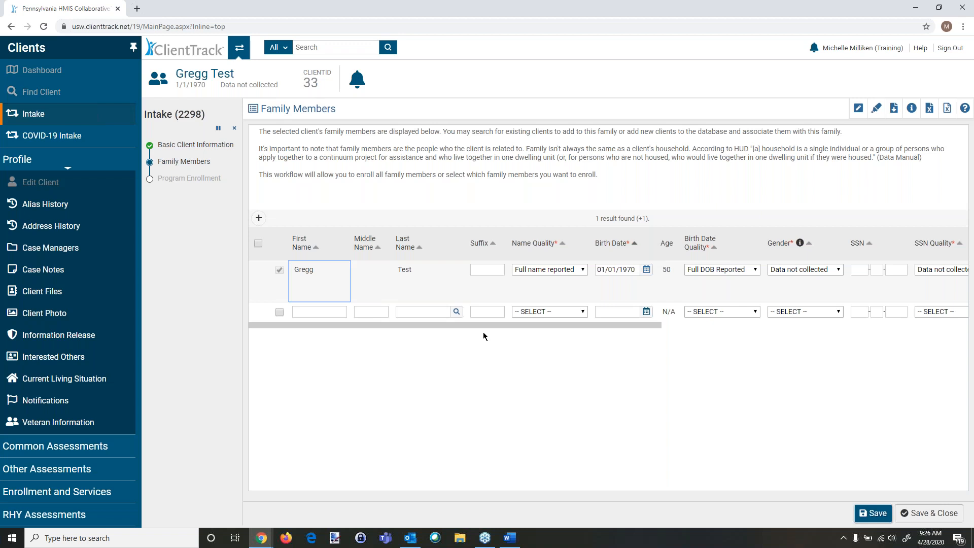
# Step: Save and close the Family Members step of the intake workflow
pyautogui.moveTo(482, 326); pyautogui.dragTo(581, 346)
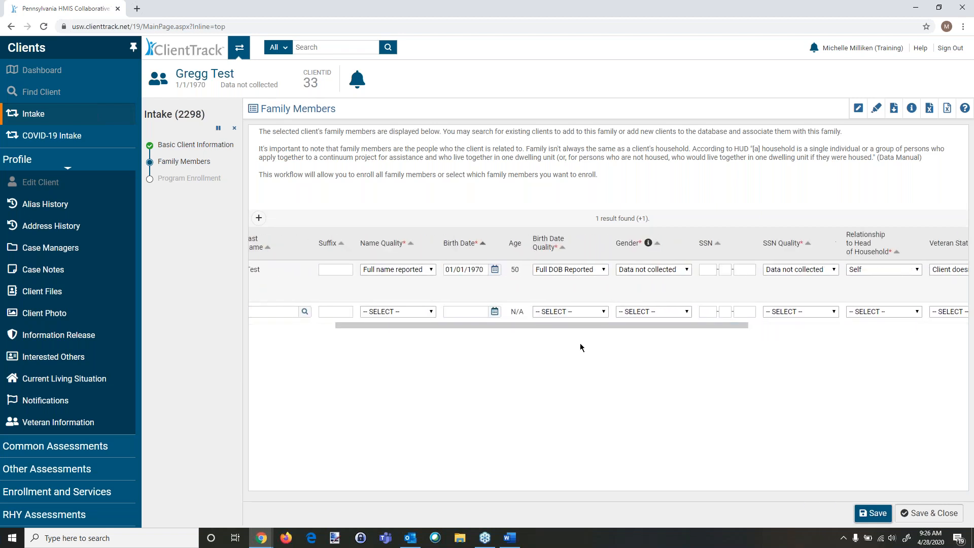
pyautogui.click(923, 514)
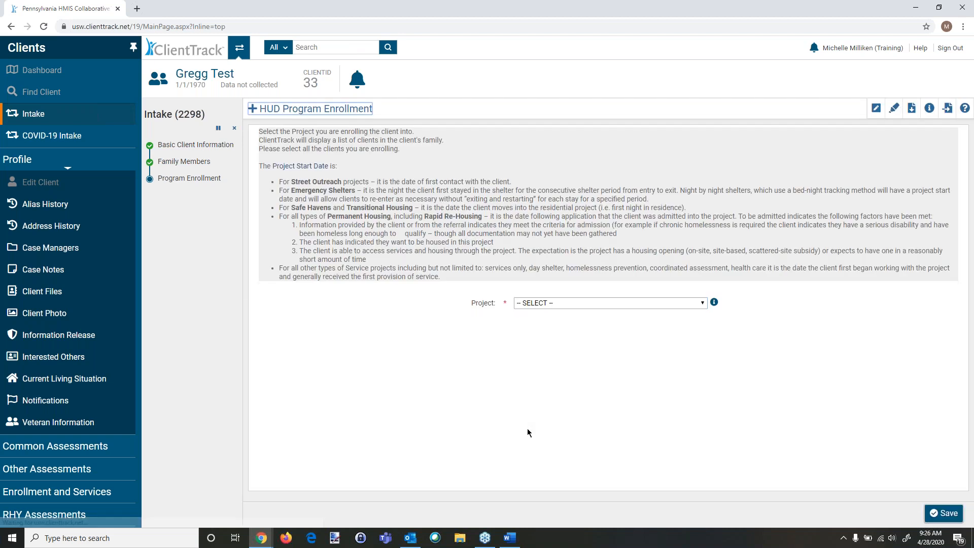
# Step: Choose the My Fake Organization Main St Shelter ESG (ES-601) project and include the client in the household
pyautogui.click(538, 304)
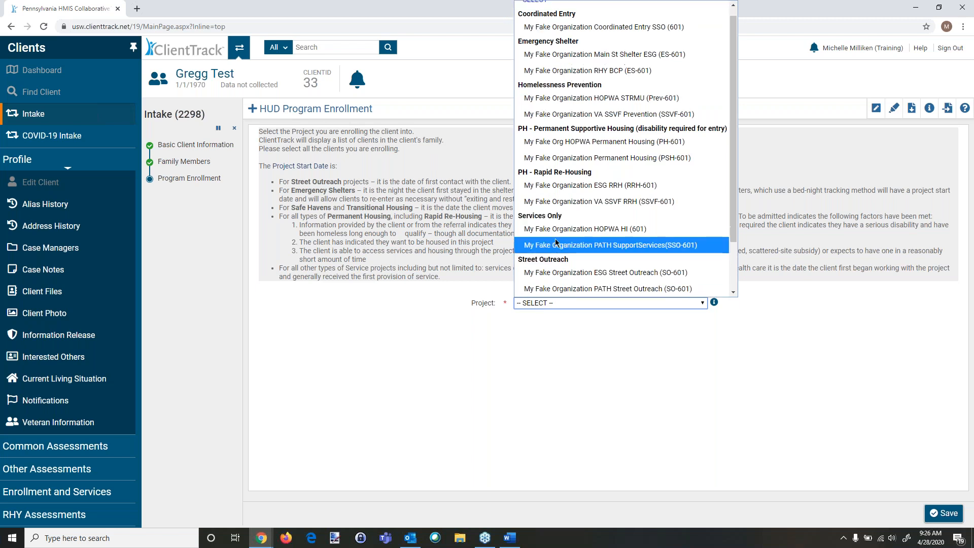
pyautogui.click(571, 55)
pyautogui.scroll(-1, 300, 406)
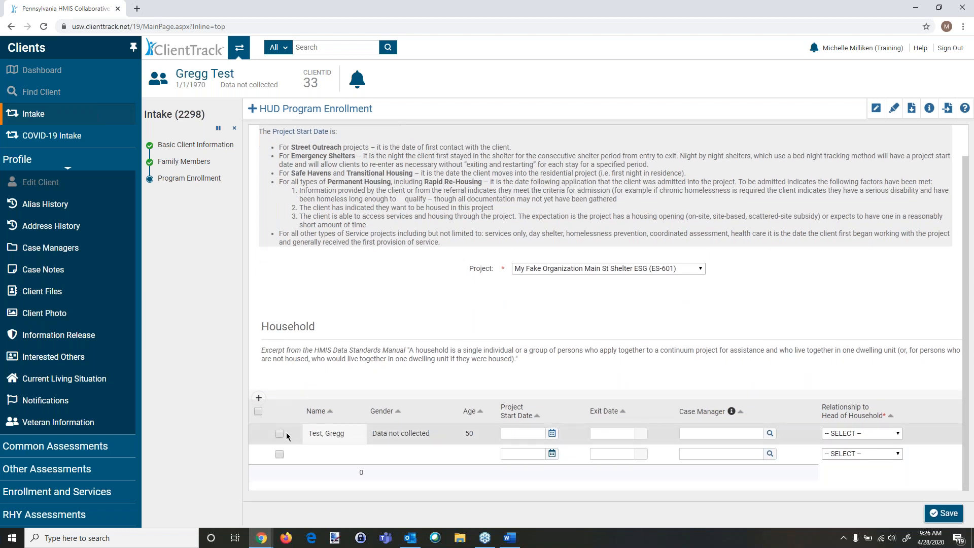
pyautogui.click(279, 435)
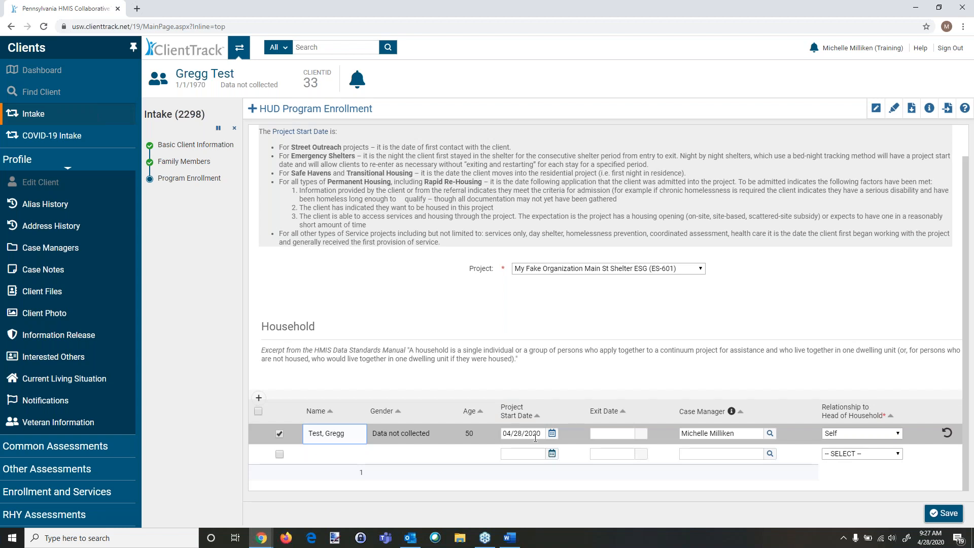
# Step: Try switching the project to Permanent Housing (PSH-601) and then PATH Street Outreach (SO-601) to compare household columns
pyautogui.click(577, 269)
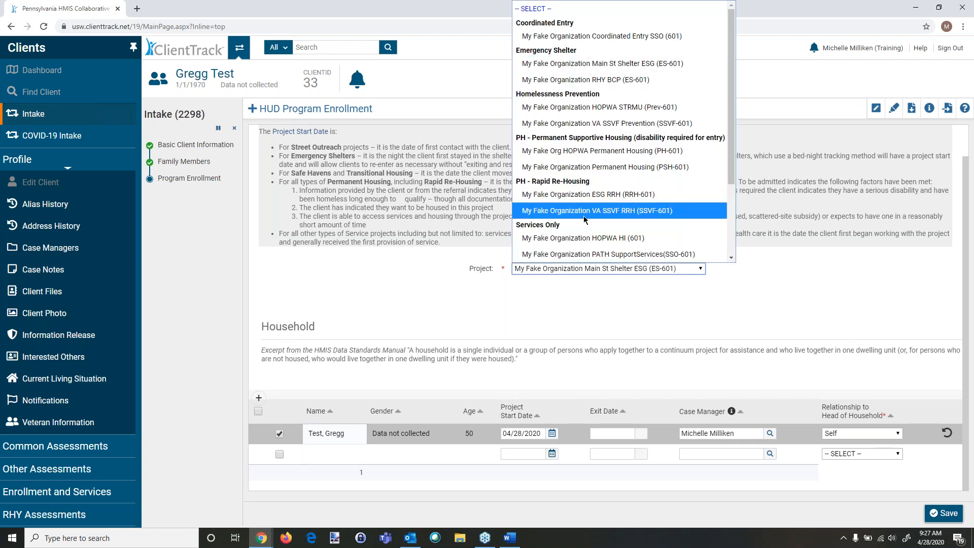
pyautogui.click(591, 168)
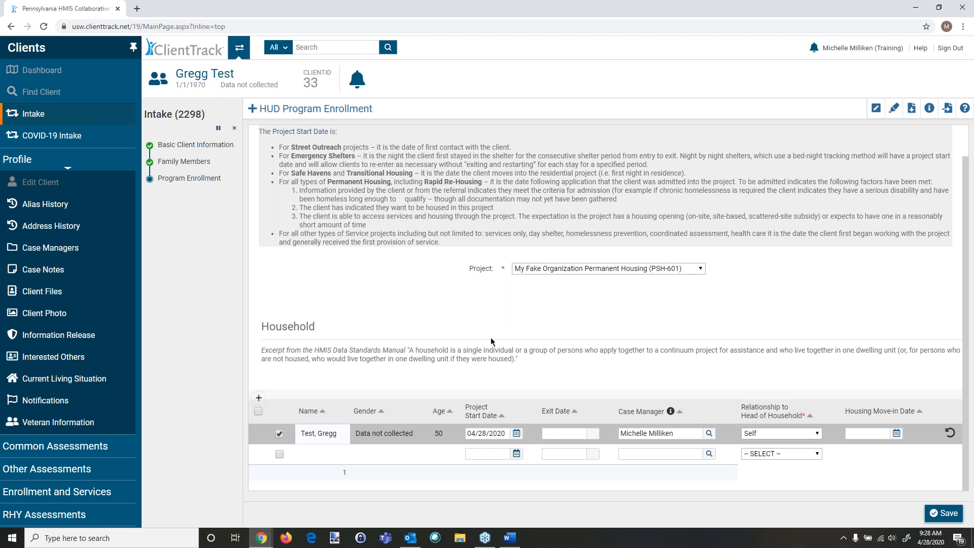
pyautogui.click(549, 268)
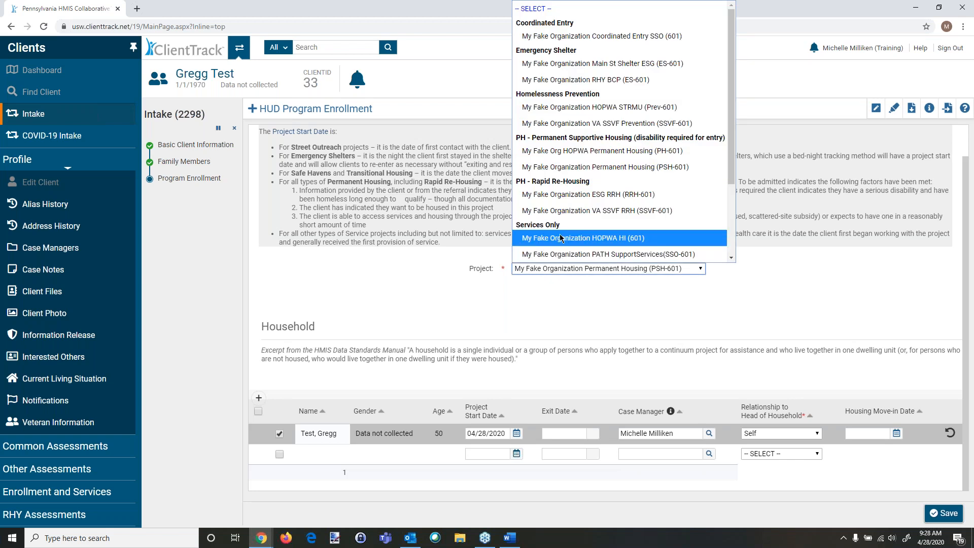
pyautogui.scroll(-3, 560, 238)
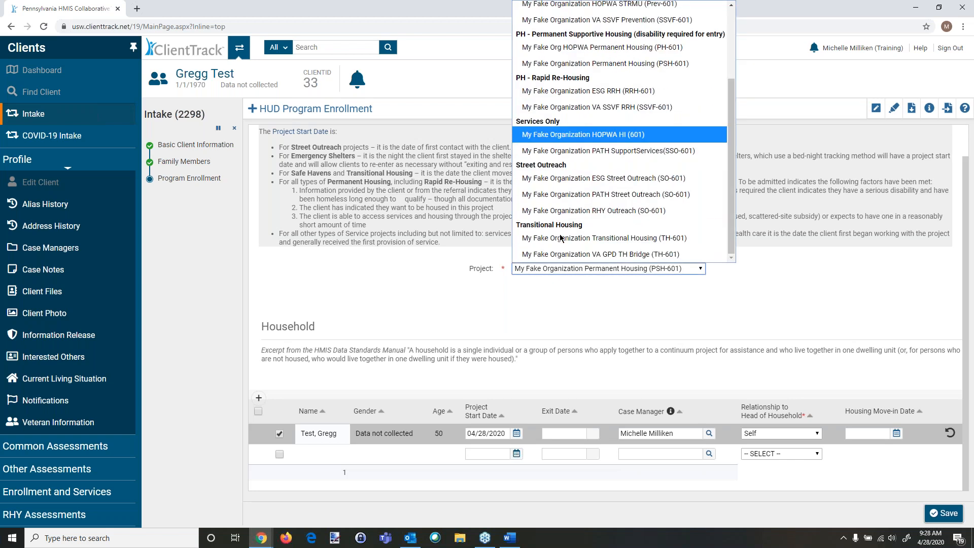
pyautogui.click(579, 194)
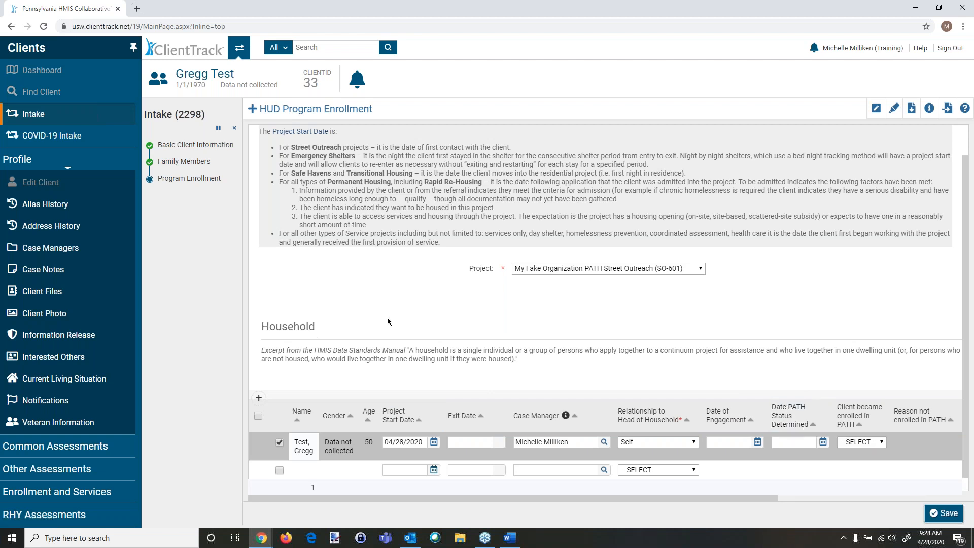
# Step: Set the project back to My Fake Organization Main St Shelter ESG (ES-601) and save the program enrollment
pyautogui.click(537, 267)
pyautogui.click(537, 267)
pyautogui.click(538, 267)
pyautogui.scroll(-1, 541, 263)
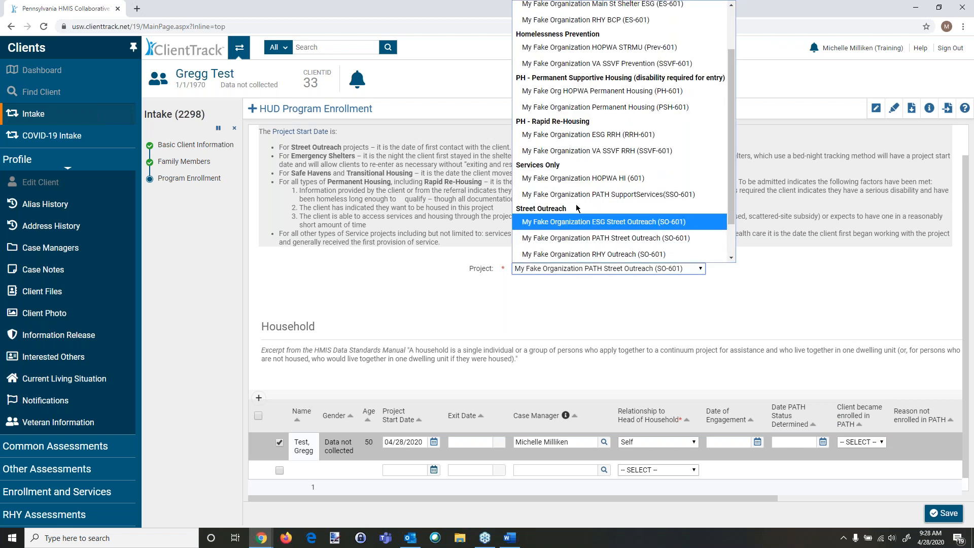
pyautogui.scroll(3, 589, 177)
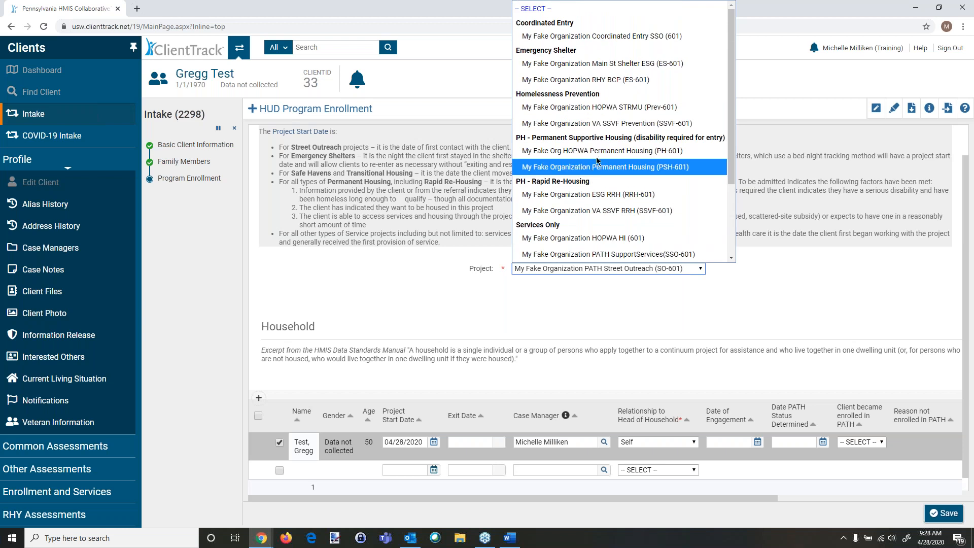
pyautogui.click(604, 64)
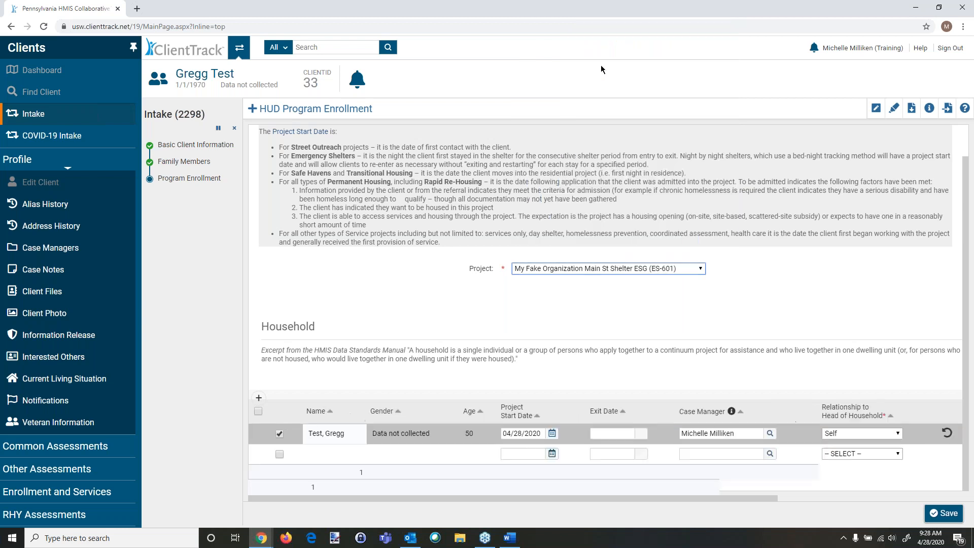
pyautogui.click(939, 511)
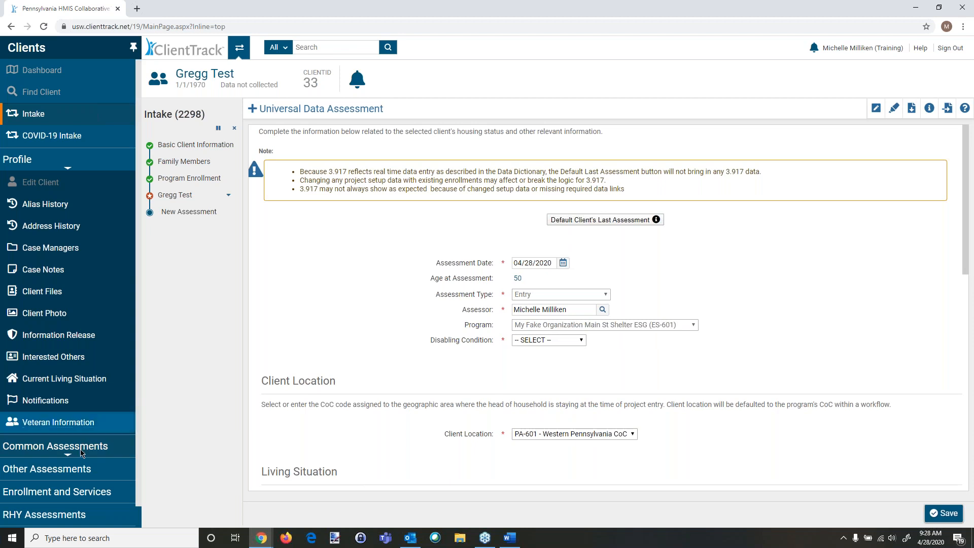
# Step: Pause the intake workflow at the Universal Data Assessment and acknowledge the confirmation
pyautogui.click(56, 445)
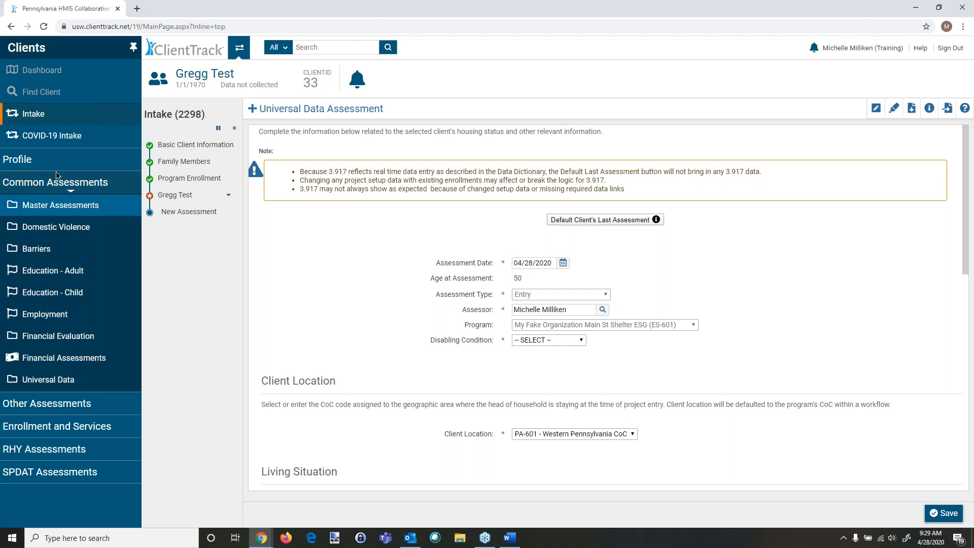
pyautogui.click(65, 410)
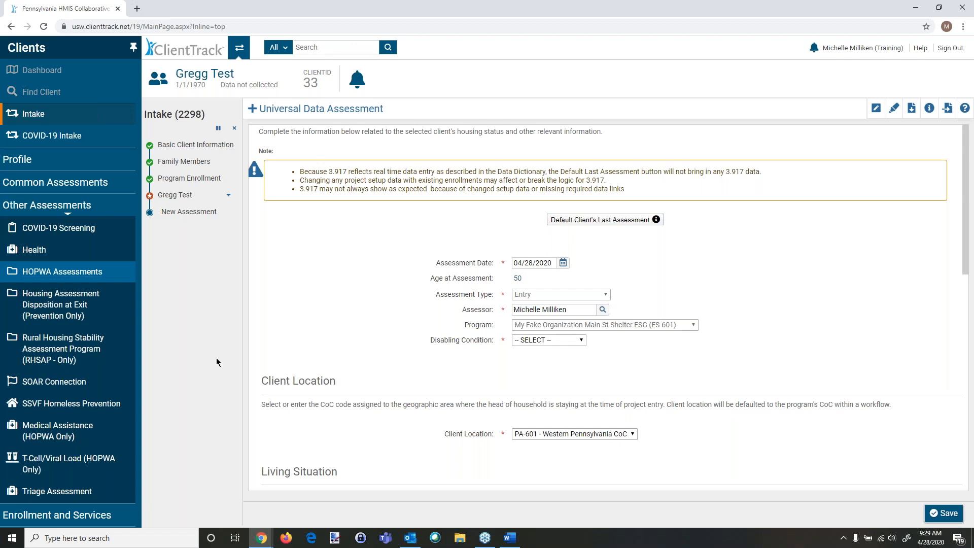
pyautogui.click(217, 130)
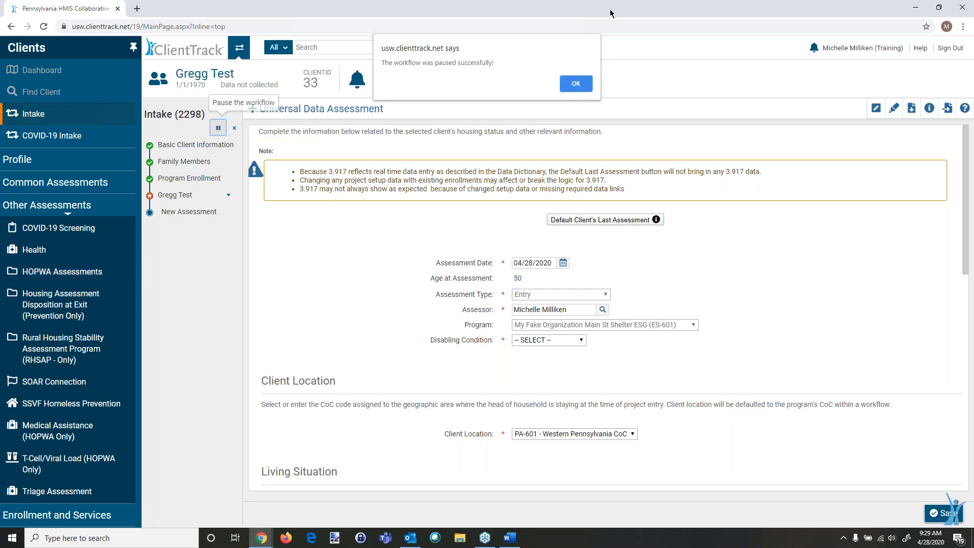
pyautogui.click(573, 84)
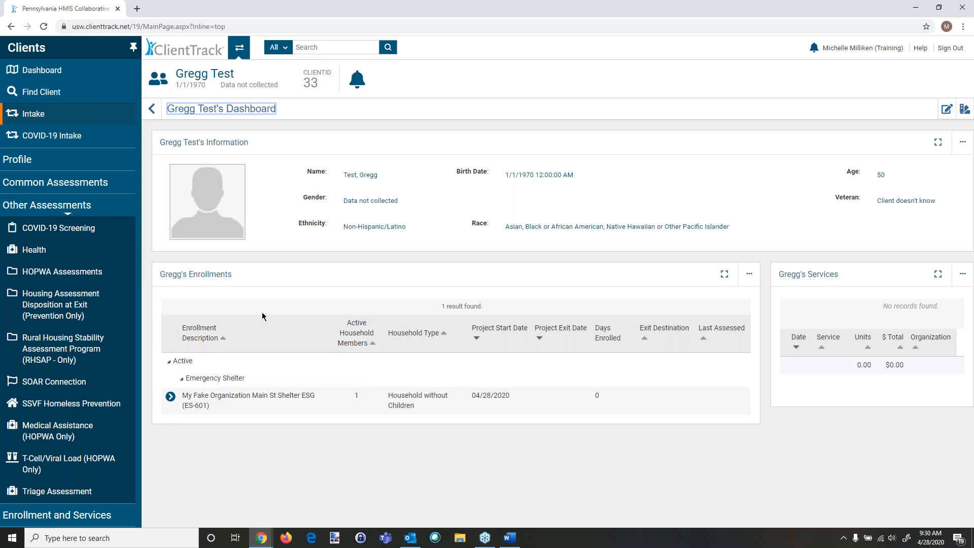
# Step: Review the enrollment's action options, then open a Universal Data assessment and cancel it
pyautogui.click(170, 397)
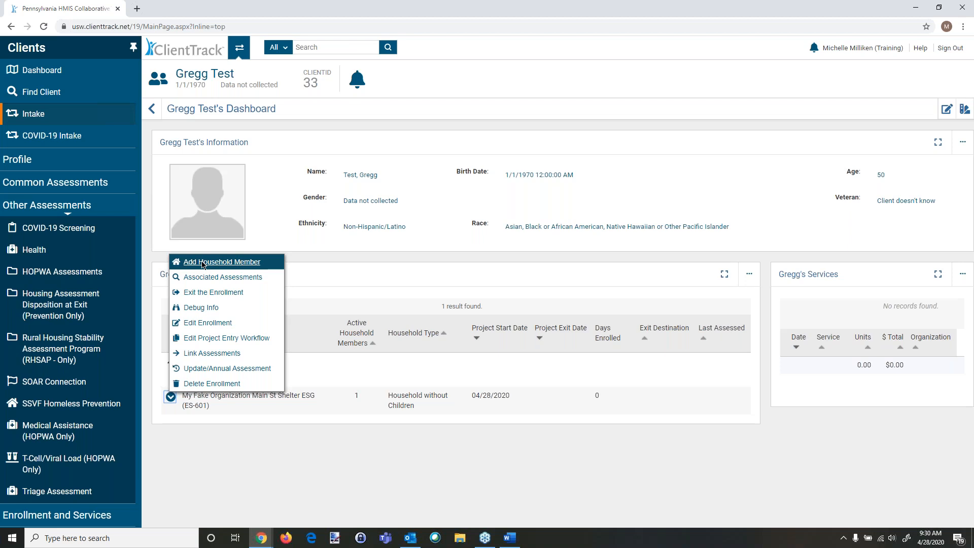
pyautogui.click(83, 183)
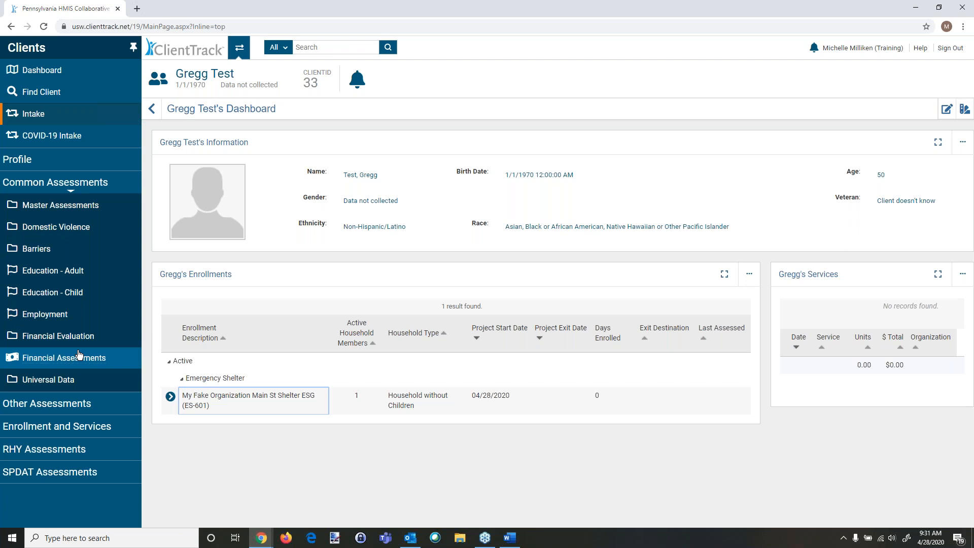
pyautogui.click(50, 383)
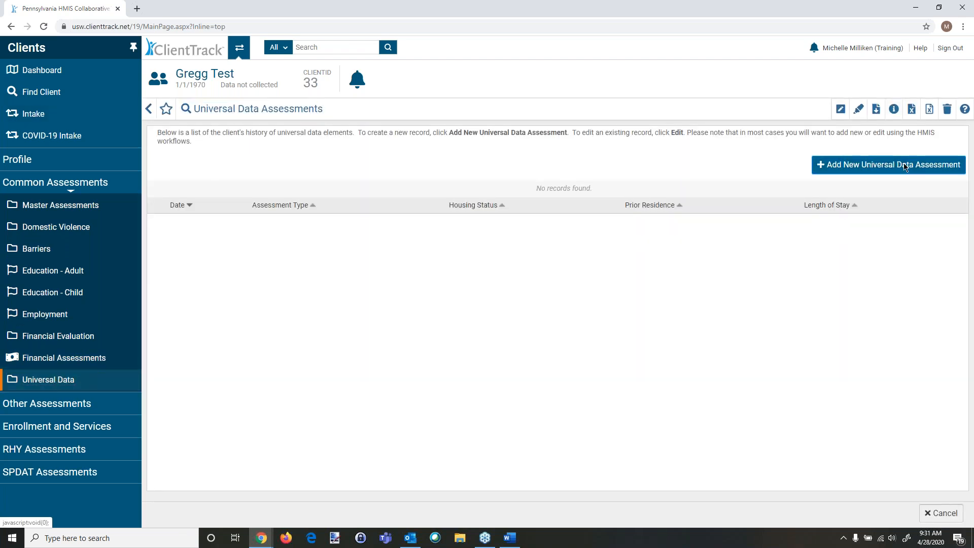
pyautogui.click(905, 166)
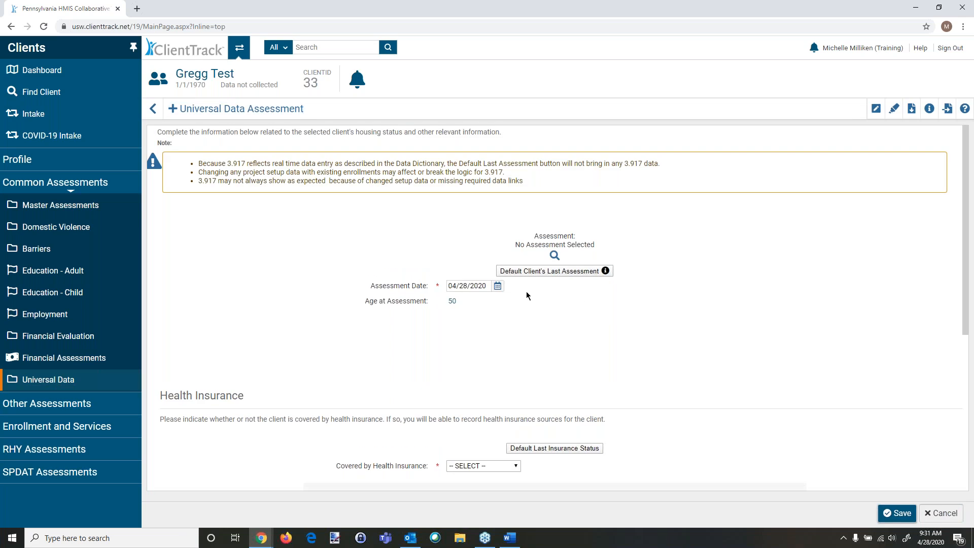
pyautogui.scroll(-3, 741, 339)
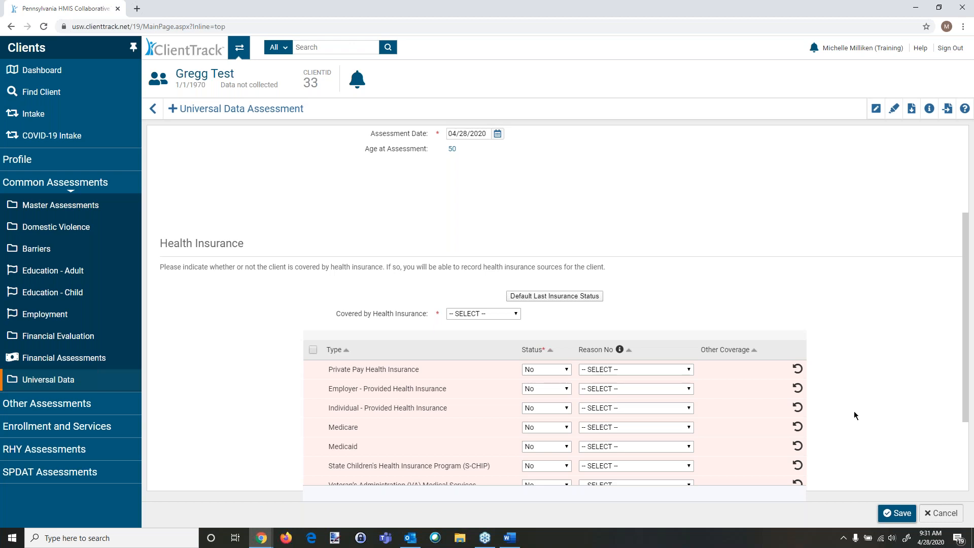
pyautogui.click(941, 513)
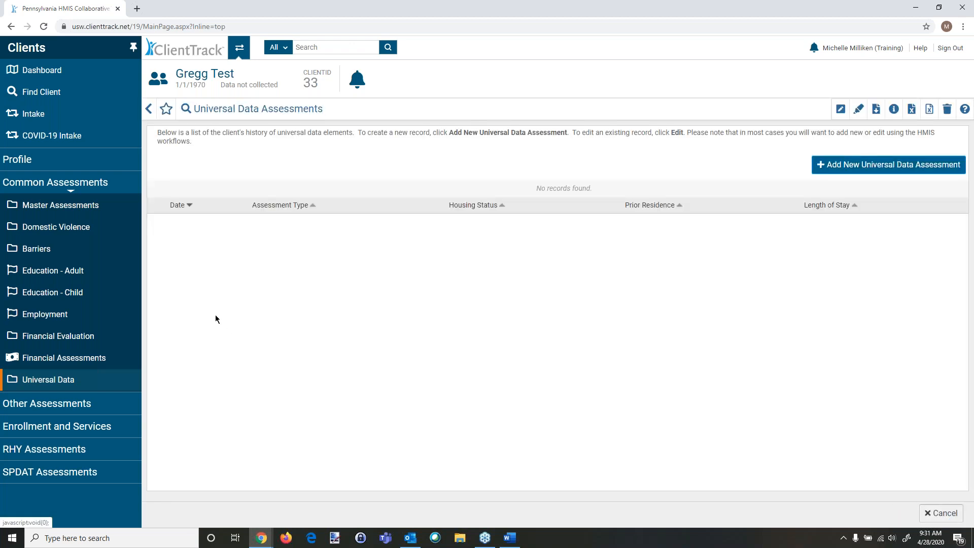
# Step: Open the Main St Shelter enrollment for editing from the client dashboard
pyautogui.click(53, 82)
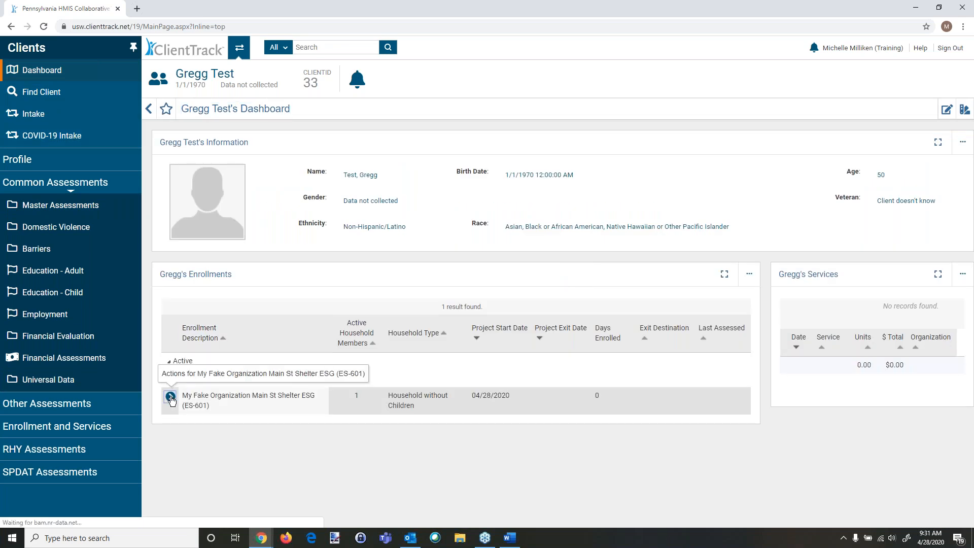
pyautogui.click(171, 397)
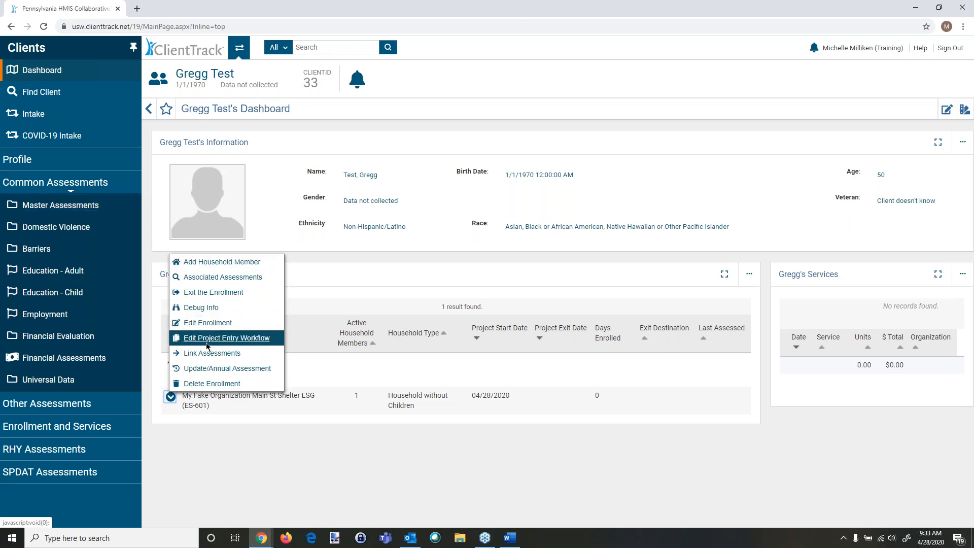
pyautogui.click(207, 325)
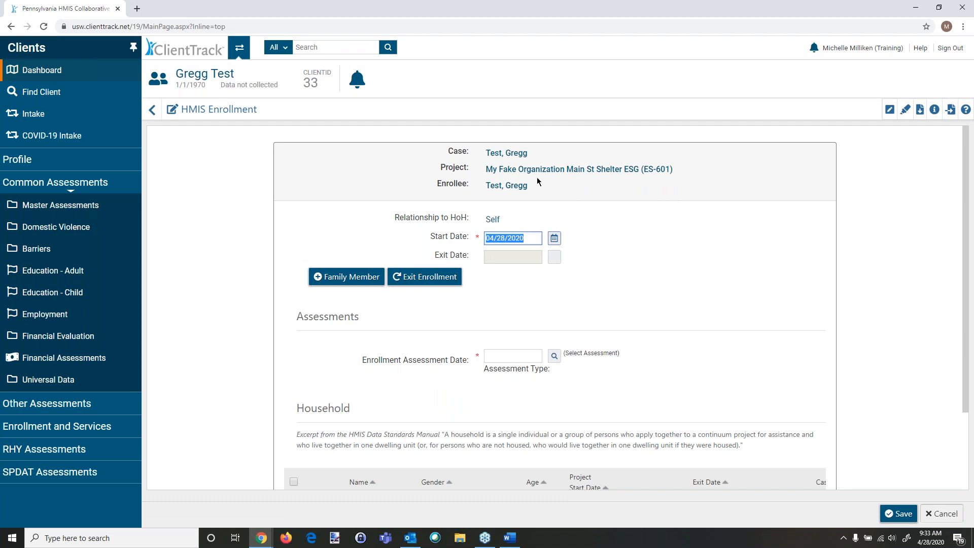
# Step: Browse the Other Assessments and SPDAT Assessments menus and return to the client dashboard
pyautogui.click(67, 403)
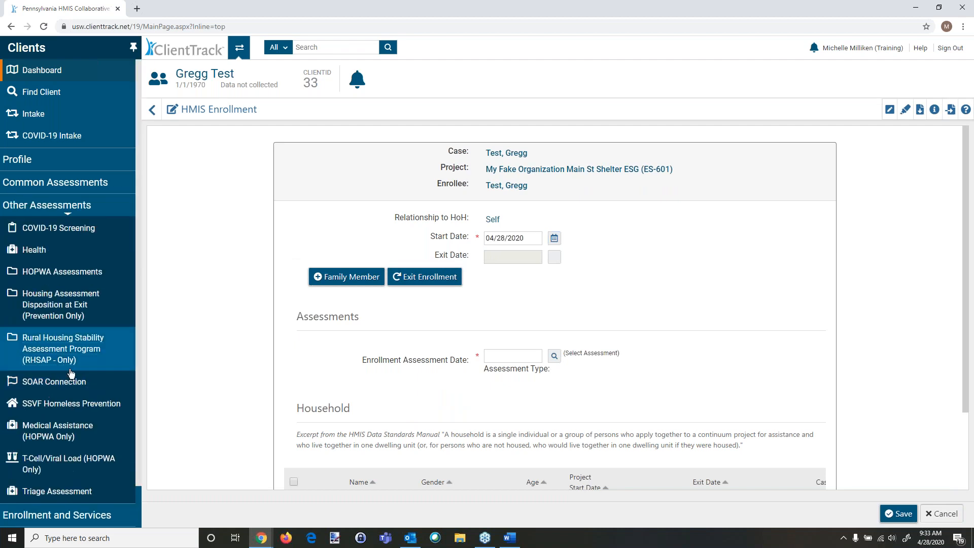
pyautogui.scroll(-1, 54, 445)
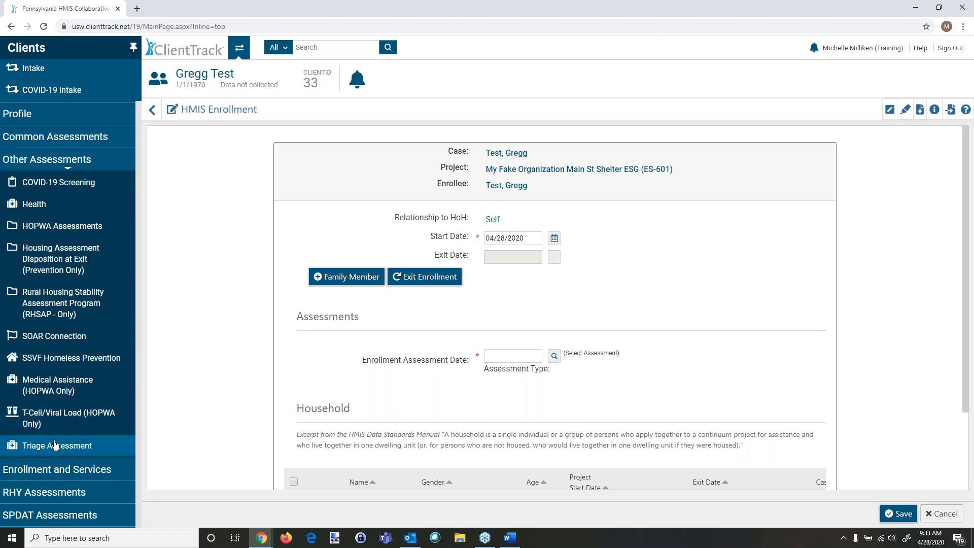
pyautogui.click(47, 512)
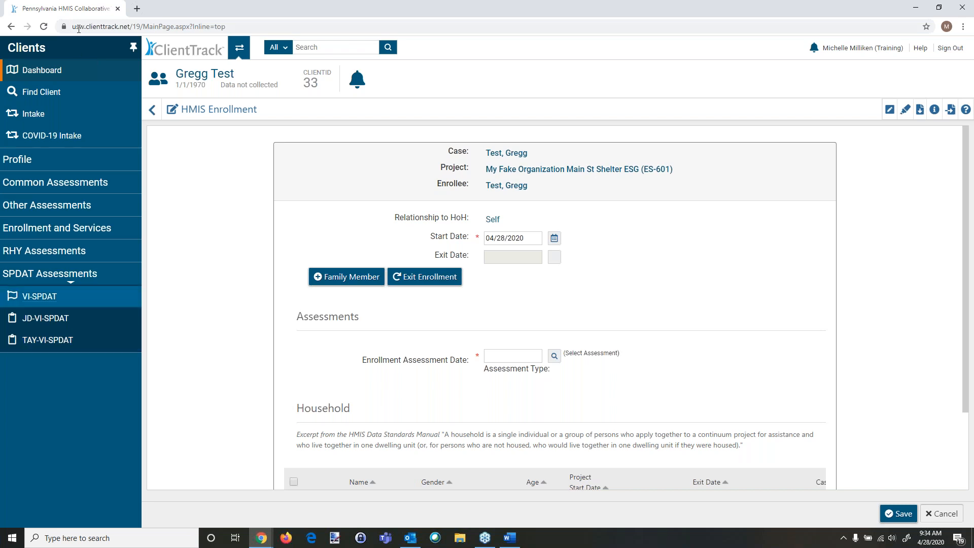
pyautogui.click(49, 72)
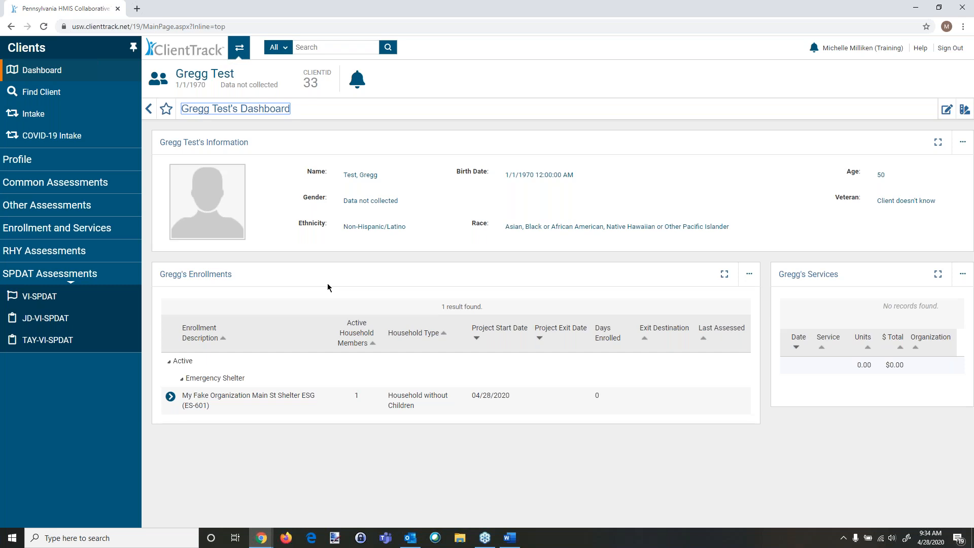
# Step: Start adding a household member to the Main St Shelter enrollment and enter the new member's first and last name
pyautogui.click(171, 399)
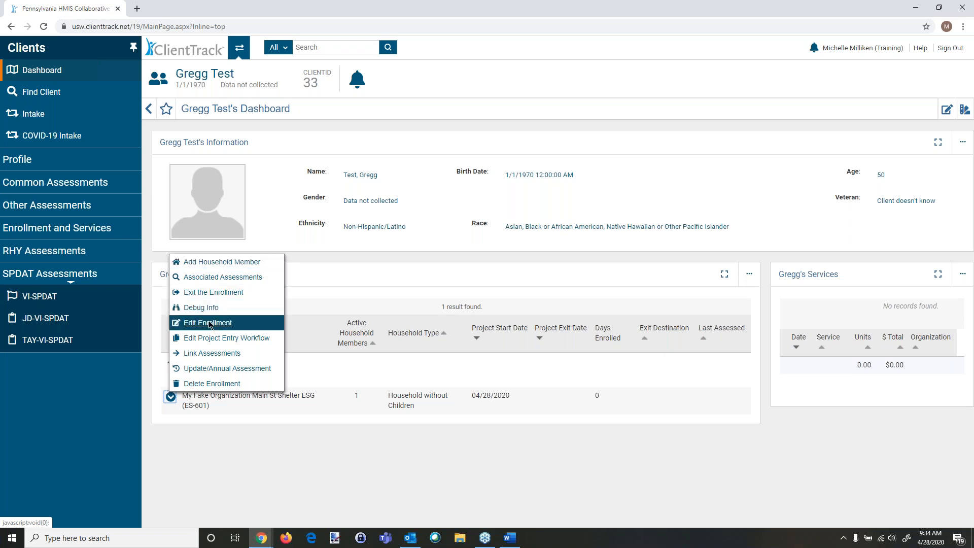
pyautogui.click(219, 262)
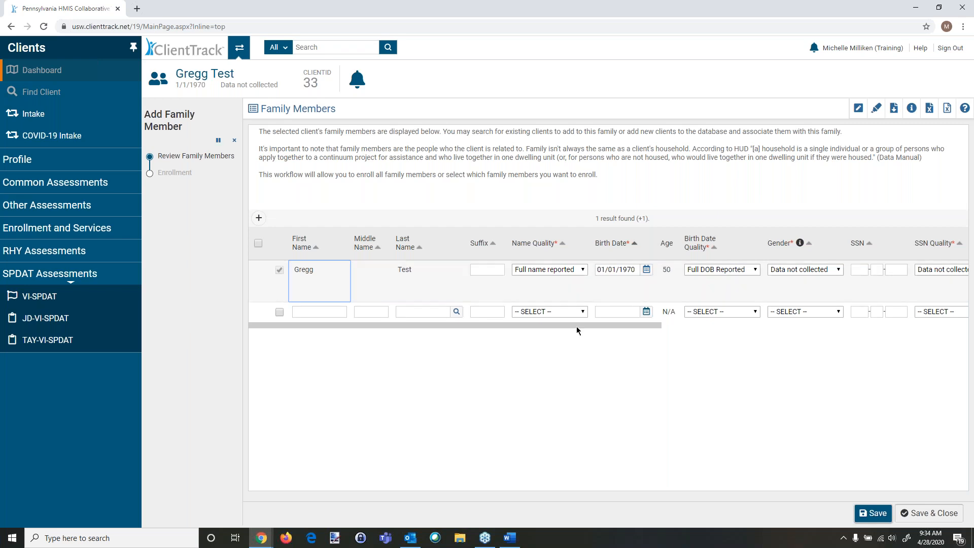
pyautogui.click(279, 312)
pyautogui.click(314, 312)
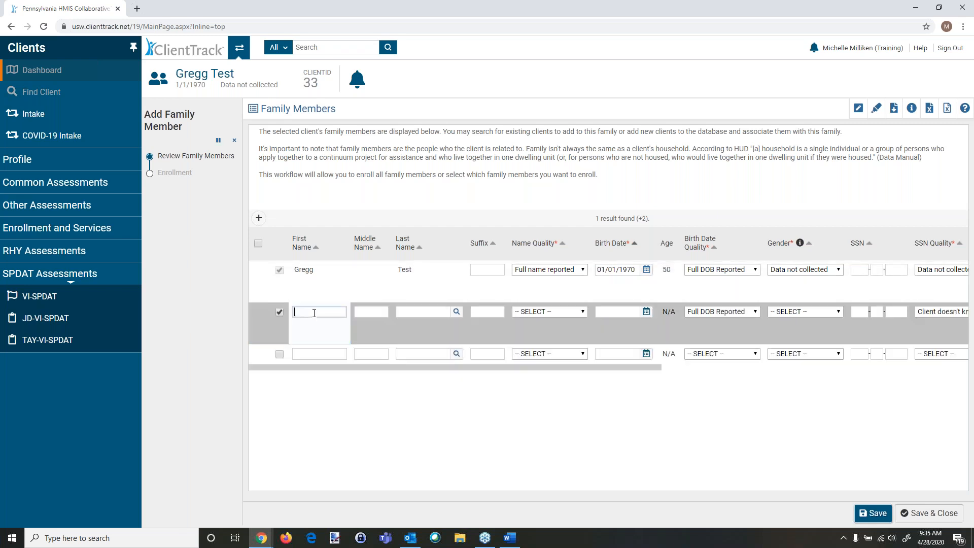
pyautogui.write('Jesus')
pyautogui.press('Tab')
pyautogui.press('Tab')
pyautogui.write('Test')
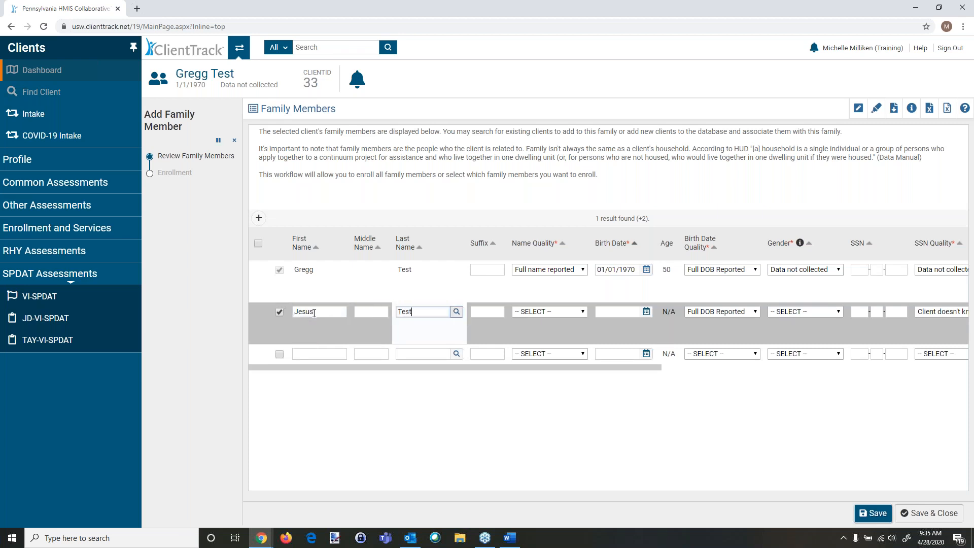
pyautogui.press('Return')
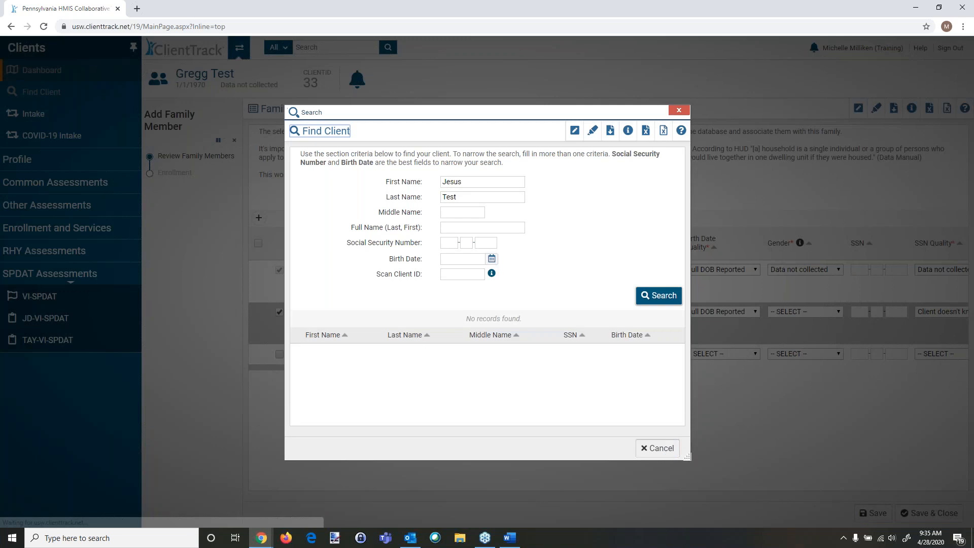
pyautogui.click(639, 297)
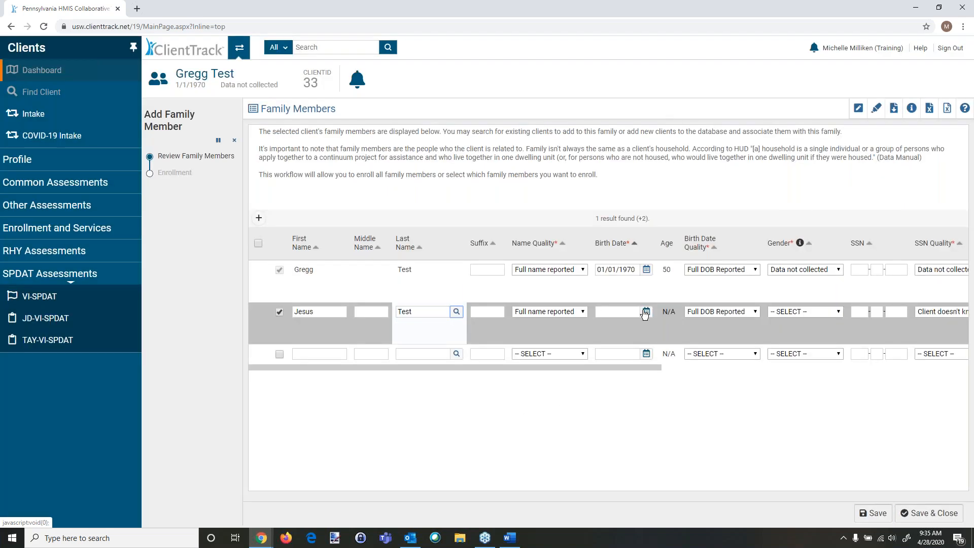
# Step: Set the new member's birth date to 04/06/2020 and gender to Male
pyautogui.click(645, 312)
pyautogui.click(670, 366)
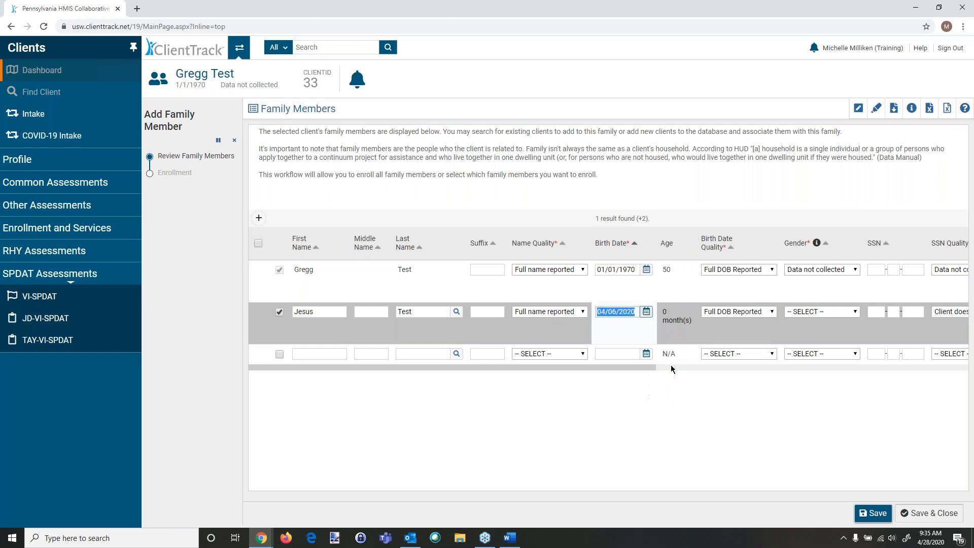
pyautogui.moveTo(572, 369); pyautogui.dragTo(738, 371)
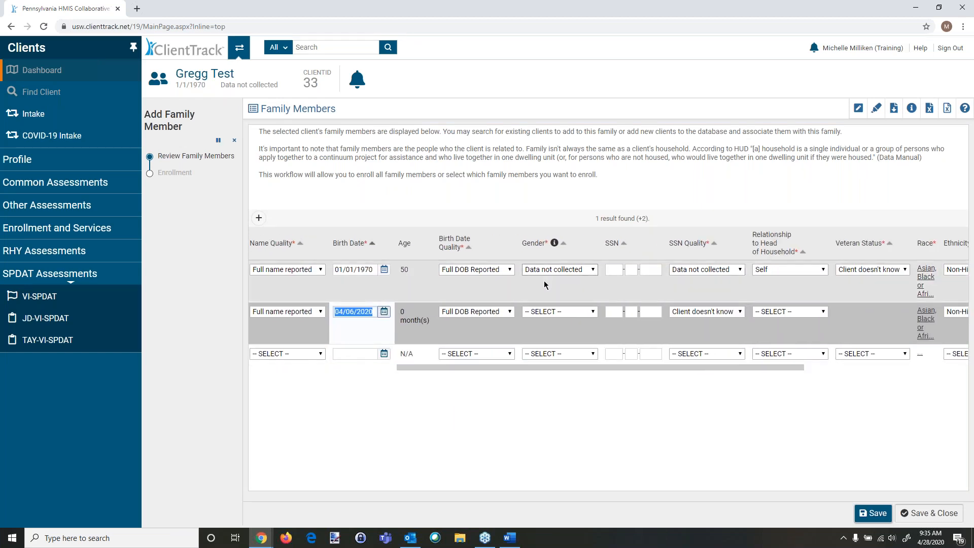
pyautogui.click(546, 317)
pyautogui.click(541, 350)
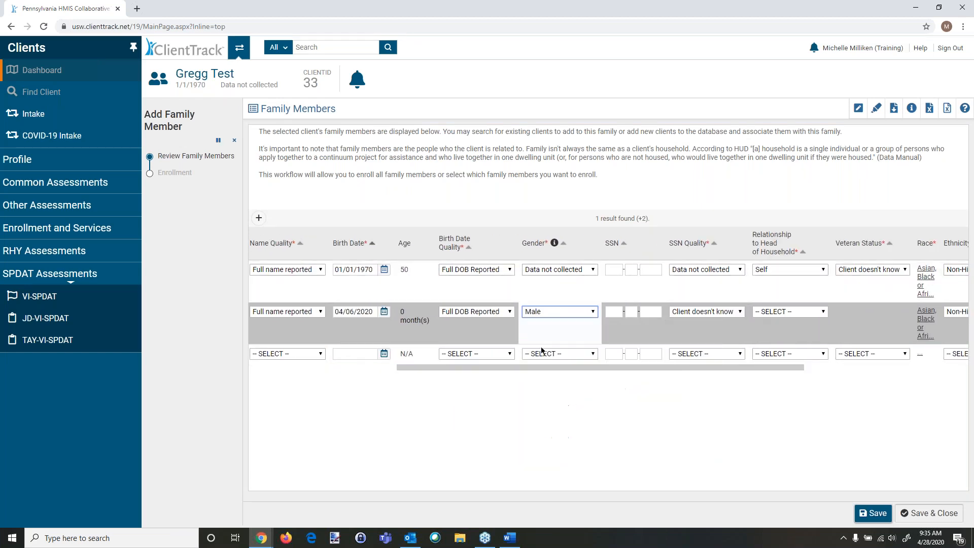
# Step: Set the new member's SSN quality to Data not collected and relationship to head of household to Son, then save the family members
pyautogui.click(721, 317)
pyautogui.click(721, 317)
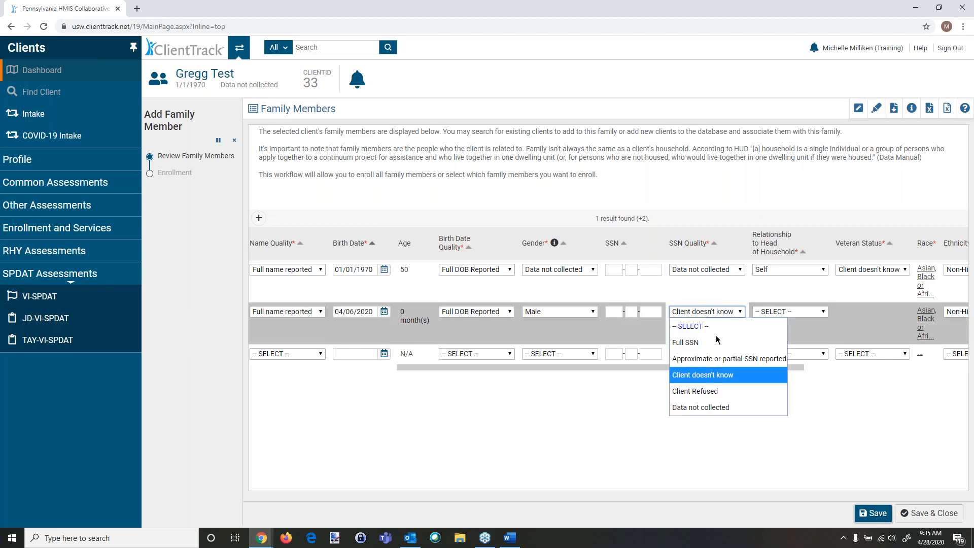
pyautogui.click(713, 406)
pyautogui.click(770, 311)
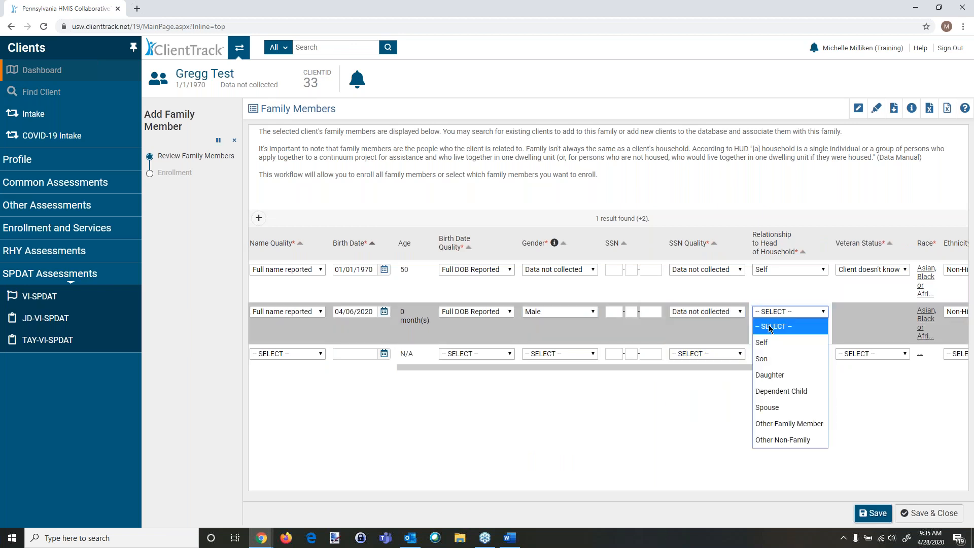
pyautogui.click(763, 358)
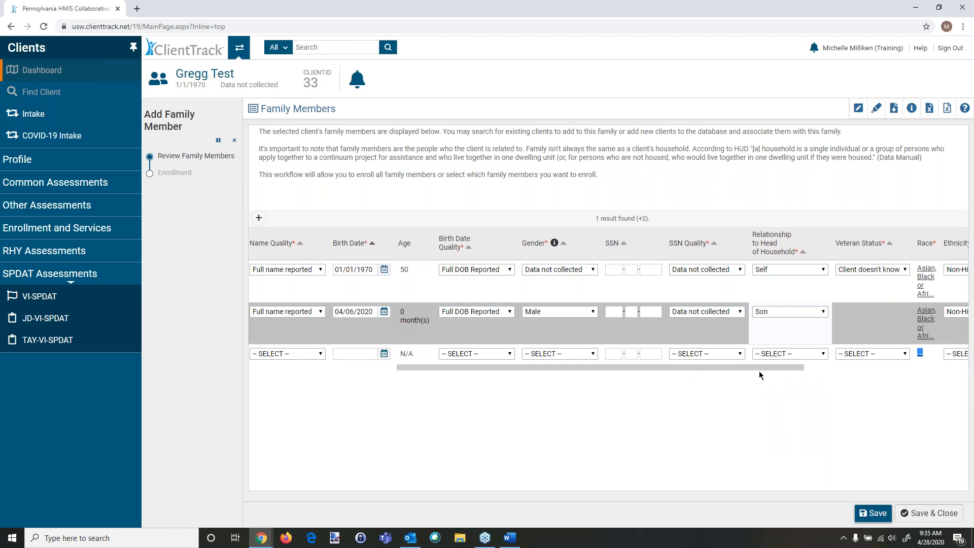
pyautogui.moveTo(759, 368); pyautogui.dragTo(909, 368)
pyautogui.click(915, 513)
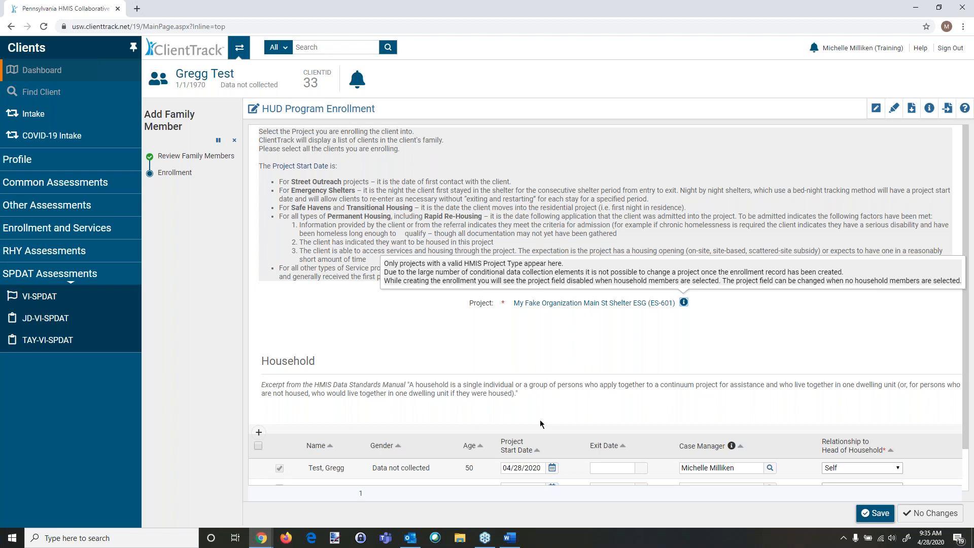
# Step: Select the new member in the enrollment household and continue without saving changes
pyautogui.scroll(-1, 449, 259)
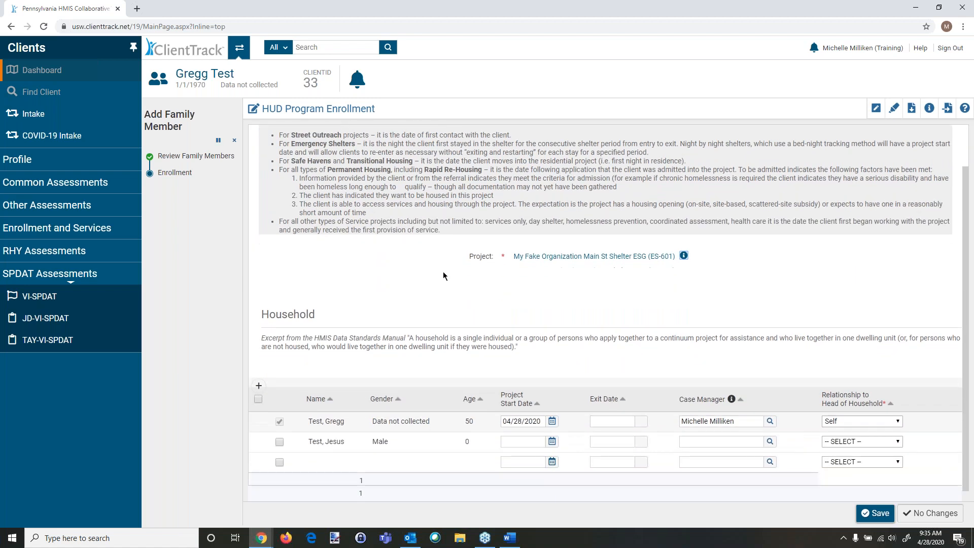
pyautogui.click(280, 441)
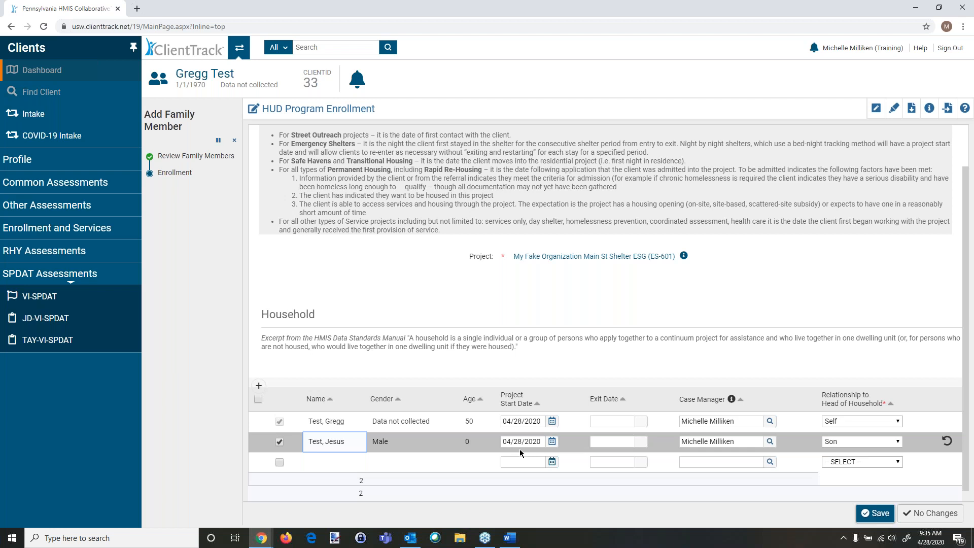
pyautogui.click(934, 514)
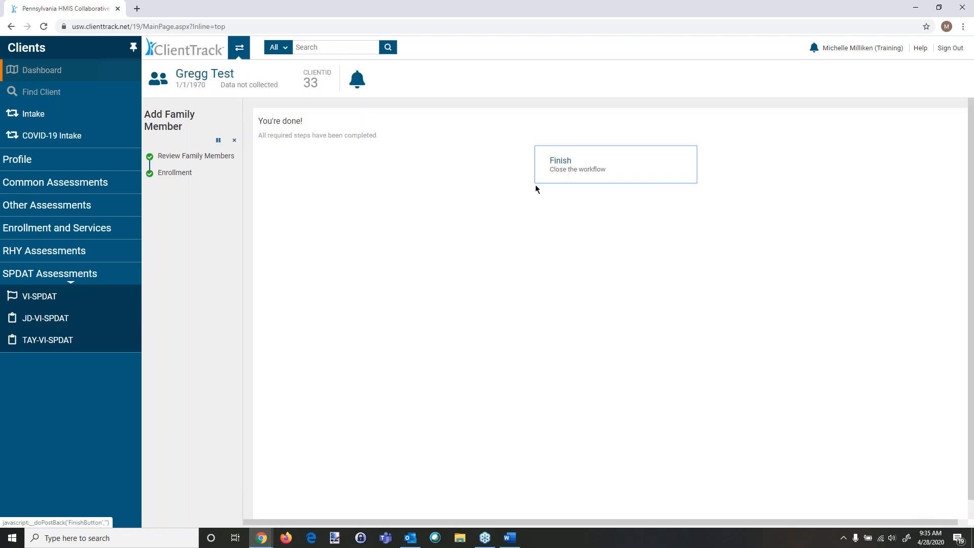
# Step: Return to the Enrollment step, include the new member in the household, save, and finish the workflow
pyautogui.click(174, 173)
pyautogui.scroll(-2, 452, 373)
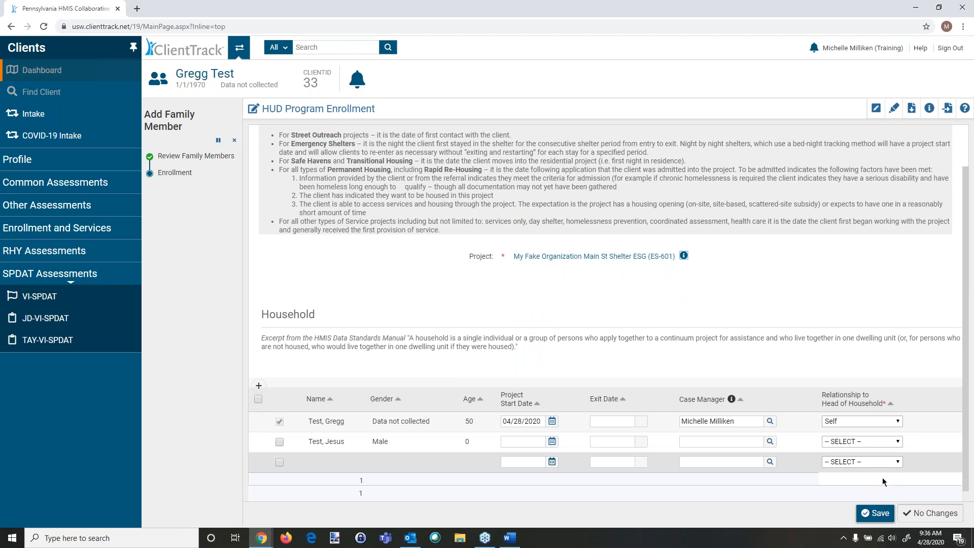
pyautogui.click(278, 443)
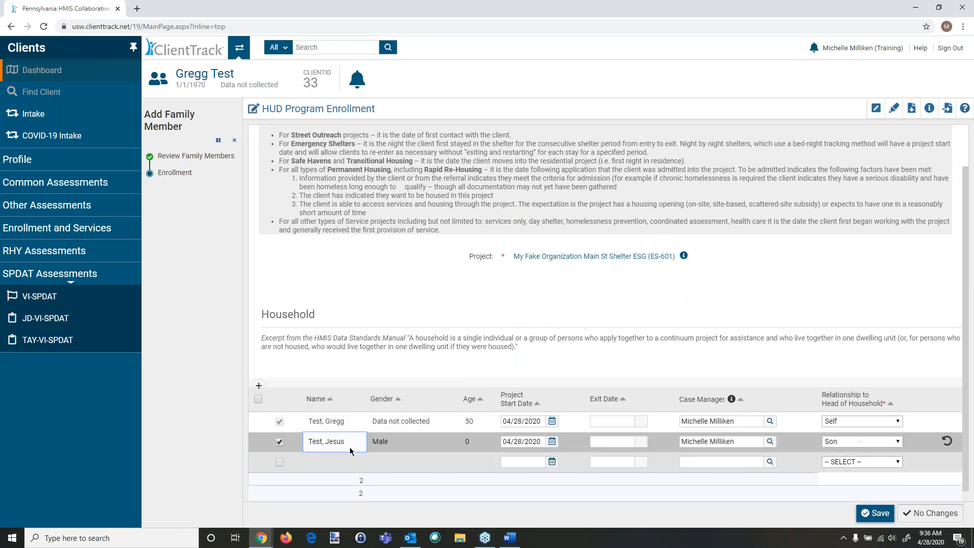
pyautogui.click(876, 514)
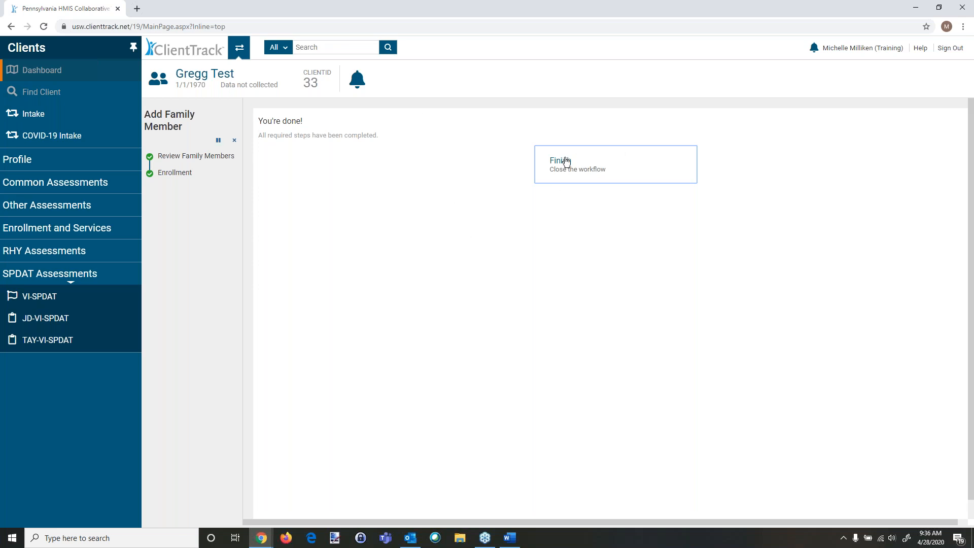
pyautogui.click(574, 174)
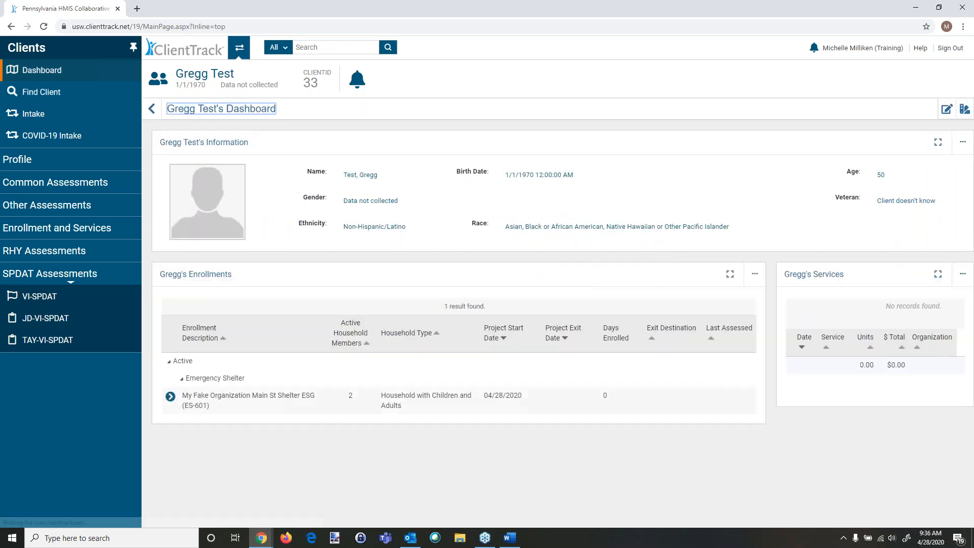
# Step: Open the Main St Shelter enrollment for editing, review its household members, and cancel
pyautogui.click(171, 396)
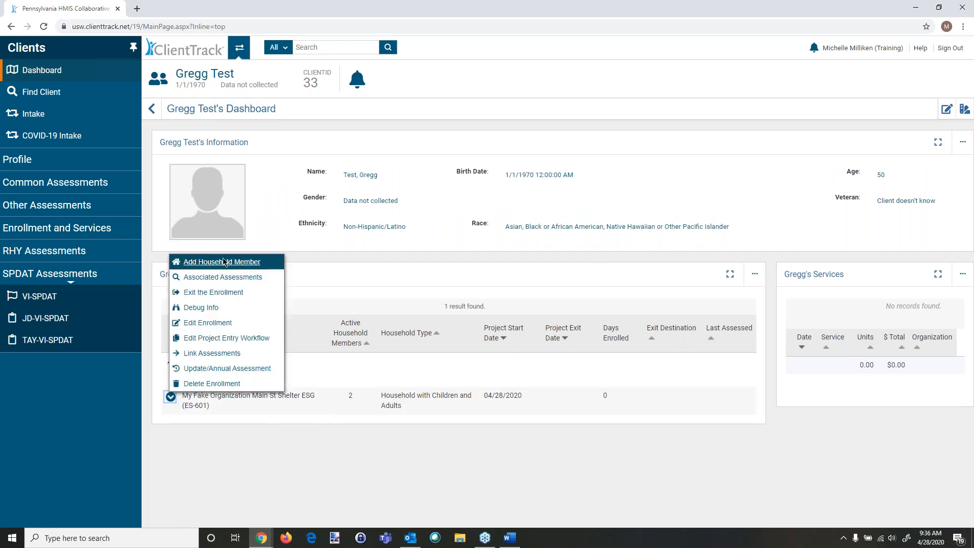
pyautogui.click(196, 327)
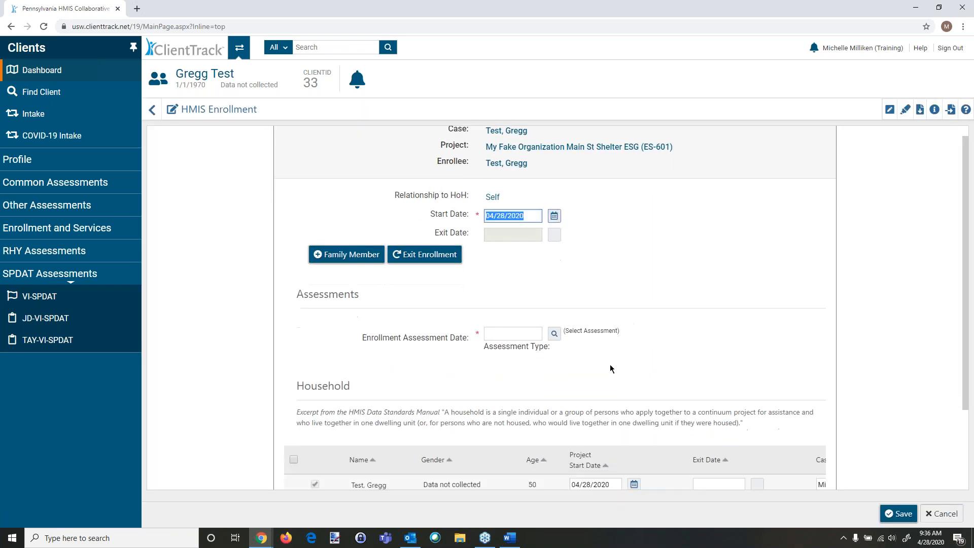
pyautogui.scroll(-2, 610, 369)
pyautogui.click(315, 430)
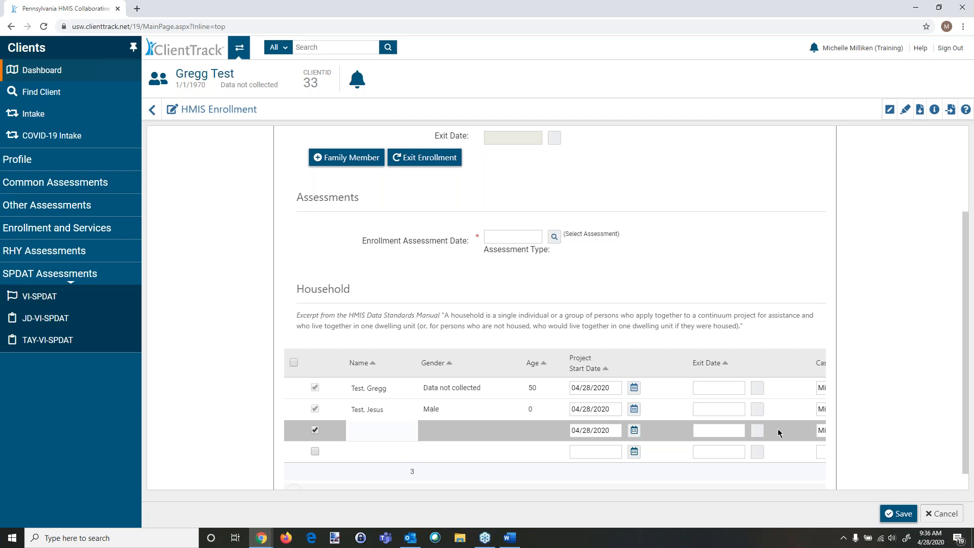
pyautogui.click(315, 430)
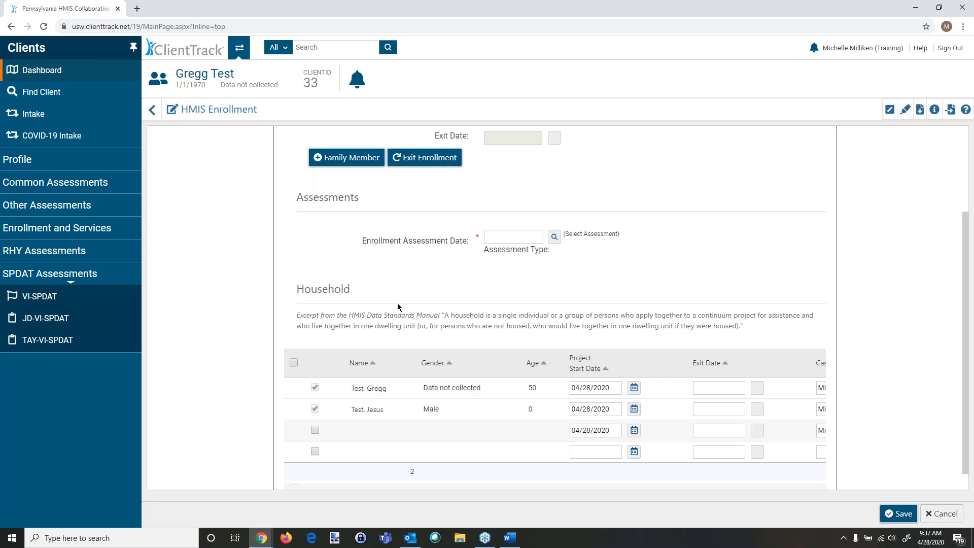
pyautogui.scroll(3, 397, 303)
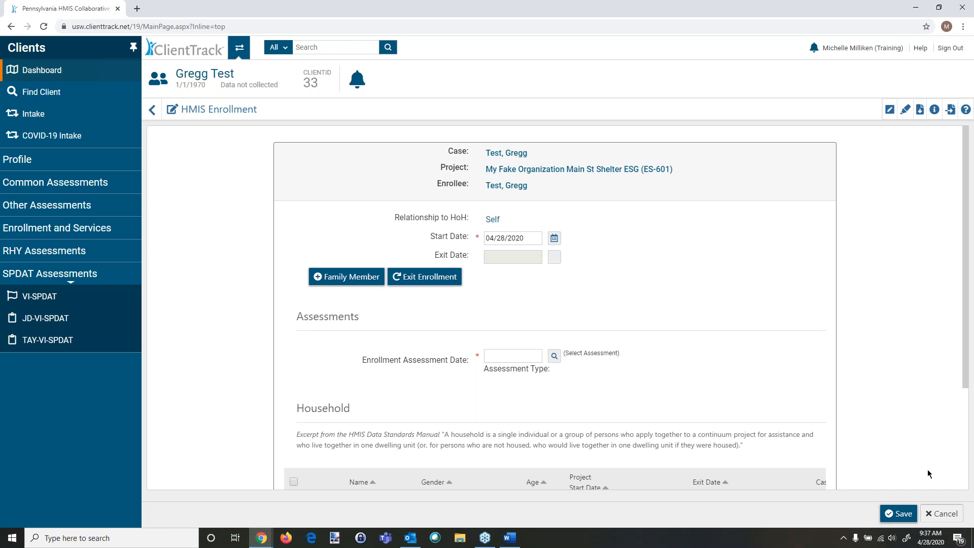
pyautogui.click(931, 514)
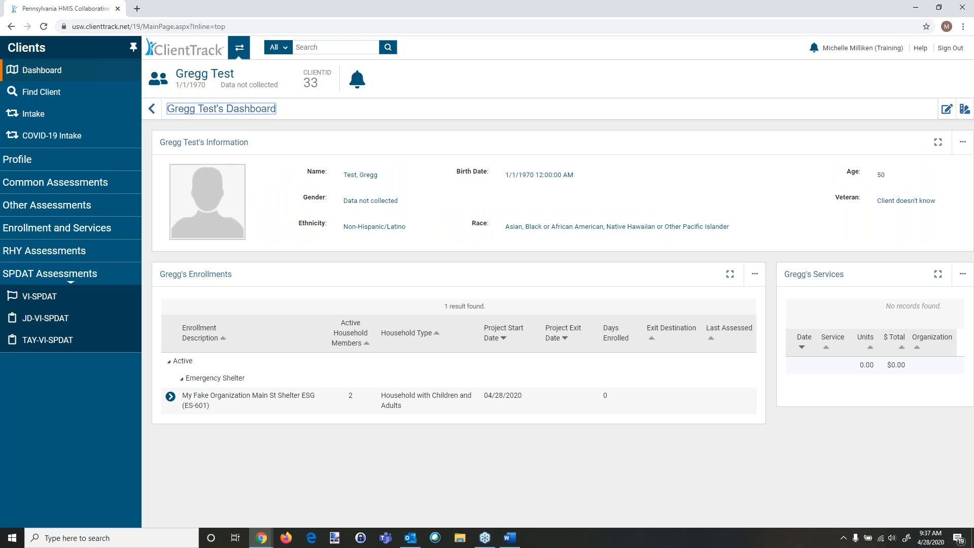
# Step: Open the action options for the Main St Shelter enrollment
pyautogui.click(170, 397)
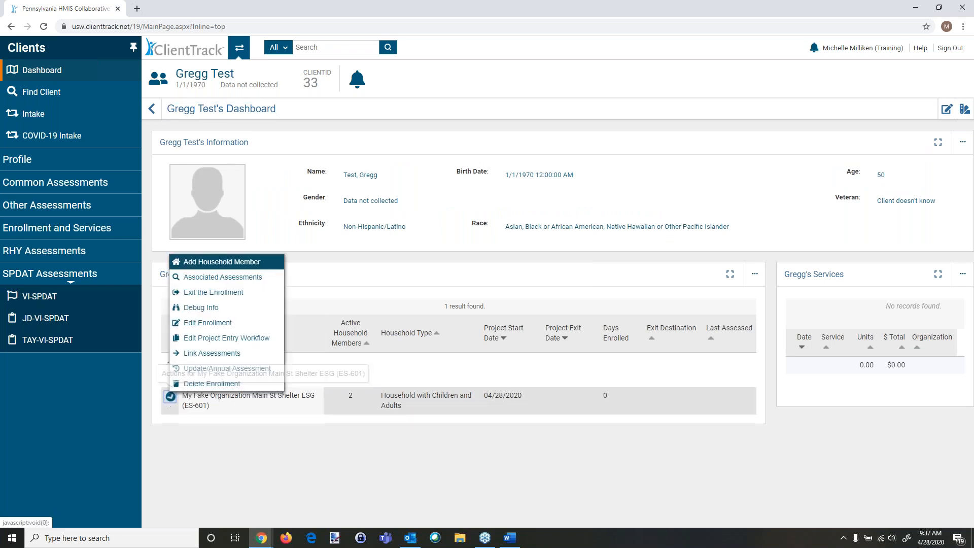
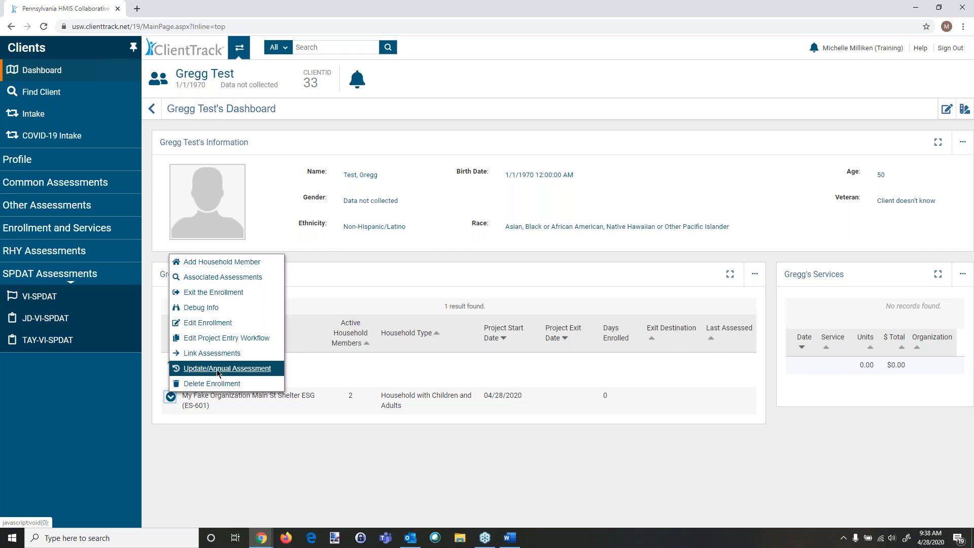
# Step: Start an Update/Annual Assessment for the Main St Shelter enrollment
pyautogui.click(68, 185)
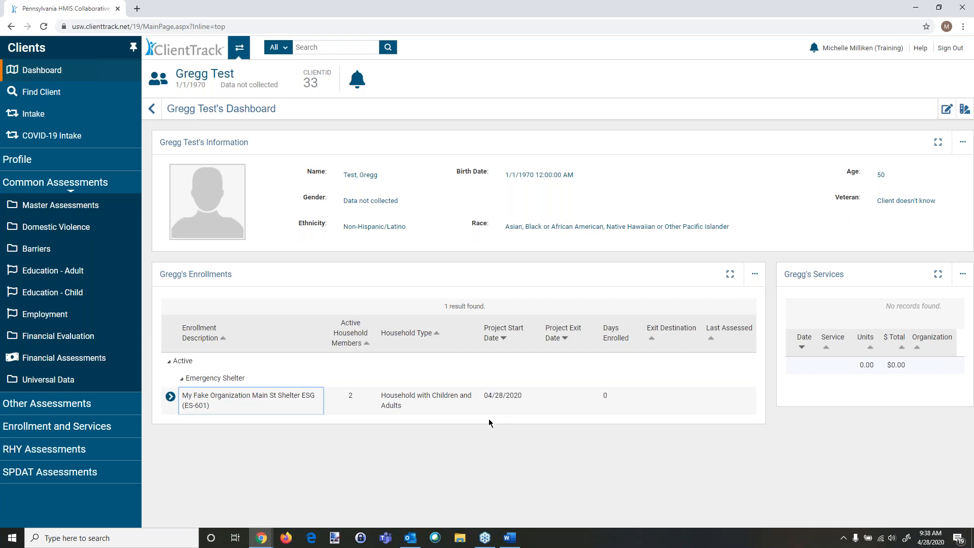
pyautogui.click(171, 397)
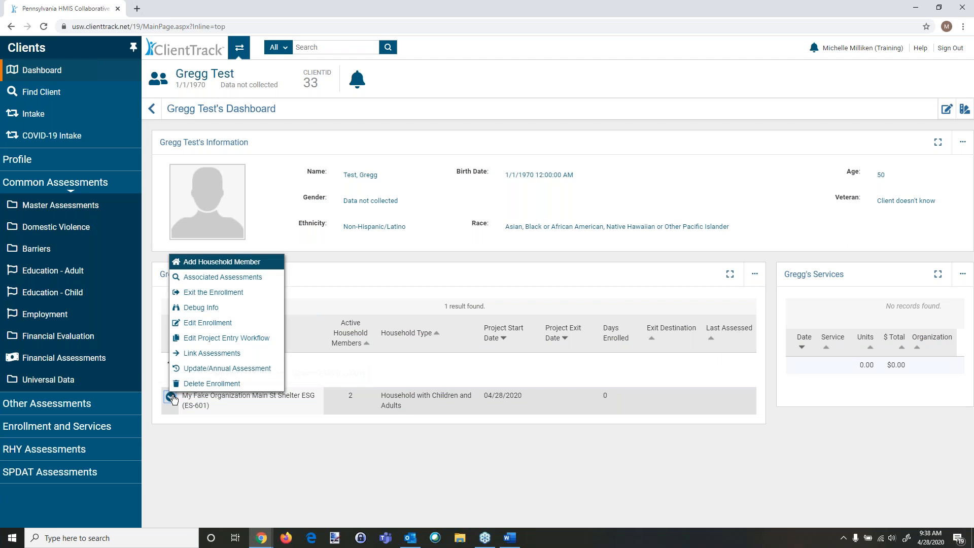
pyautogui.click(192, 369)
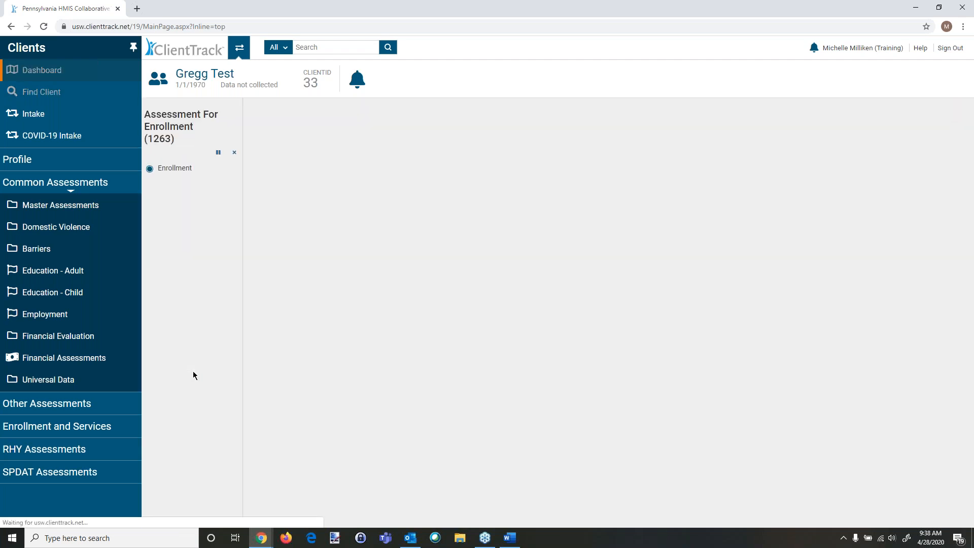
# Step: Save the household enrollment step unchanged and choose the Annual assessment type
pyautogui.scroll(-1, 436, 373)
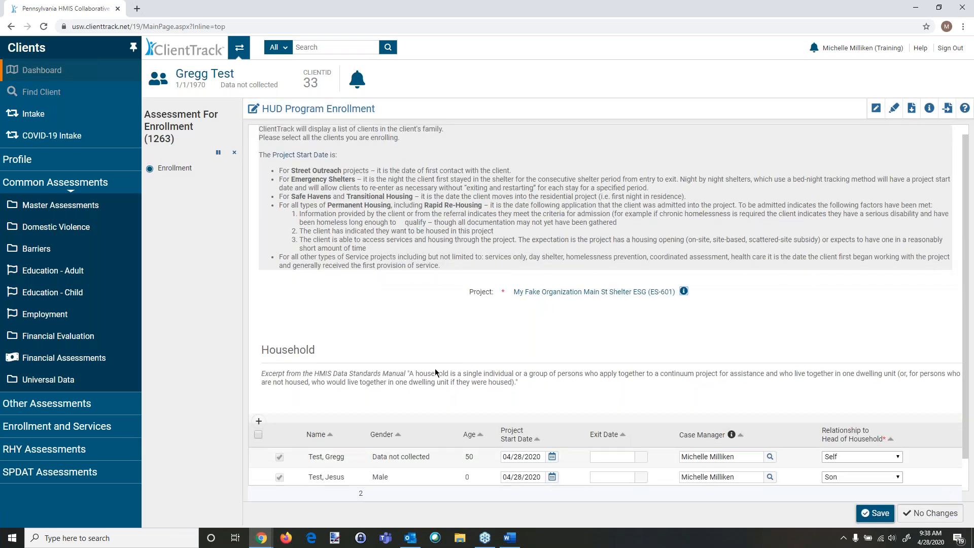
pyautogui.click(877, 514)
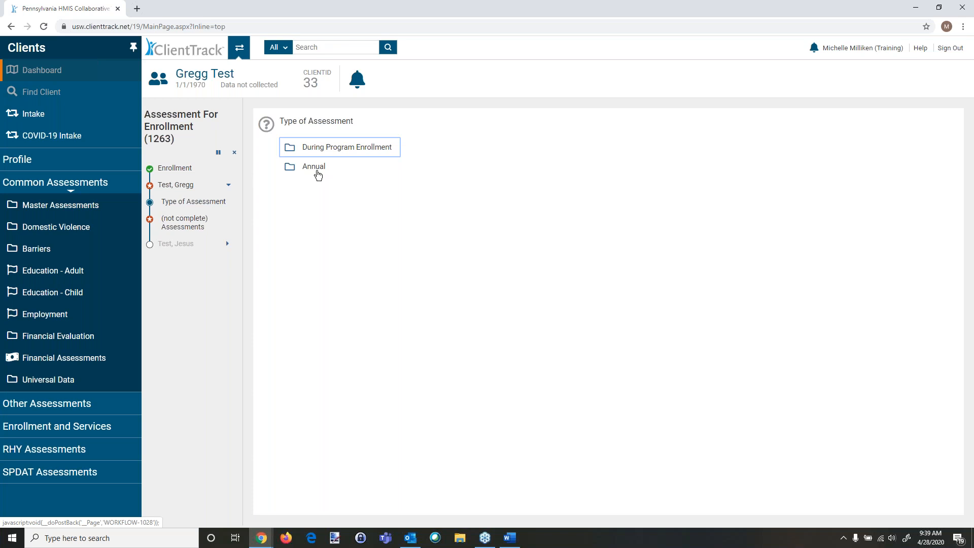
pyautogui.click(307, 167)
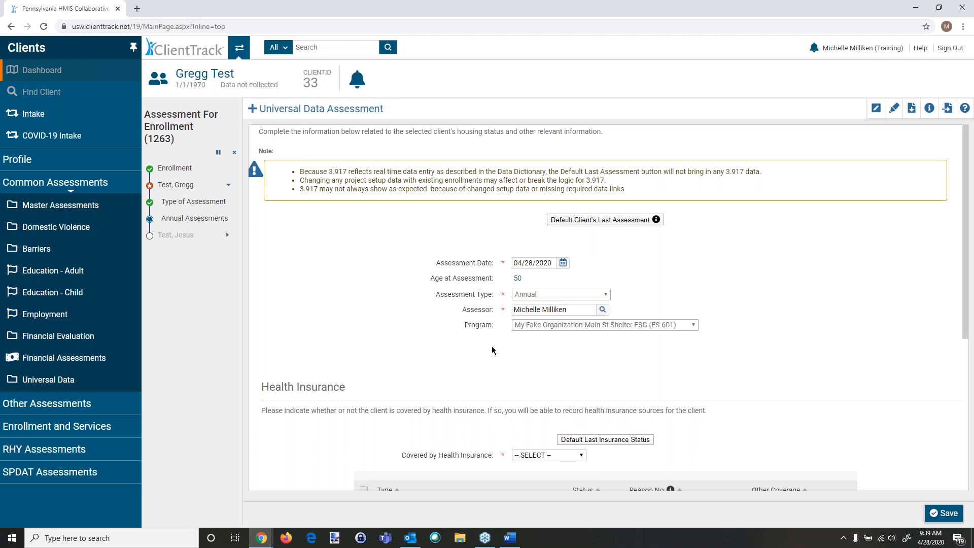
# Step: Set Covered by Health Insurance to No and try to save the annual assessment
pyautogui.click(518, 456)
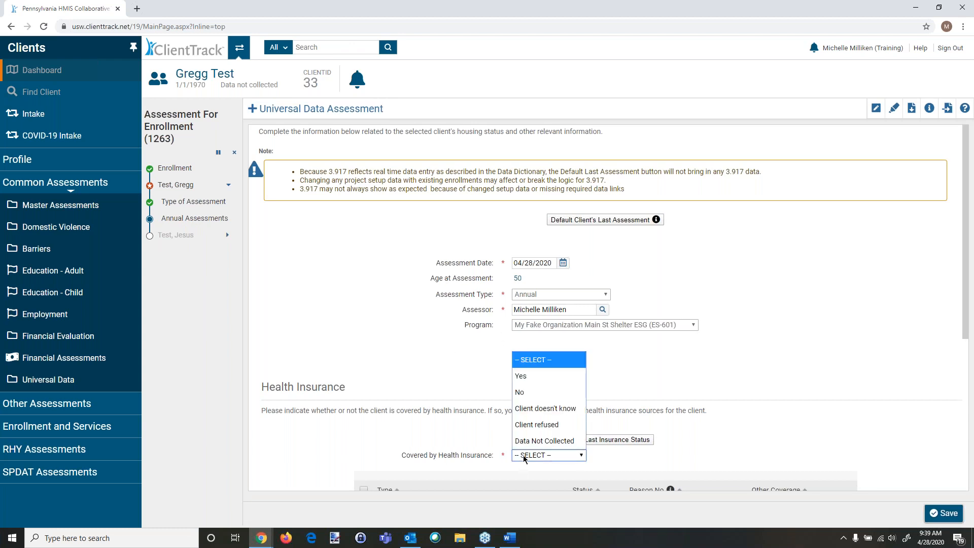
pyautogui.click(531, 394)
pyautogui.scroll(-2, 710, 432)
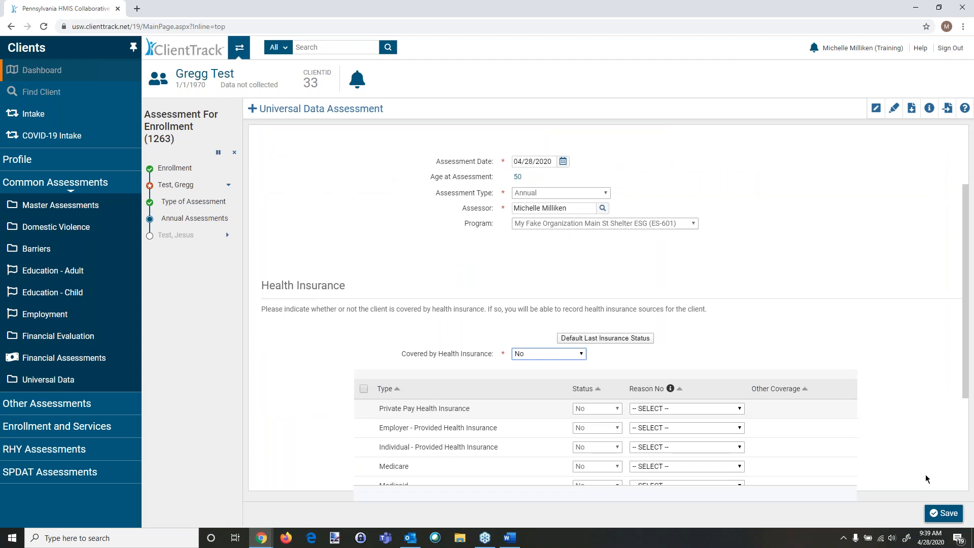
pyautogui.click(942, 513)
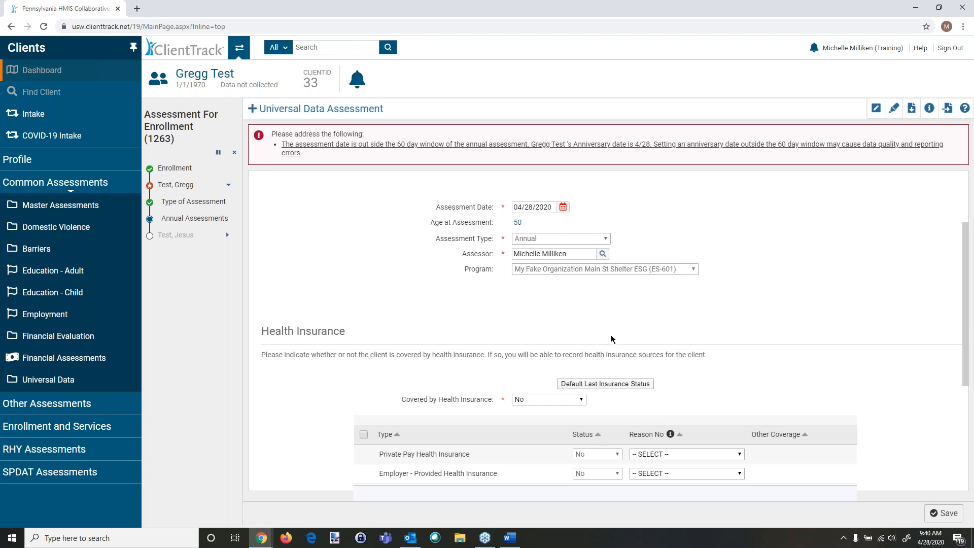
# Step: Return to the Type of Assessment step and cancel the assessment workflow
pyautogui.click(206, 203)
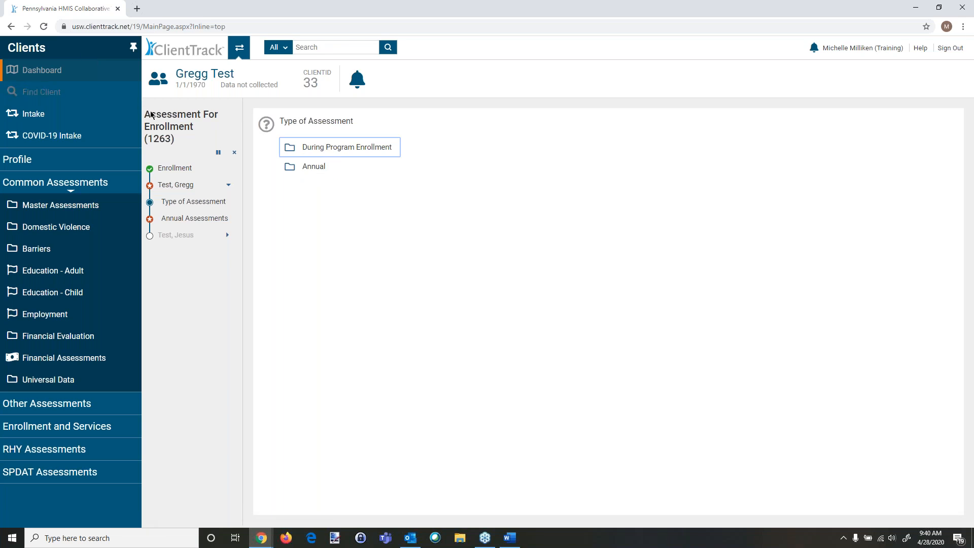
pyautogui.click(234, 153)
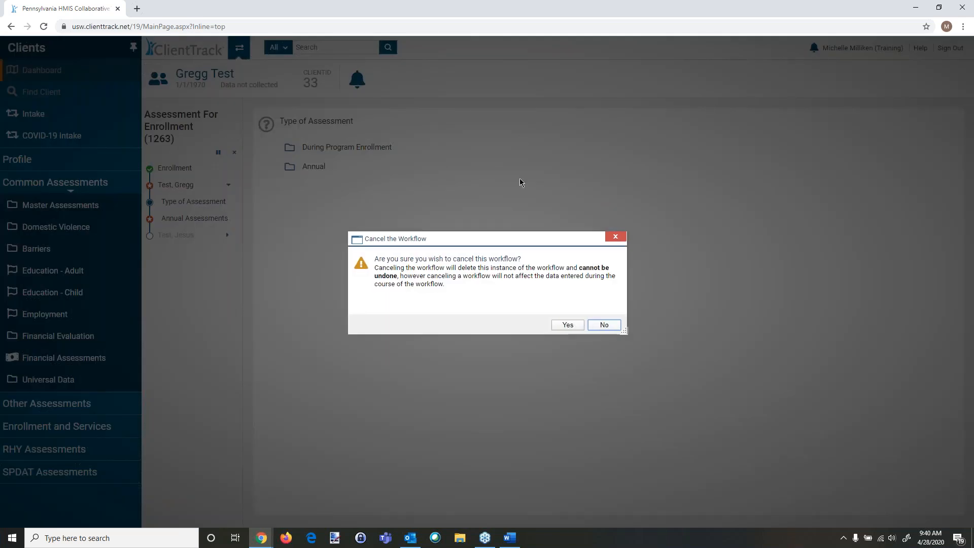
pyautogui.click(569, 324)
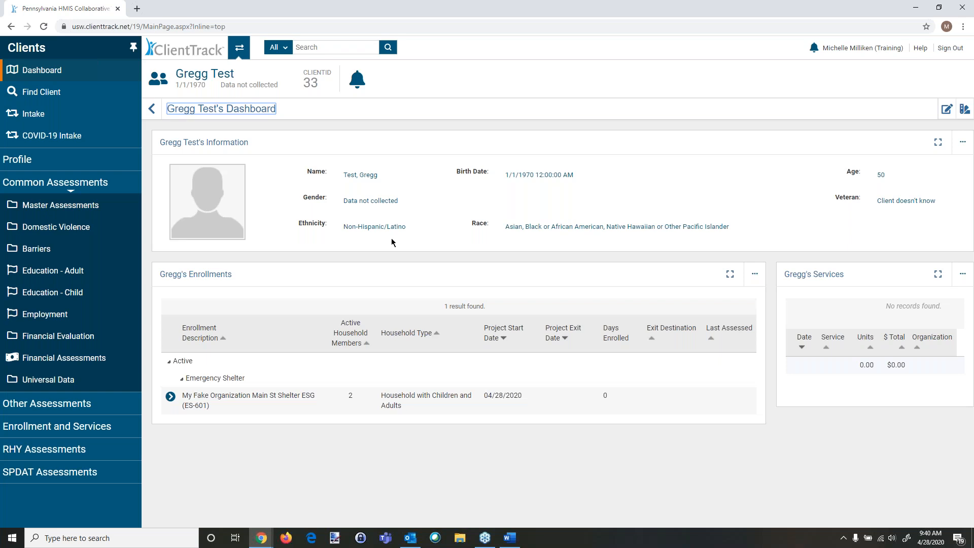
# Step: Switch to the Home workspace and open Paused Operations
pyautogui.click(239, 47)
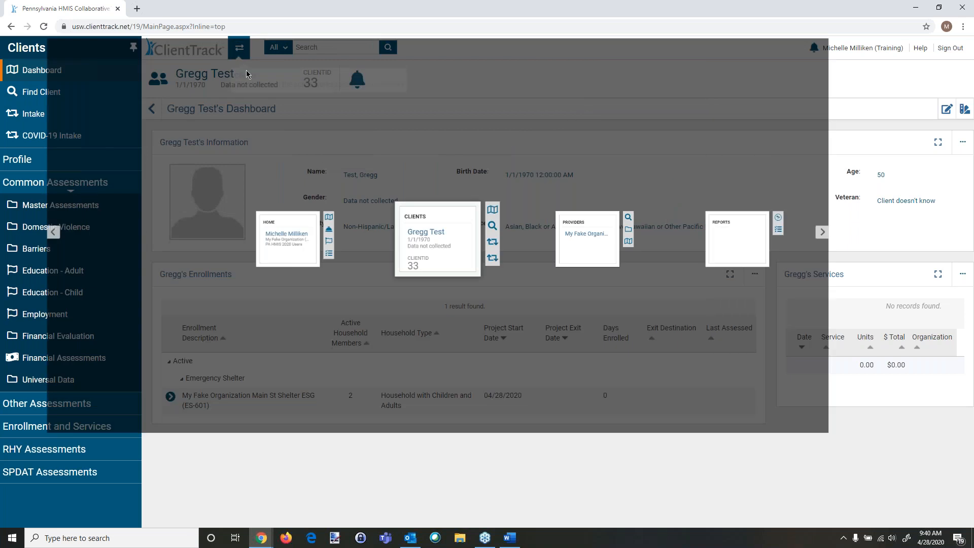
pyautogui.click(282, 305)
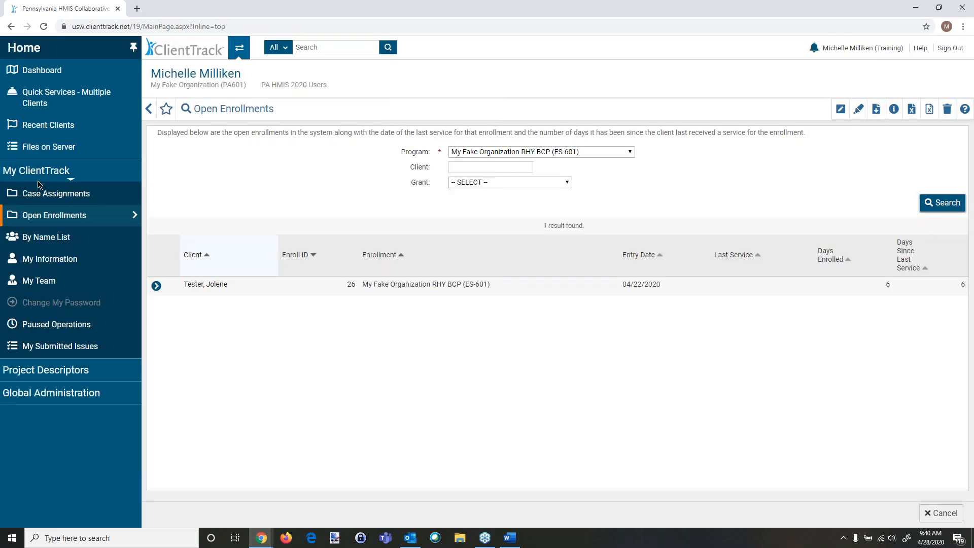
pyautogui.click(57, 328)
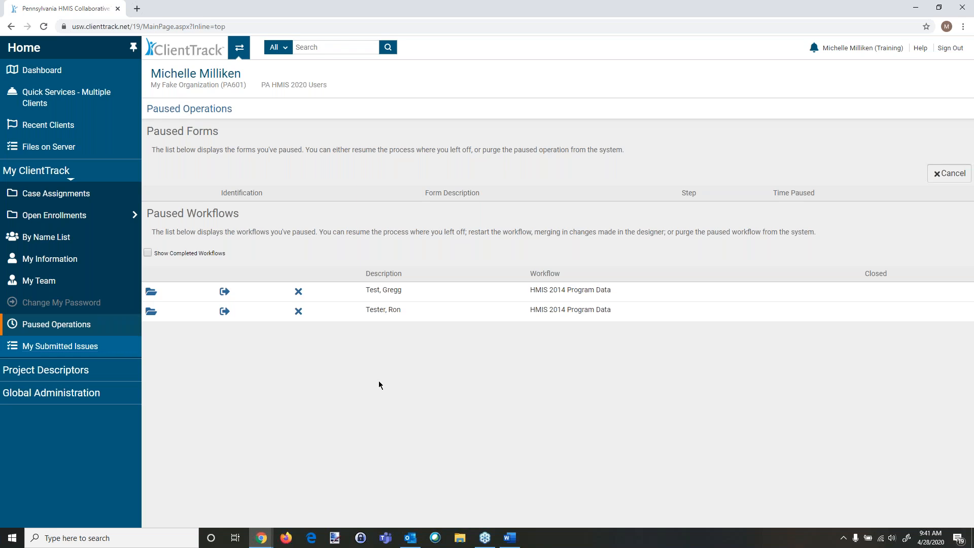
# Step: Resume Gregg Test's paused intake workflow, then pause it again and acknowledge
pyautogui.click(150, 294)
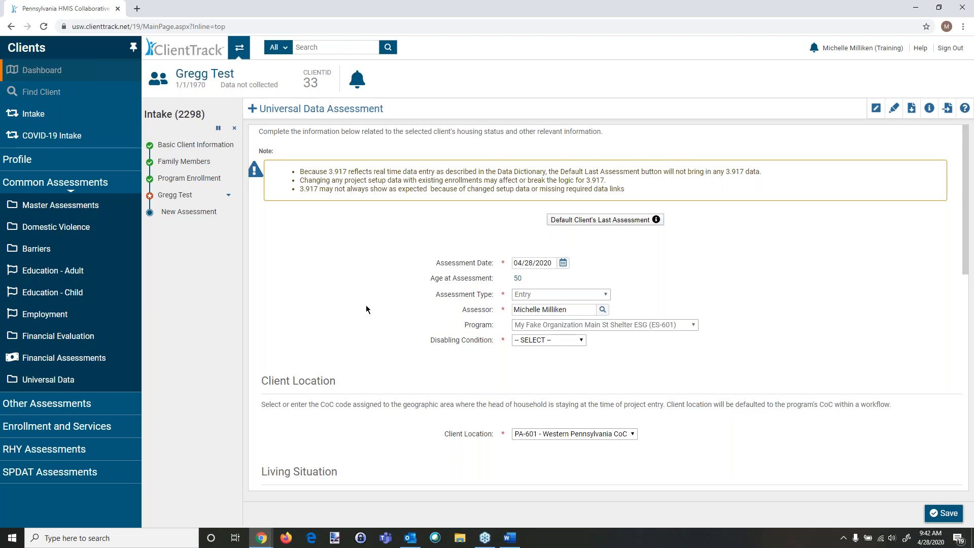
pyautogui.click(219, 128)
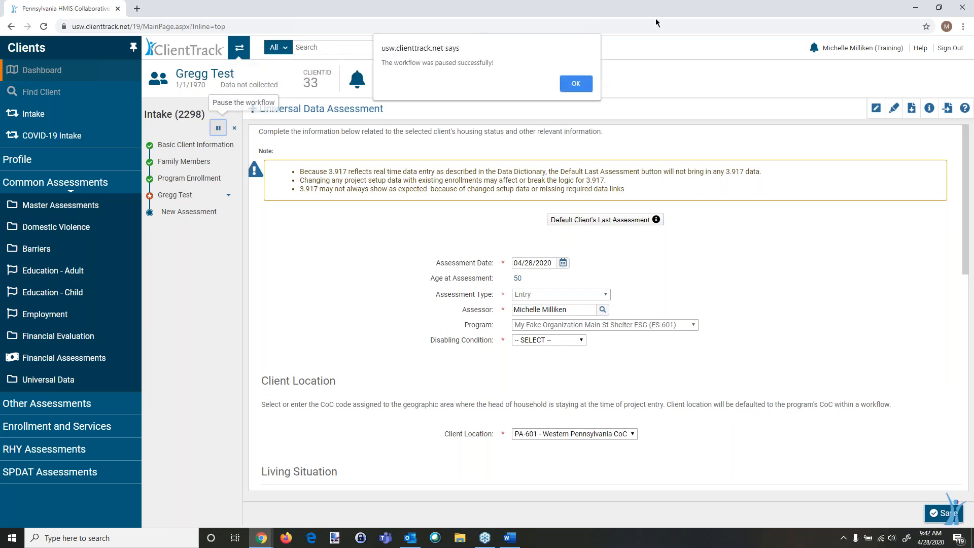
pyautogui.click(578, 83)
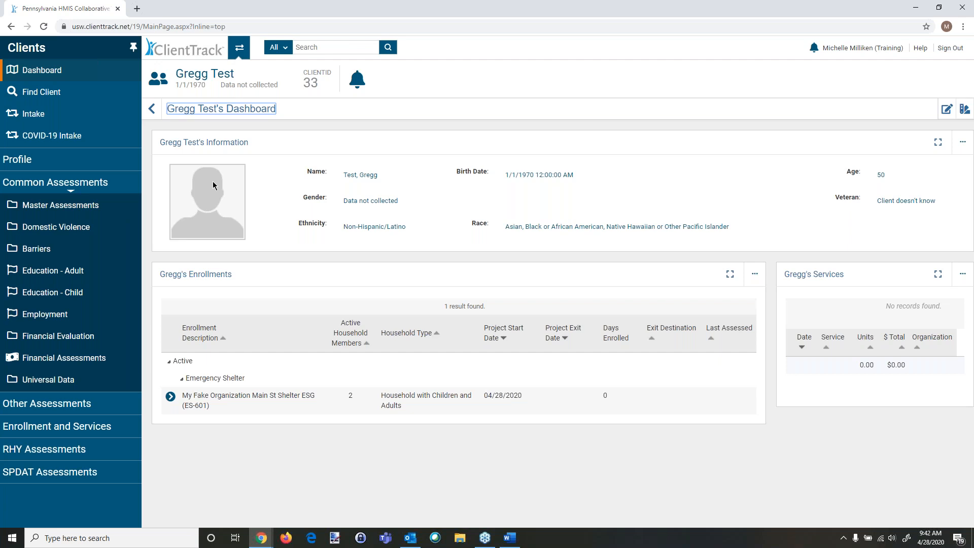
# Step: Switch back to the Home workspace and open its dashboard
pyautogui.click(240, 48)
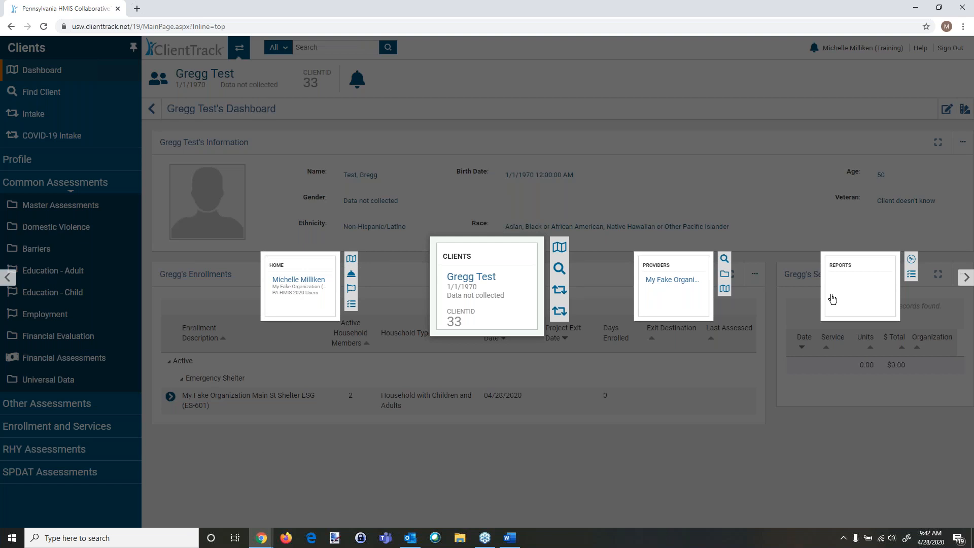
pyautogui.click(263, 197)
pyautogui.click(240, 47)
pyautogui.click(272, 319)
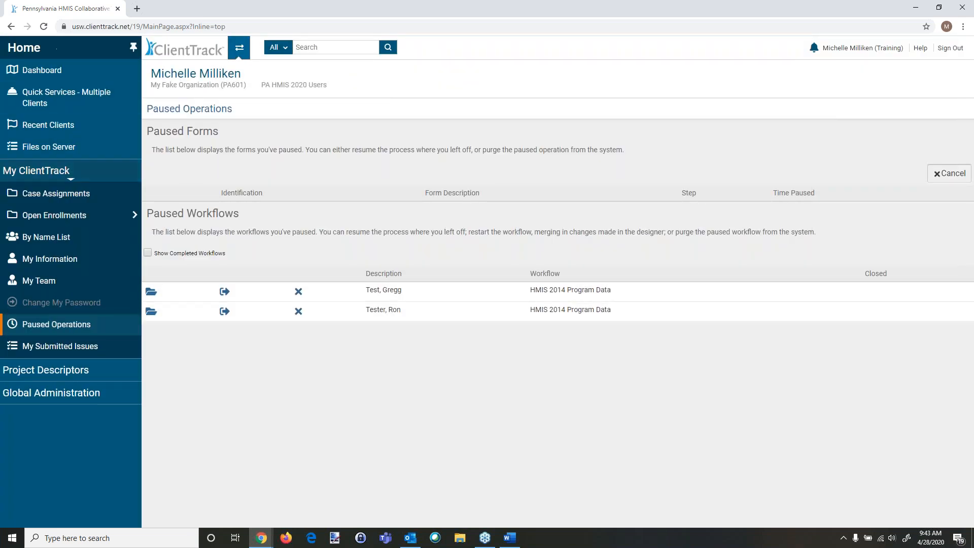
pyautogui.click(58, 70)
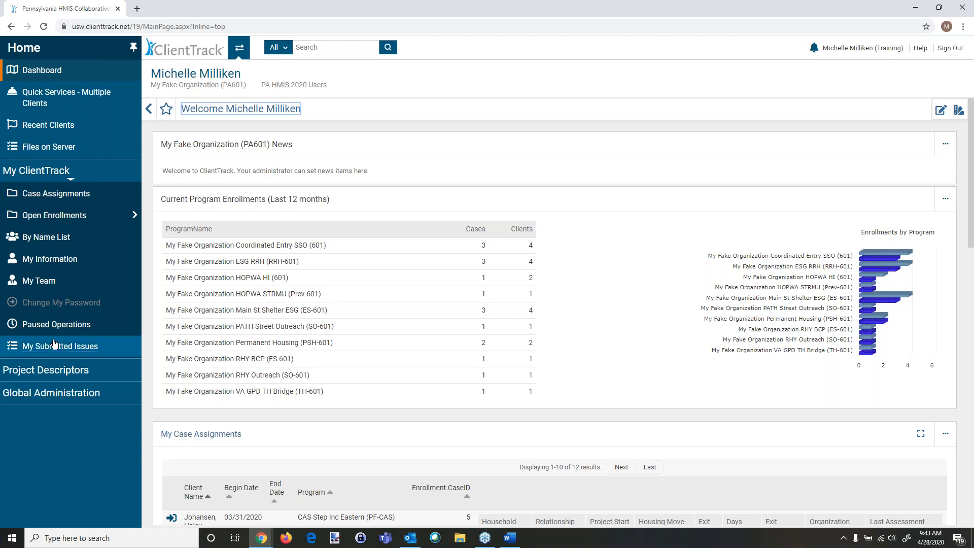
# Step: Switch to the Clients workspace to return to Gregg Test's dashboard
pyautogui.moveTo(38, 218)
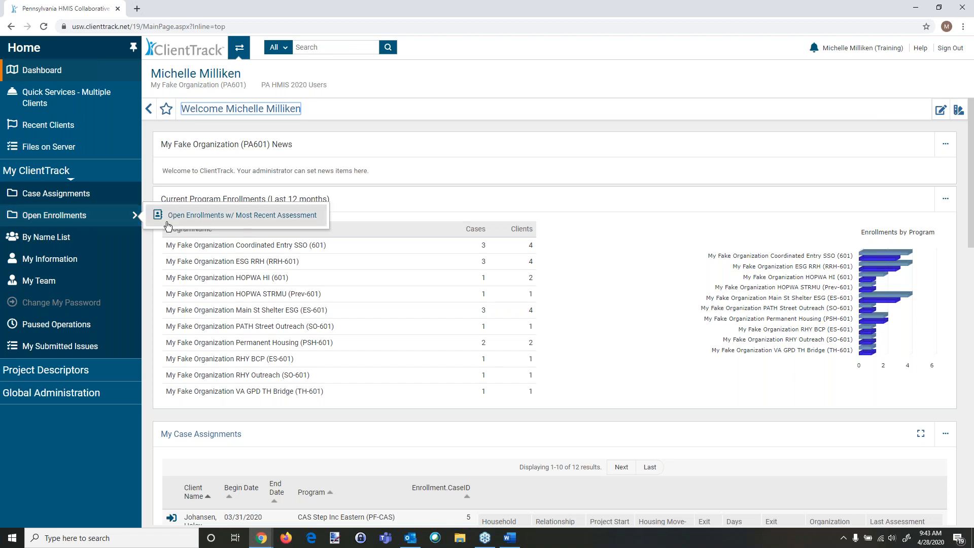
pyautogui.click(240, 48)
pyautogui.click(237, 48)
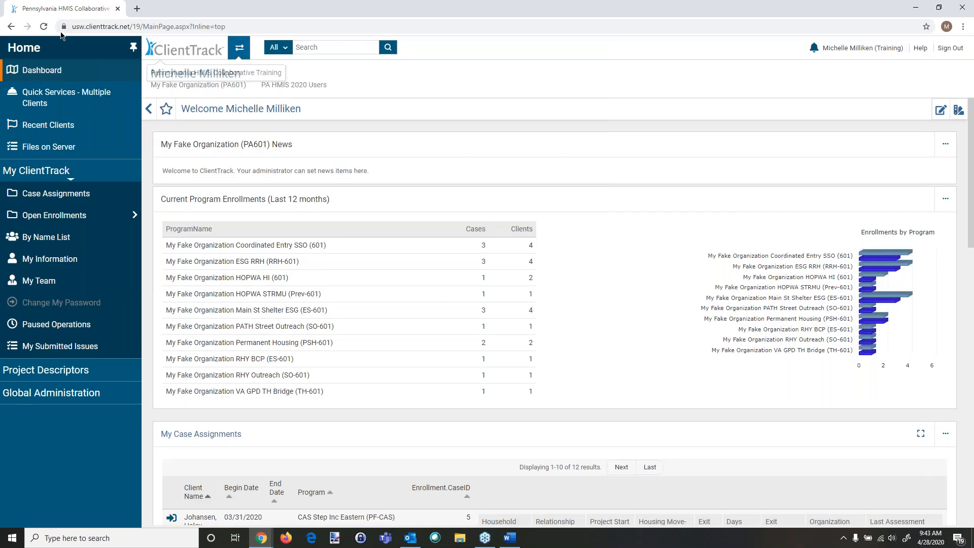
pyautogui.click(237, 48)
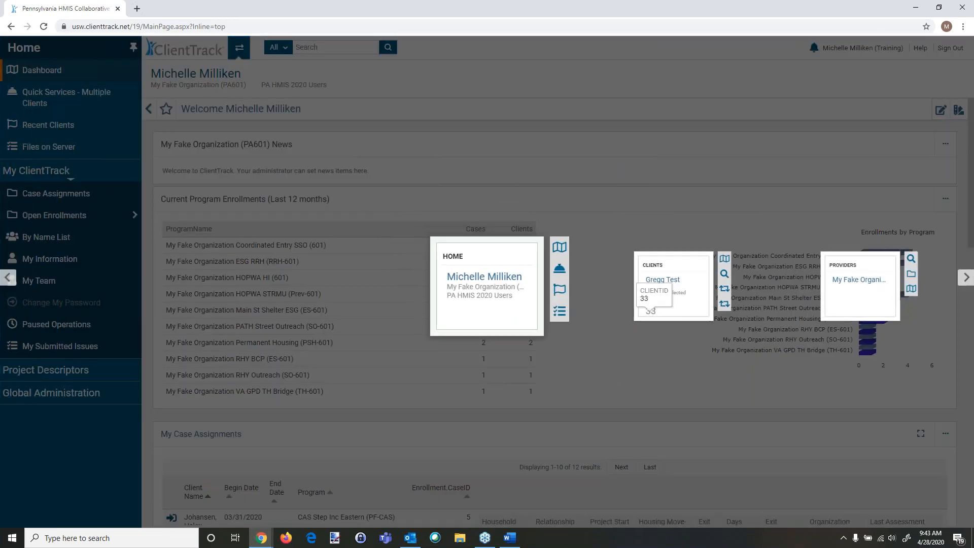
pyautogui.click(662, 279)
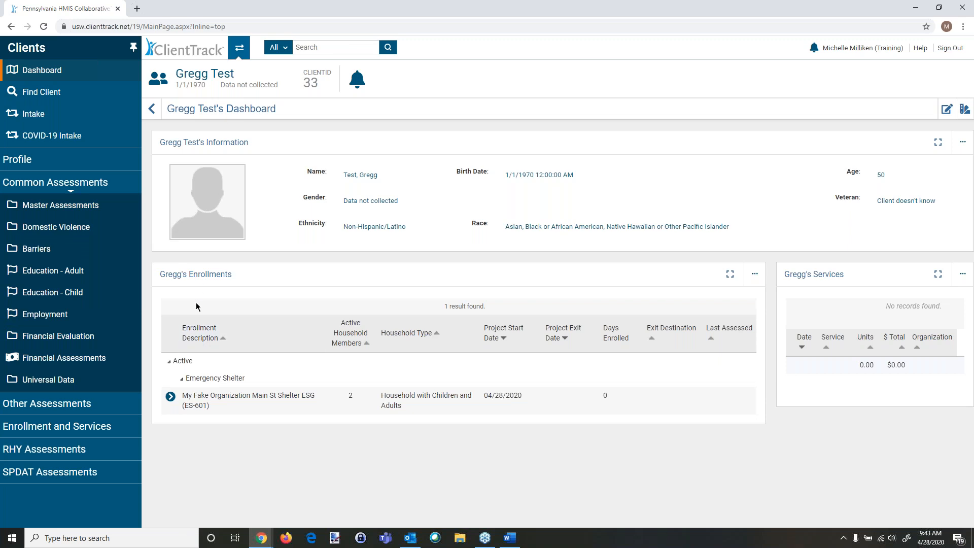
# Step: Switch to the Reports workspace and open Files on Server
pyautogui.click(240, 52)
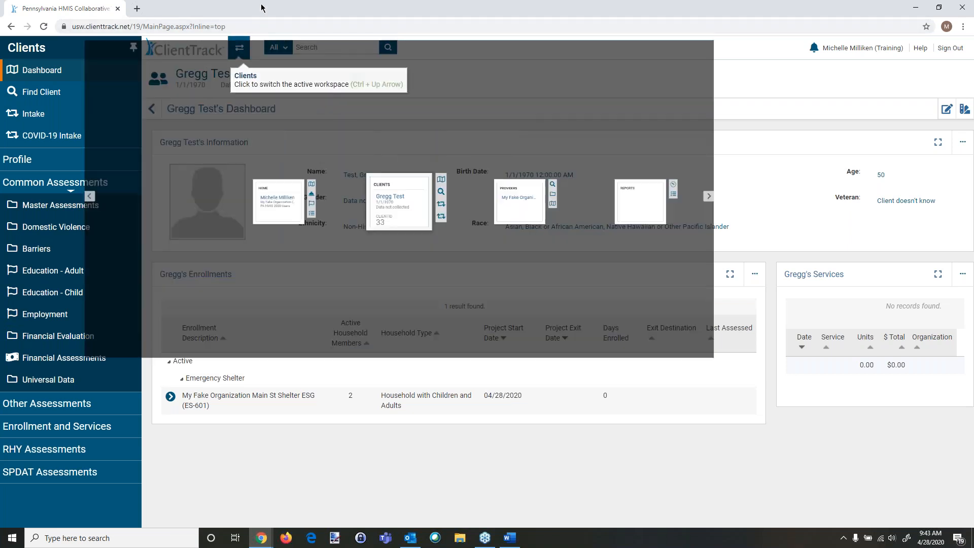
pyautogui.click(855, 290)
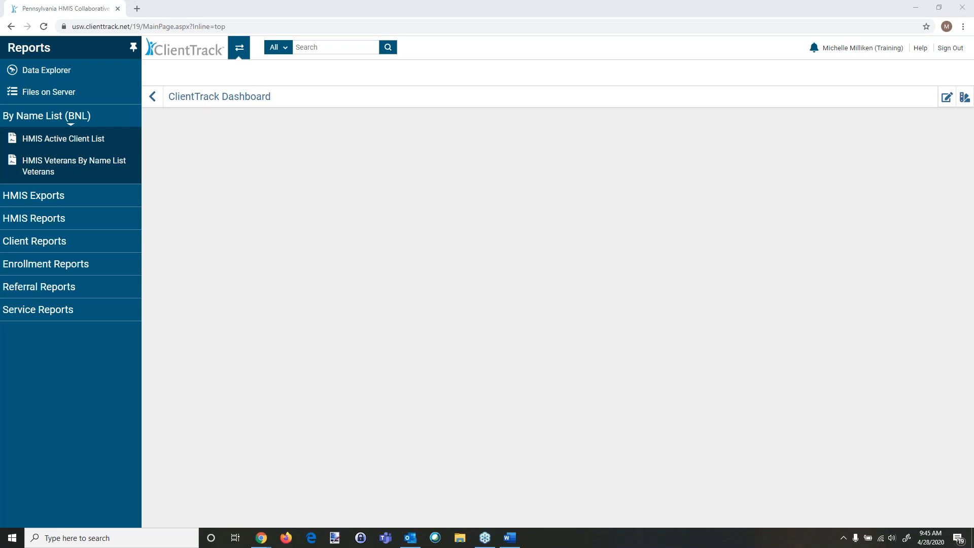
pyautogui.click(71, 95)
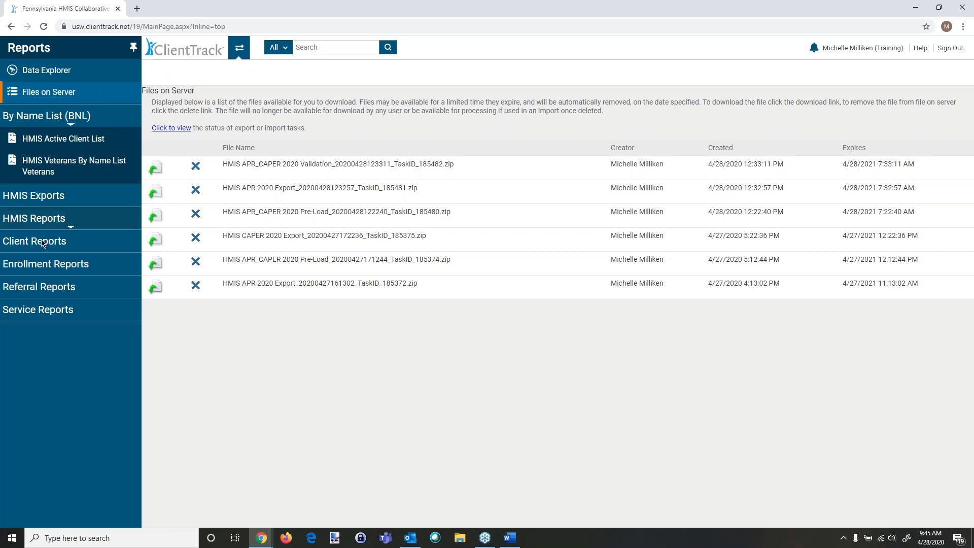
# Step: Open the CSV APR - FY2020 export and review its date range, organization and grant program options
pyautogui.click(25, 198)
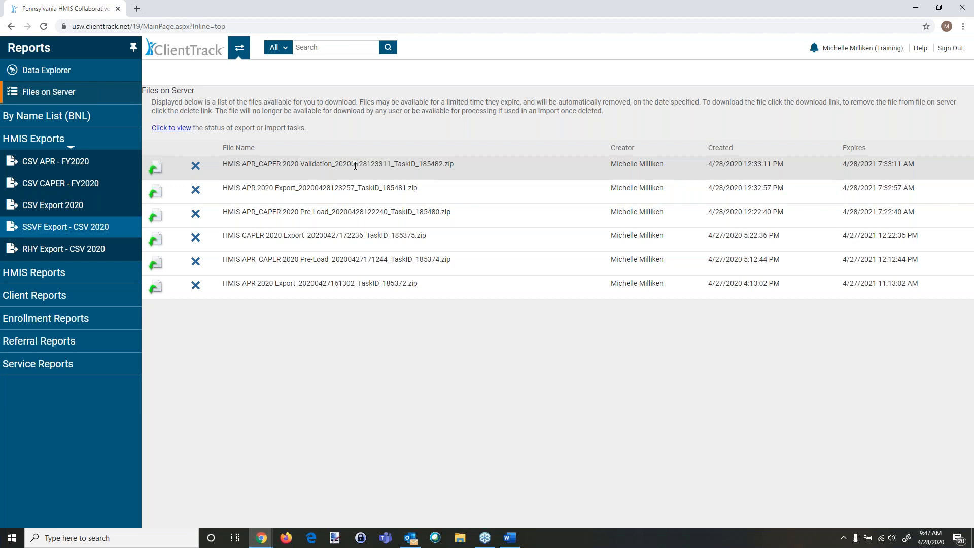
pyautogui.click(51, 165)
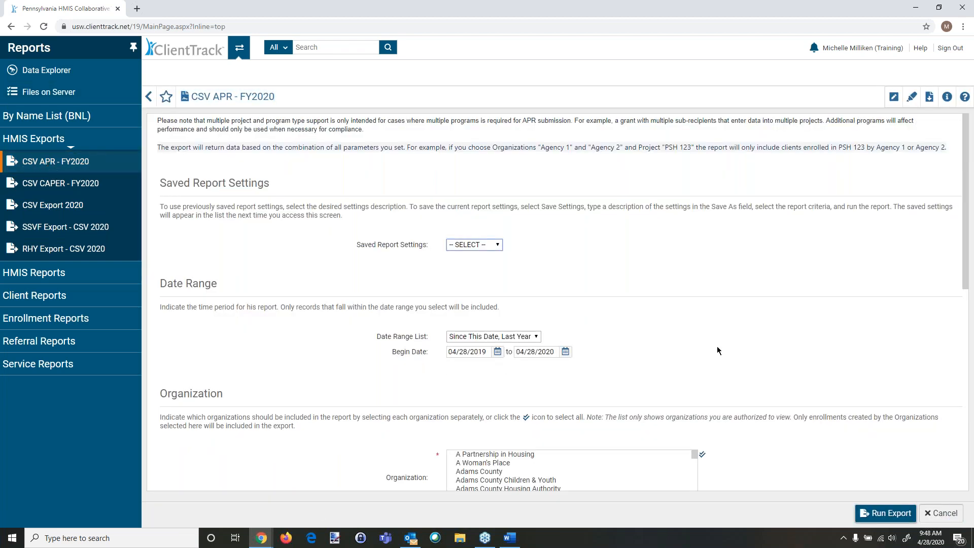
pyautogui.scroll(-2, 497, 289)
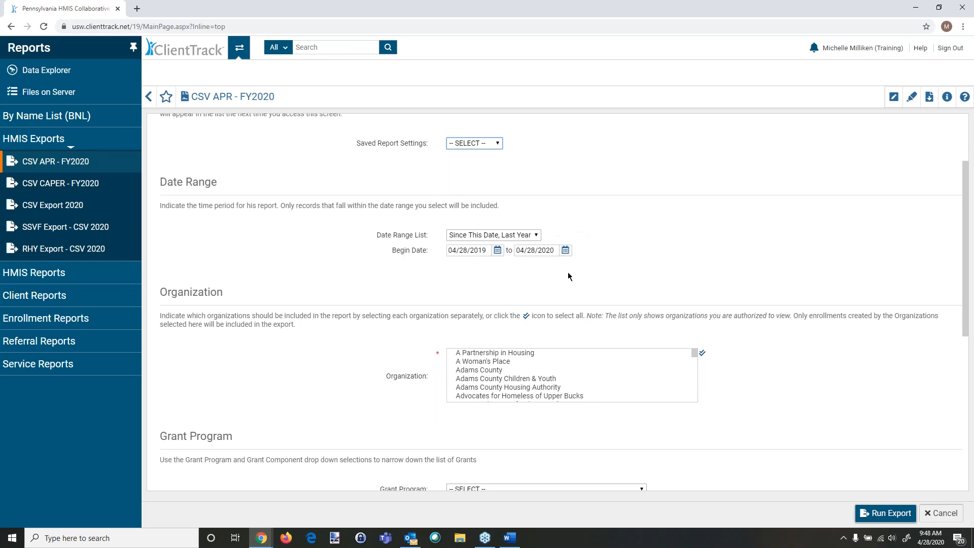
pyautogui.scroll(-4, 335, 343)
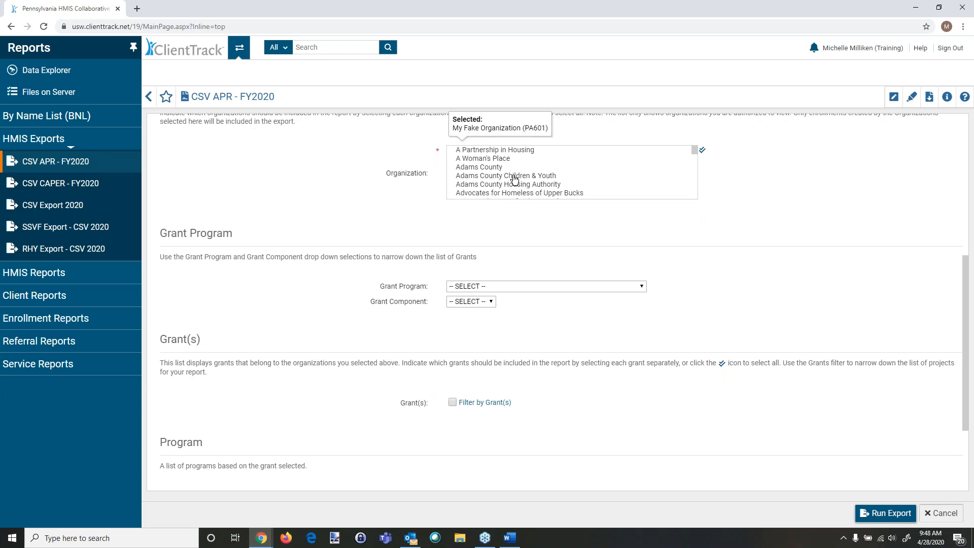
pyautogui.click(455, 287)
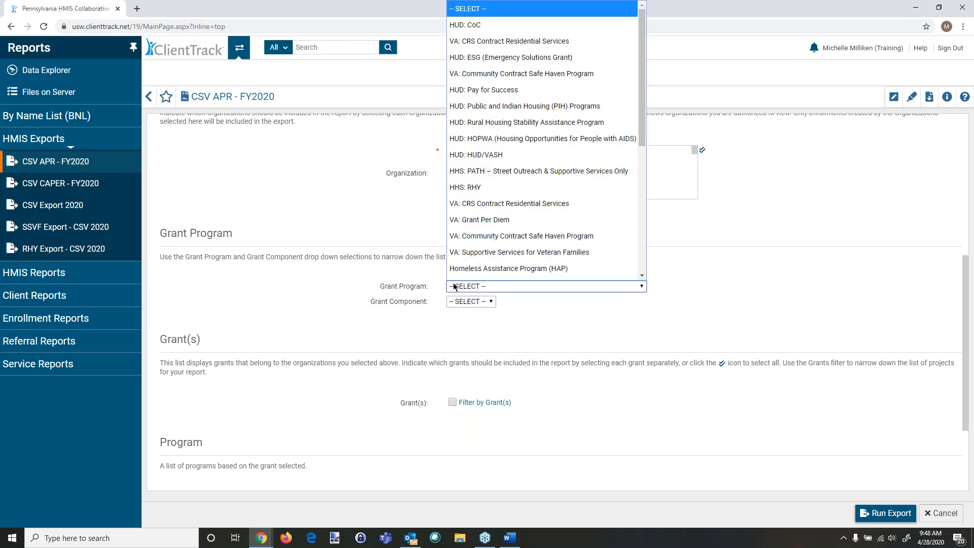
pyautogui.click(454, 287)
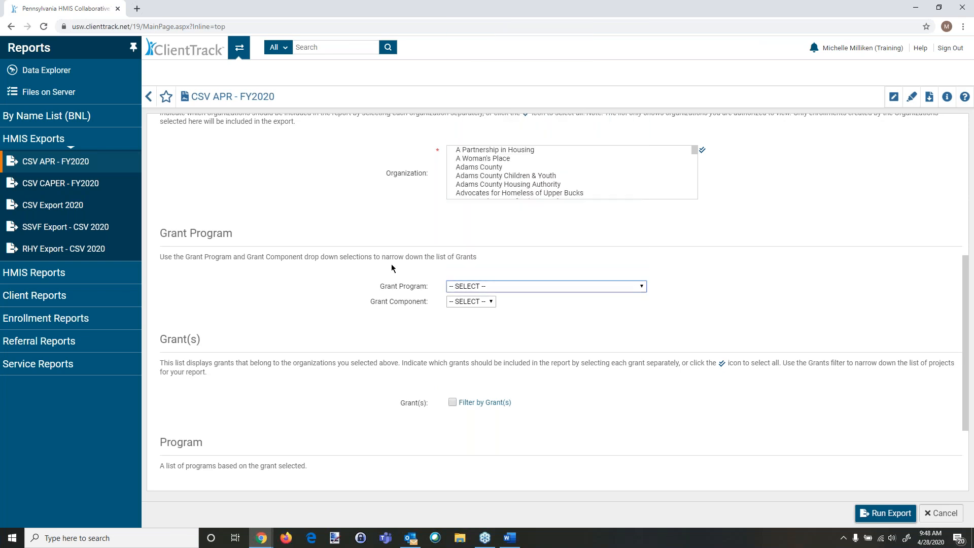
pyautogui.scroll(-1, 391, 265)
pyautogui.scroll(1, 391, 264)
pyautogui.scroll(1, 391, 264)
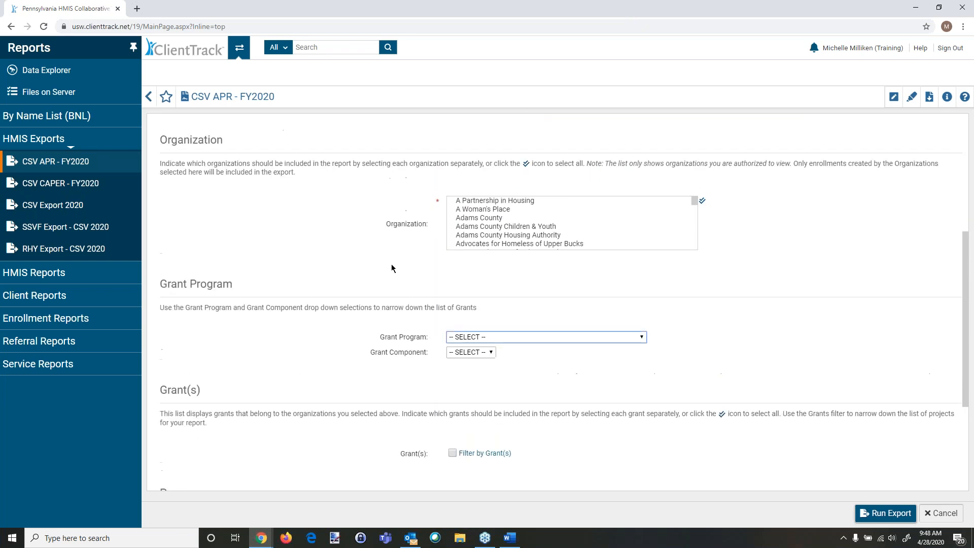
# Step: Set the export's grant program to HUD: CoC and the grant component to Transitional Housing
pyautogui.click(526, 337)
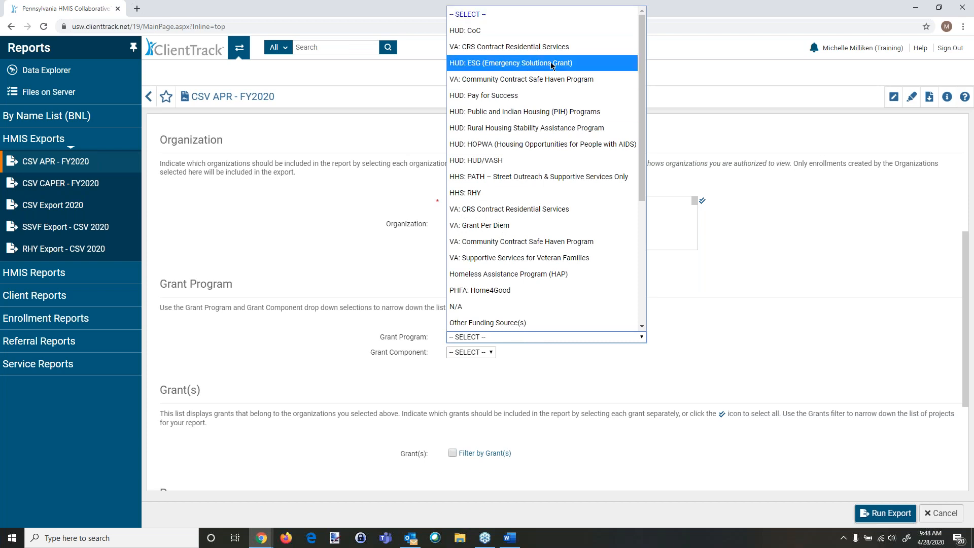
pyautogui.click(496, 32)
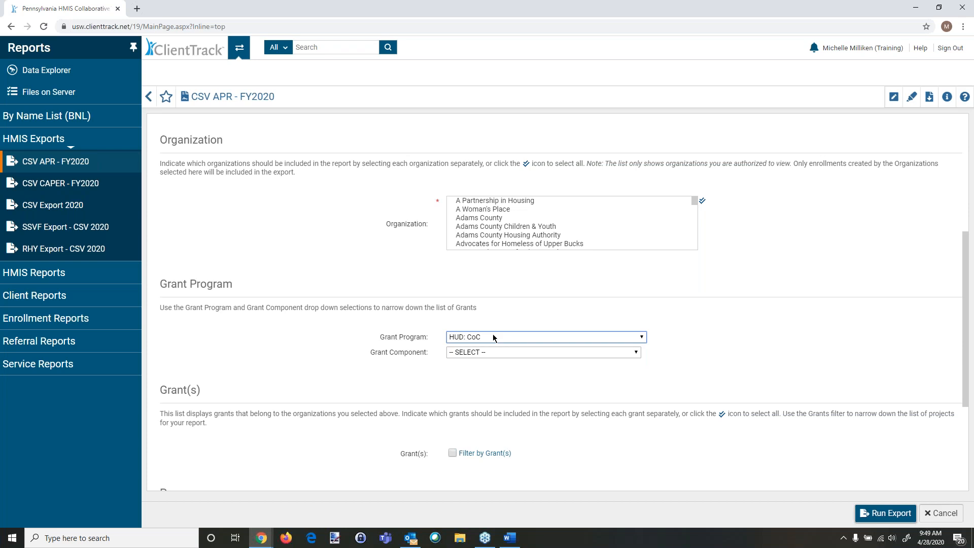
pyautogui.scroll(-1, 391, 349)
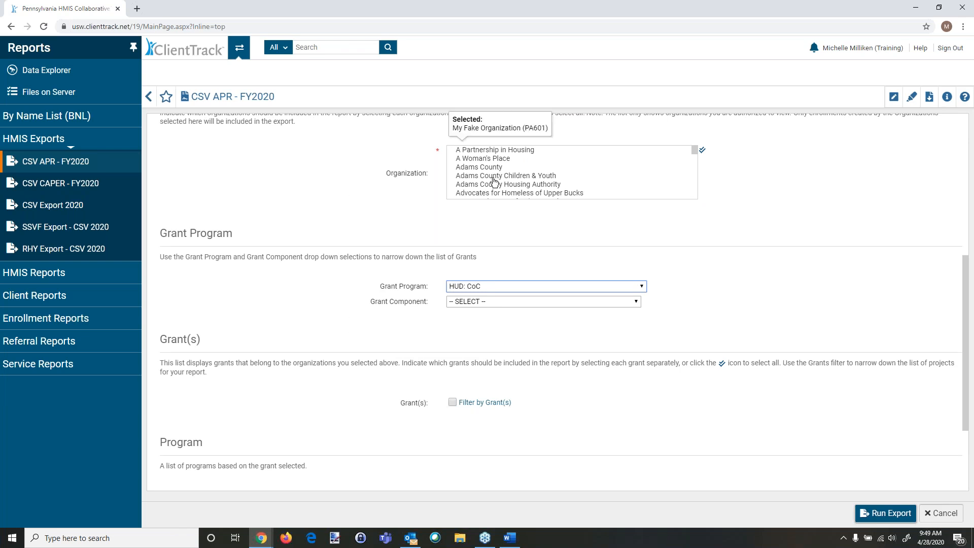
pyautogui.click(468, 302)
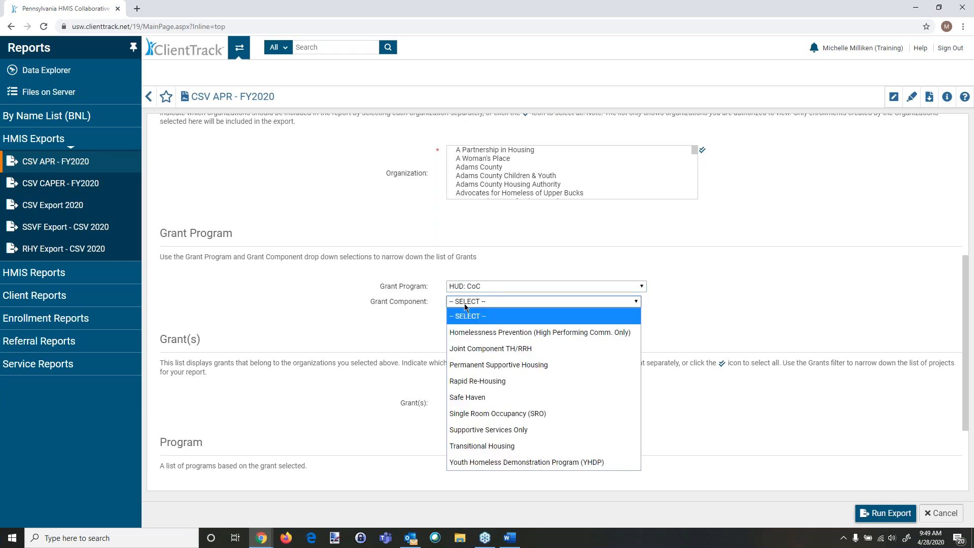
pyautogui.click(487, 446)
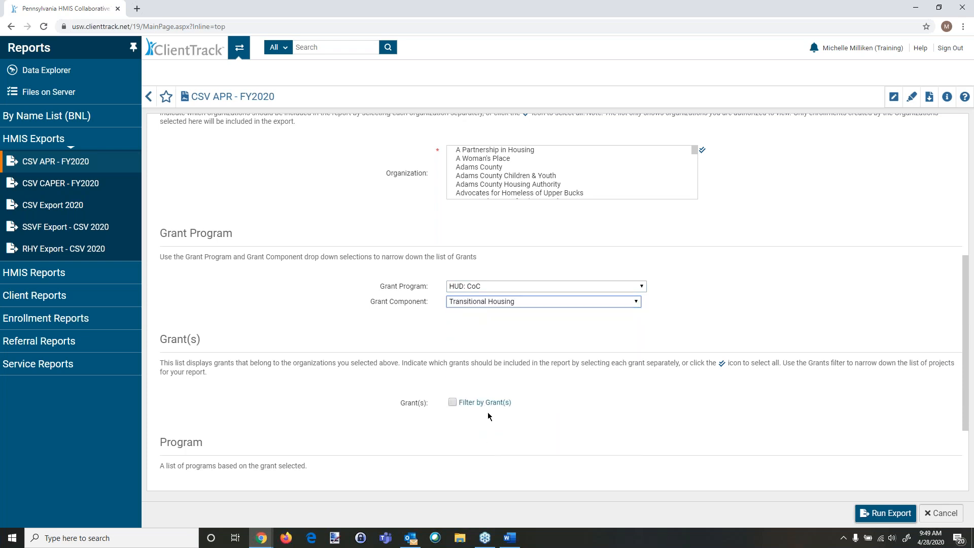
# Step: Turn on filtering by grant for the export
pyautogui.click(452, 402)
pyautogui.scroll(-1, 456, 406)
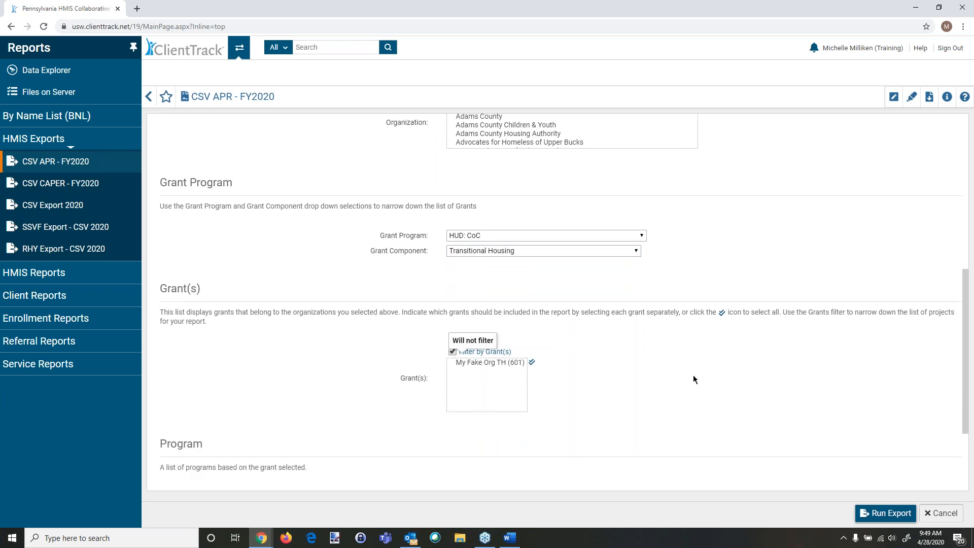
pyautogui.scroll(-2, 698, 374)
# Step: Filter by program type Transitional Housing and turn on filtering by program
pyautogui.click(452, 397)
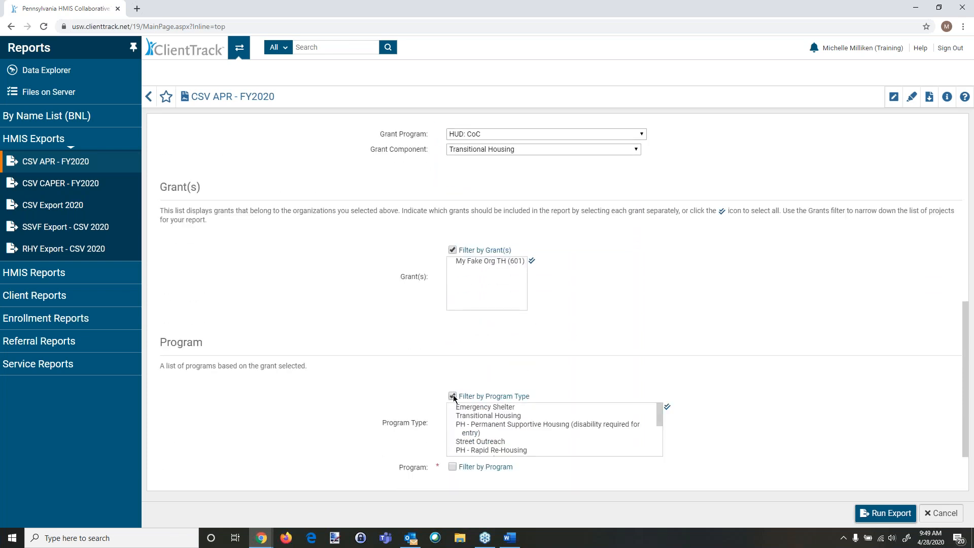
pyautogui.click(491, 419)
pyautogui.click(452, 467)
# Step: Try the grant program Local or Other Funding Source (Please Specify) with the Private Funding component and grant filtering
pyautogui.scroll(-2, 395, 410)
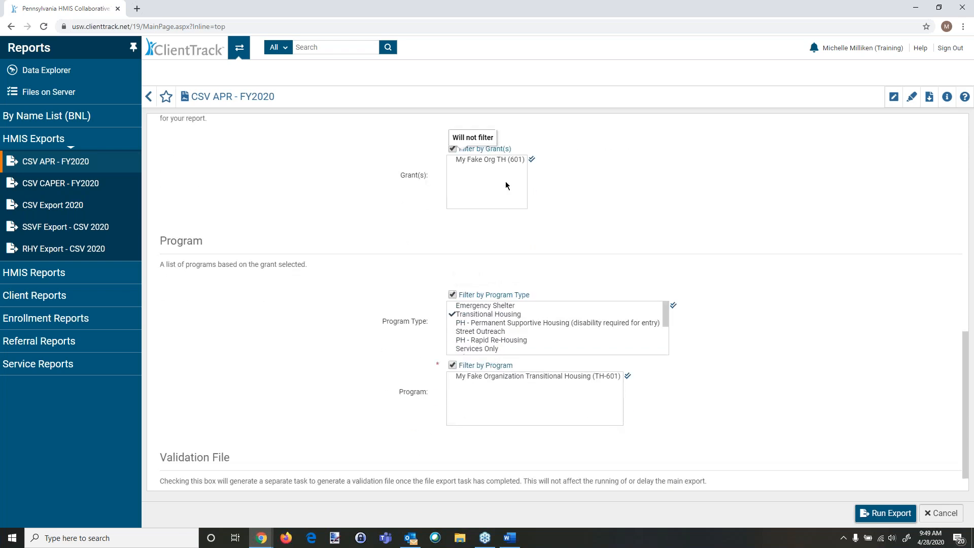
pyautogui.scroll(1, 769, 415)
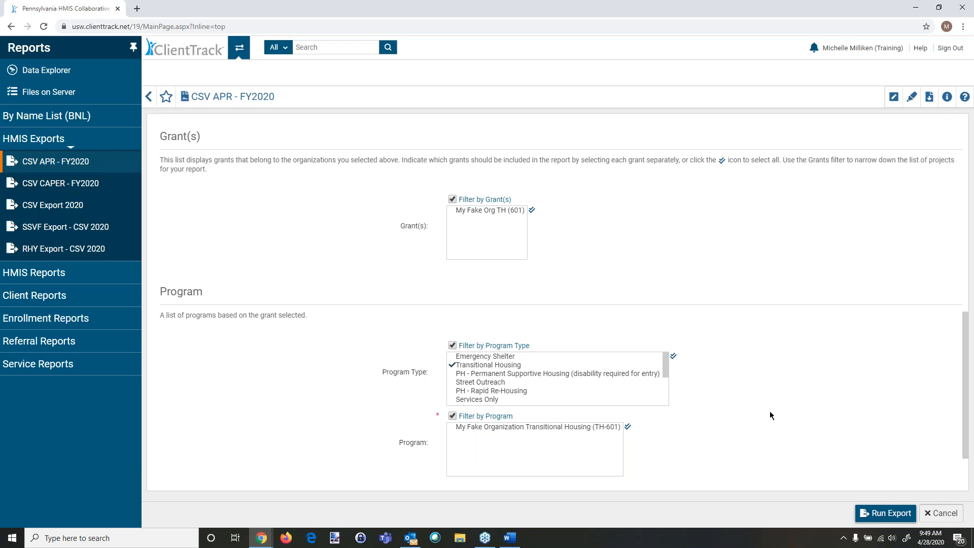
pyautogui.scroll(4, 779, 429)
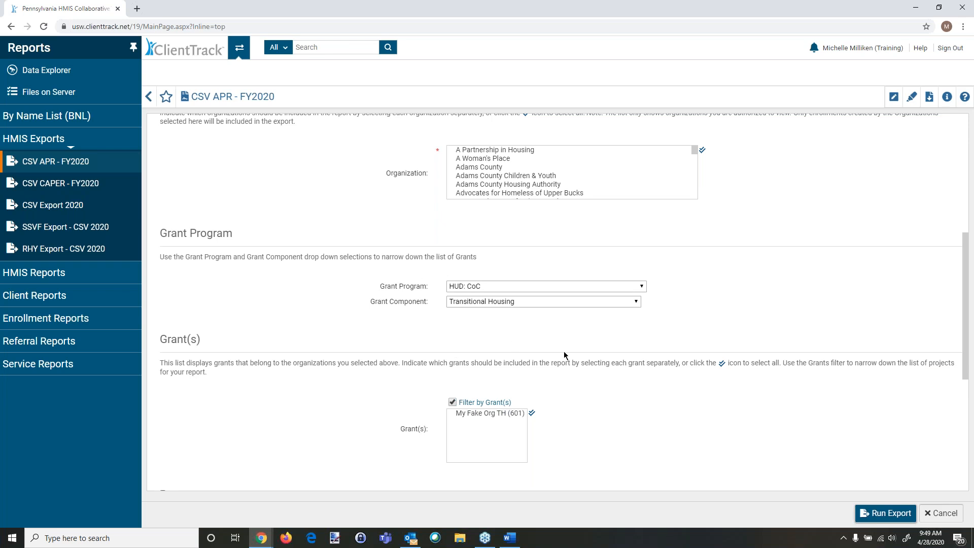
pyautogui.click(482, 287)
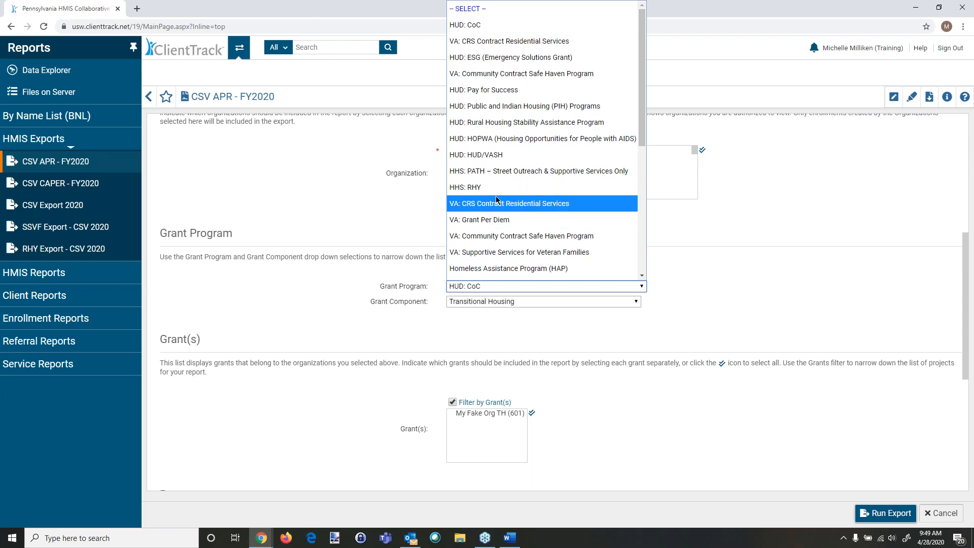
pyautogui.scroll(-4, 497, 200)
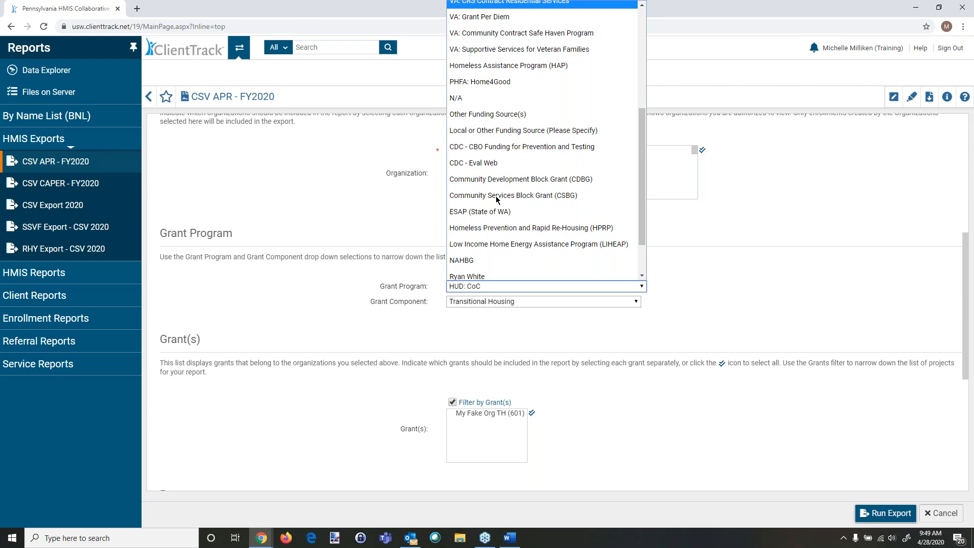
pyautogui.scroll(-1, 496, 200)
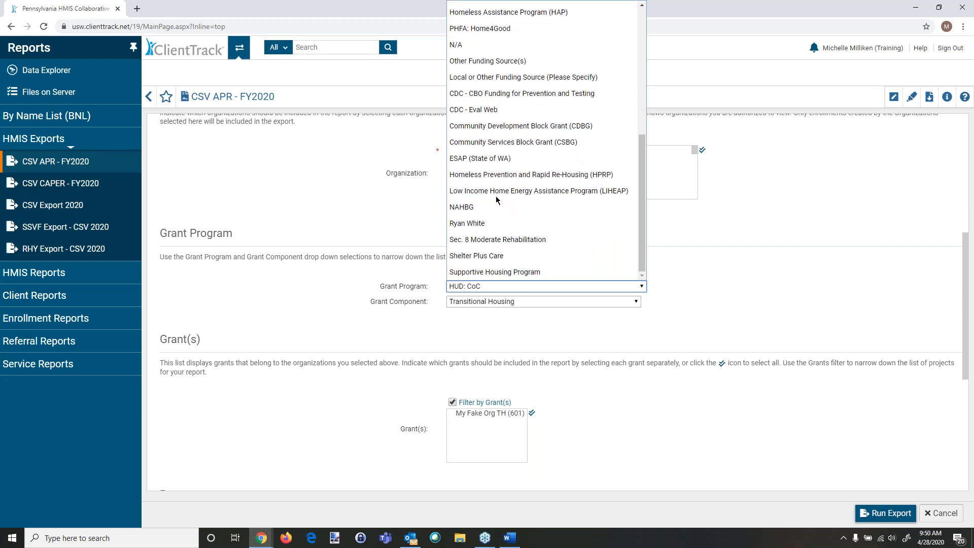
pyautogui.click(537, 77)
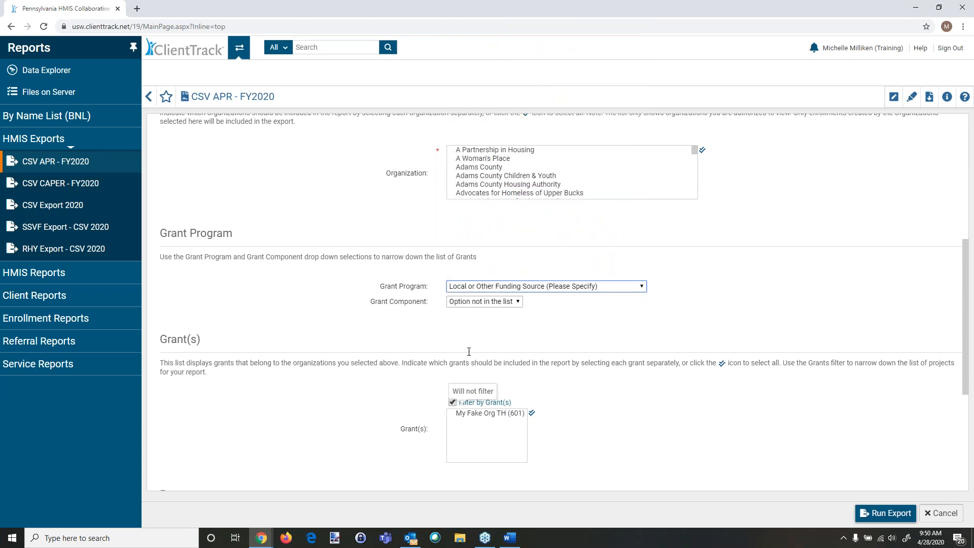
pyautogui.click(467, 301)
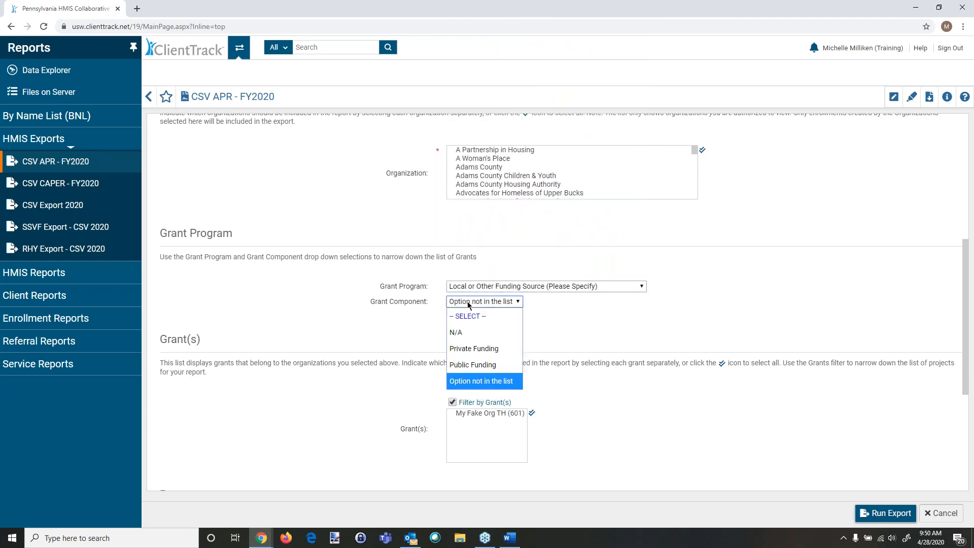
pyautogui.click(476, 351)
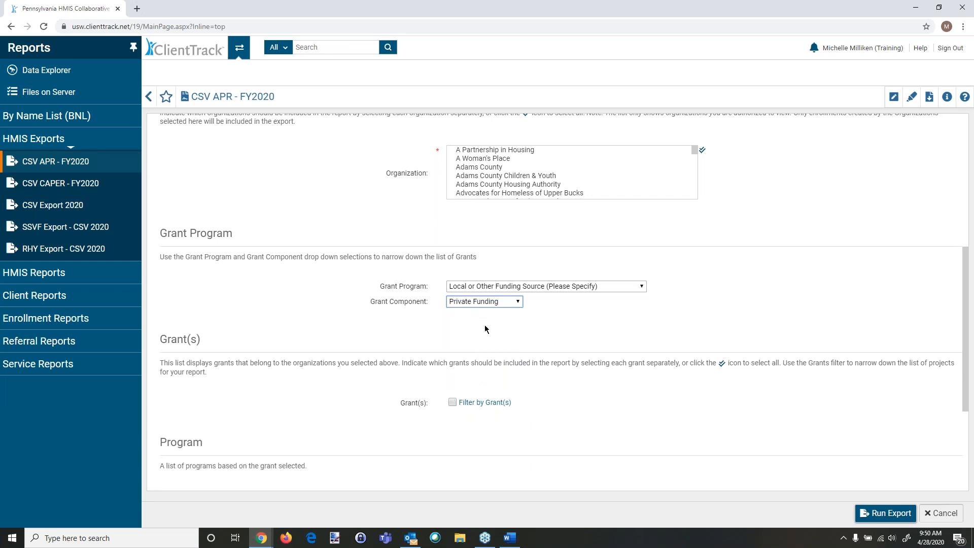
pyautogui.scroll(-1, 485, 180)
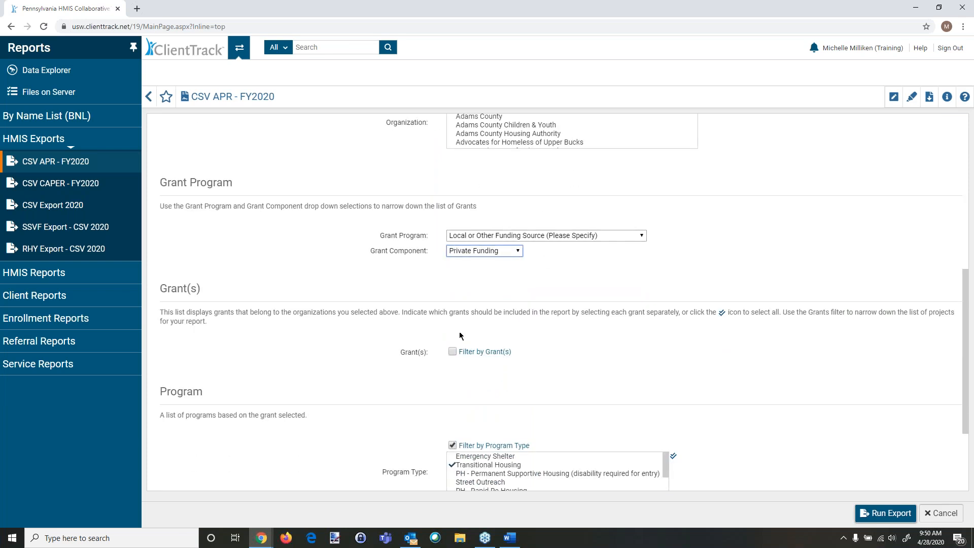
pyautogui.click(451, 352)
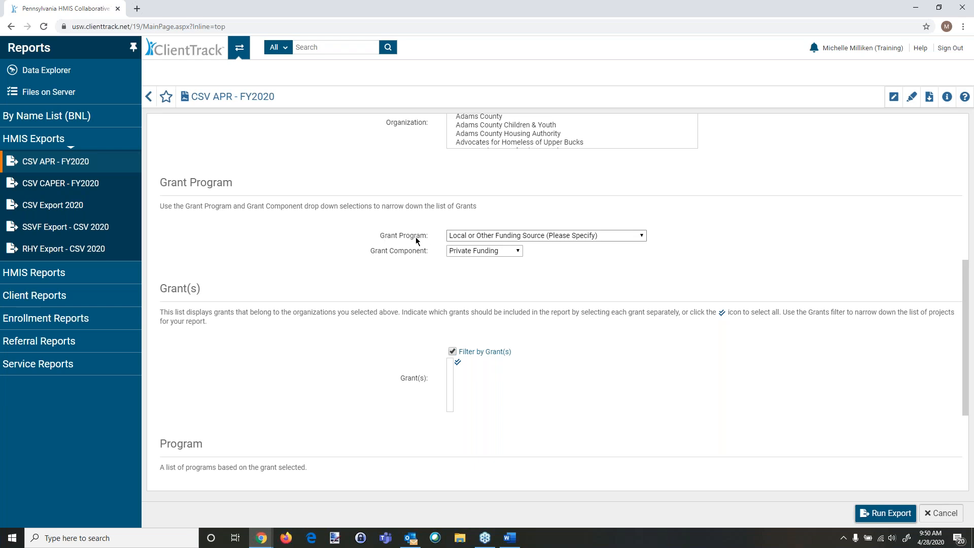
# Step: Set the grant program back to HUD: CoC and the grant component to Transitional Housing
pyautogui.click(482, 236)
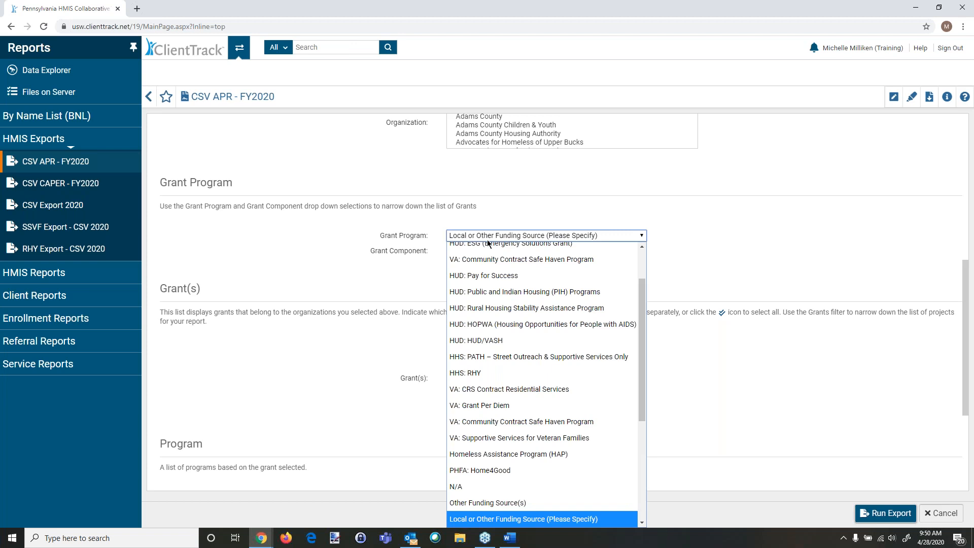
pyautogui.scroll(2, 487, 305)
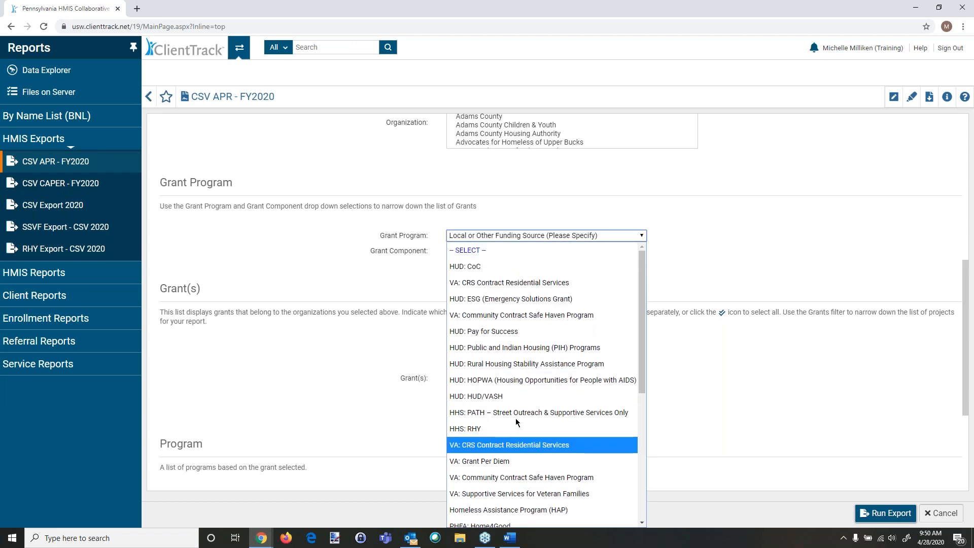
pyautogui.click(490, 266)
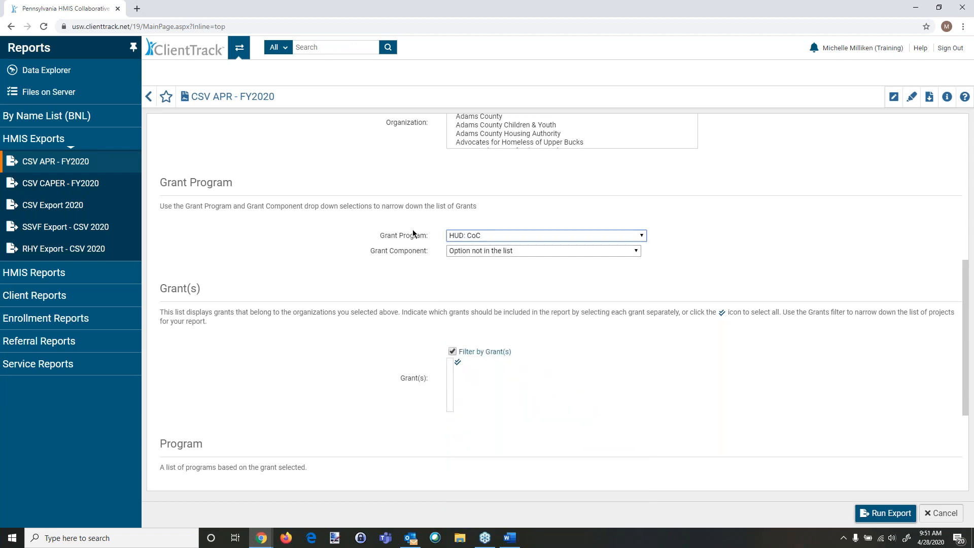
pyautogui.click(462, 251)
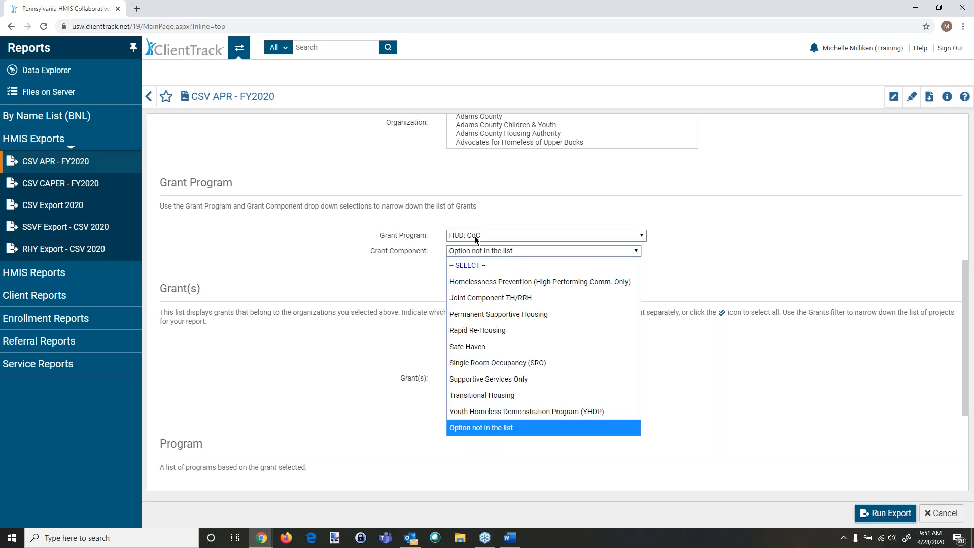
pyautogui.click(486, 395)
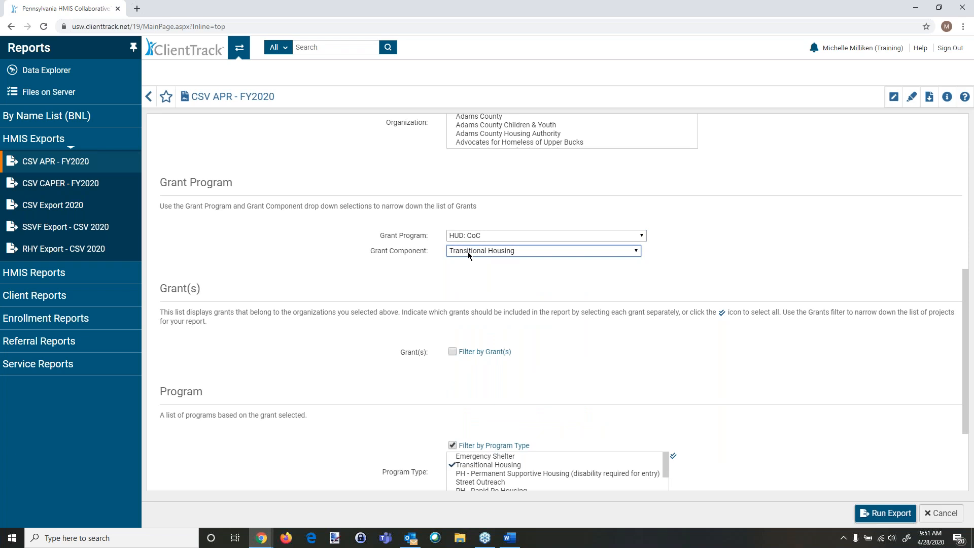
# Step: Turn on grant filtering and select the My Fake Org TH (601) grant
pyautogui.click(450, 352)
pyautogui.click(497, 362)
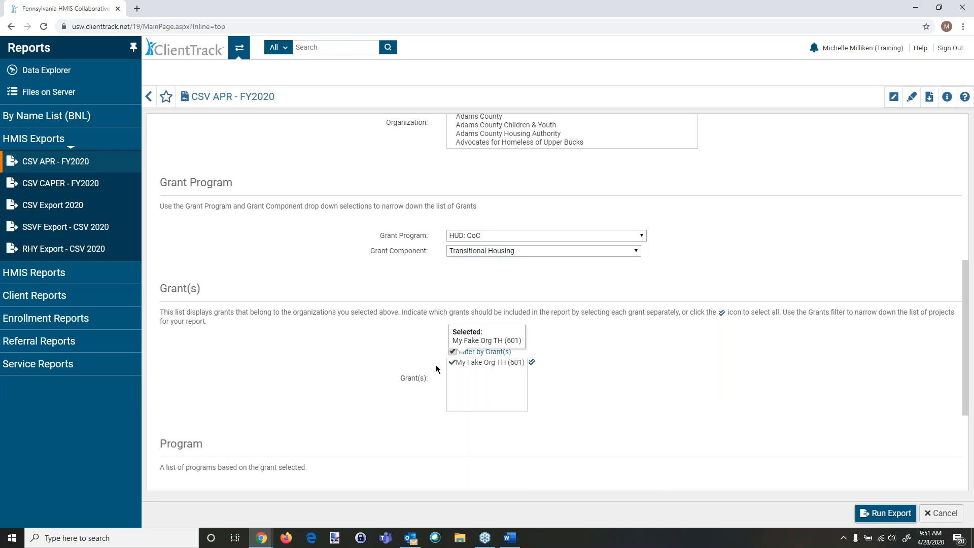
# Step: Turn on program filtering and select the My Fake Organization Transitional Housing (TH-601) program
pyautogui.scroll(-4, 634, 378)
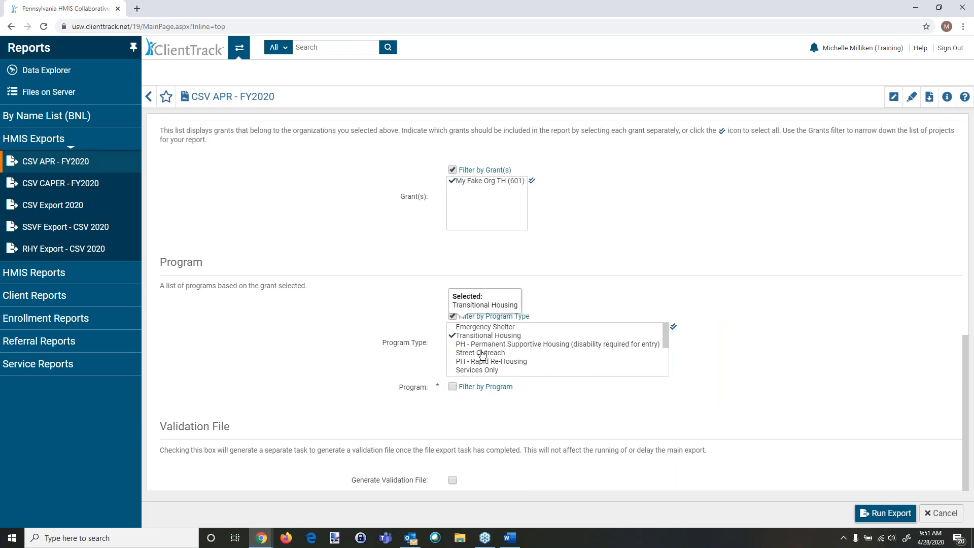
pyautogui.click(452, 387)
pyautogui.click(518, 400)
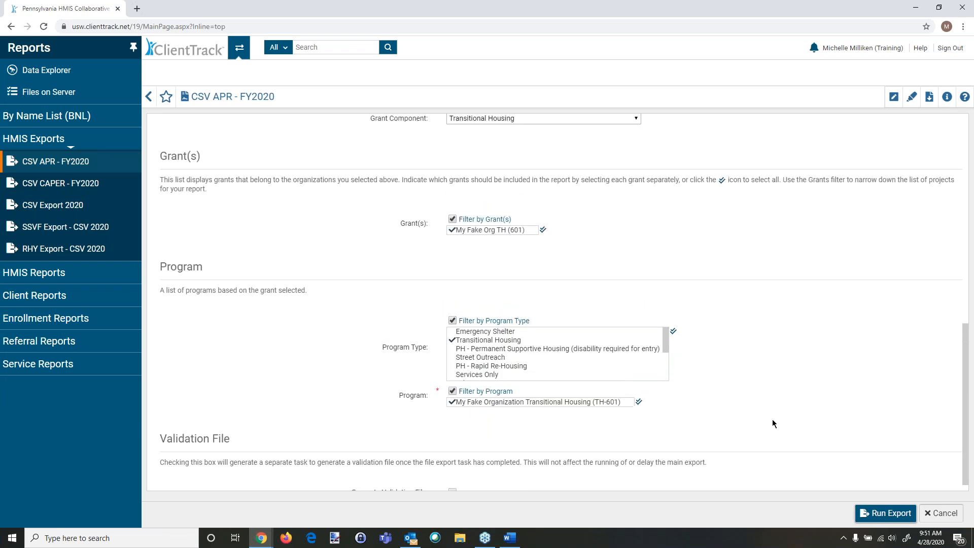
# Step: Review the grant program, grant and program selections on the export form
pyautogui.scroll(2, 769, 420)
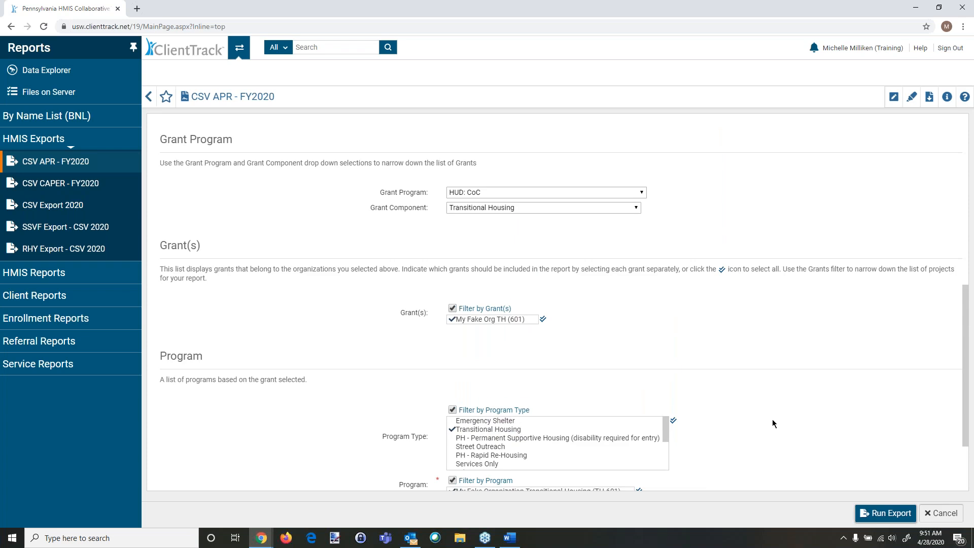
pyautogui.scroll(1, 772, 424)
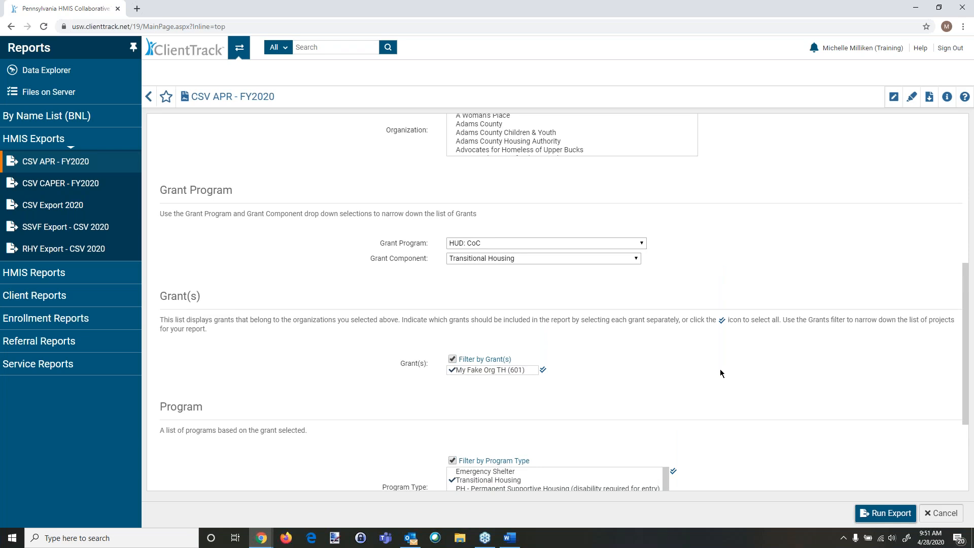
pyautogui.scroll(1, 720, 371)
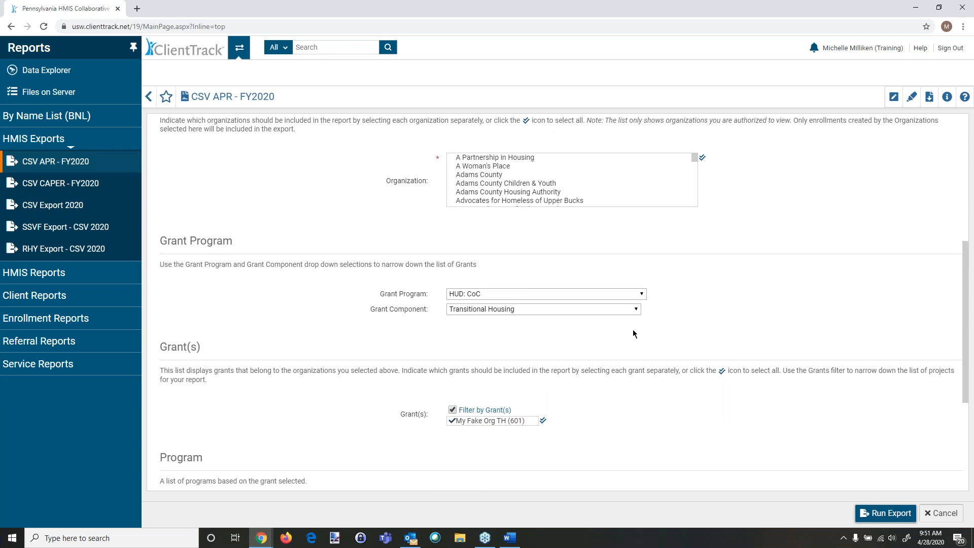
pyautogui.scroll(-1, 735, 329)
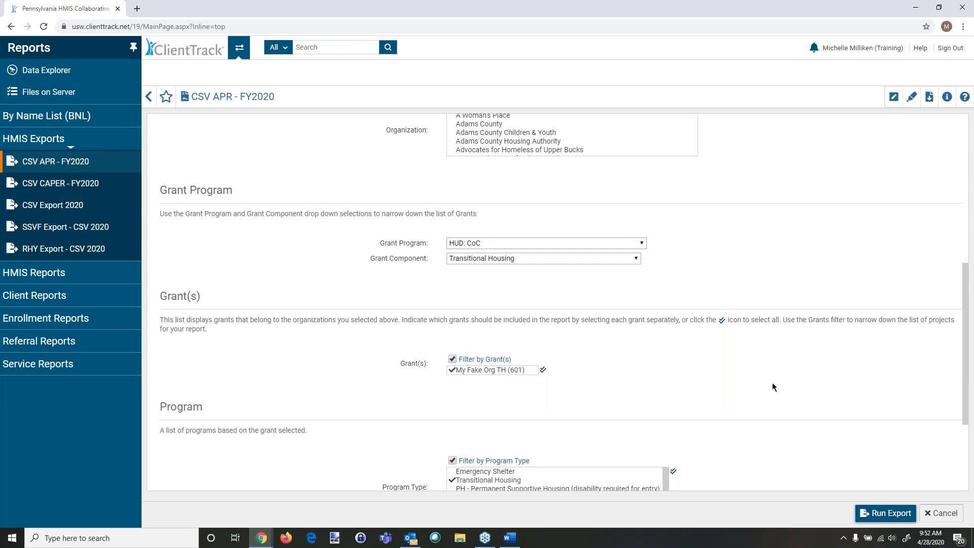
pyautogui.scroll(2, 772, 387)
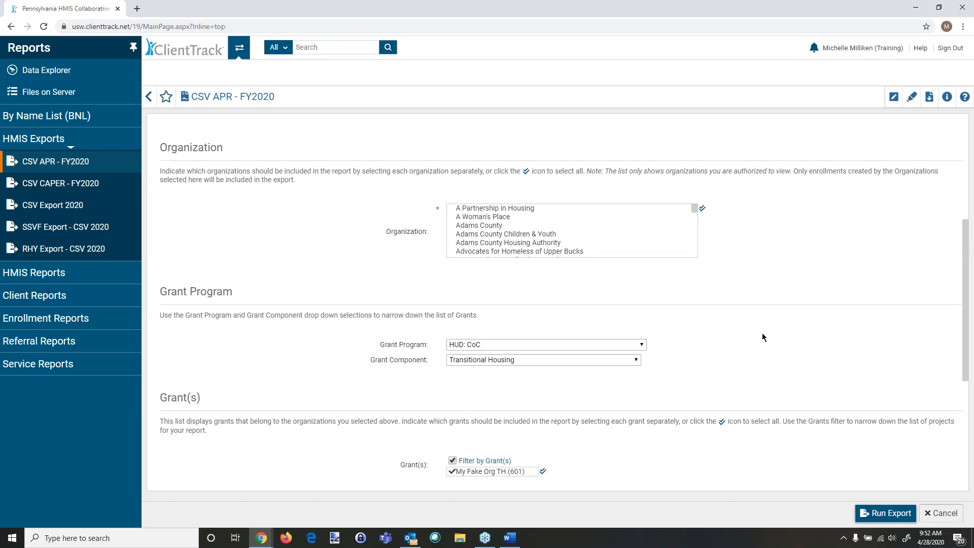
pyautogui.scroll(-1, 762, 333)
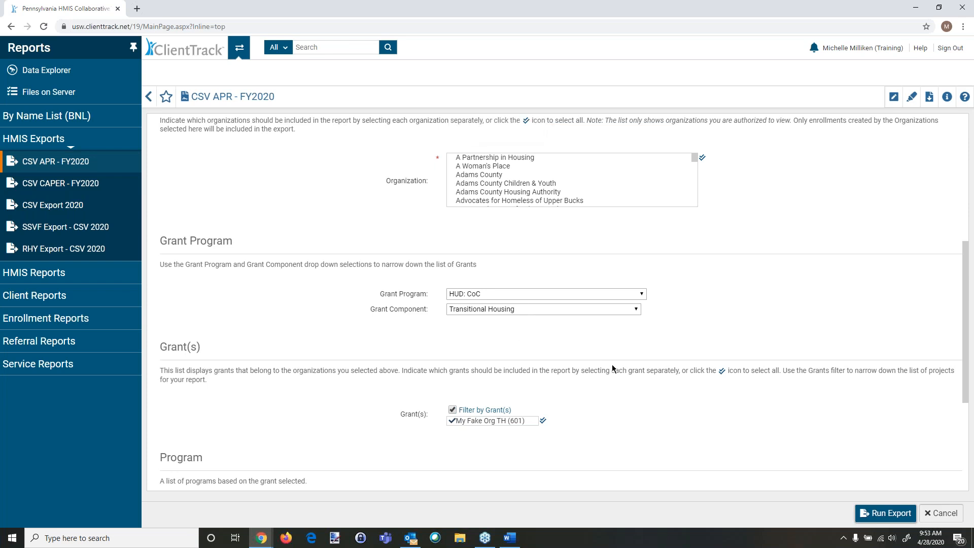
pyautogui.scroll(-4, 622, 361)
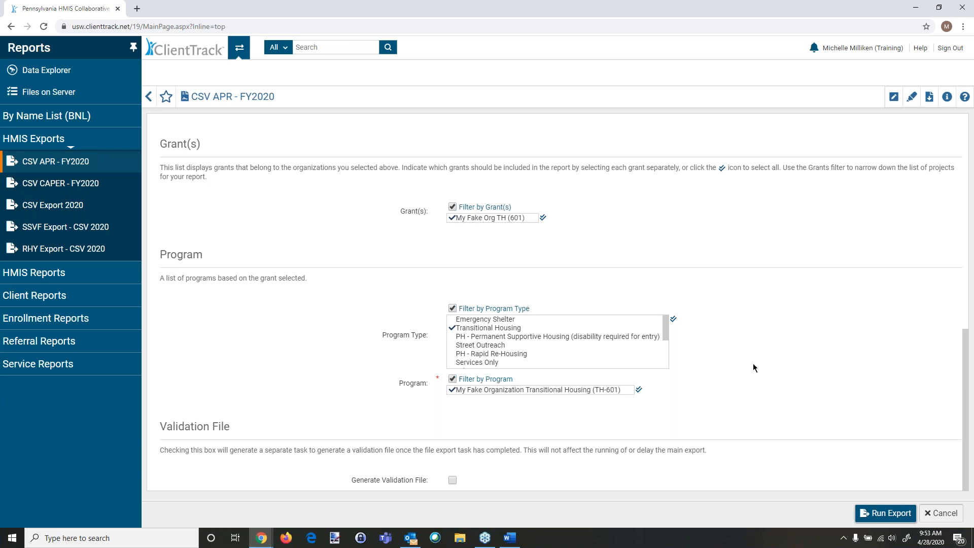
# Step: Cancel the export and reopen the CSV APR - FY2020 export
pyautogui.click(943, 514)
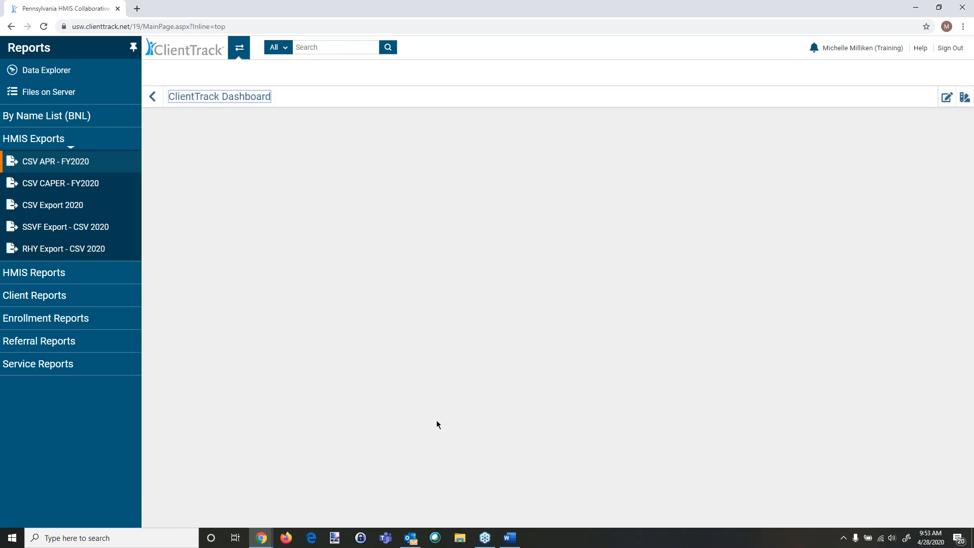
pyautogui.click(54, 168)
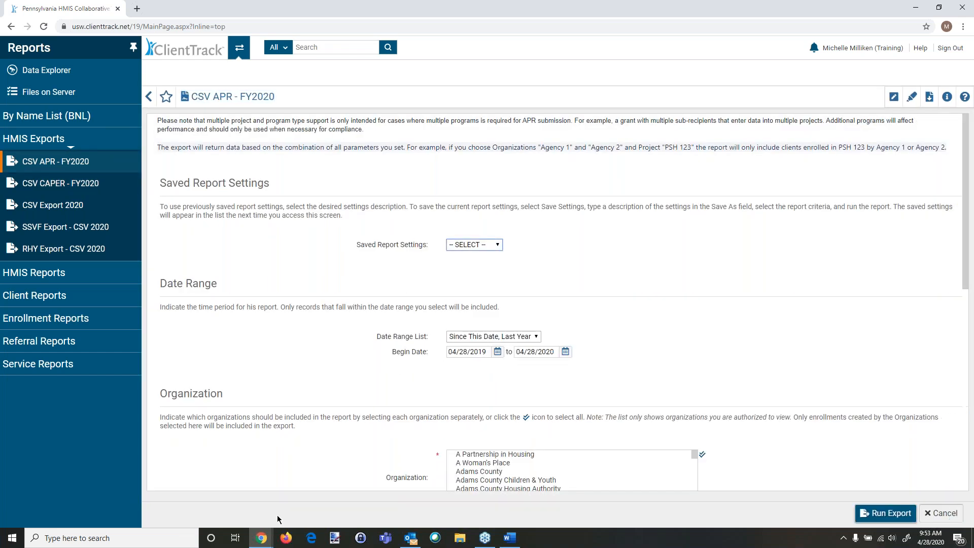
pyautogui.moveTo(262, 541)
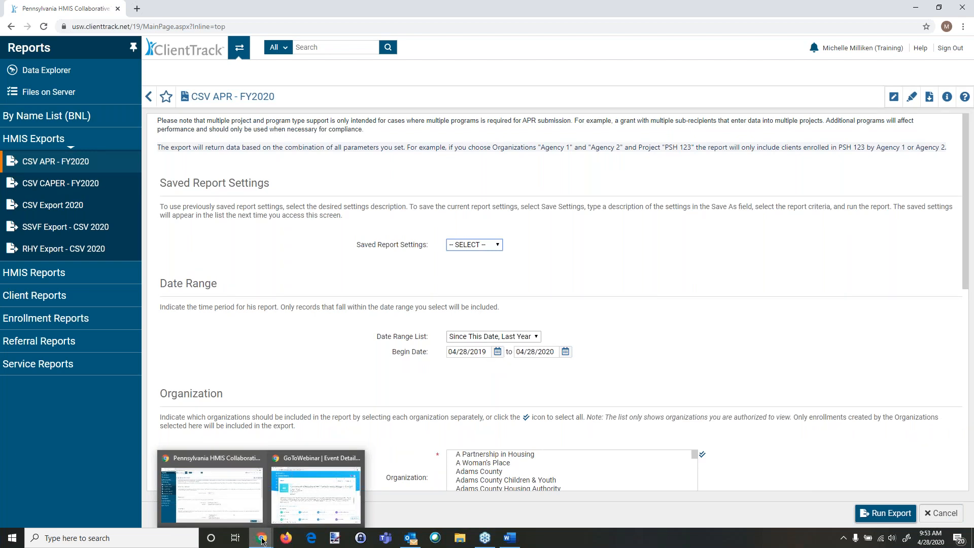
pyautogui.rightClick(262, 538)
pyautogui.click(268, 465)
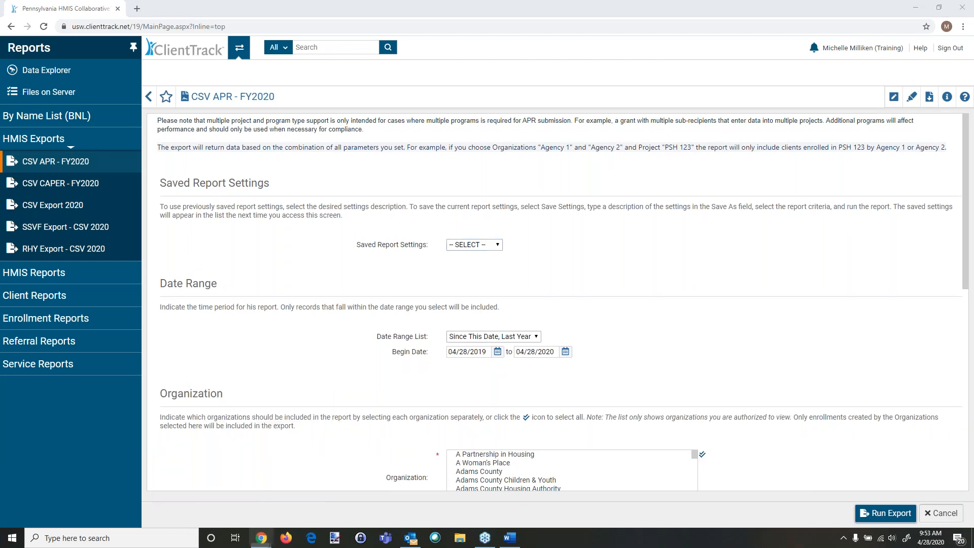
pyautogui.click(124, 43)
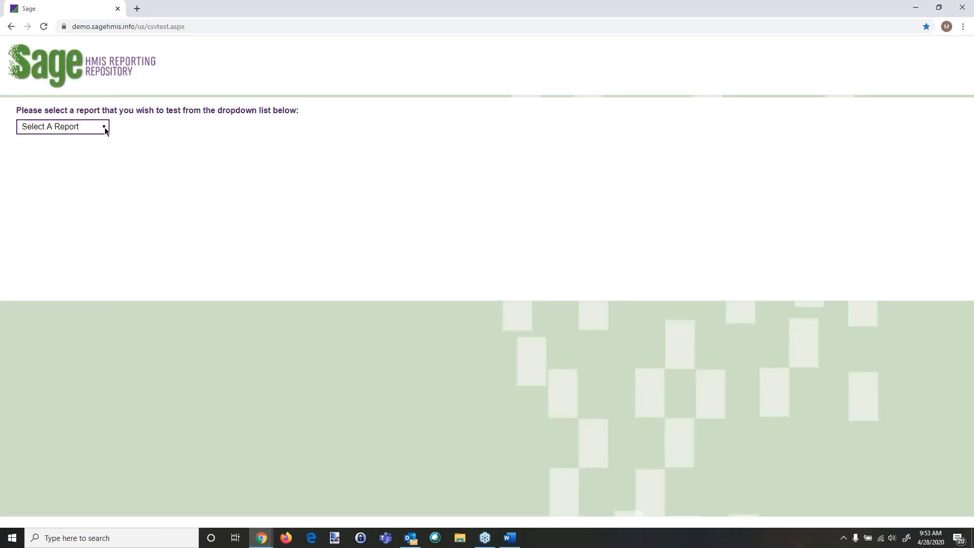
pyautogui.click(105, 126)
pyautogui.click(915, 11)
pyautogui.click(915, 11)
pyautogui.click(45, 99)
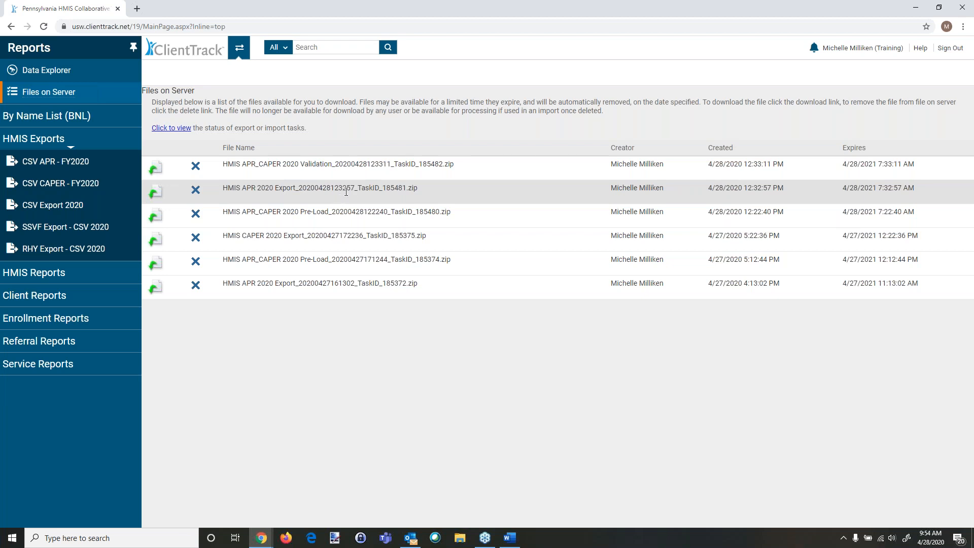
pyautogui.click(155, 191)
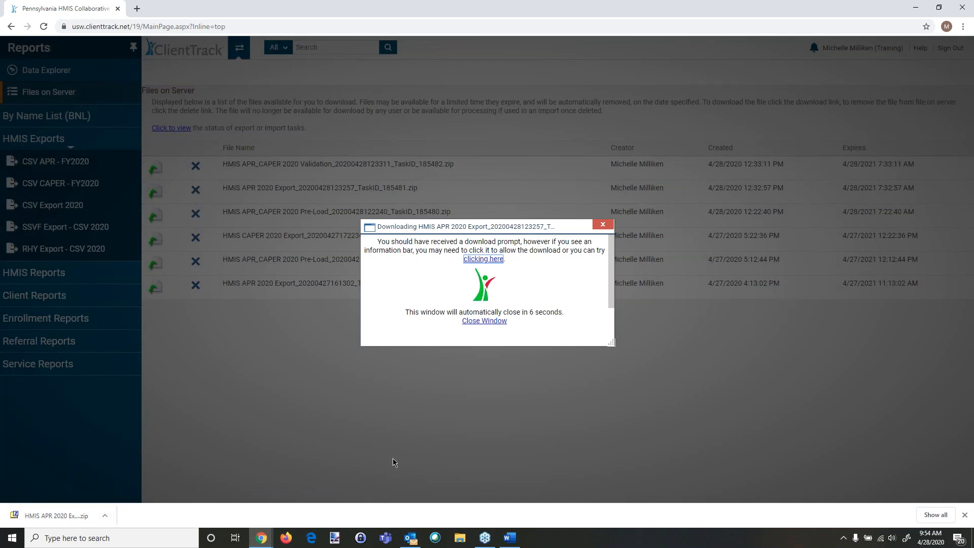
# Step: Switch to the Sage HMIS Reporting Repository window and choose the CSV-APR FY2020 report to test
pyautogui.moveTo(260, 540)
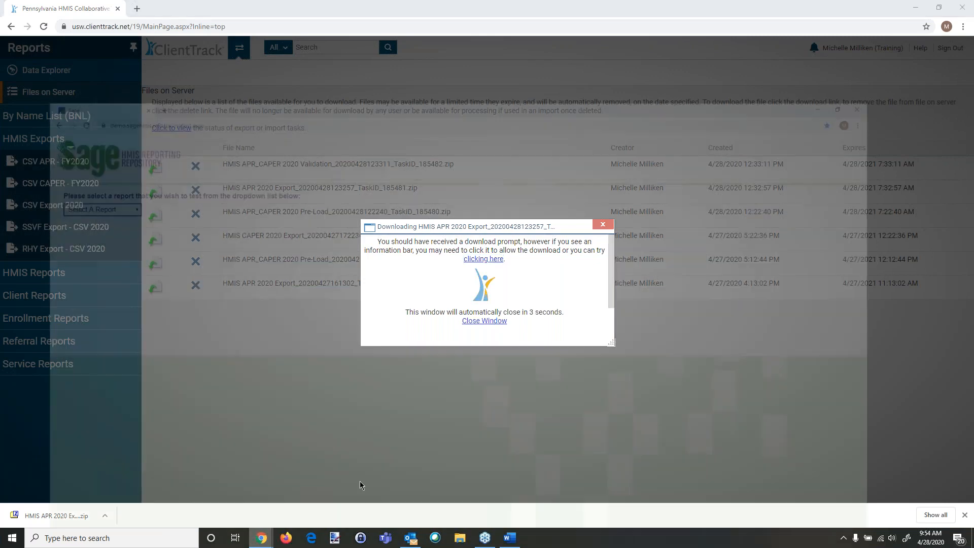
pyautogui.click(361, 485)
pyautogui.click(104, 127)
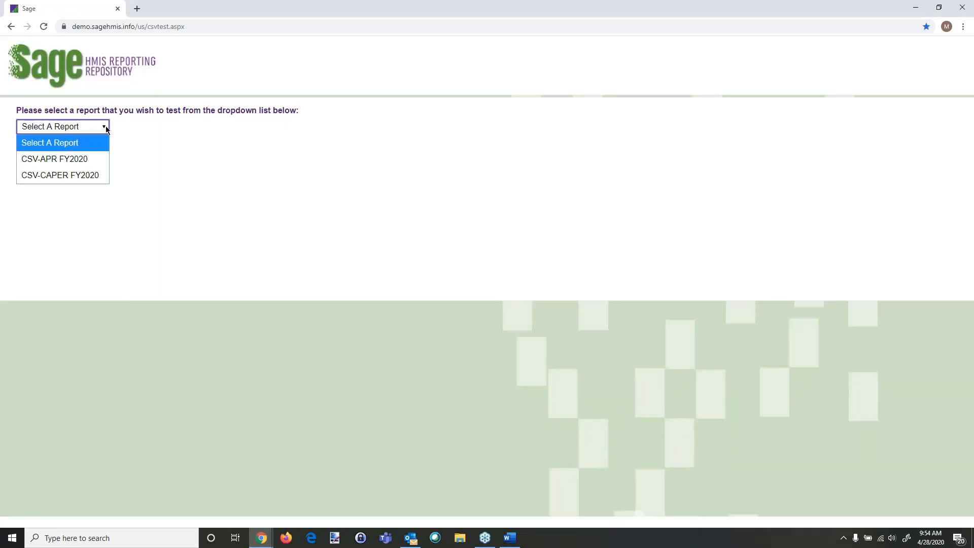
pyautogui.click(85, 160)
# Step: Choose the downloaded HMIS APR 2020 Export zip from Downloads, tick the robot check, and upload it for testing
pyautogui.scroll(-4, 47, 225)
pyautogui.click(43, 234)
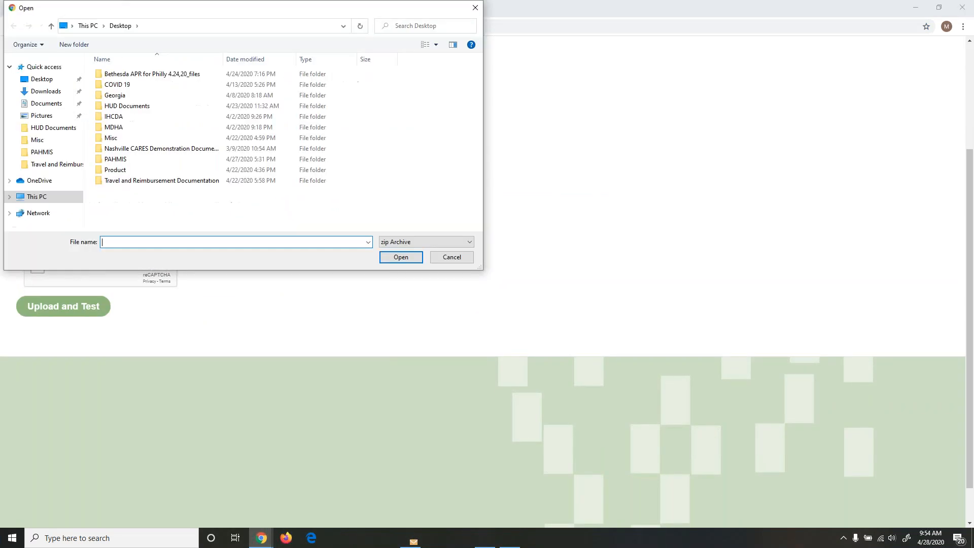
pyautogui.click(46, 91)
pyautogui.doubleClick(192, 88)
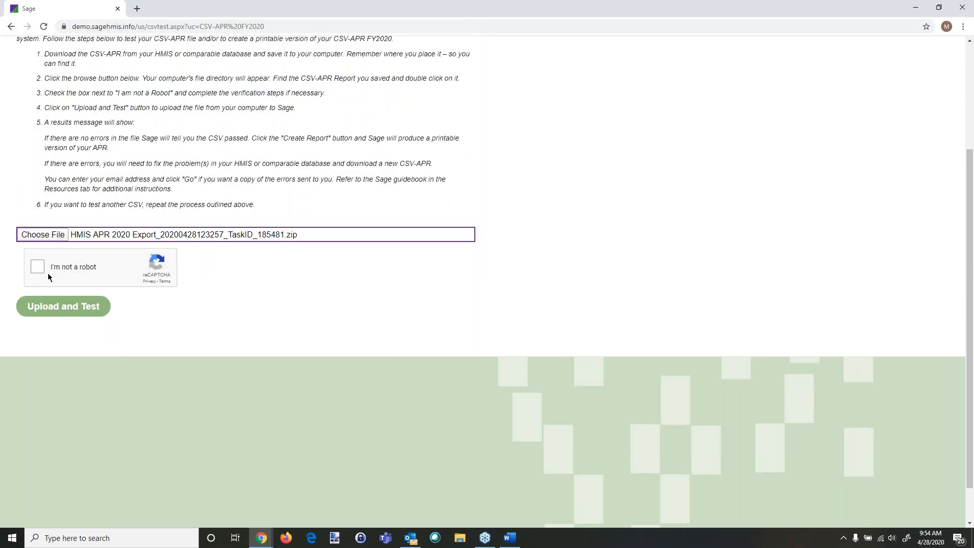
pyautogui.click(39, 267)
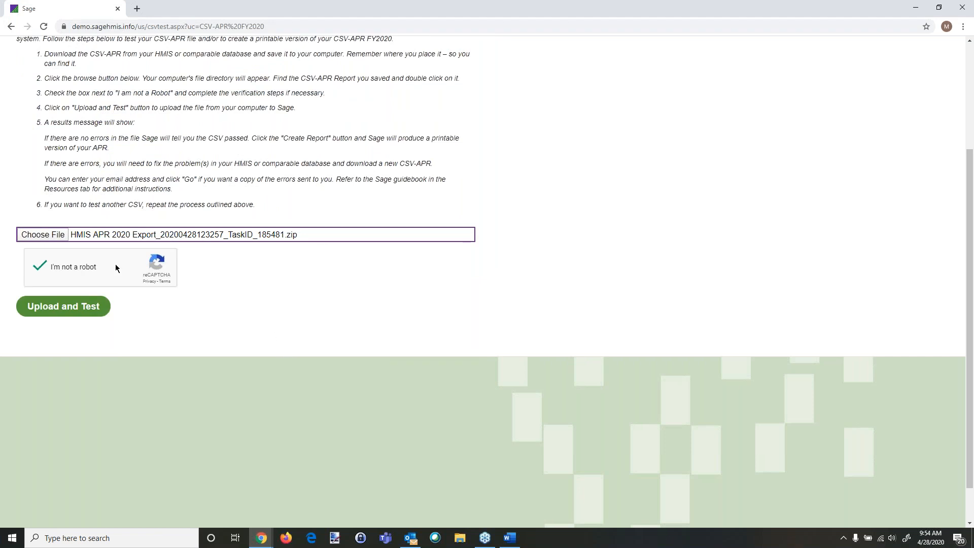
pyautogui.click(52, 308)
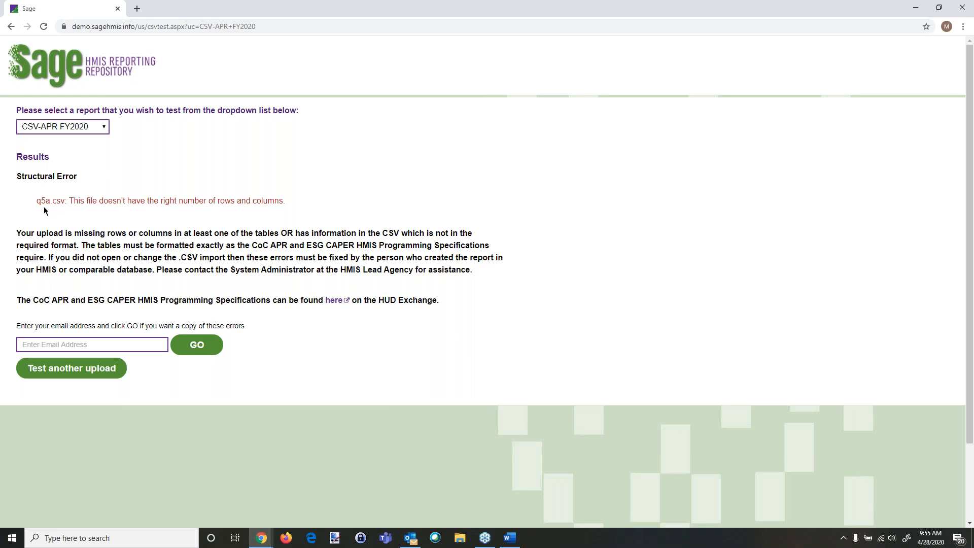
# Step: Switch the test to CSV-CAPER FY2020 and upload the same HMIS APR 2020 Export zip to it
pyautogui.click(104, 129)
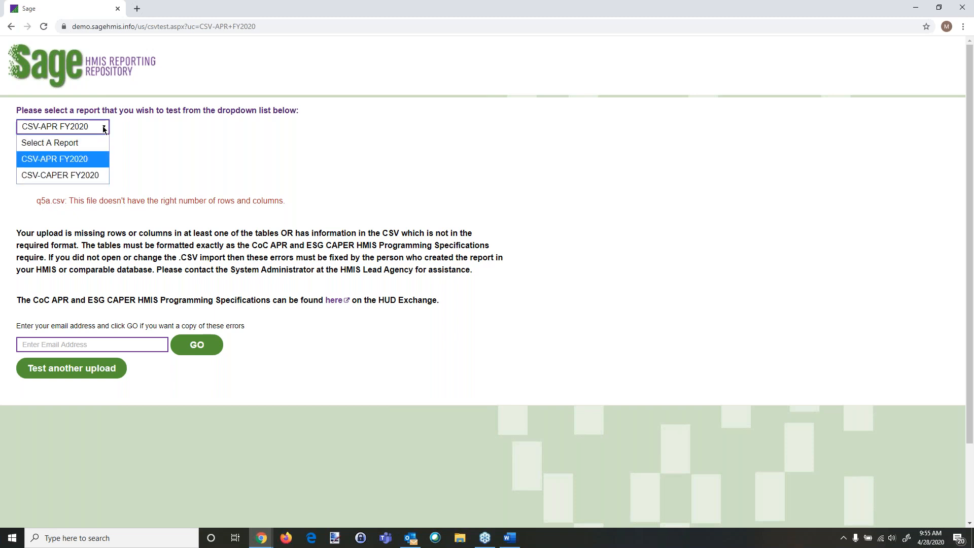
pyautogui.click(181, 212)
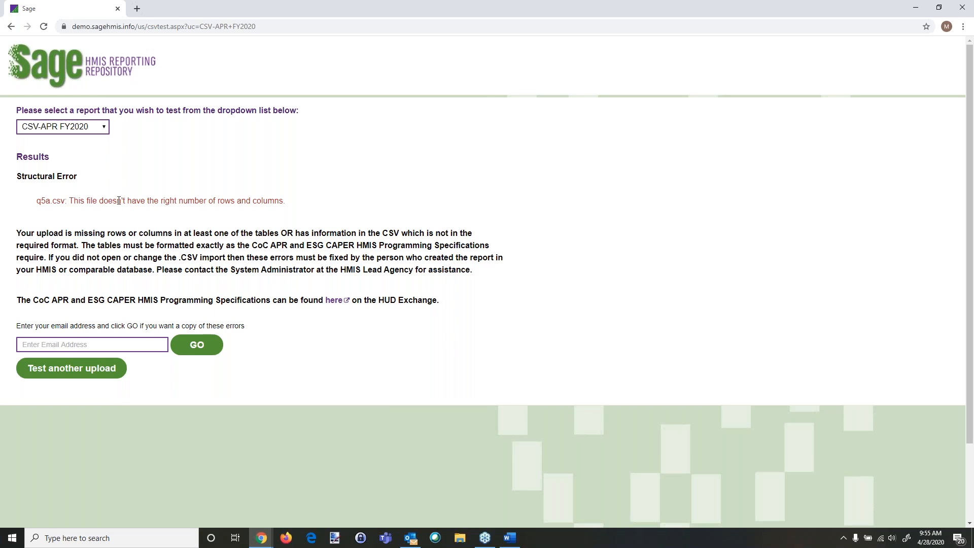
pyautogui.click(104, 130)
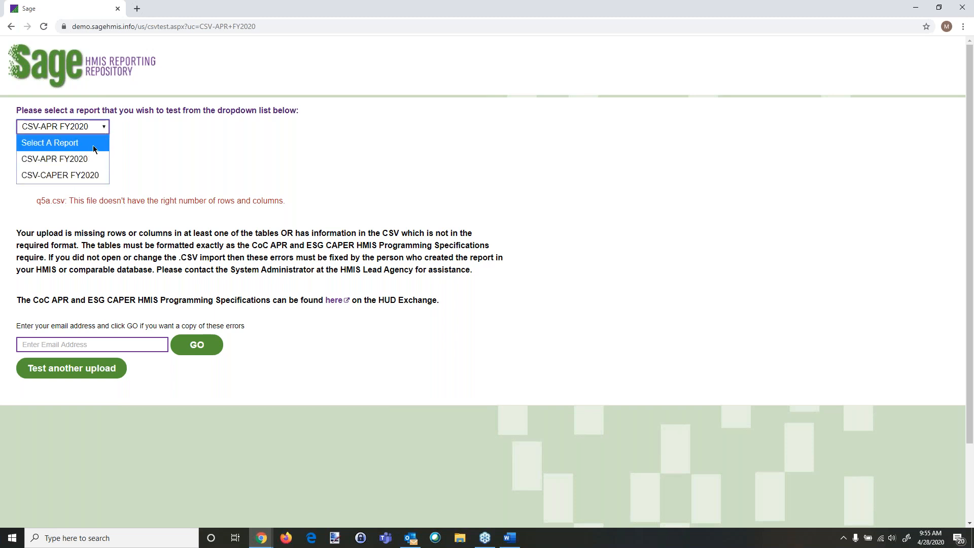
pyautogui.click(89, 174)
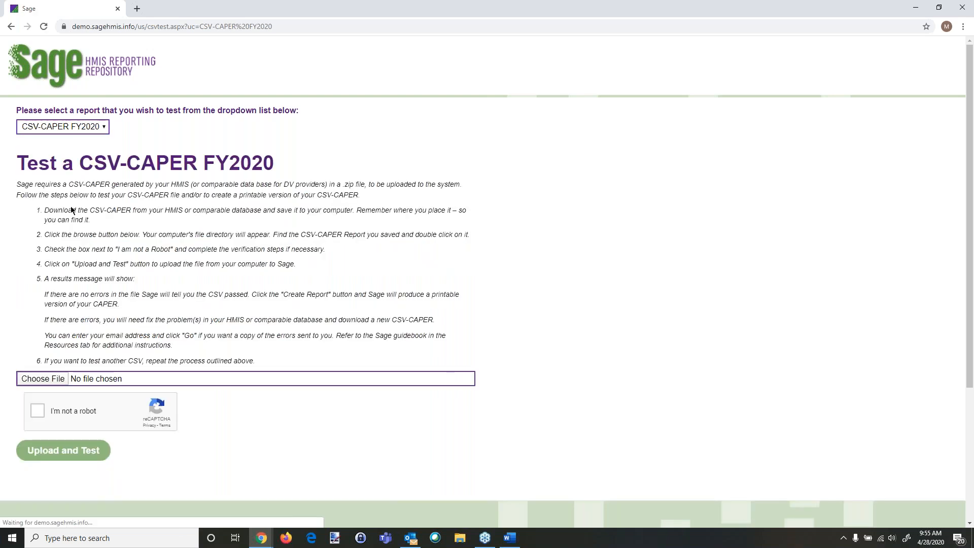
pyautogui.click(38, 379)
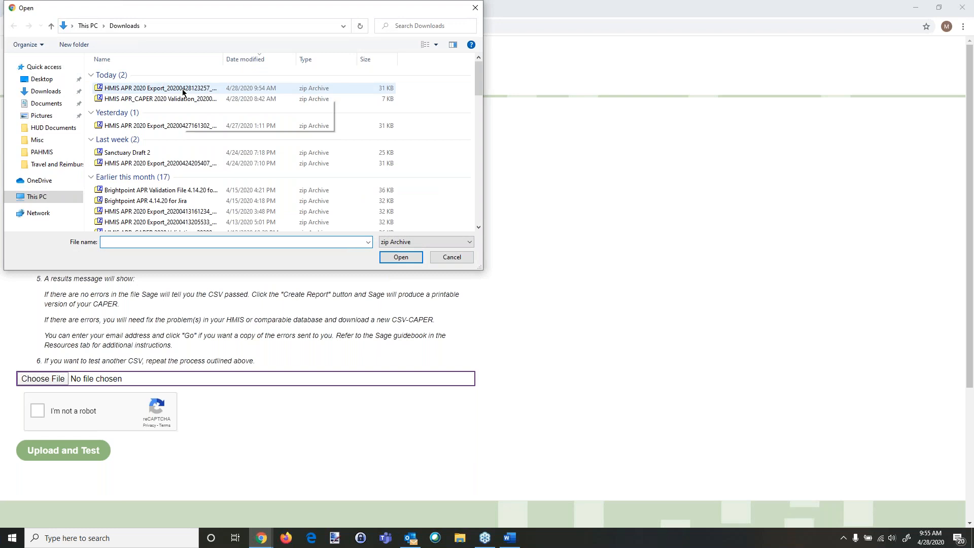
pyautogui.doubleClick(181, 89)
pyautogui.click(38, 410)
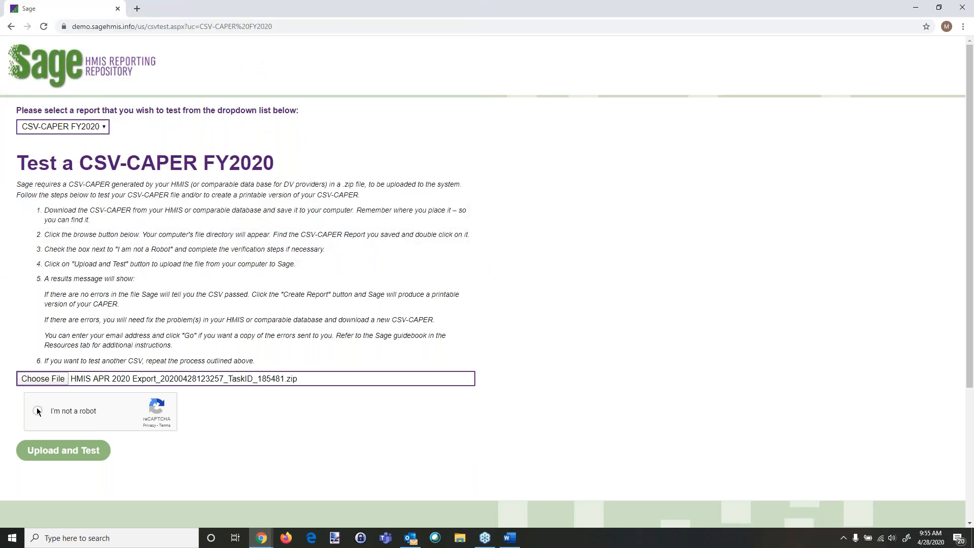
pyautogui.click(85, 459)
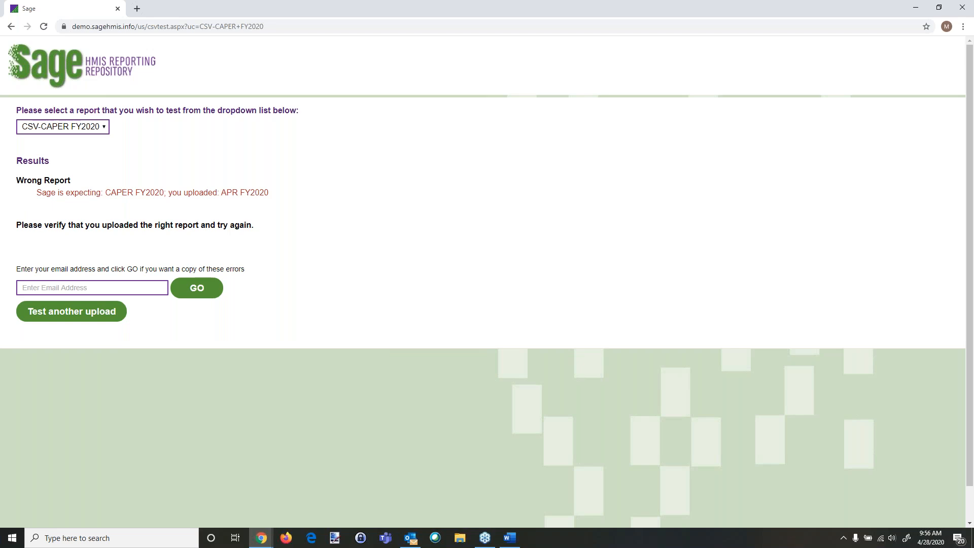
# Step: Switch back to CSV-APR FY2020 and upload the HMIS APR 2020 Export zip again for testing
pyautogui.click(102, 127)
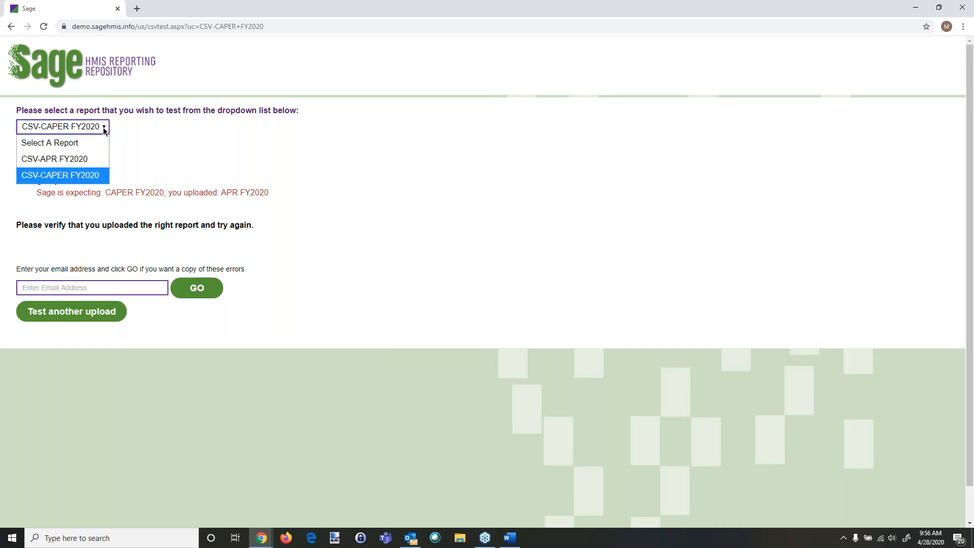
pyautogui.click(88, 158)
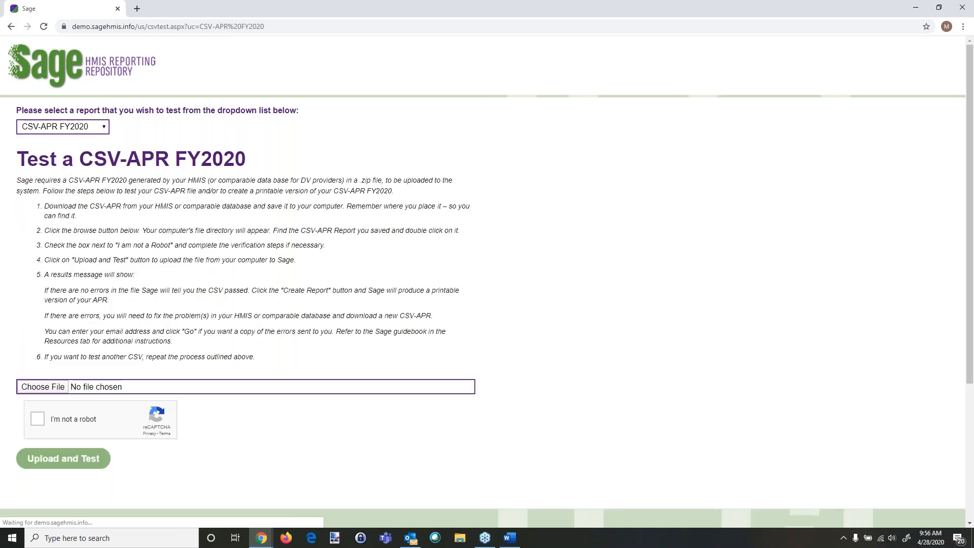
pyautogui.click(47, 391)
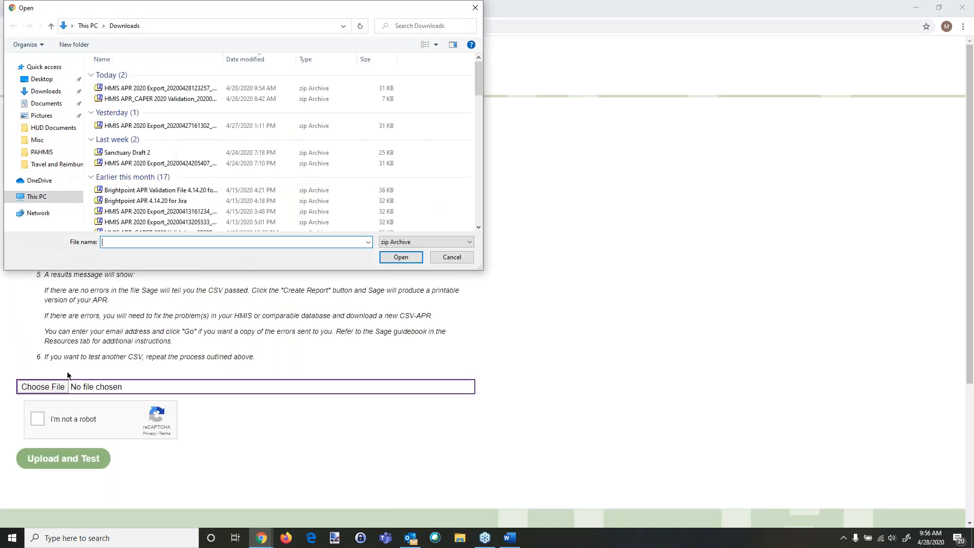
pyautogui.doubleClick(190, 89)
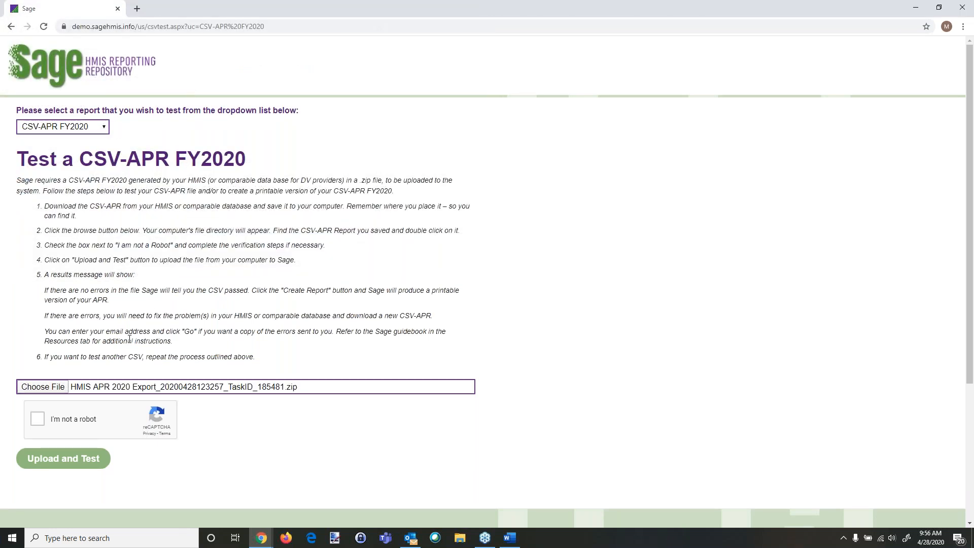
pyautogui.click(38, 419)
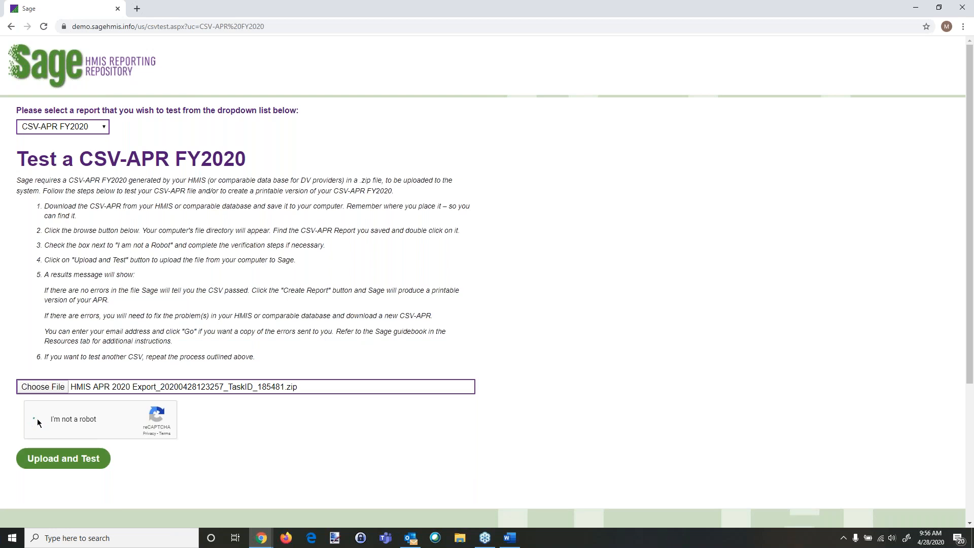
pyautogui.click(60, 463)
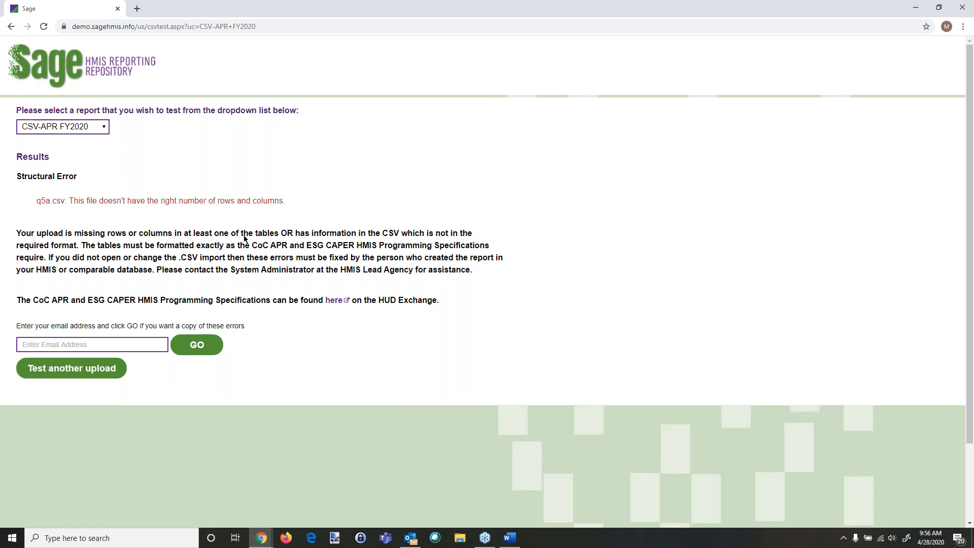
# Step: Copy the q5a.csv structural error message from the test results
pyautogui.moveTo(285, 208); pyautogui.dragTo(36, 206)
pyautogui.rightClick(47, 203)
pyautogui.click(56, 211)
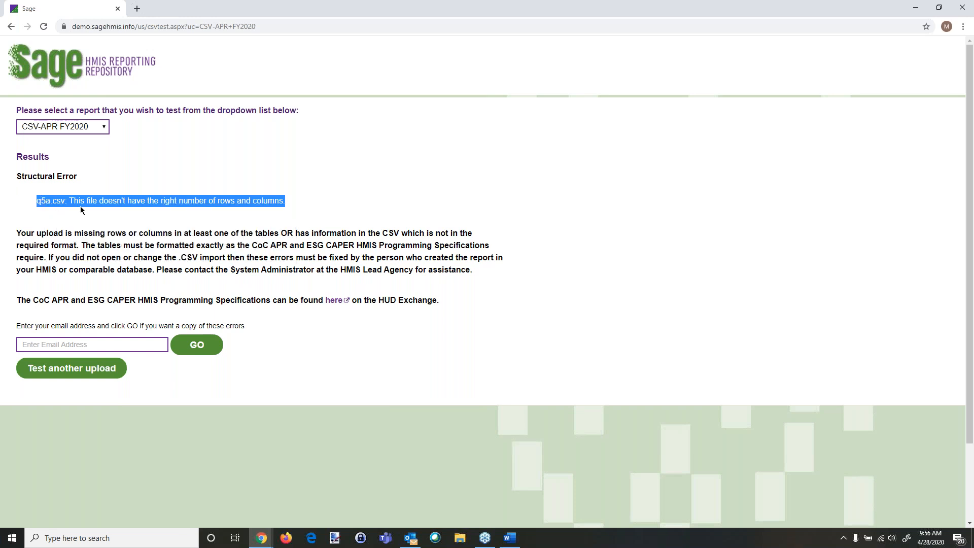
# Step: Return to ClientTrack and open the Report an Issue form from the Help Center
pyautogui.click(915, 7)
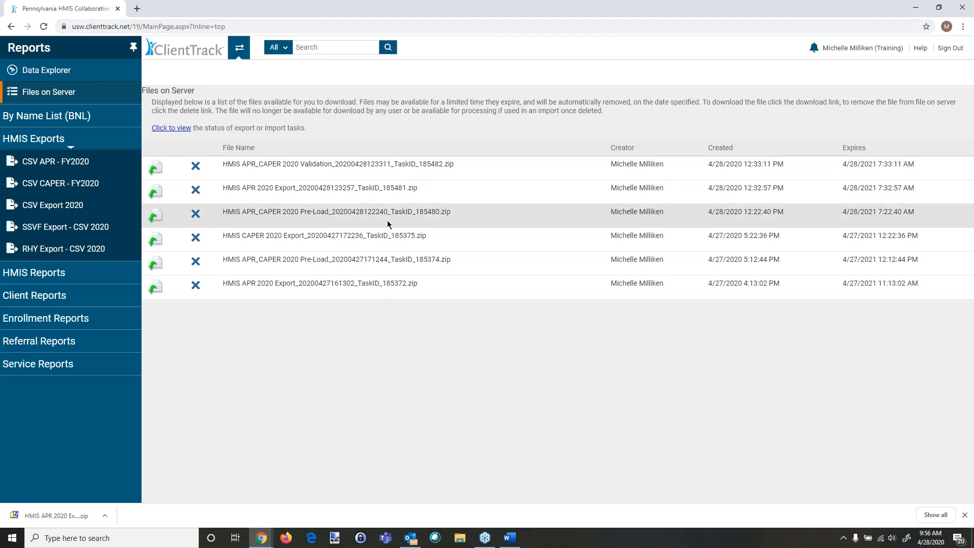
pyautogui.click(921, 51)
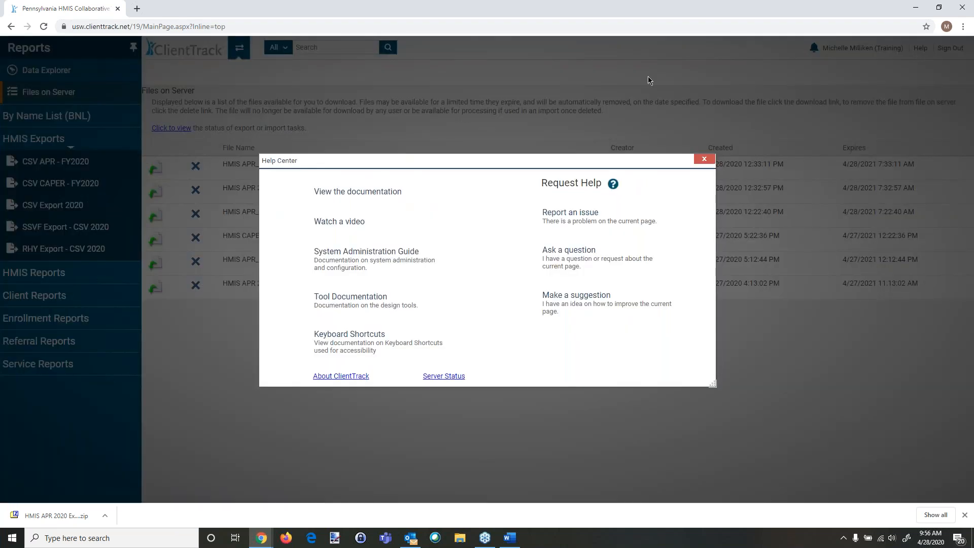
pyautogui.click(568, 221)
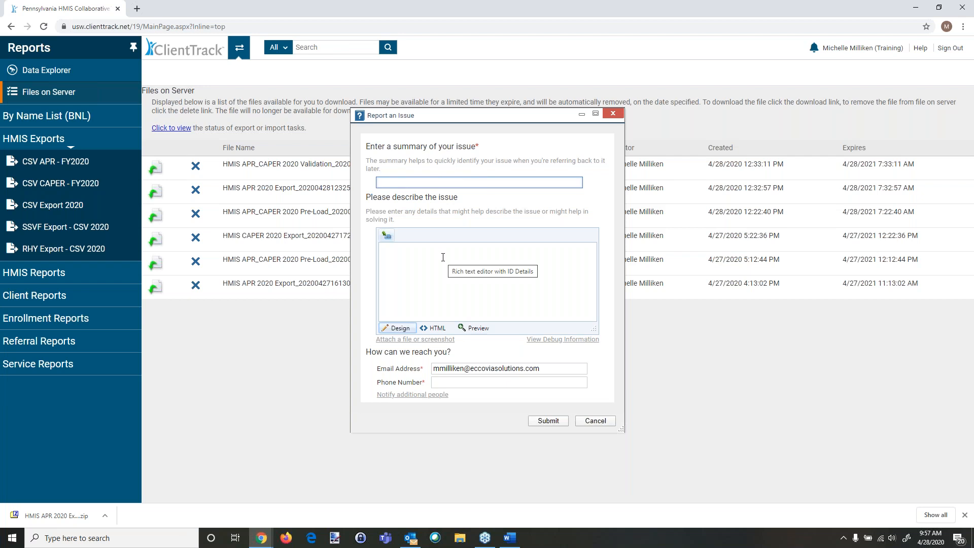
# Step: Paste the copied q5a.csv error message into the issue description
pyautogui.click(385, 255)
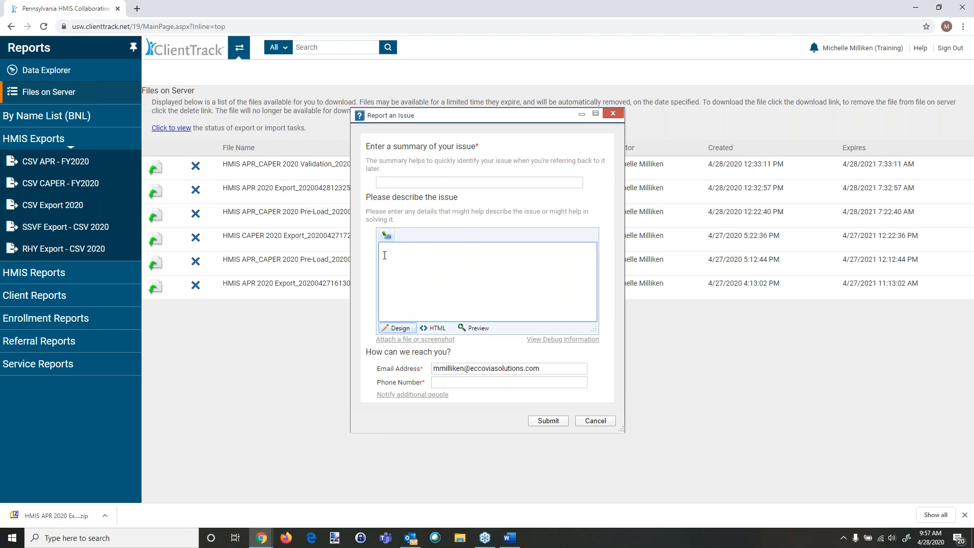
pyautogui.rightClick(385, 265)
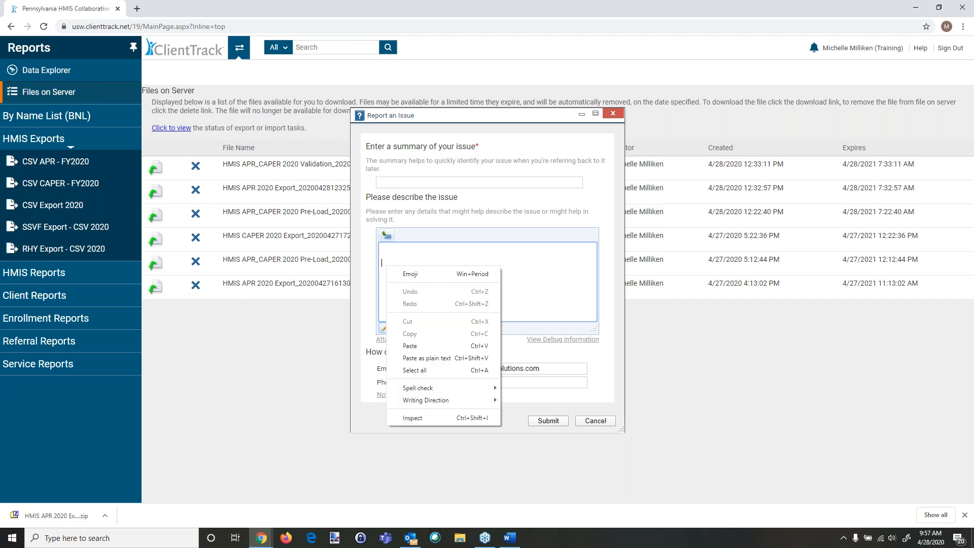
pyautogui.click(408, 347)
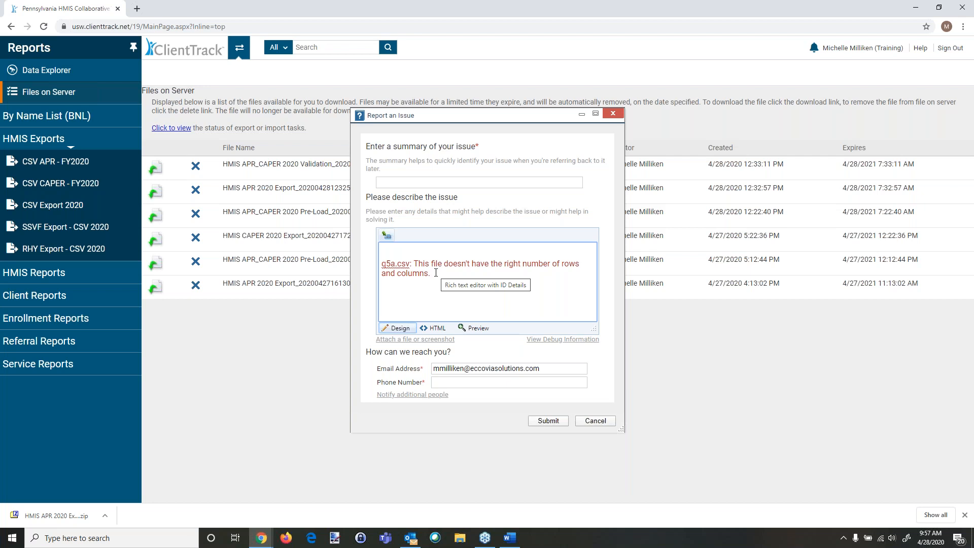
# Step: Enter the issue summary "Q5a APR Structural Error in Sage - NOT a TEST"
pyautogui.click(395, 183)
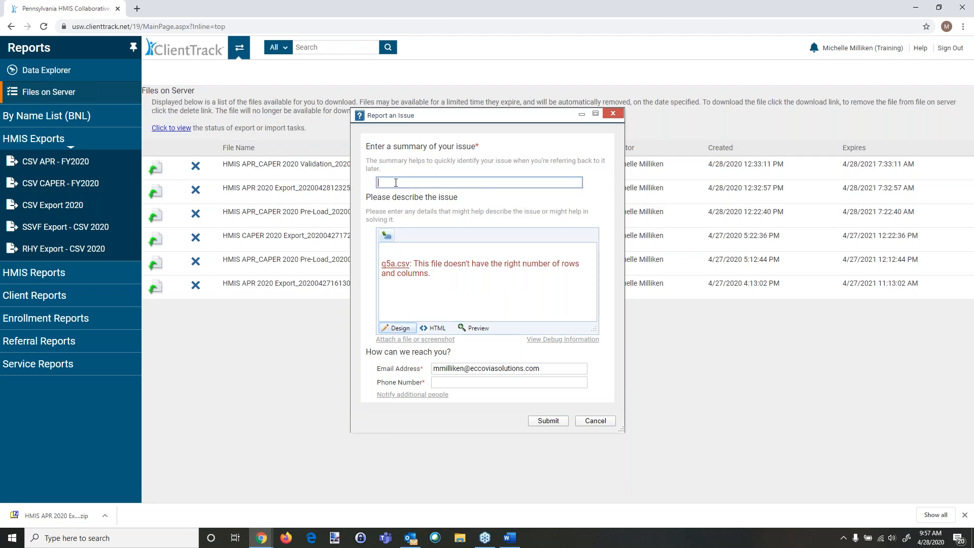
pyautogui.write('Q5a APR Structural Error in Sage')
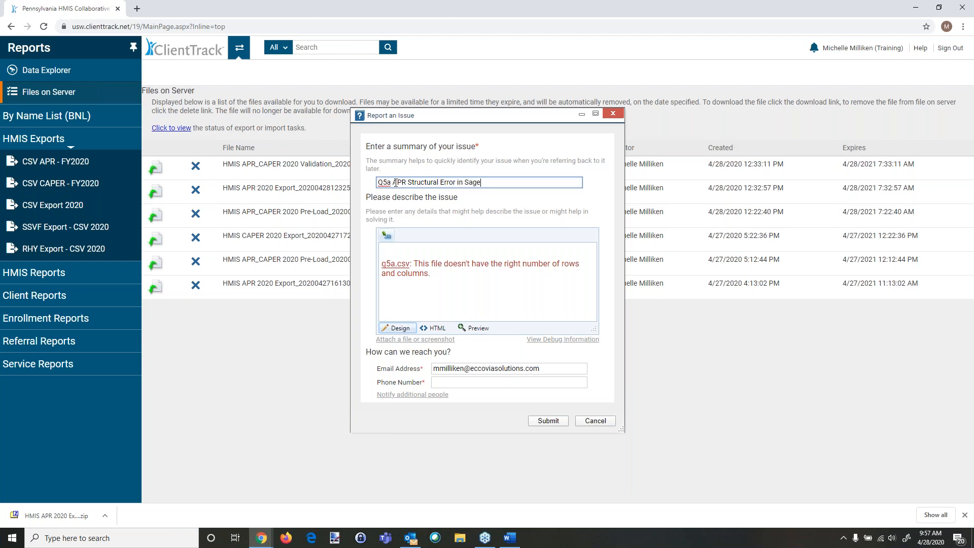
pyautogui.write(' - NOT a TEST')
pyautogui.click(388, 249)
pyautogui.press('Return')
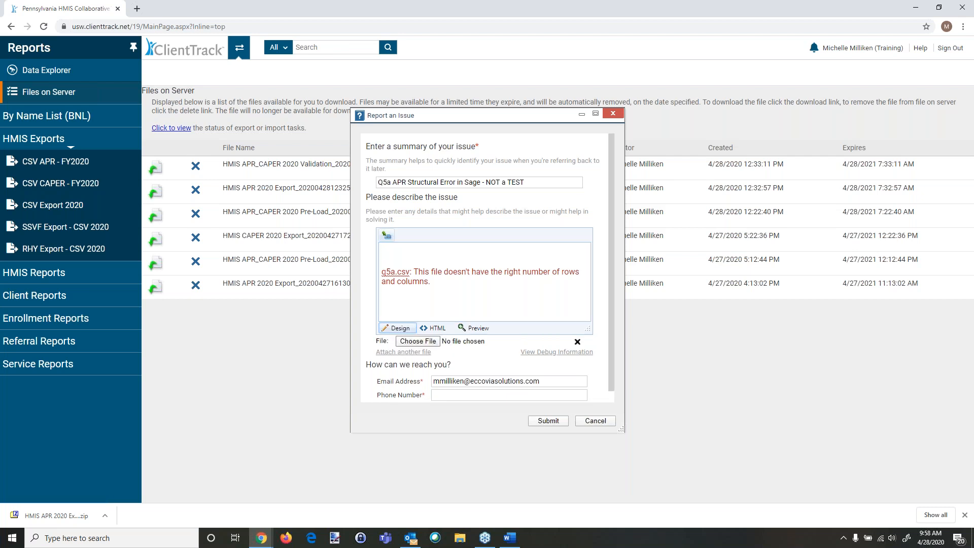
pyautogui.click(417, 341)
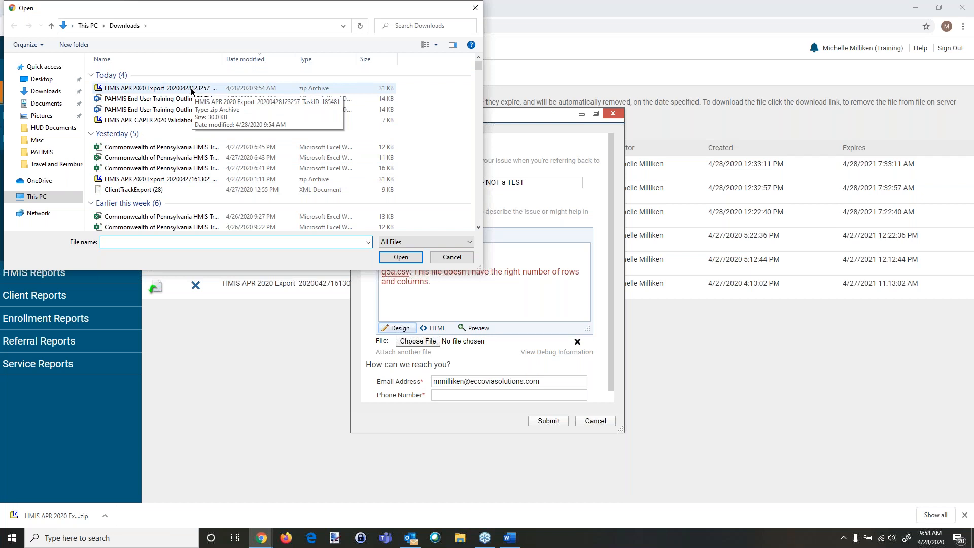
pyautogui.doubleClick(192, 91)
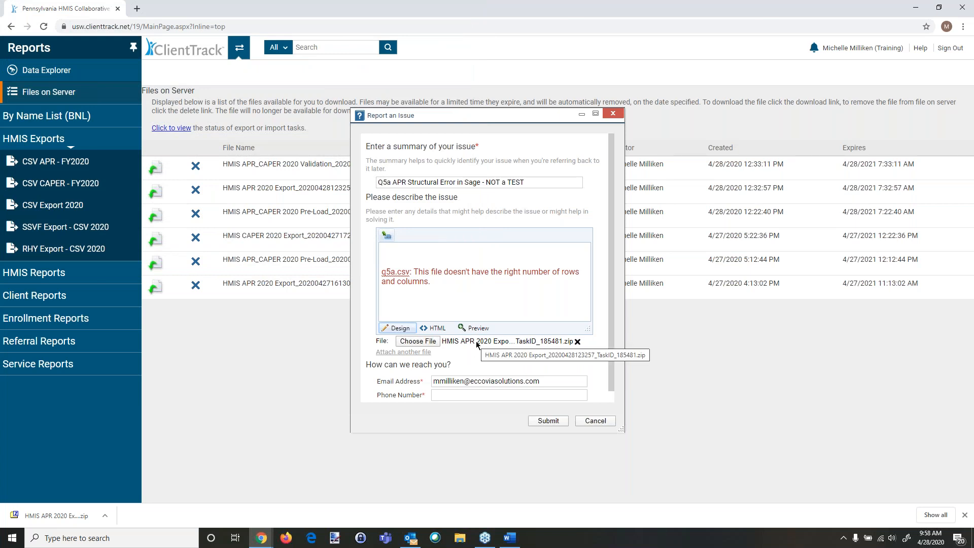
# Step: Add the line "My Fake Organization" at the top of the issue description
pyautogui.click(434, 246)
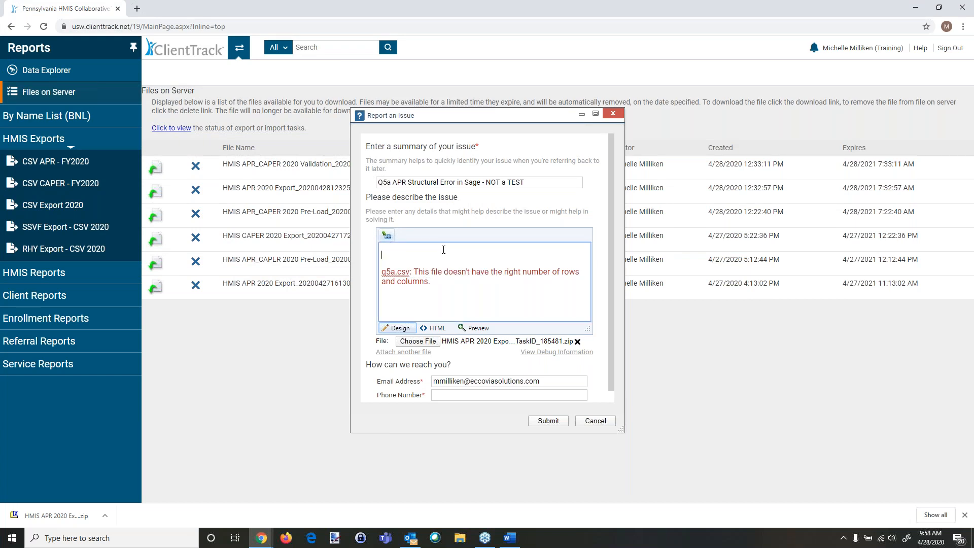
pyautogui.press('Return')
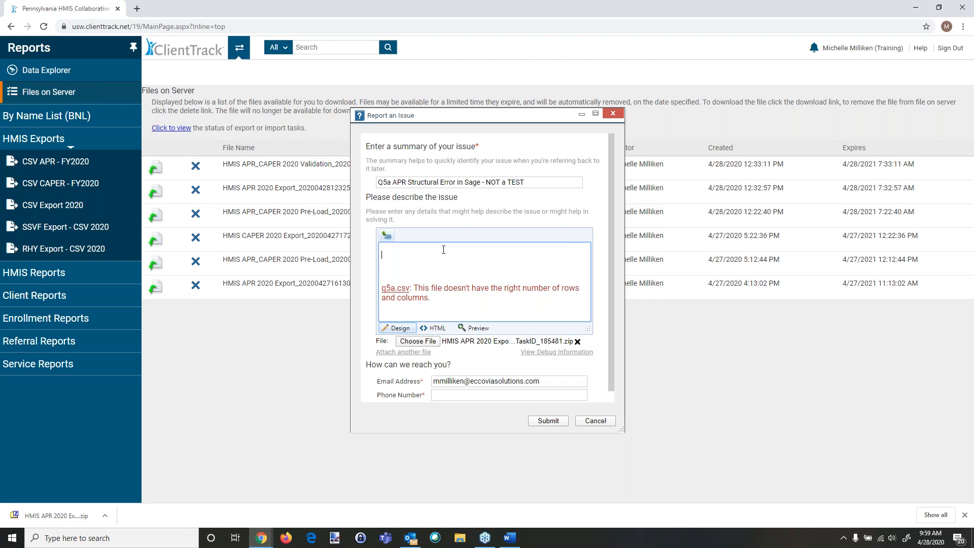
pyautogui.write('My Fake Organizastio')
pyautogui.press('BackSpace')
pyautogui.press('BackSpace')
pyautogui.write('tion')
pyautogui.press('Return')
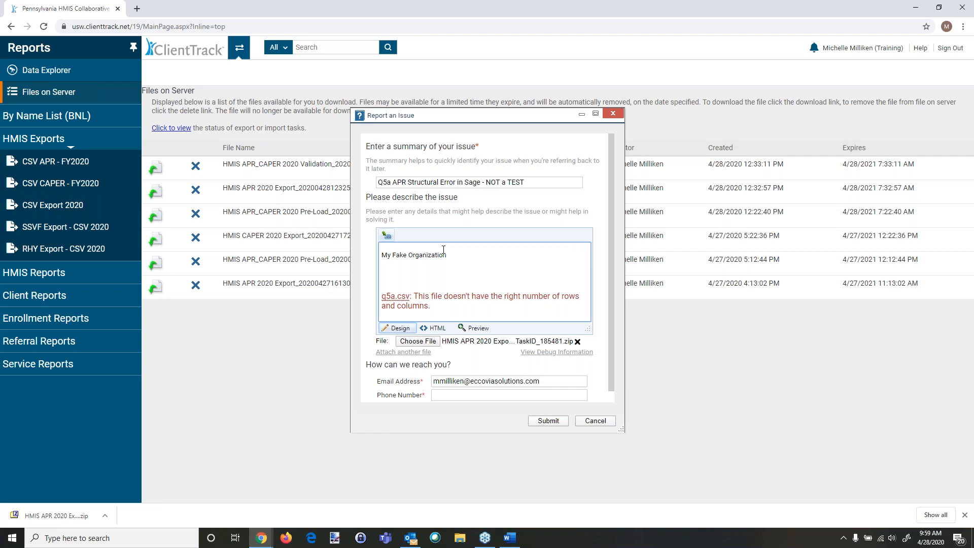
# Step: Add the project line "My Fake Organization PSH (601)" to the description
pyautogui.write('My Fake Orgain')
pyautogui.press('BackSpace')
pyautogui.write('nization PSH (601)')
pyautogui.press('Return')
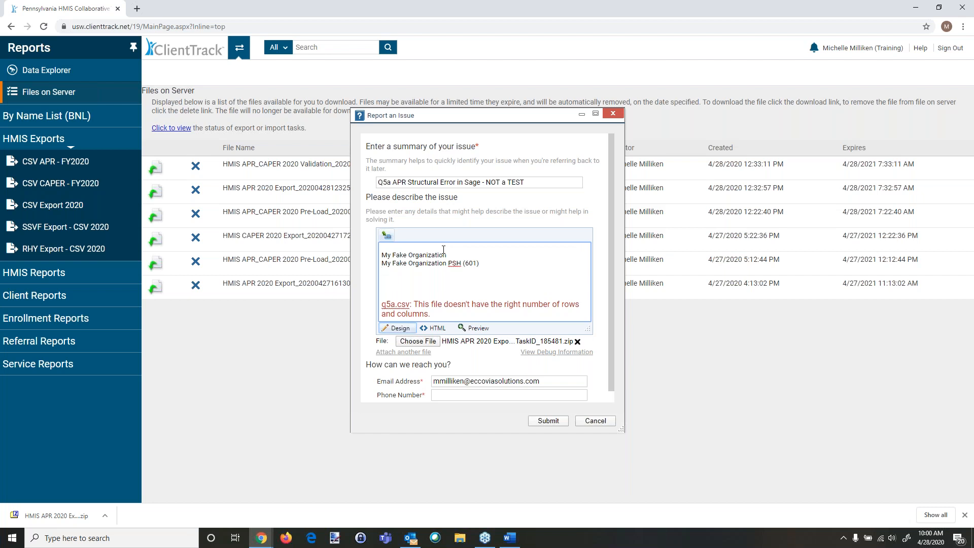
# Step: Add the report date range "4.28.19 to 4.28.20" to the description
pyautogui.write('4.28.20 to')
pyautogui.press('BackSpace')
pyautogui.press('BackSpace')
pyautogui.press('BackSpace')
pyautogui.write('1919 to')
pyautogui.write('4.28.20')
pyautogui.press('Return')
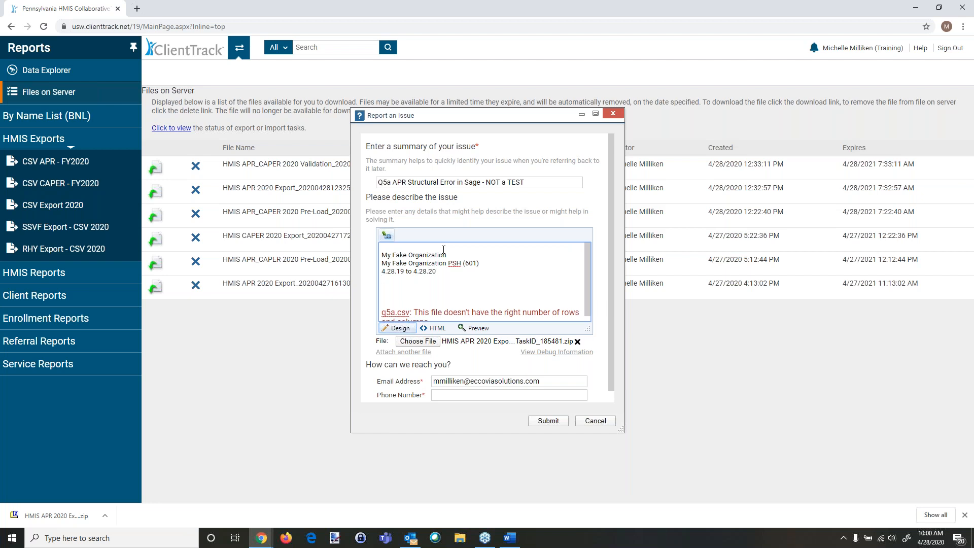
# Step: Add the lines "CoC" and "Transitional Housing" to the description
pyautogui.write('CoC')
pyautogui.press('Return')
pyautogui.write('Trans')
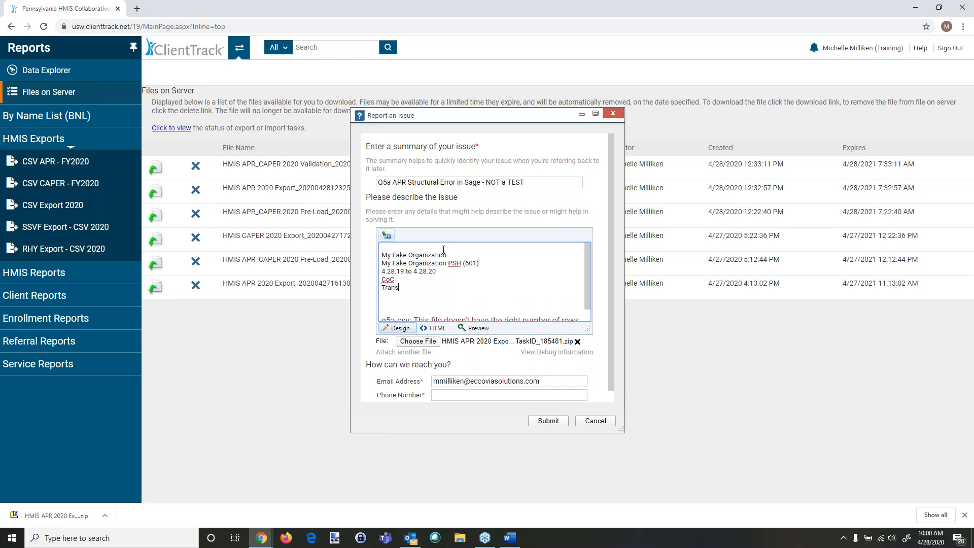
pyautogui.write('itional Housing')
pyautogui.press('Return')
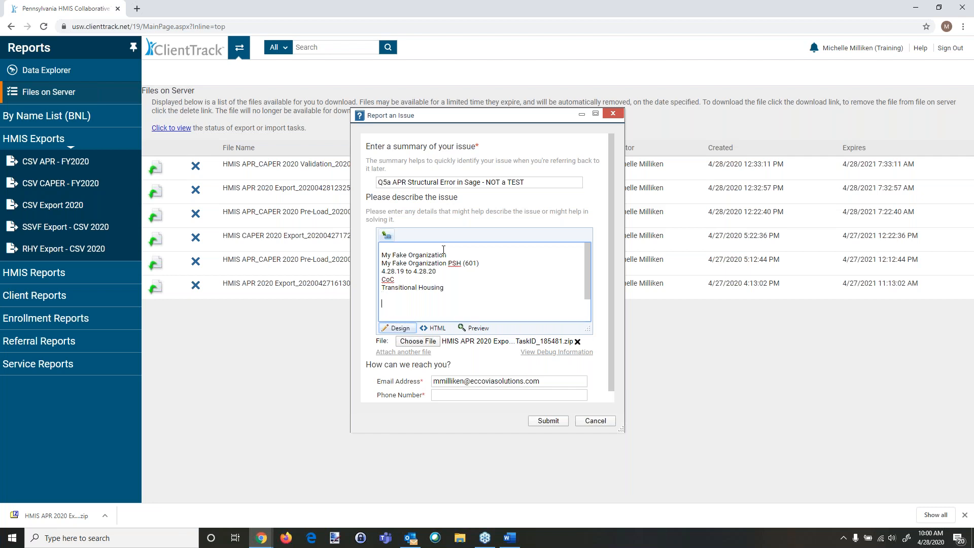
# Step: Add "Error message from Test SAGE - Data File Attached" just above the pasted error message
pyautogui.scroll(-2, 438, 277)
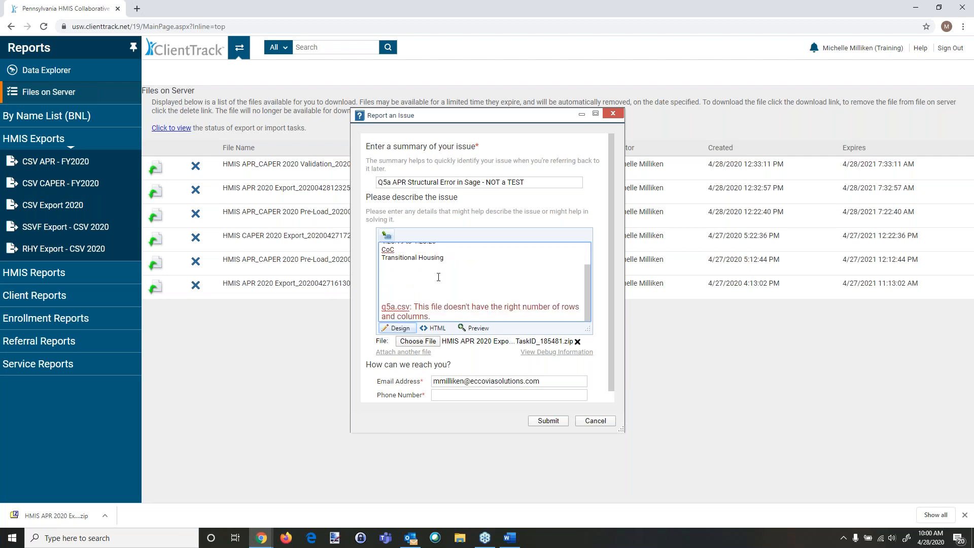
pyautogui.scroll(-1, 438, 277)
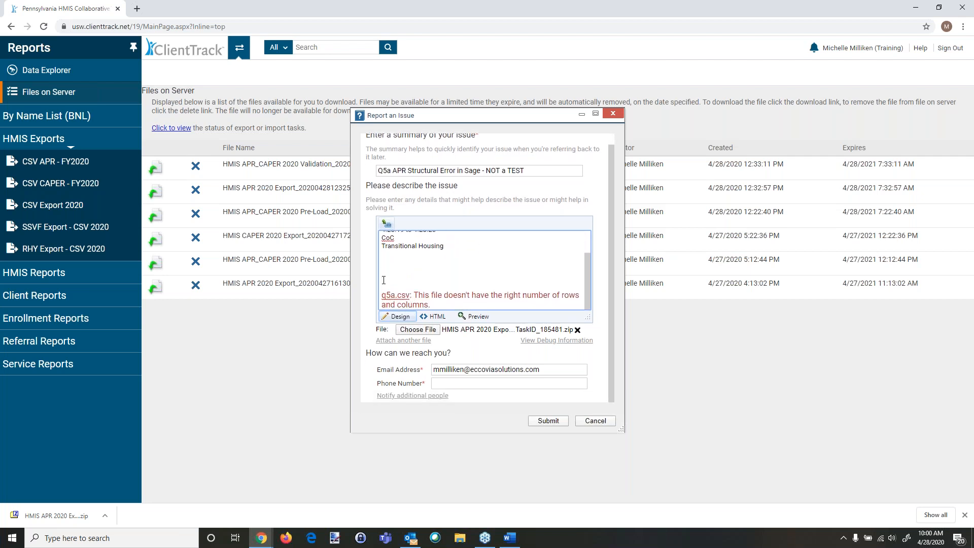
pyautogui.write('Error messt')
pyautogui.press('BackSpace')
pyautogui.write('age from Test SAGE')
pyautogui.write('-')
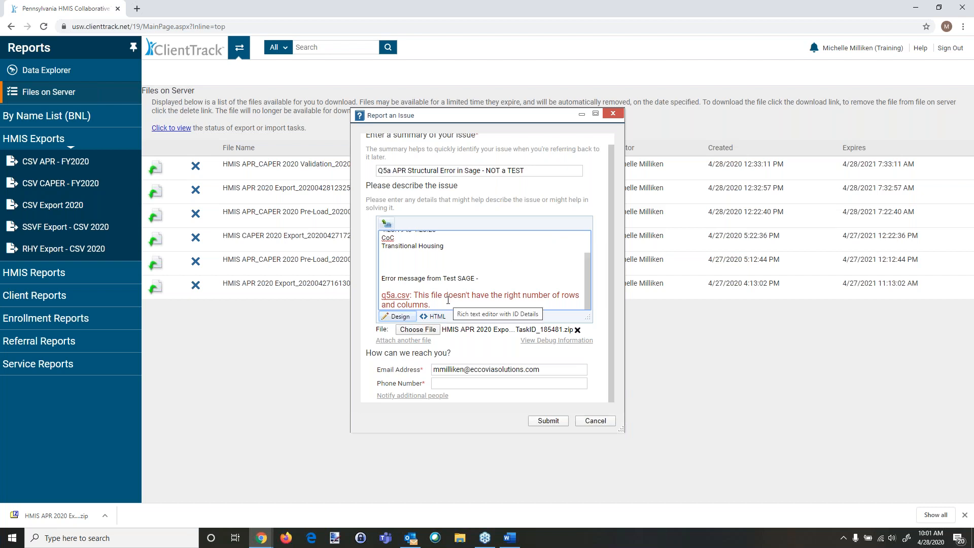
pyautogui.write(' Data File Attached')
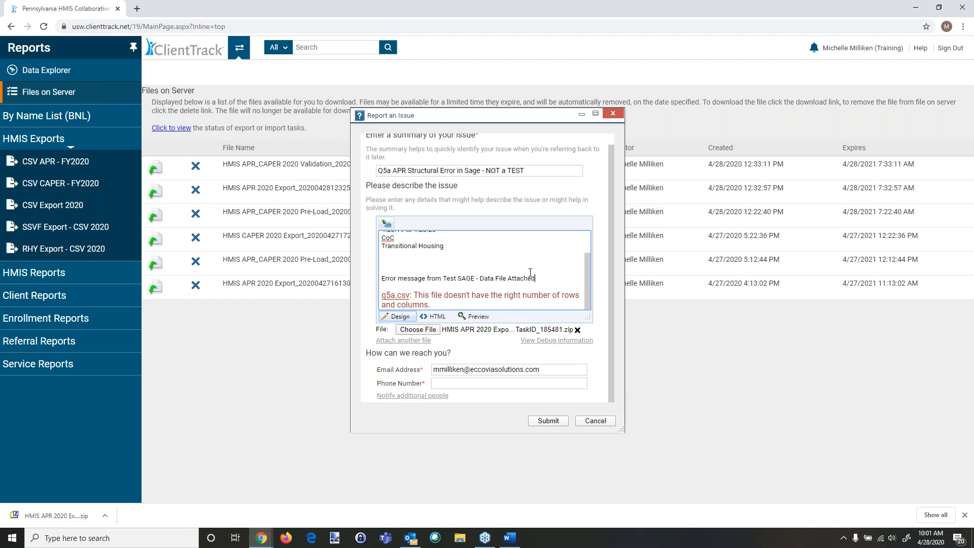
# Step: Enter a contact phone number and submit the issue
pyautogui.click(476, 386)
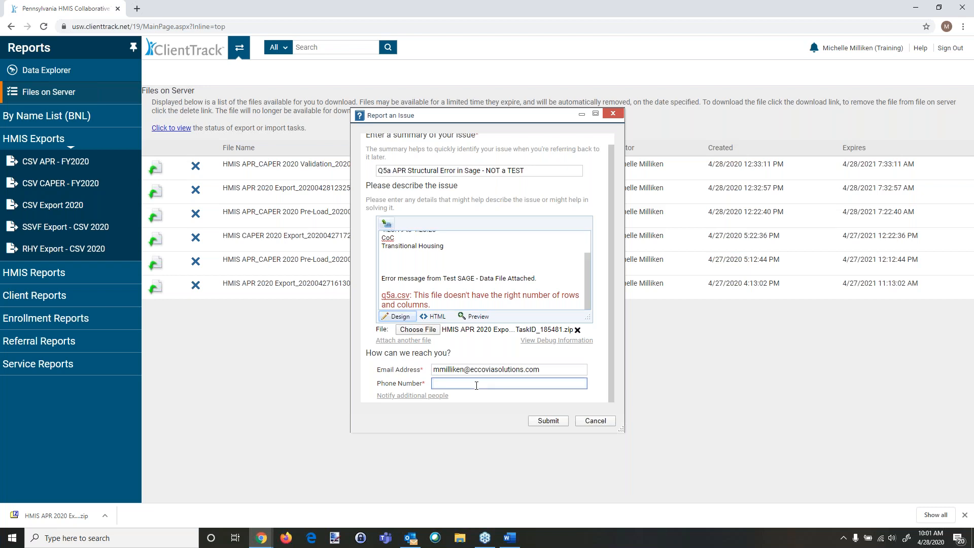
pyautogui.write('555-555-5555')
pyautogui.click(540, 422)
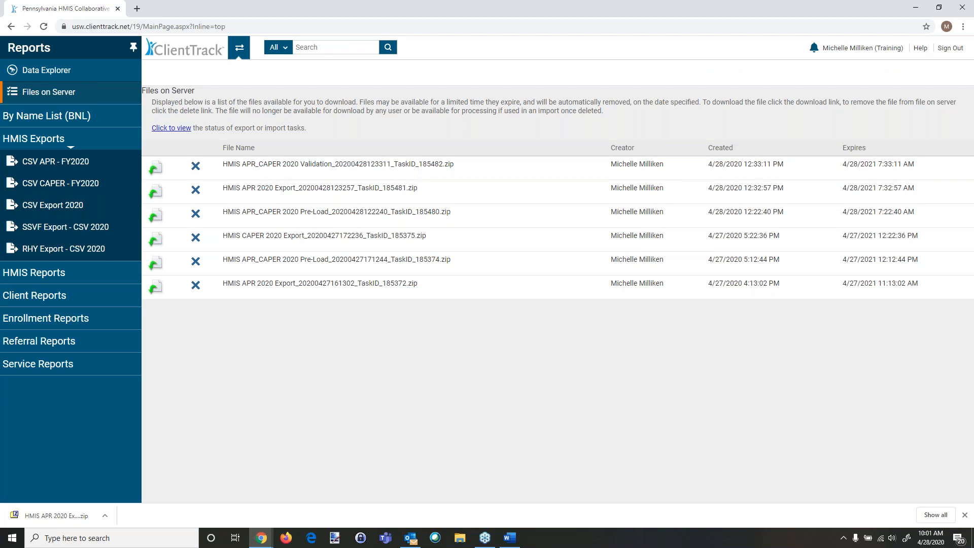
# Step: Go to the Home workspace and open My Submitted Issues
pyautogui.click(239, 47)
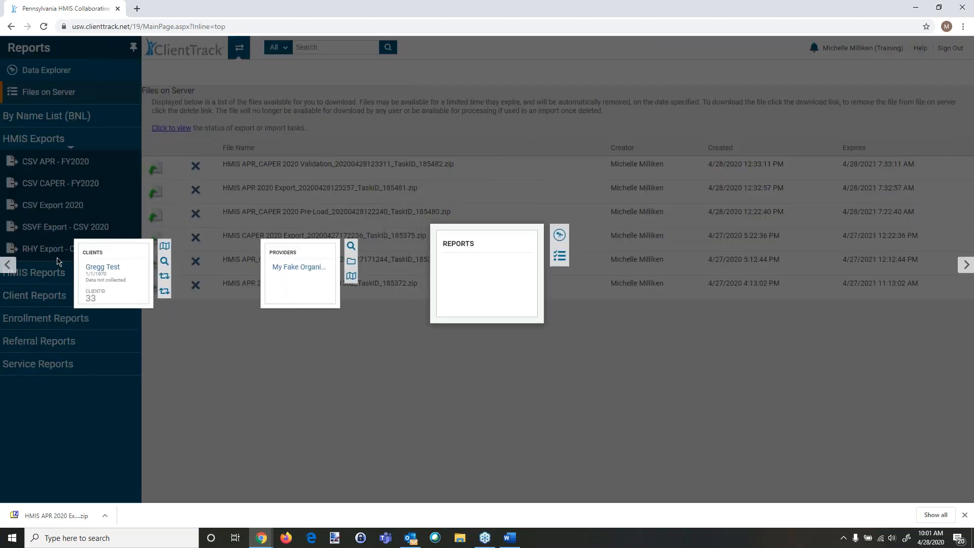
pyautogui.click(14, 265)
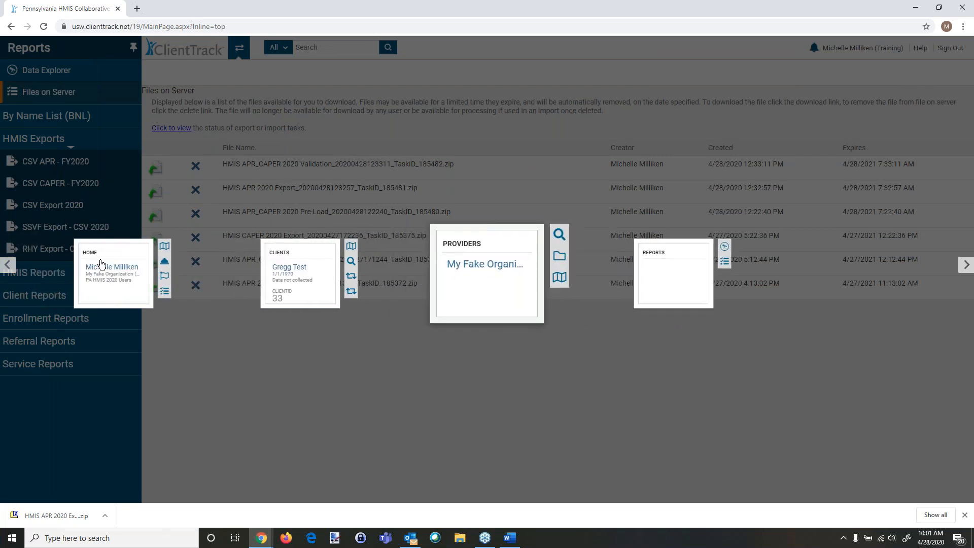
pyautogui.click(100, 264)
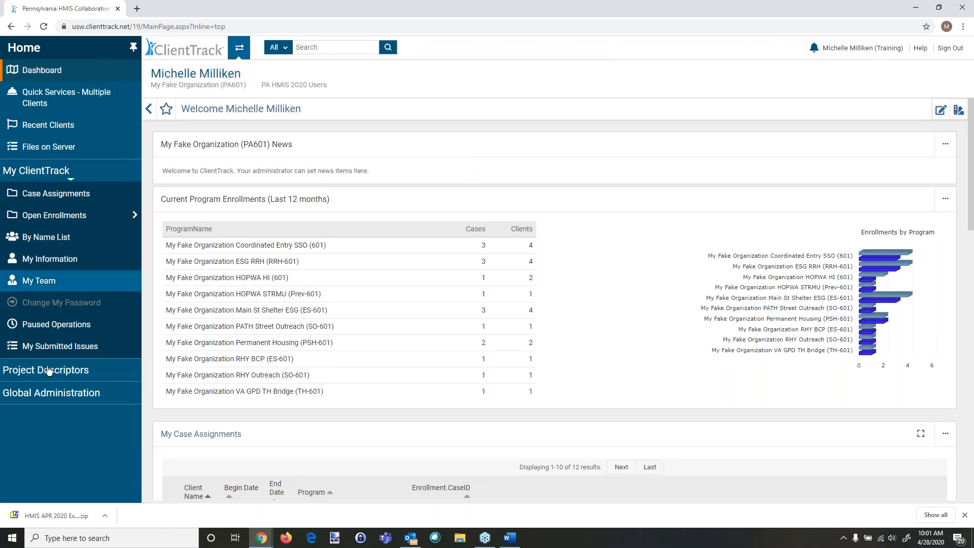
pyautogui.click(67, 349)
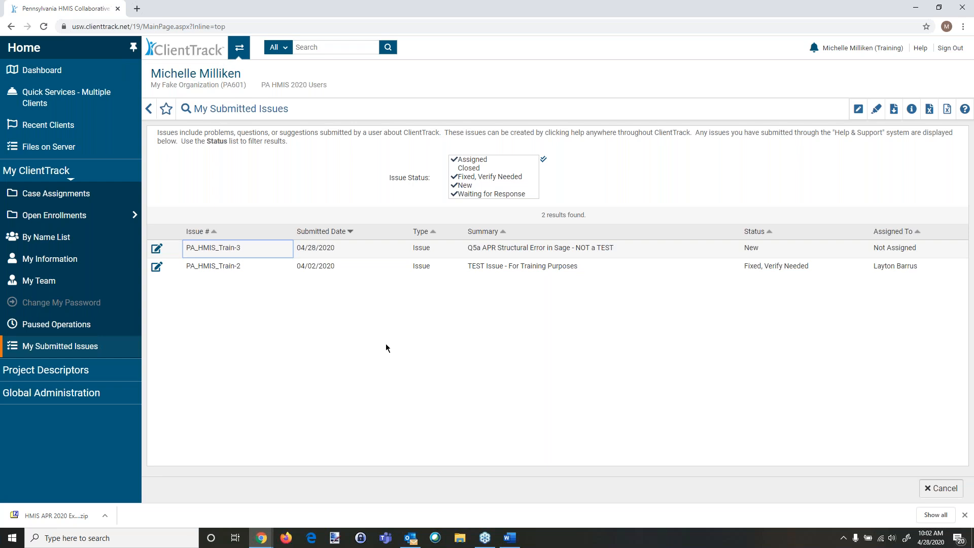
# Step: Switch to the Sage browser window and close it
pyautogui.moveTo(260, 543)
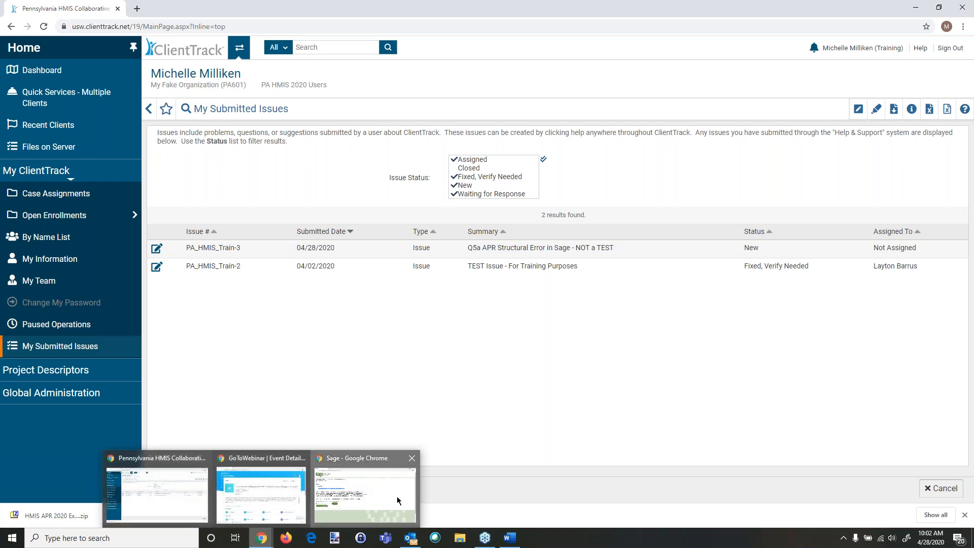
pyautogui.click(397, 501)
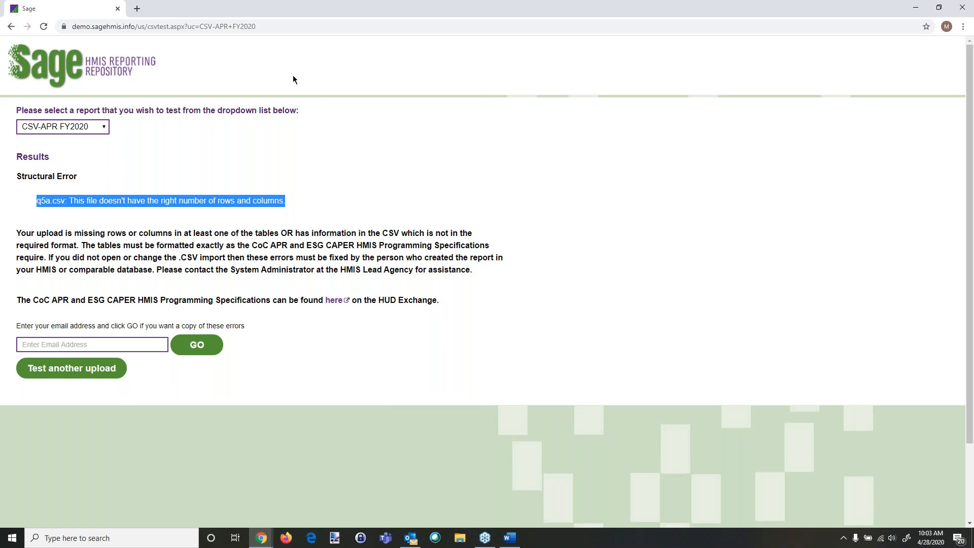
pyautogui.moveTo(256, 26); pyautogui.dragTo(64, 37)
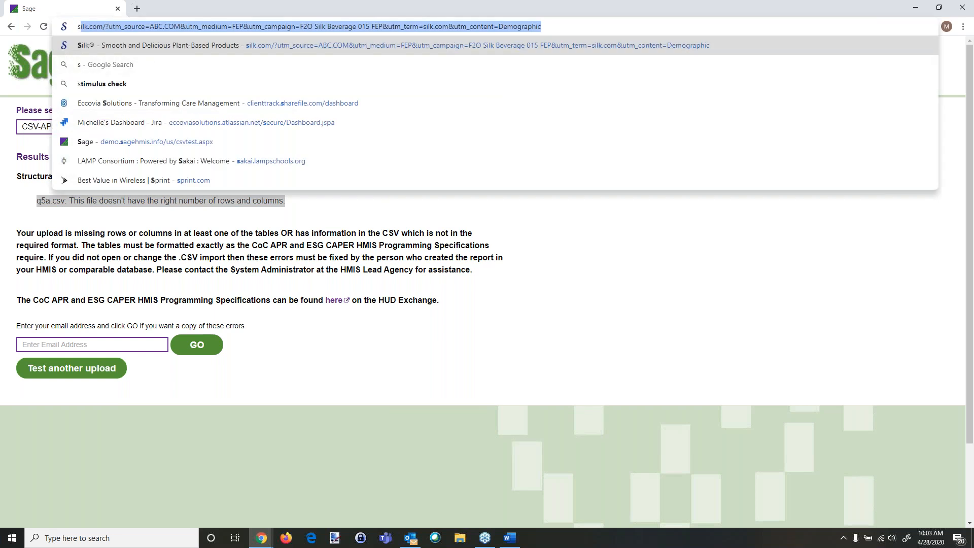
pyautogui.write('sage')
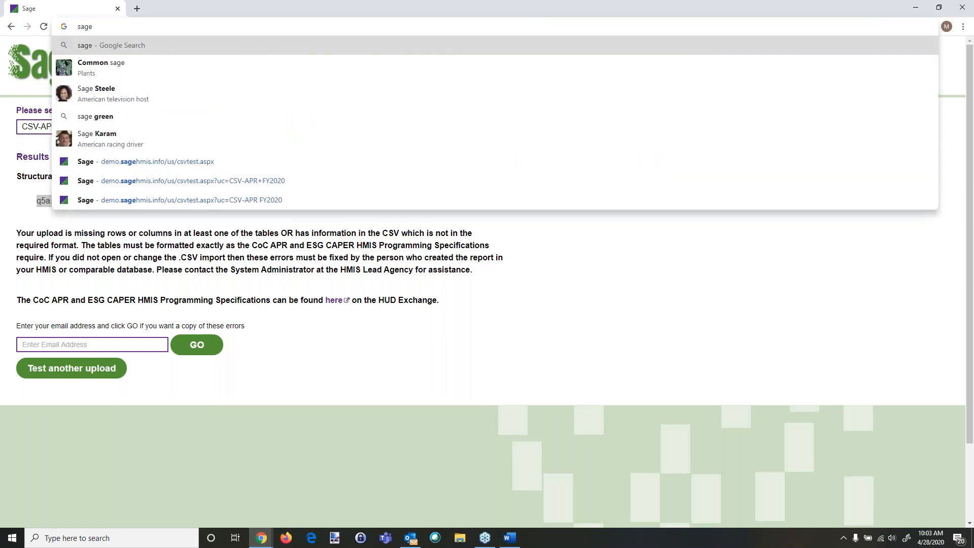
pyautogui.press('BackSpace')
pyautogui.press('BackSpace')
pyautogui.press('BackSpace')
pyautogui.press('BackSpace')
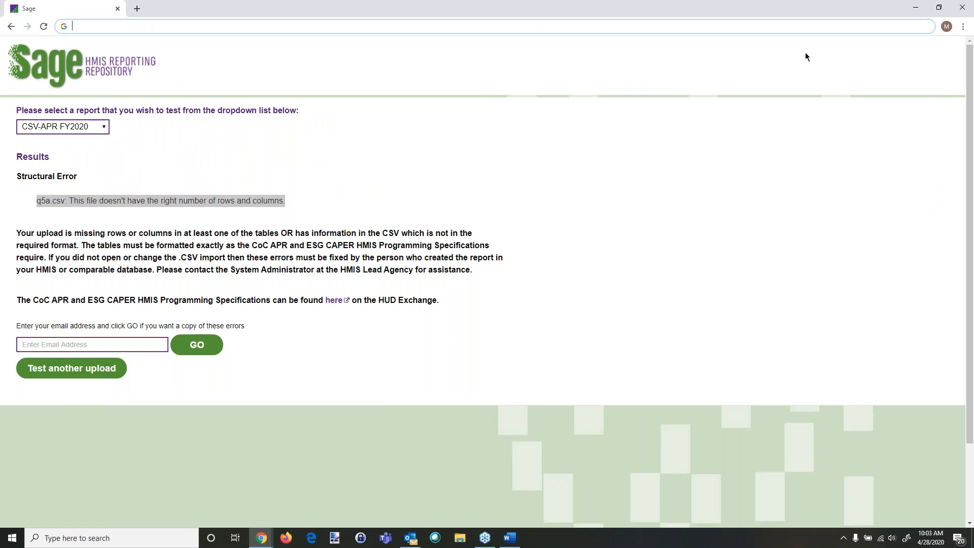
pyautogui.click(958, 6)
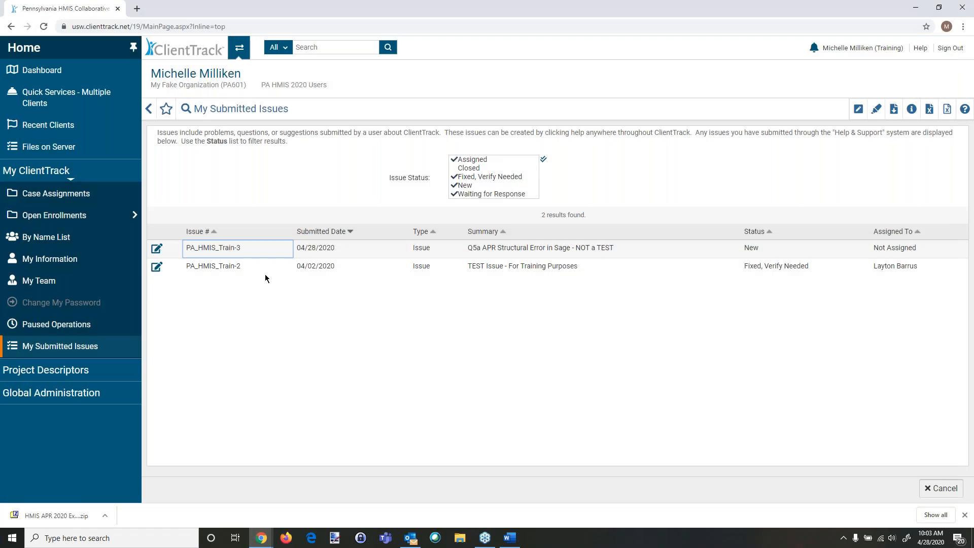
# Step: Open a new browser window and load the Sage CSV test page from the bookmarks
pyautogui.rightClick(258, 543)
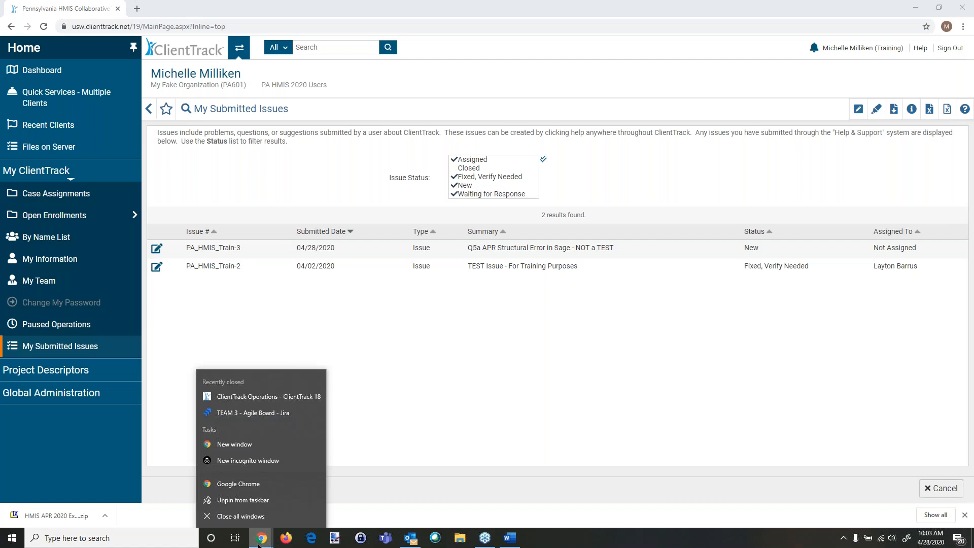
pyautogui.click(239, 484)
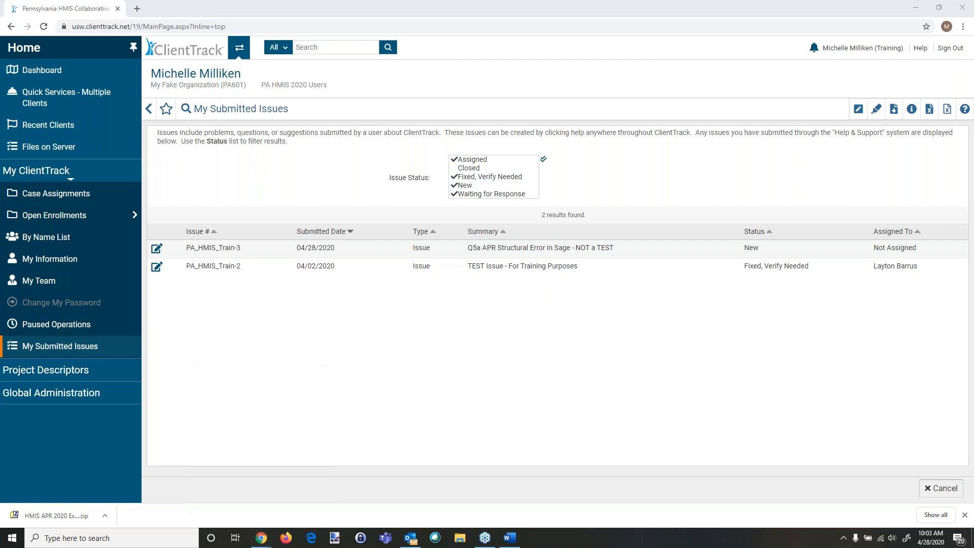
pyautogui.click(124, 42)
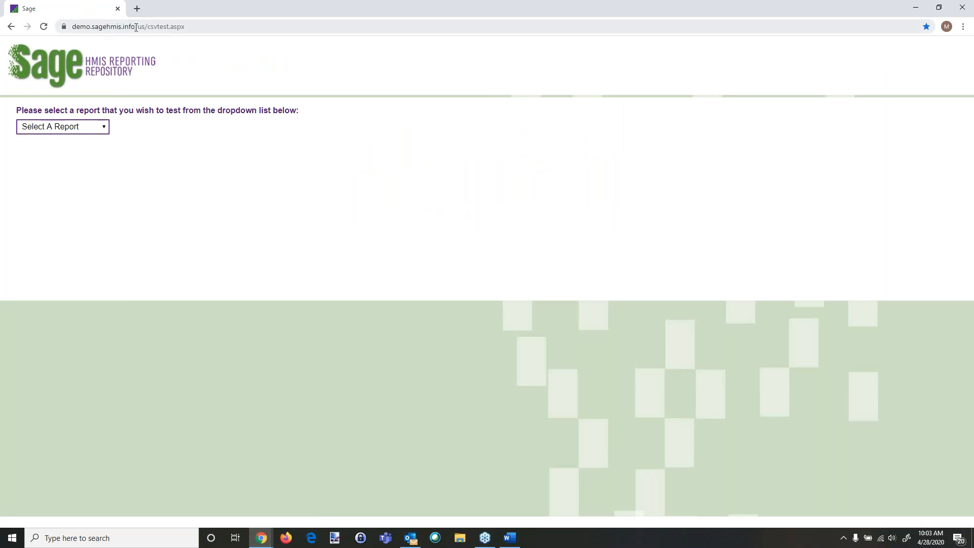
# Step: Copy the sagehmis.info domain from the address bar
pyautogui.moveTo(136, 27); pyautogui.dragTo(93, 28)
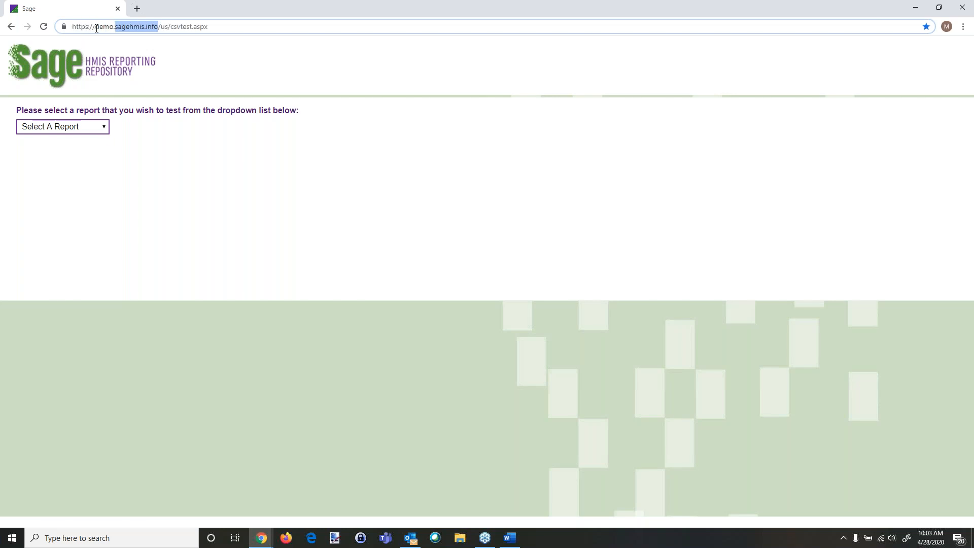
pyautogui.rightClick(141, 25)
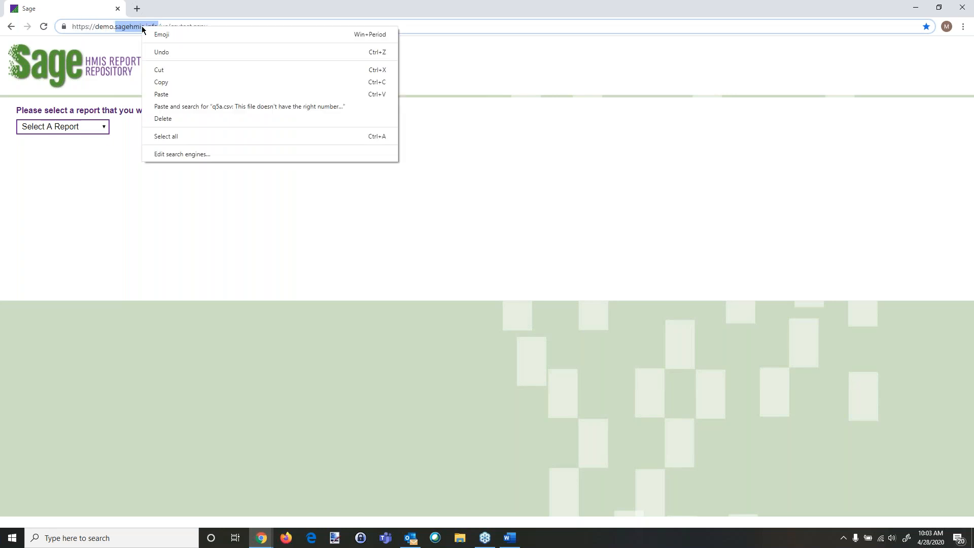
pyautogui.click(159, 82)
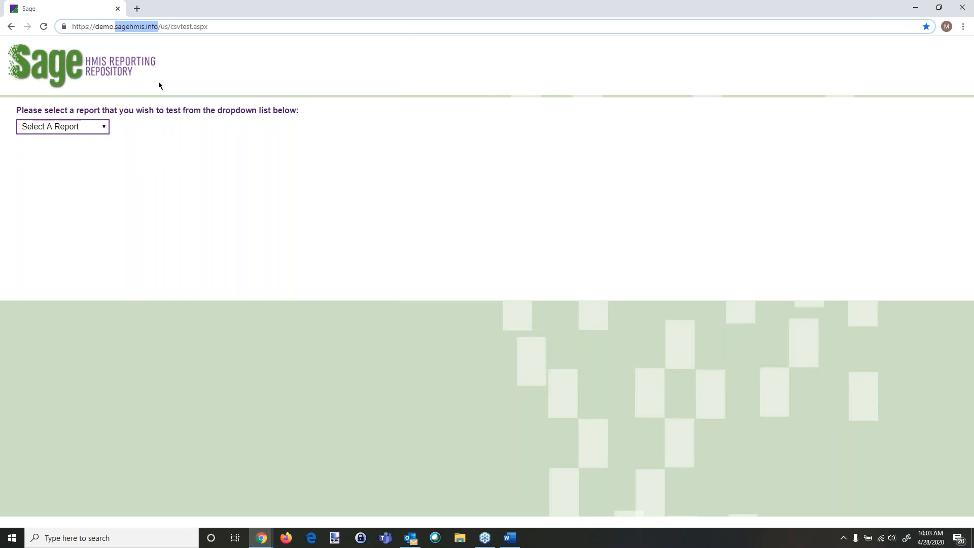
pyautogui.hotkey('alt', 'Tab')
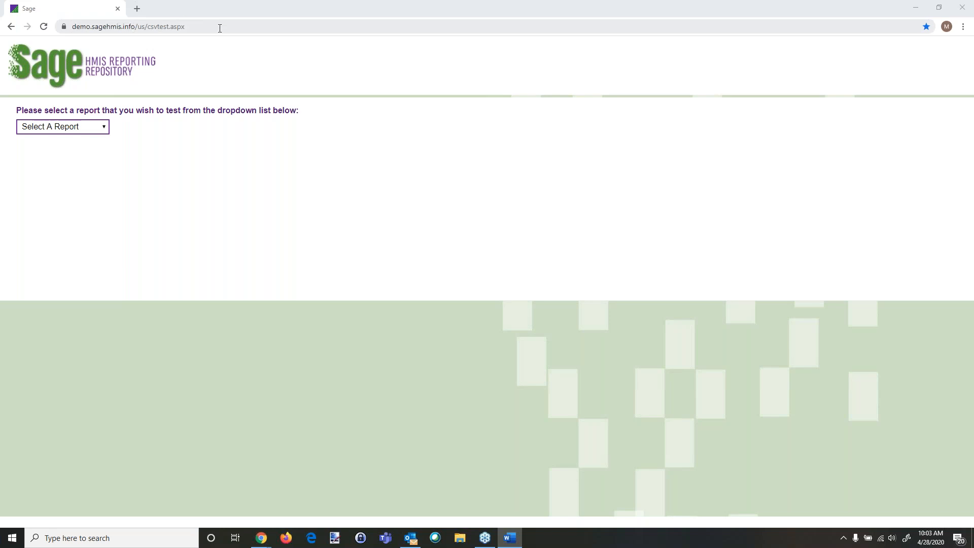
# Step: Navigate to sagehmis.info
pyautogui.moveTo(211, 27); pyautogui.dragTo(48, 29)
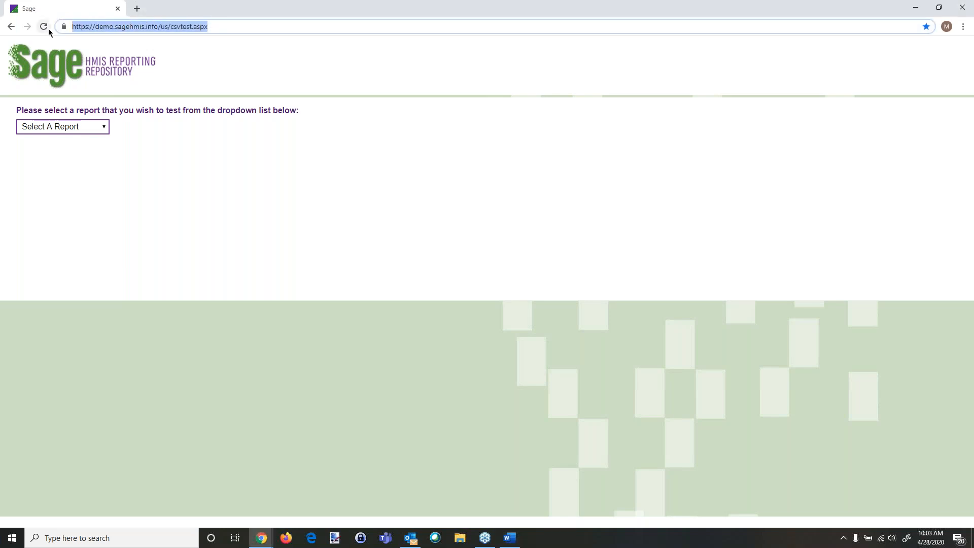
pyautogui.write('sagwe')
pyautogui.press('BackSpace')
pyautogui.press('BackSpace')
pyautogui.write('ehmis.info')
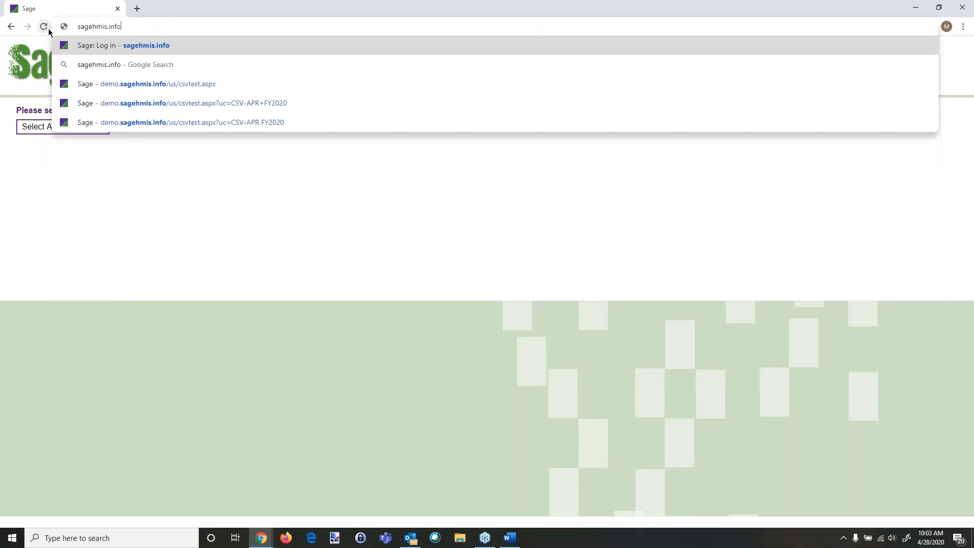
pyautogui.press('Return')
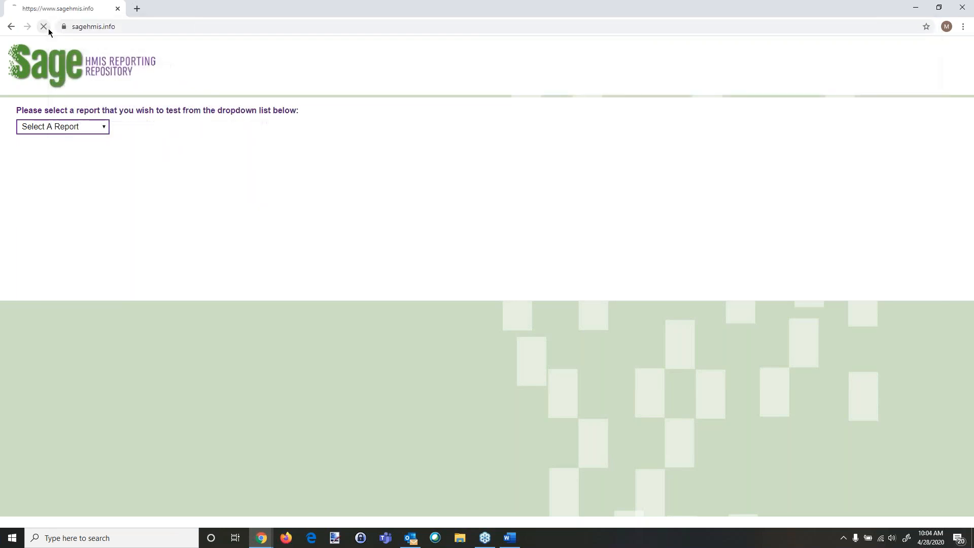
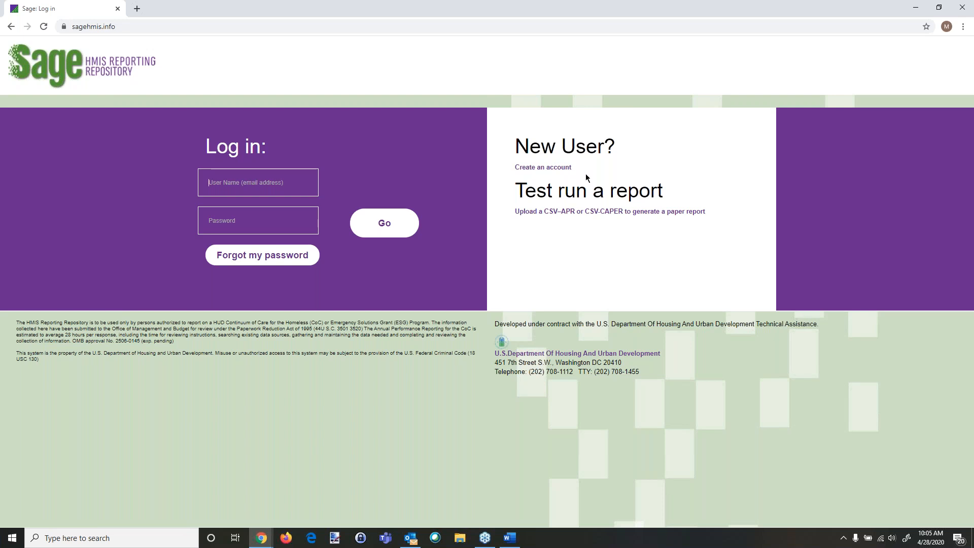
# Step: Open the CSV test page and choose the CSV-APR FY2020 report to test
pyautogui.click(576, 212)
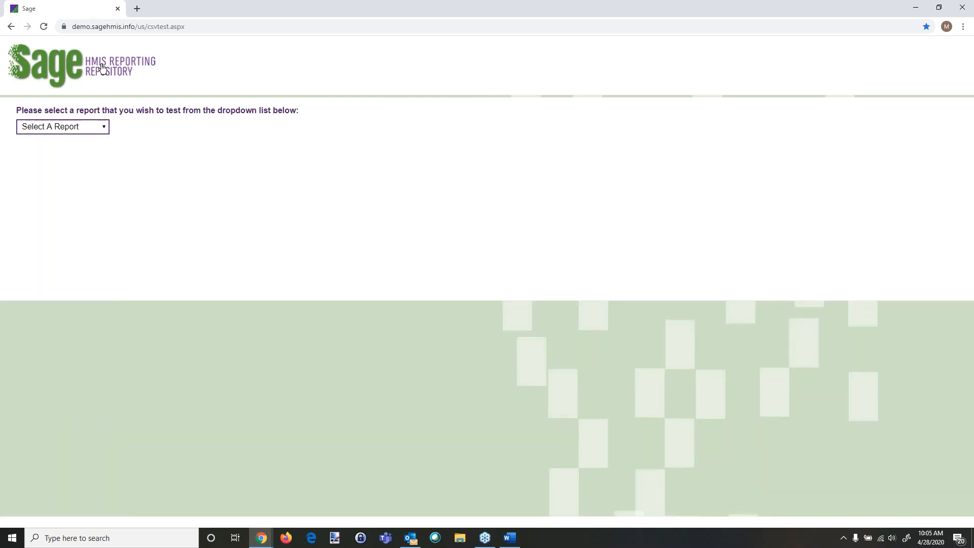
pyautogui.click(102, 126)
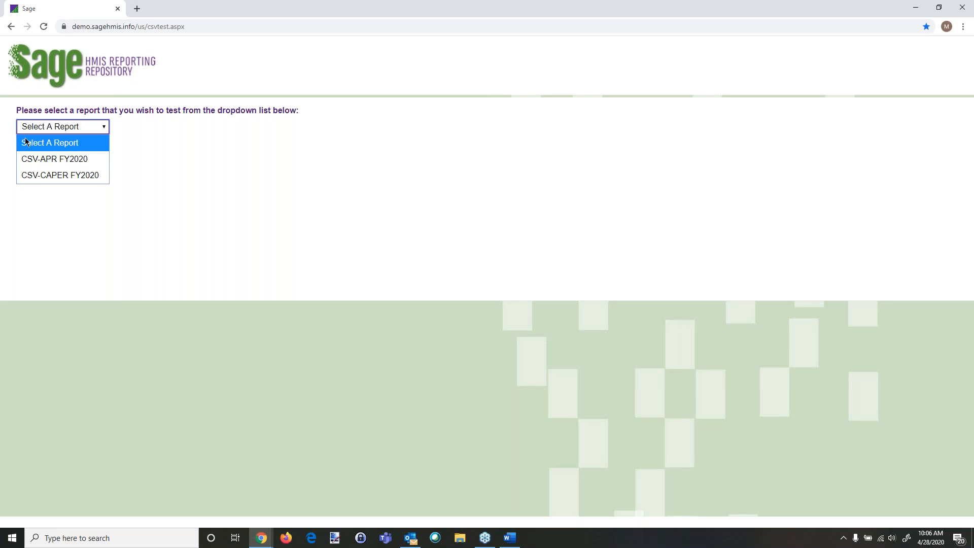
pyautogui.click(46, 163)
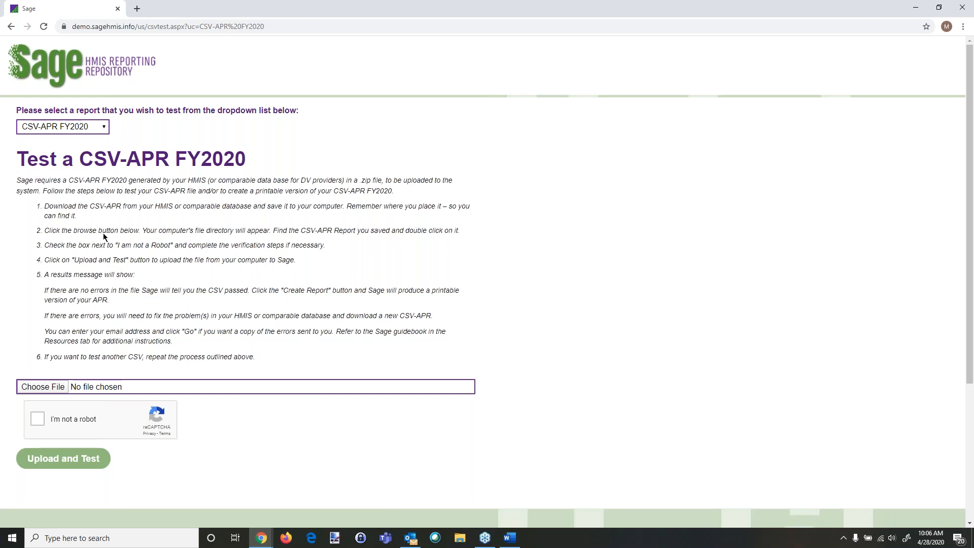
# Step: Open the saved Bethesda APR for Philly HTML report from the desktop in a new browser tab
pyautogui.press('super+e')
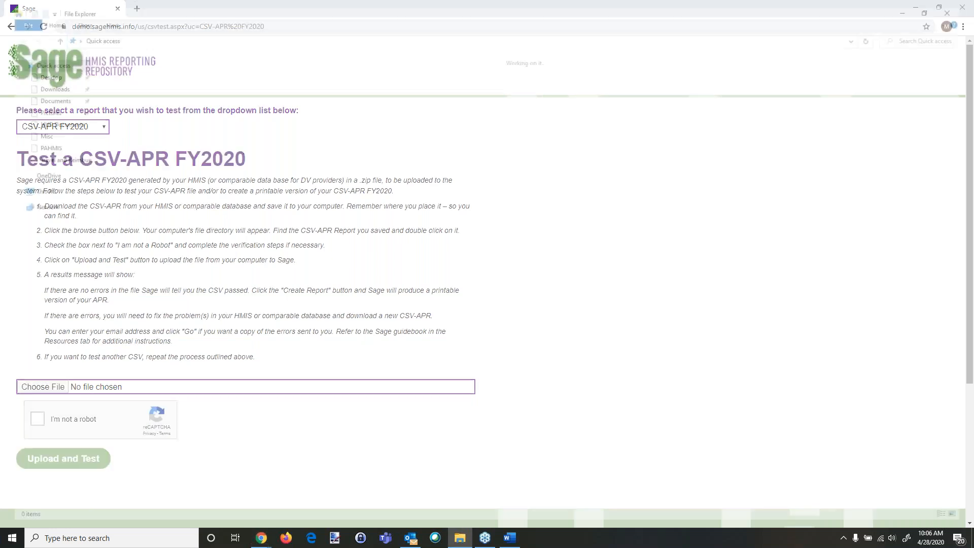
pyautogui.moveTo(394, 6); pyautogui.dragTo(0, 137)
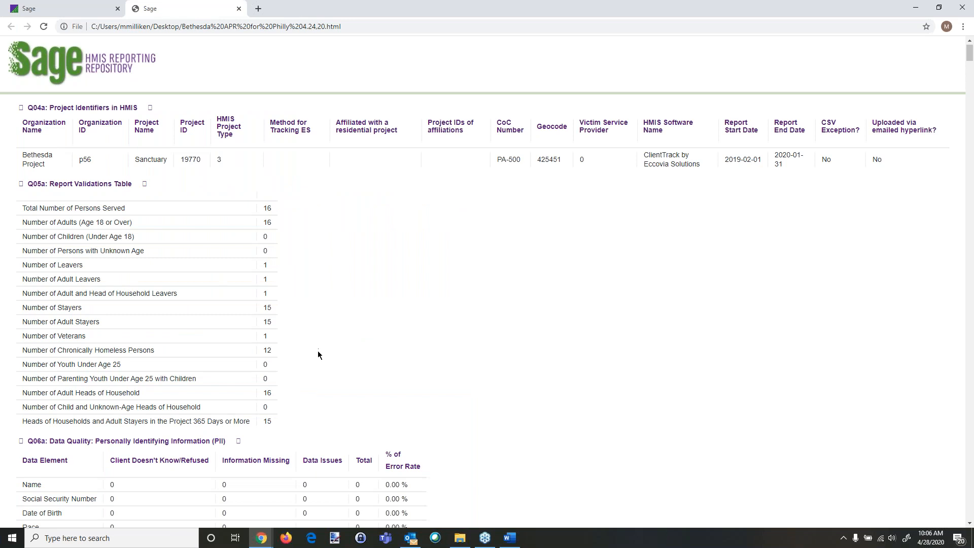
# Step: Examine the report's validation, data quality, demographics and health condition tables
pyautogui.scroll(-6, 317, 351)
pyautogui.scroll(3, 356, 389)
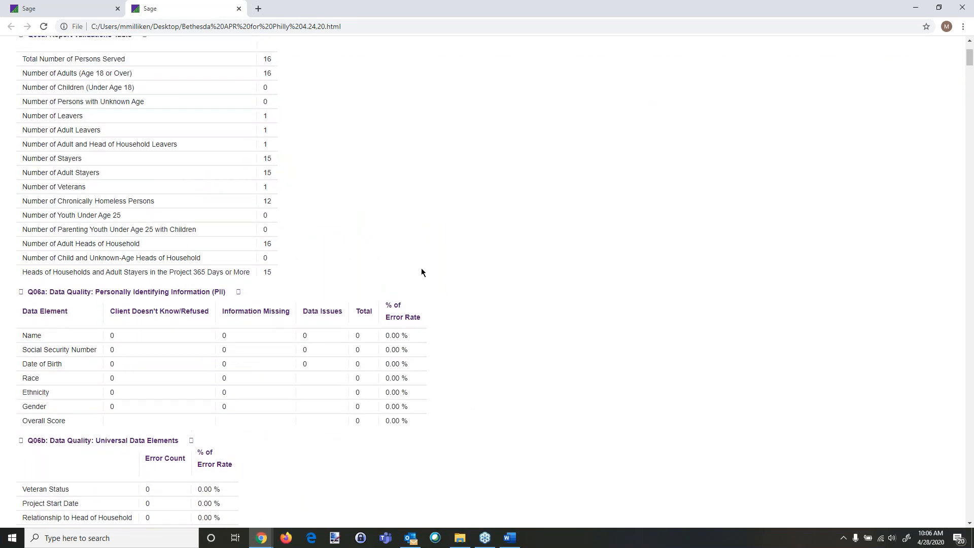
pyautogui.scroll(2, 425, 266)
pyautogui.scroll(-2, 424, 266)
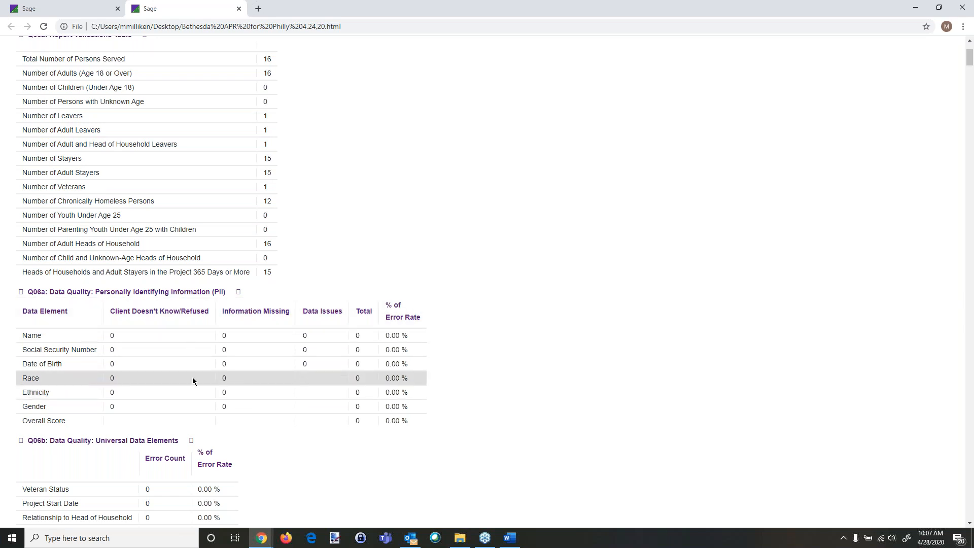
pyautogui.scroll(-2, 220, 257)
pyautogui.scroll(-1, 289, 425)
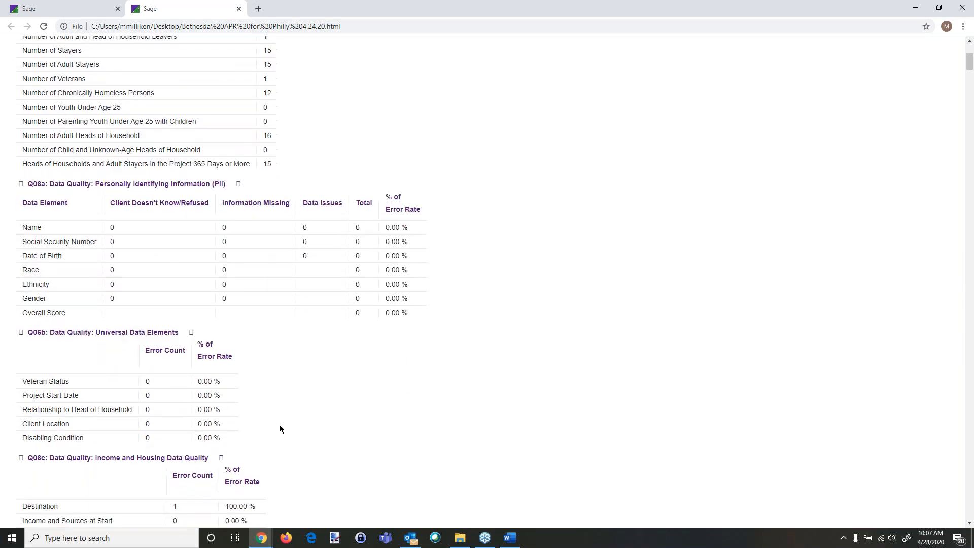
pyautogui.scroll(-2, 293, 423)
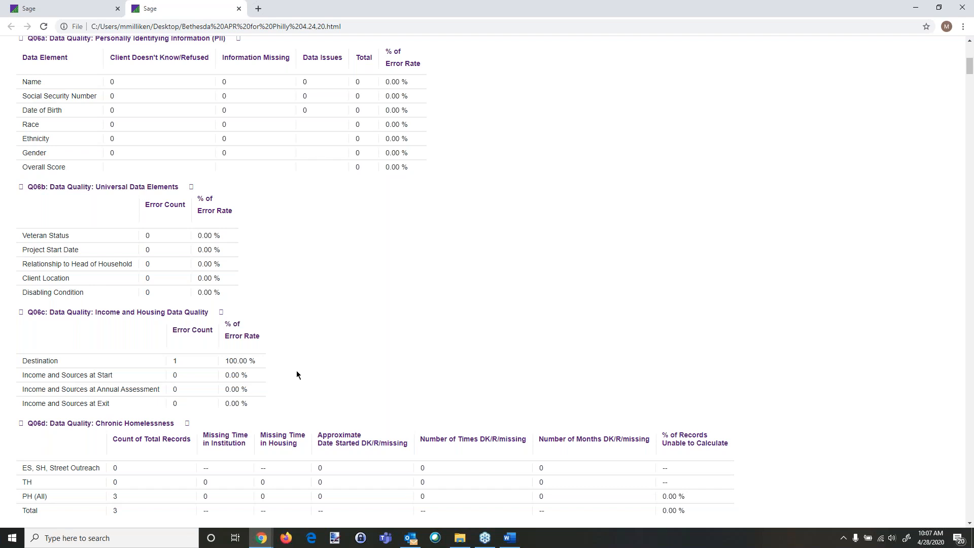
pyautogui.scroll(-2, 296, 375)
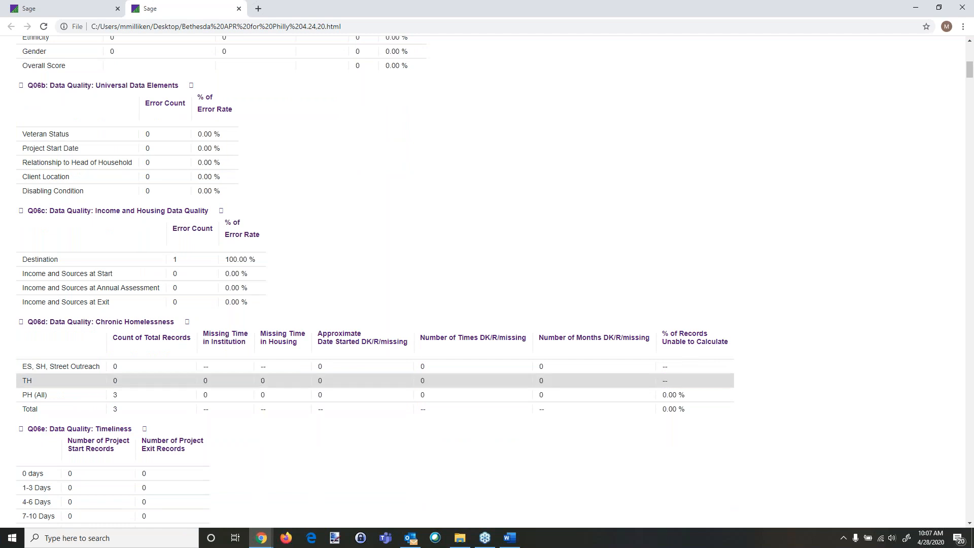
pyautogui.scroll(-4, 355, 380)
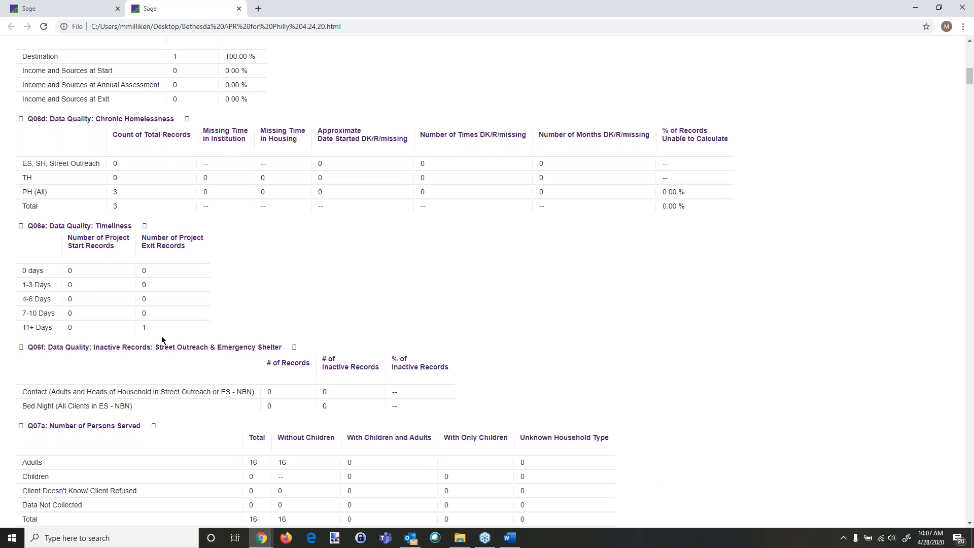
pyautogui.scroll(-3, 226, 354)
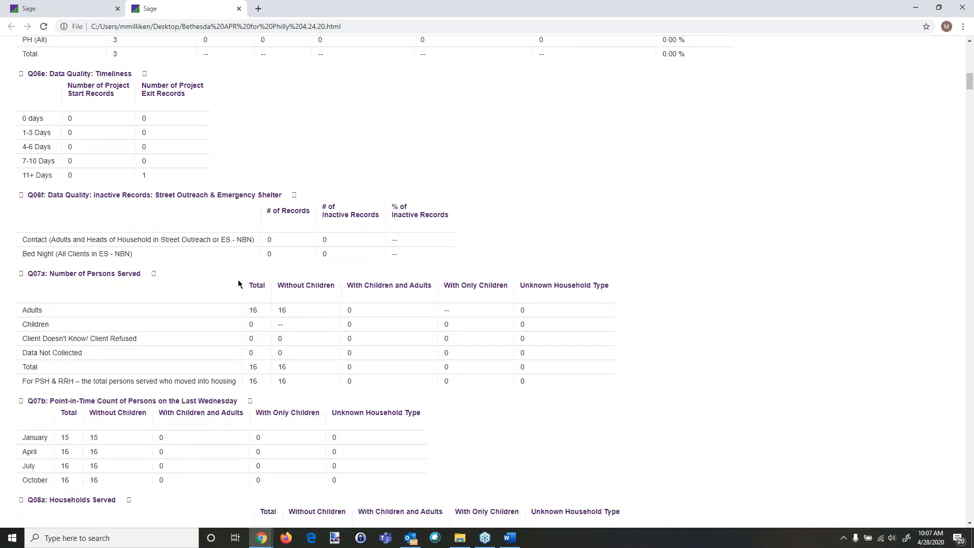
pyautogui.scroll(-5, 219, 327)
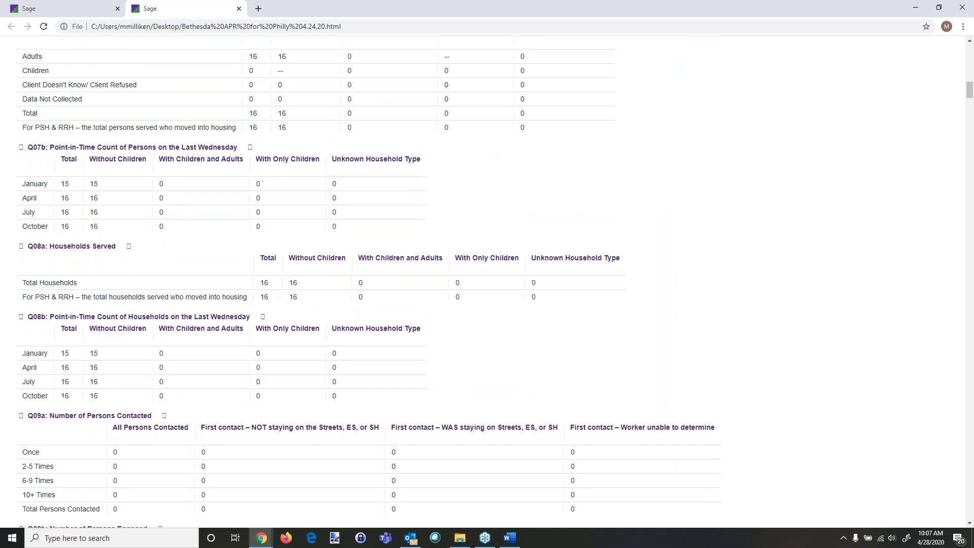
pyautogui.scroll(-2, 166, 350)
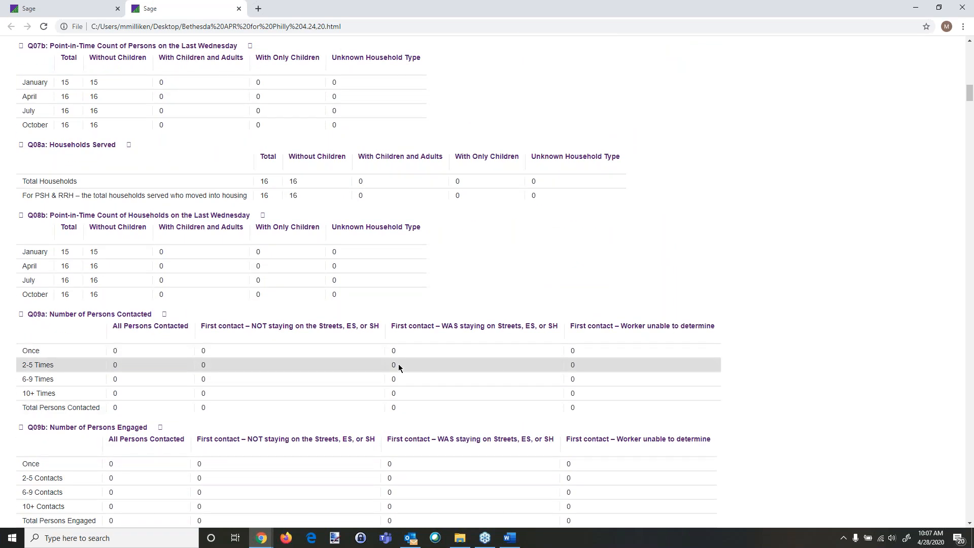
pyautogui.scroll(-2, 398, 364)
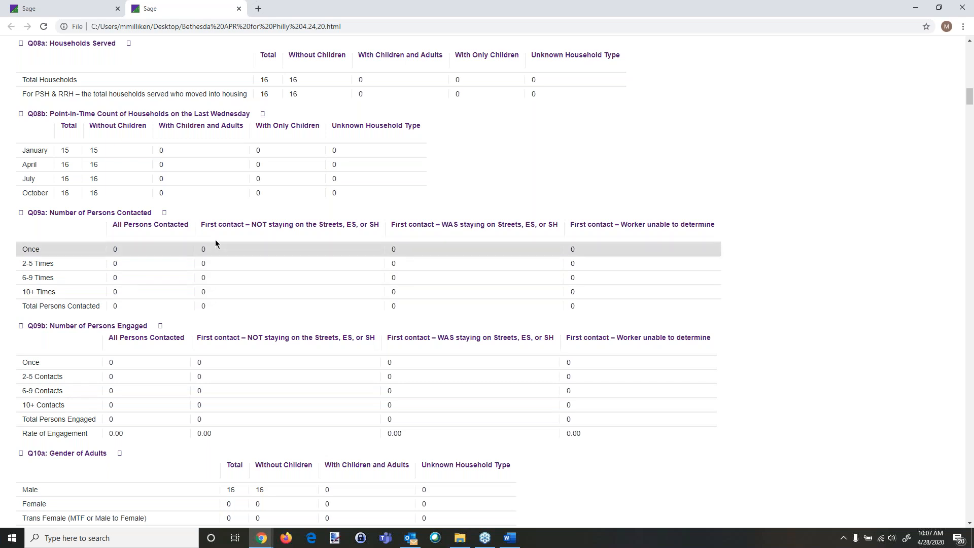
pyautogui.scroll(-3, 281, 371)
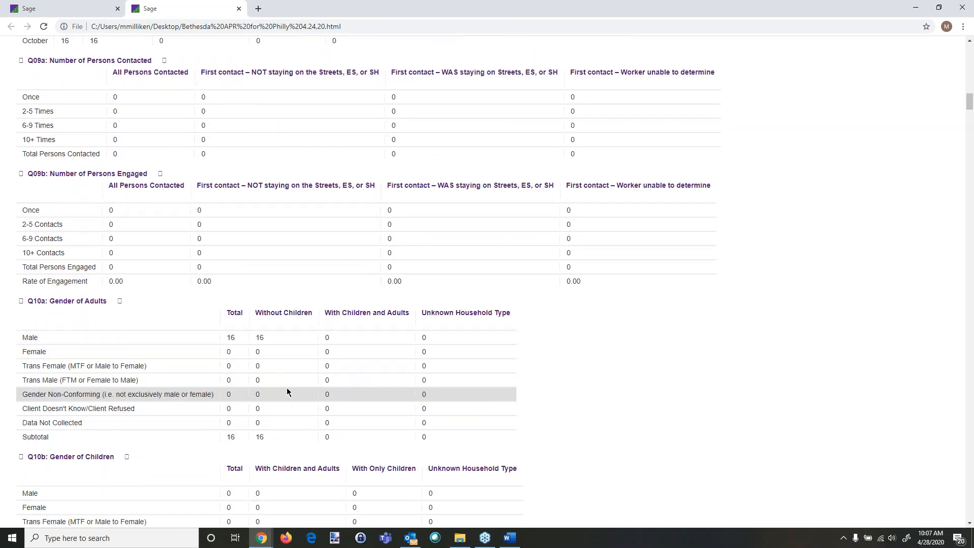
pyautogui.scroll(-4, 287, 391)
pyautogui.scroll(-9, 287, 391)
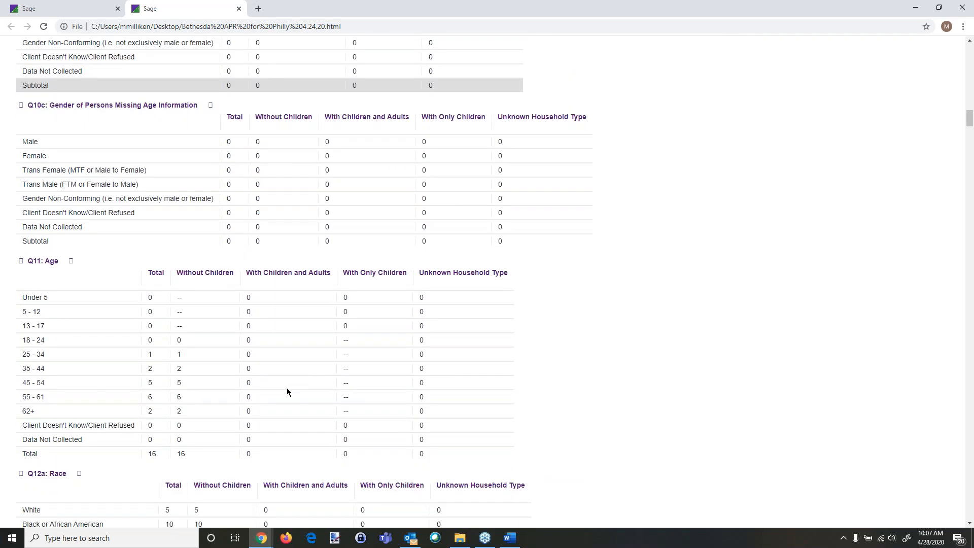
pyautogui.scroll(-7, 287, 387)
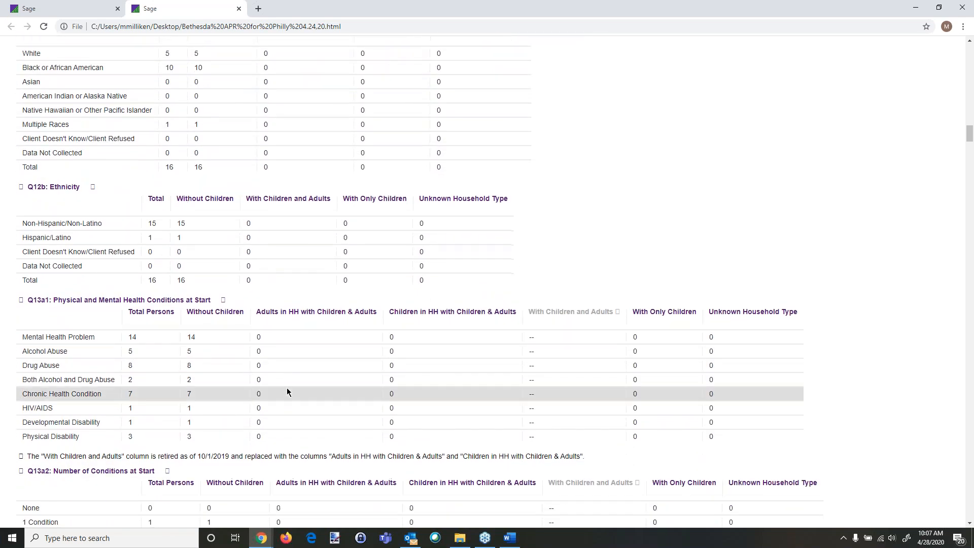
pyautogui.scroll(-1, 287, 388)
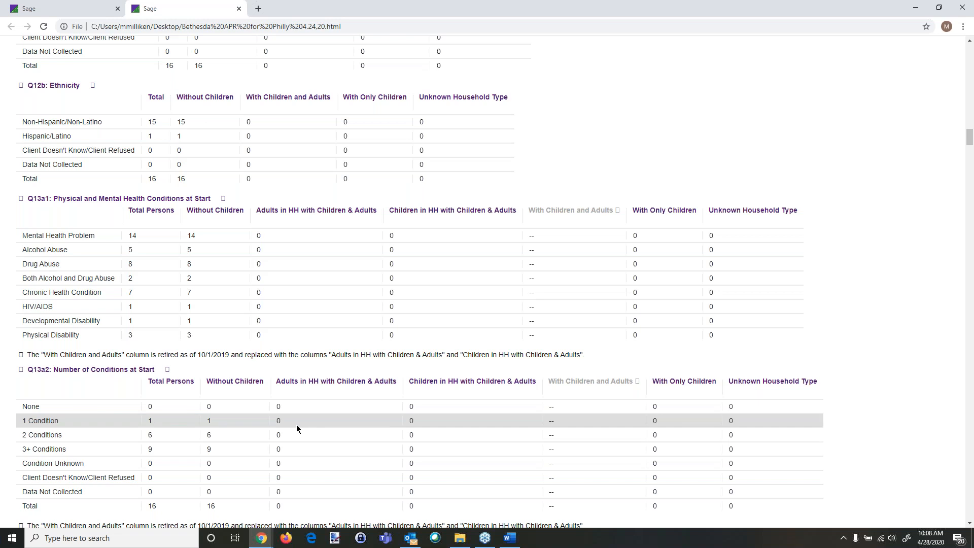
pyautogui.scroll(-3, 297, 425)
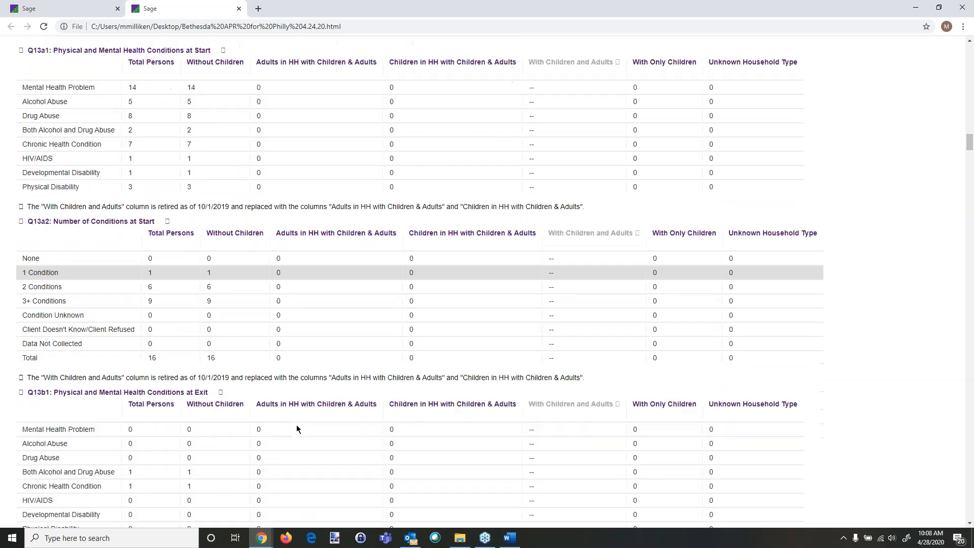
pyautogui.scroll(-2, 297, 427)
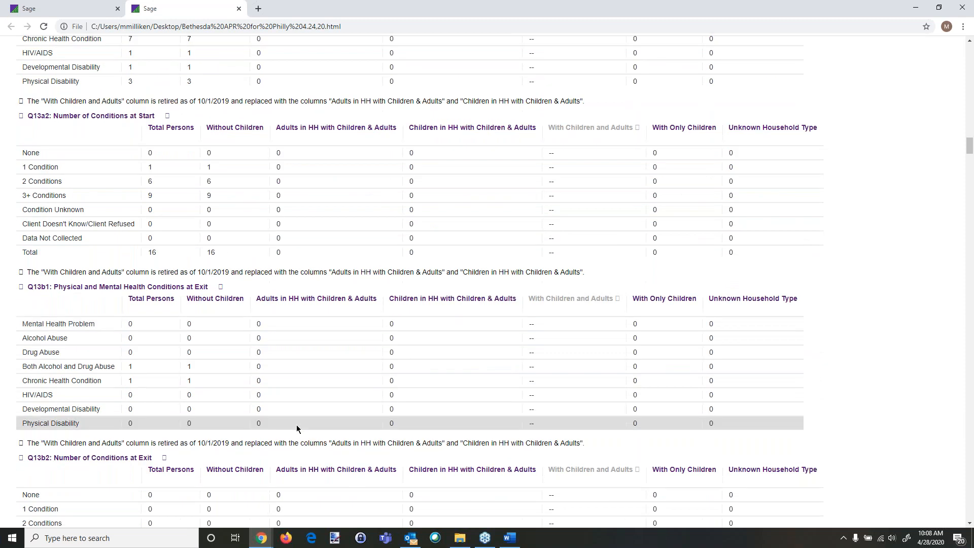
pyautogui.scroll(-11, 296, 428)
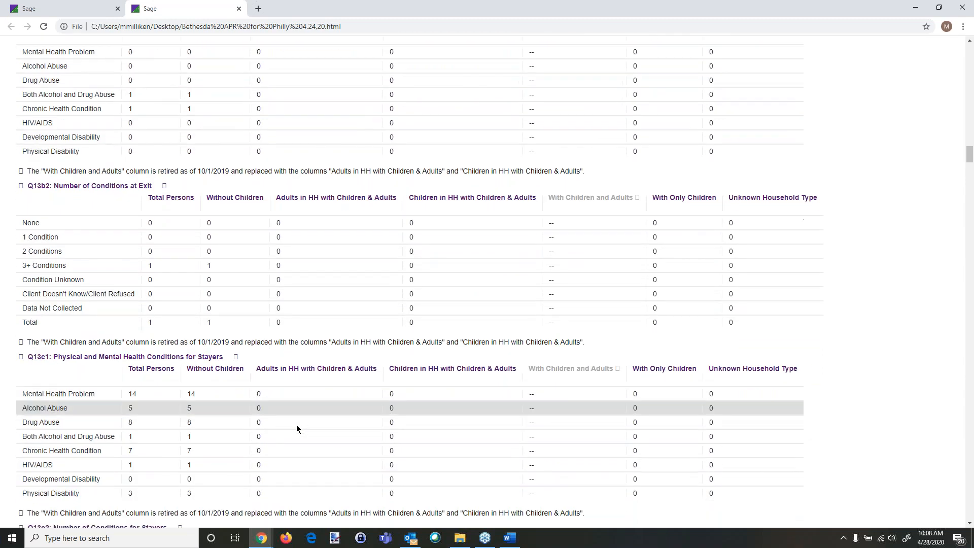
pyautogui.scroll(-5, 296, 428)
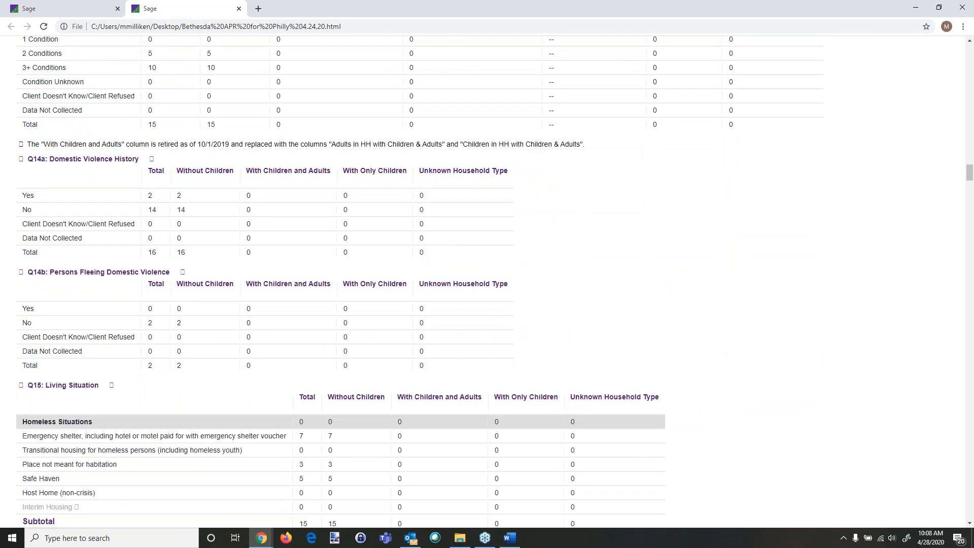
pyautogui.scroll(-3, 200, 442)
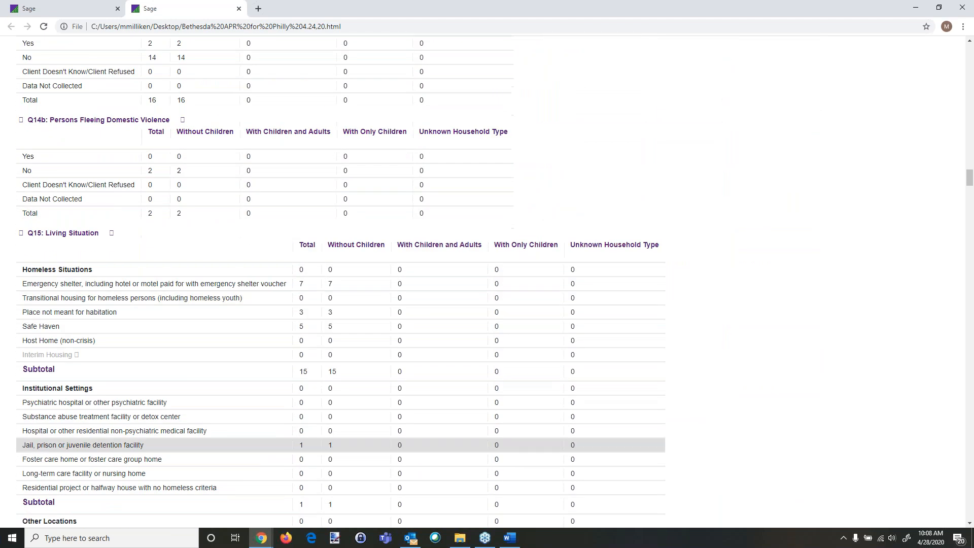
pyautogui.scroll(-3, 297, 427)
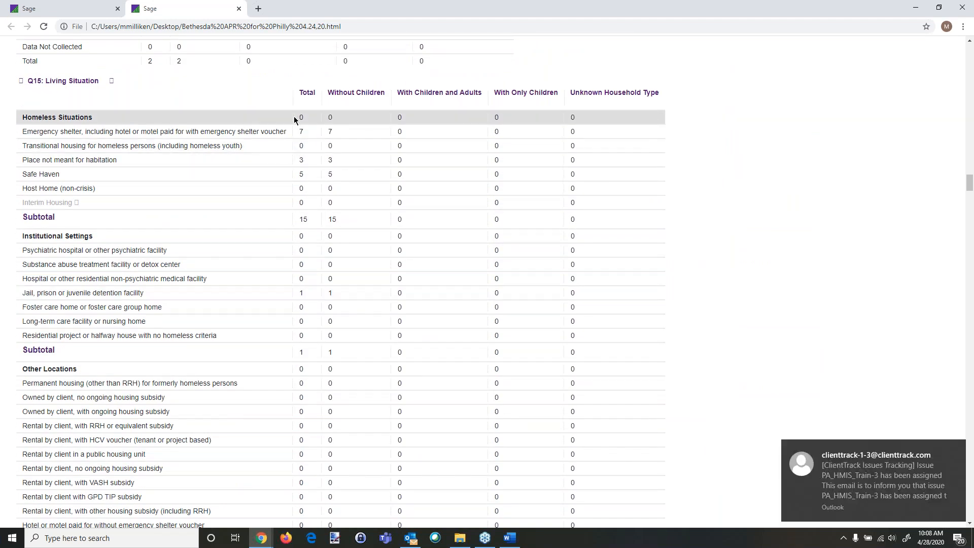
pyautogui.click(939, 450)
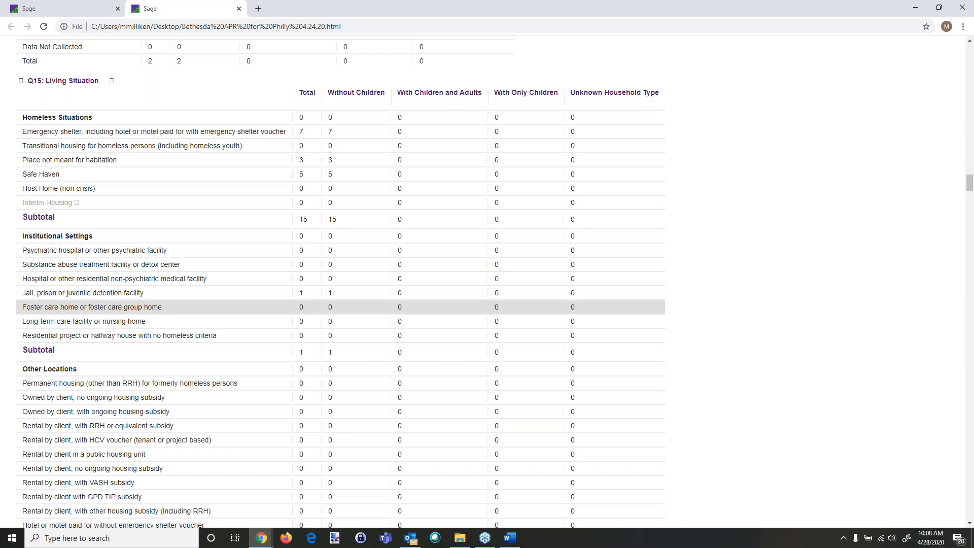
# Step: Examine the report's living situation and cash income tables
pyautogui.scroll(-2, 303, 307)
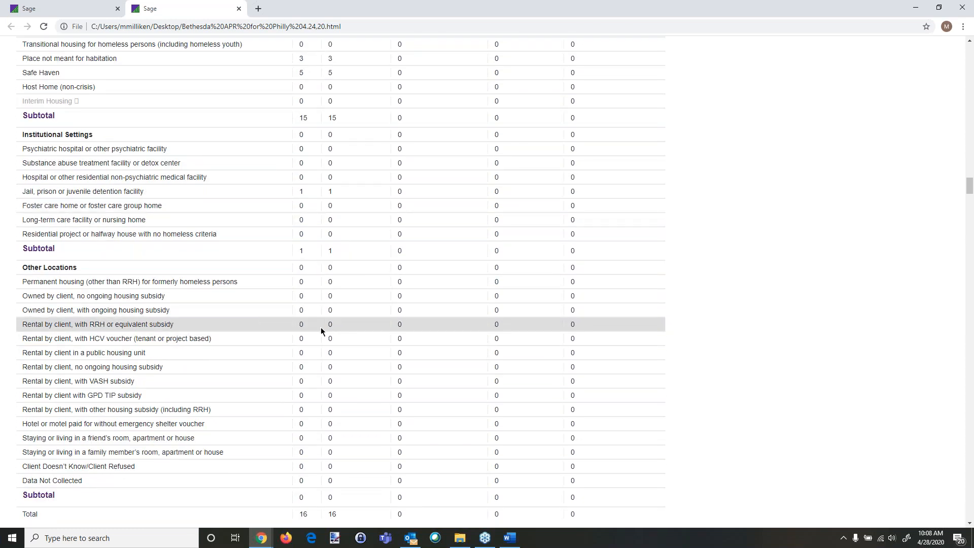
pyautogui.scroll(-1, 282, 334)
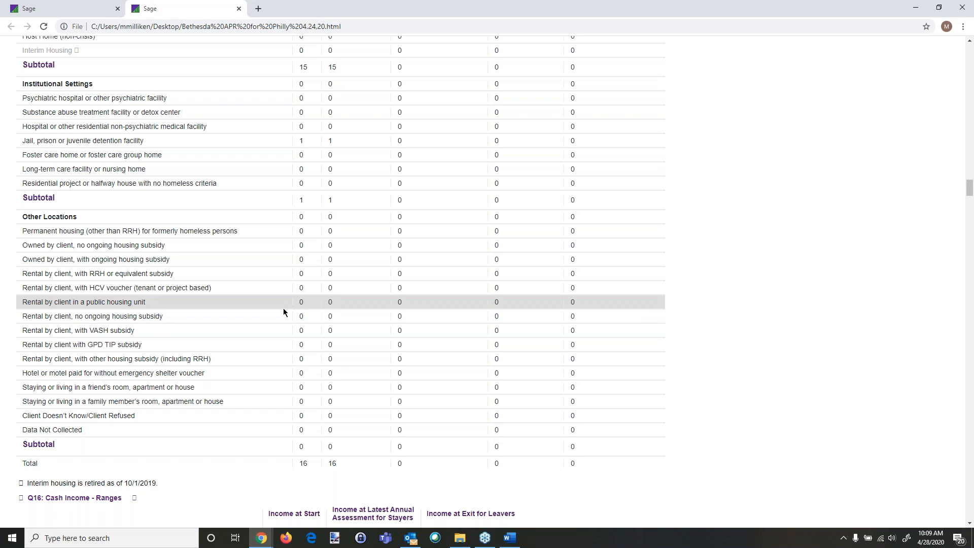
pyautogui.scroll(-4, 283, 309)
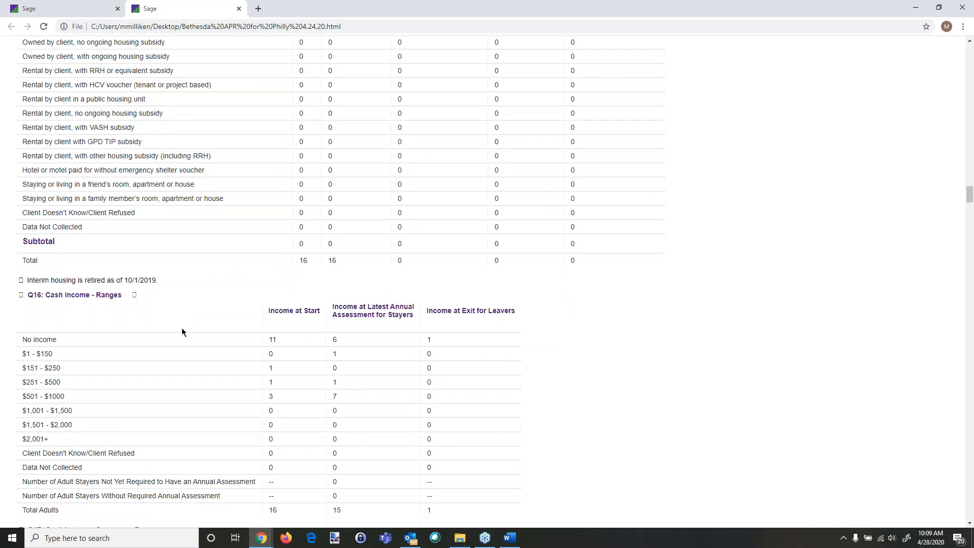
pyautogui.scroll(-3, 197, 336)
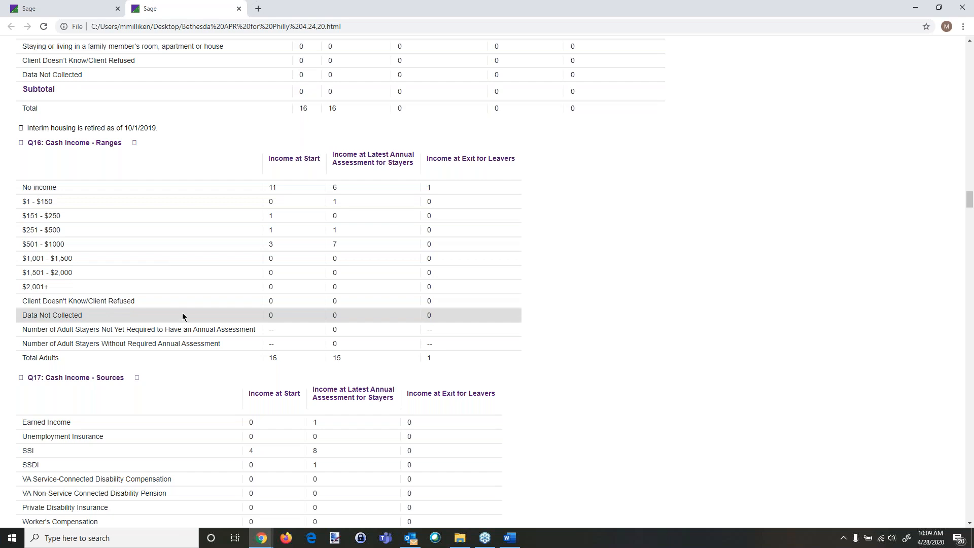
pyautogui.scroll(-6, 193, 337)
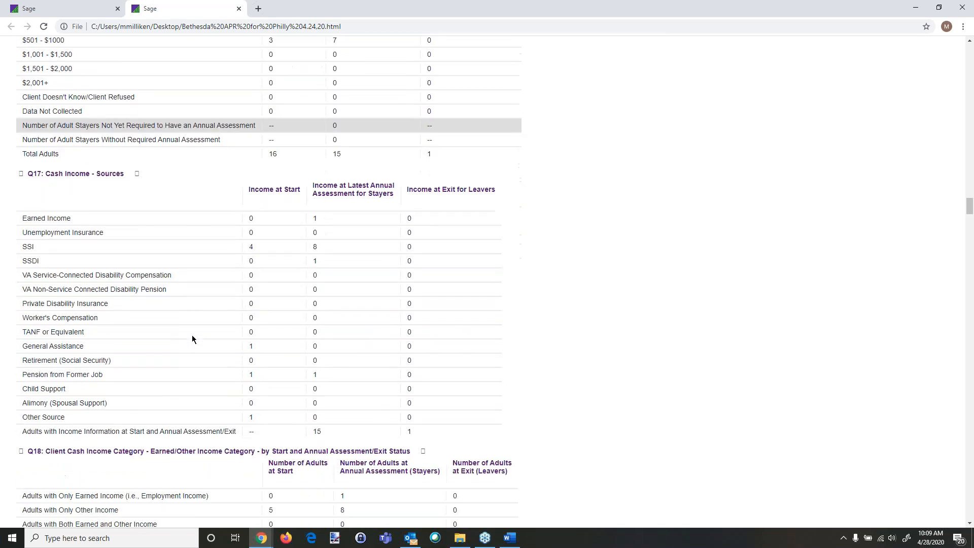
pyautogui.scroll(-5, 192, 335)
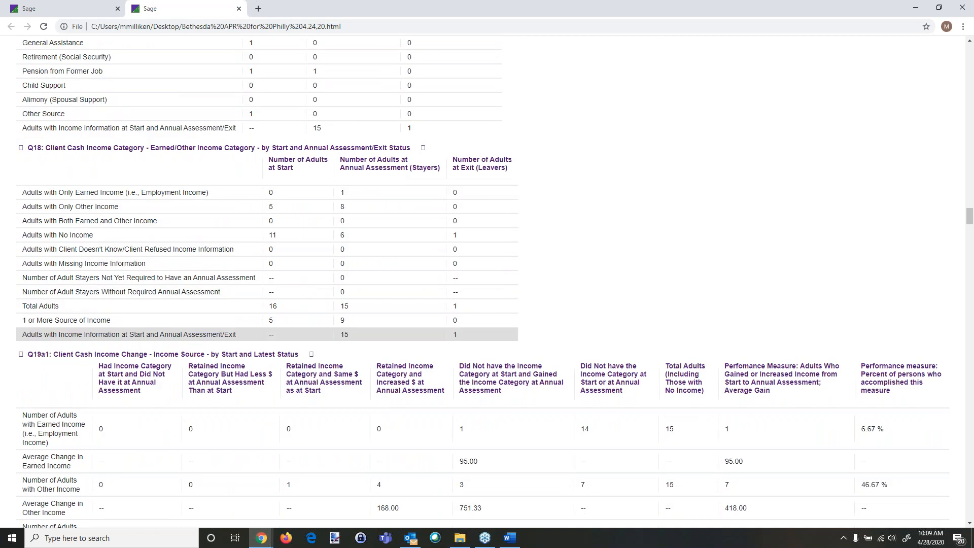
pyautogui.scroll(-1, 189, 327)
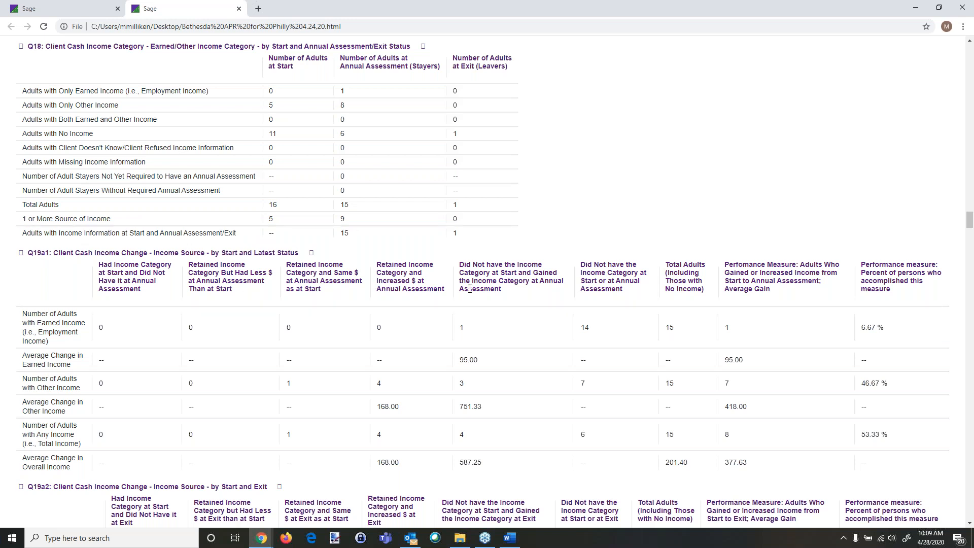
pyautogui.scroll(-4, 346, 340)
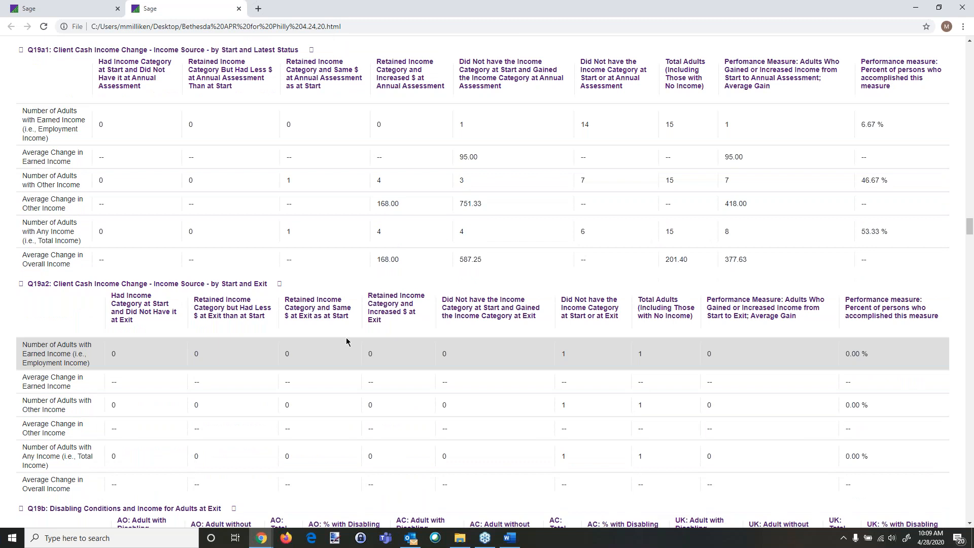
pyautogui.scroll(1, 346, 339)
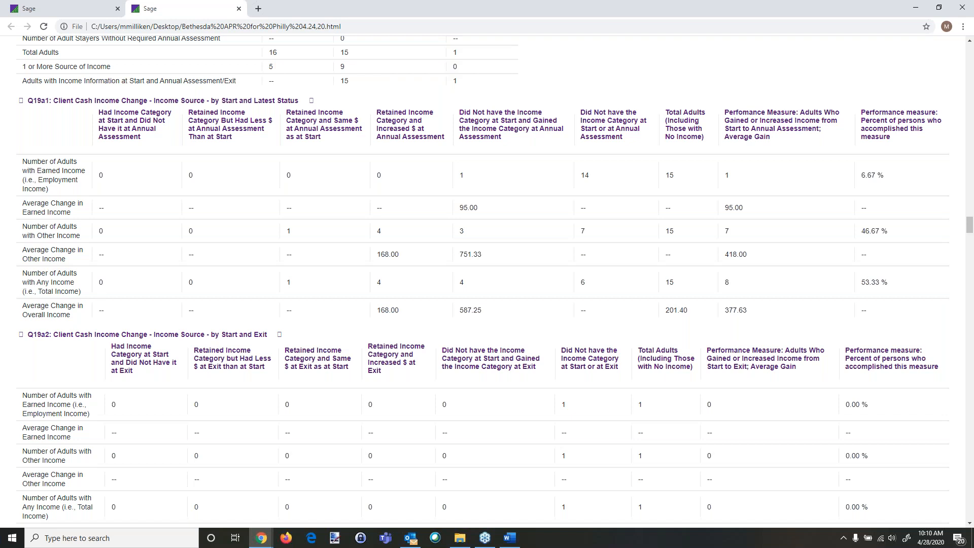
# Step: Examine the report's income change, disabling condition, non-cash benefit, health insurance and length of participation tables
pyautogui.moveTo(900, 450)
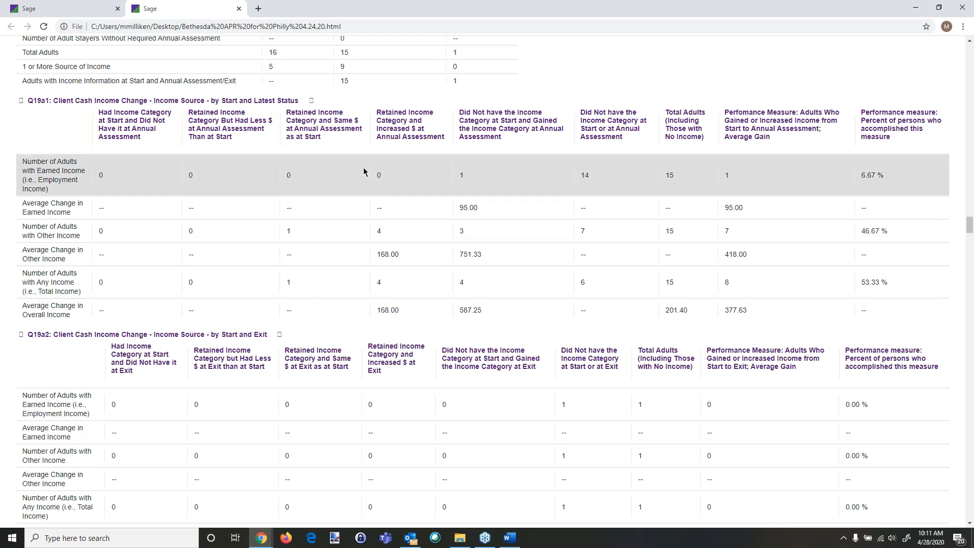
pyautogui.scroll(-6, 344, 246)
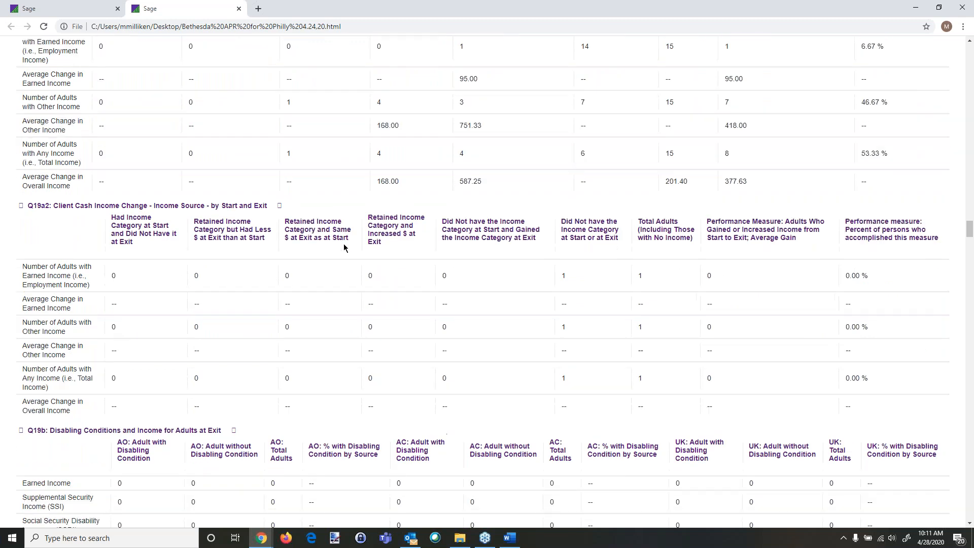
pyautogui.scroll(-3, 344, 248)
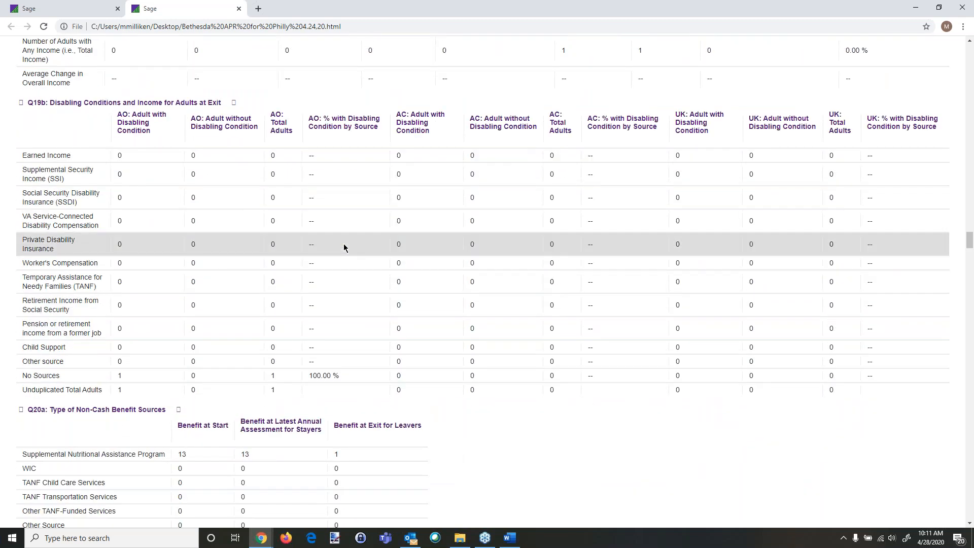
pyautogui.scroll(-3, 455, 432)
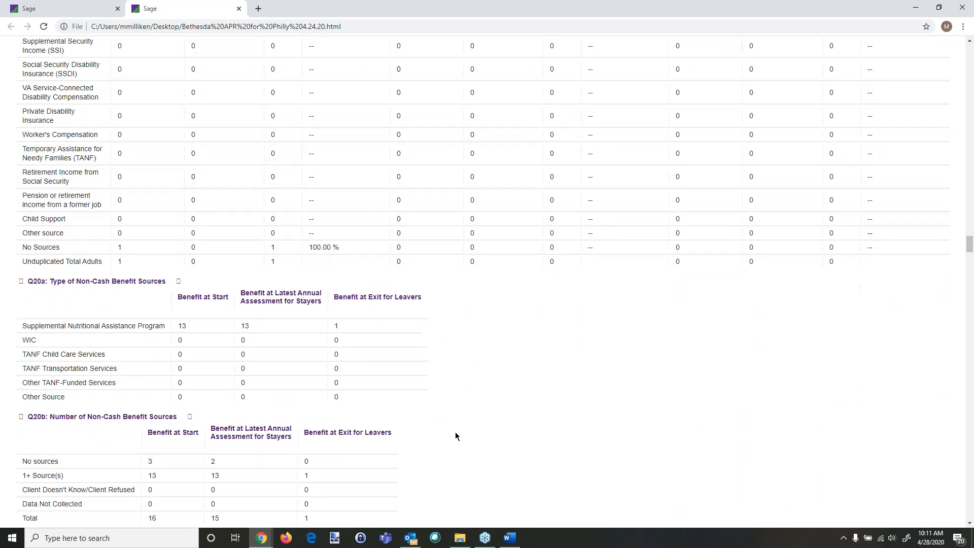
pyautogui.scroll(-3, 455, 433)
pyautogui.scroll(-3, 535, 359)
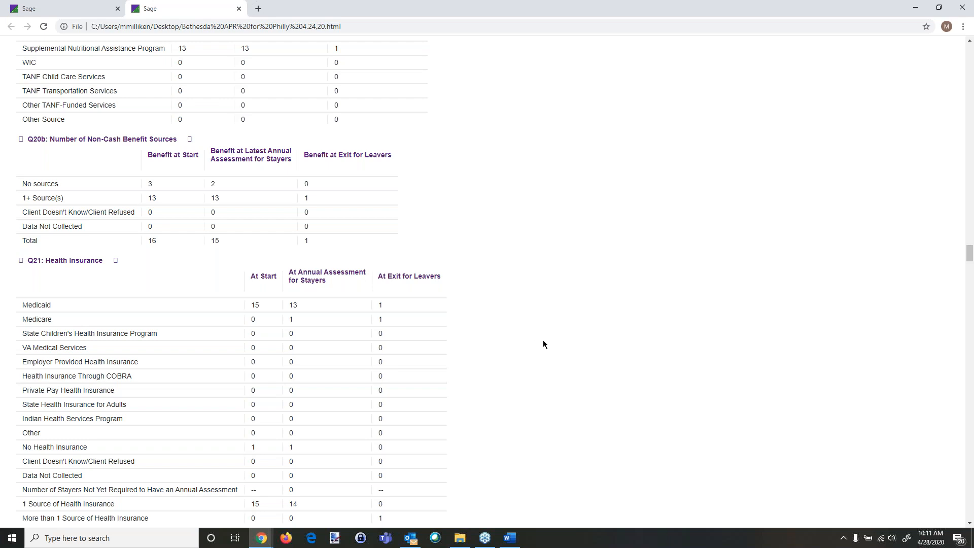
pyautogui.scroll(-2, 542, 340)
pyautogui.scroll(-3, 202, 352)
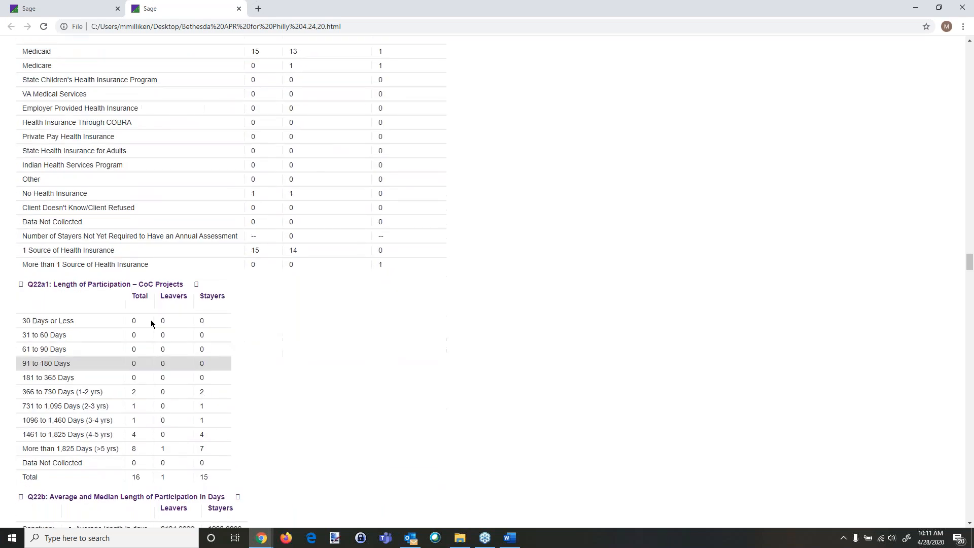
pyautogui.scroll(15, 206, 404)
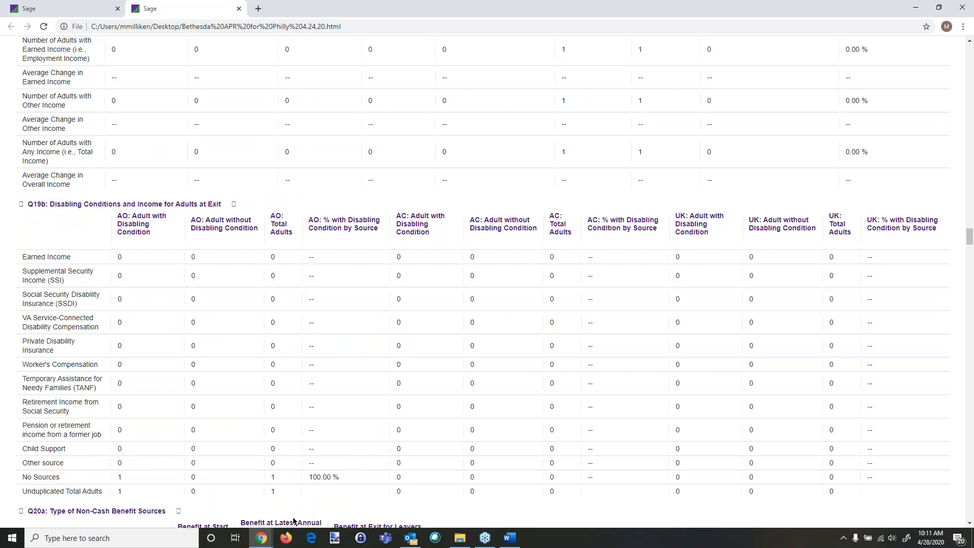
# Step: Switch back to ClientTrack and open the CSV APR - FY2020 export from the Reports workspace
pyautogui.moveTo(261, 537)
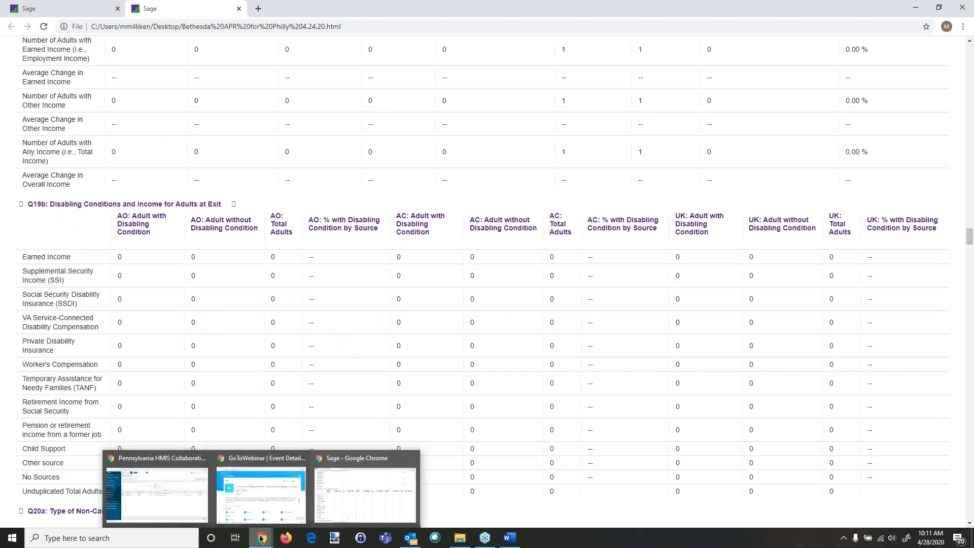
pyautogui.click(188, 499)
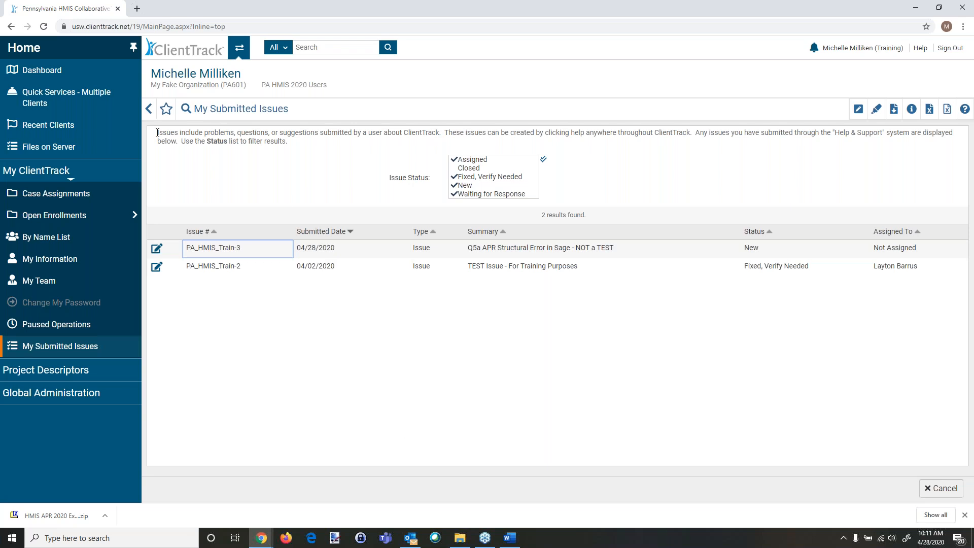
pyautogui.click(239, 47)
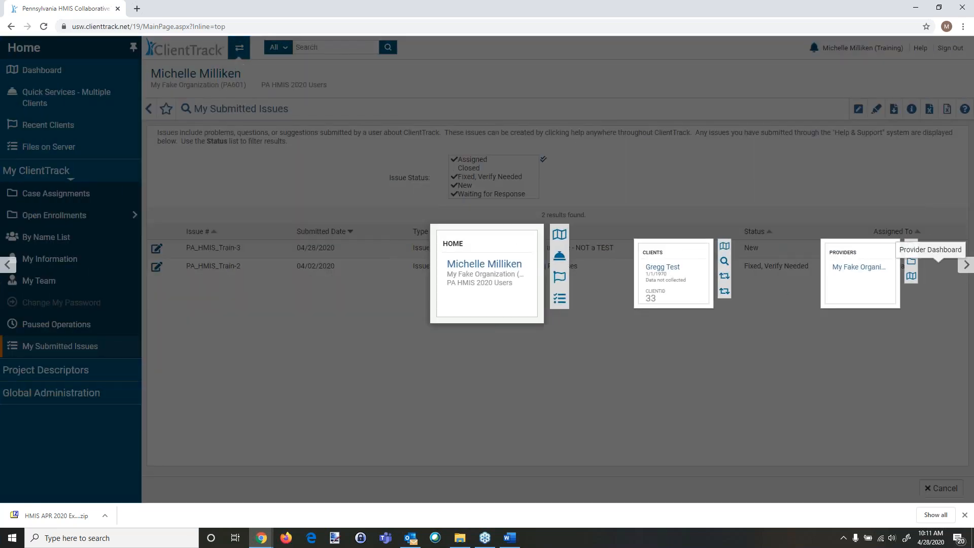
pyautogui.click(965, 265)
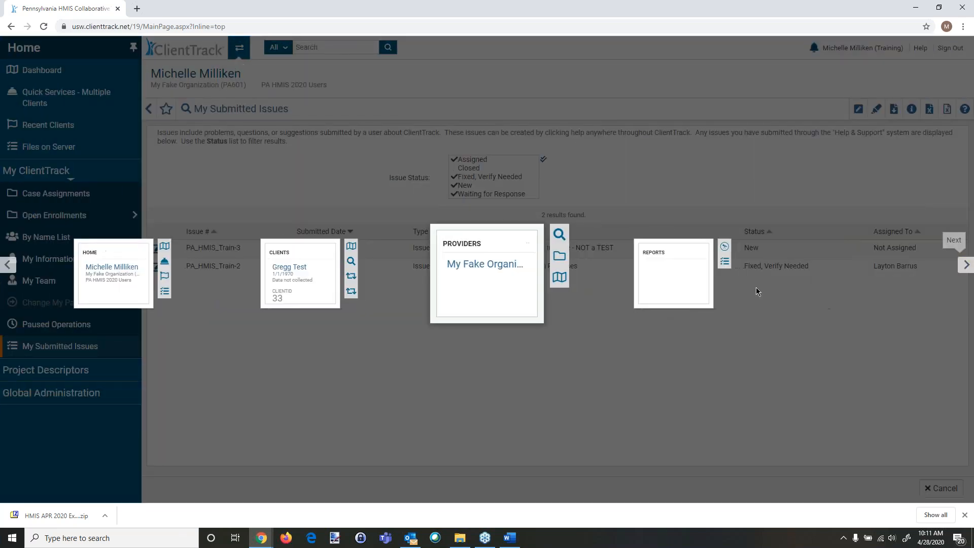
pyautogui.click(680, 276)
pyautogui.click(53, 161)
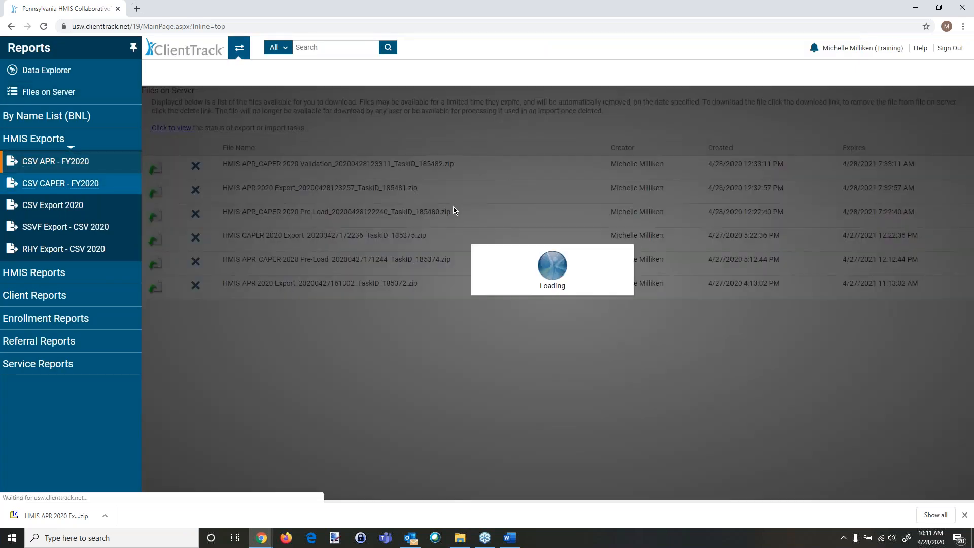
# Step: Review the CSV APR - FY2020 export's date range, organization, grant, program and validation file parameters
pyautogui.scroll(-1, 558, 284)
pyautogui.scroll(-2, 558, 294)
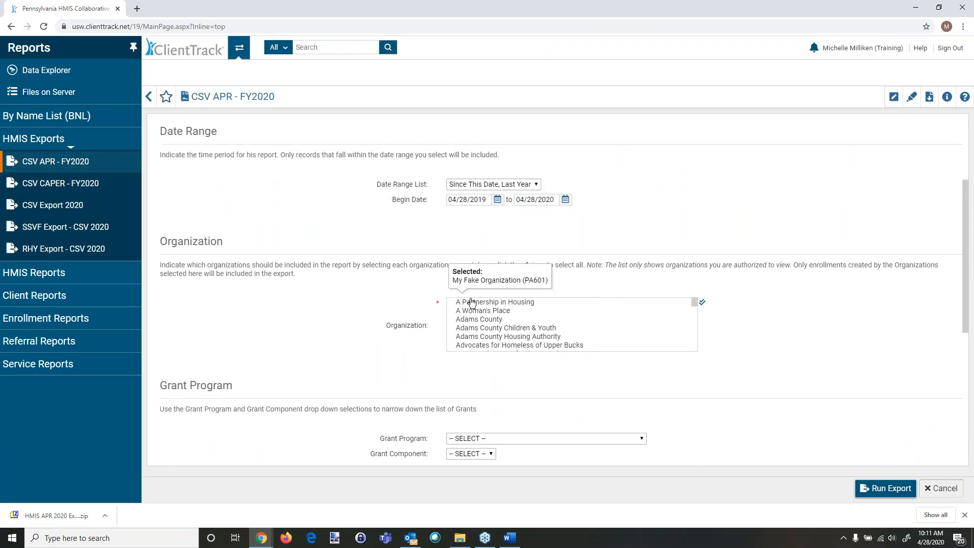
pyautogui.scroll(-2, 489, 297)
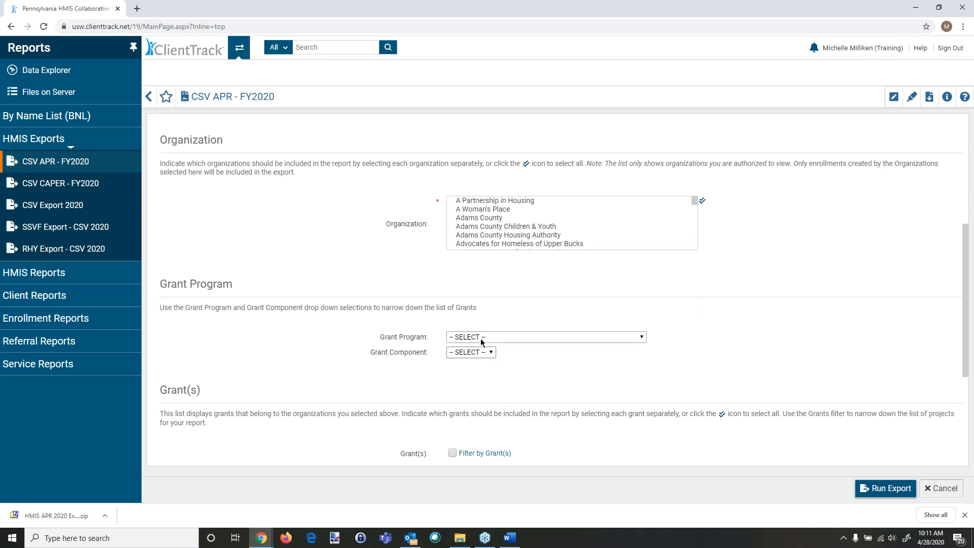
pyautogui.scroll(-1, 456, 337)
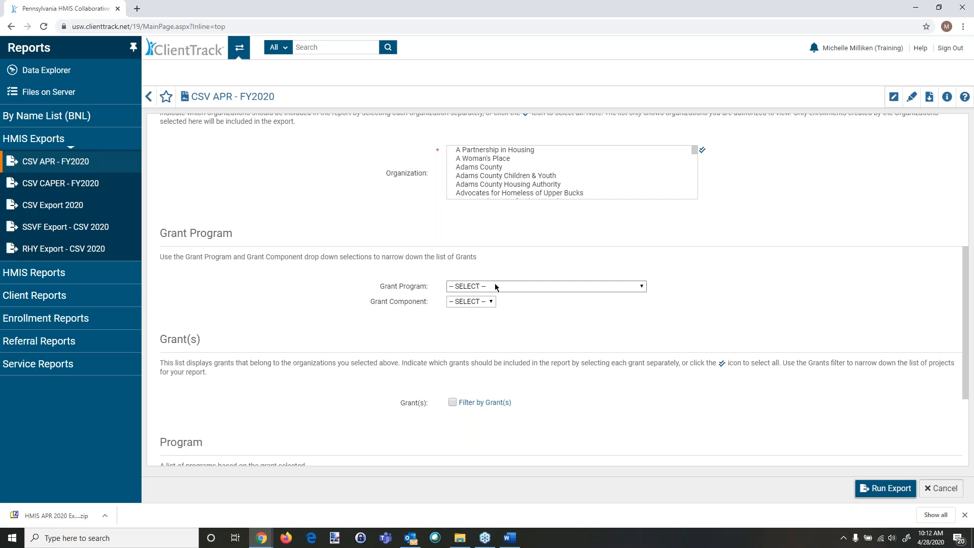
pyautogui.scroll(-2, 421, 271)
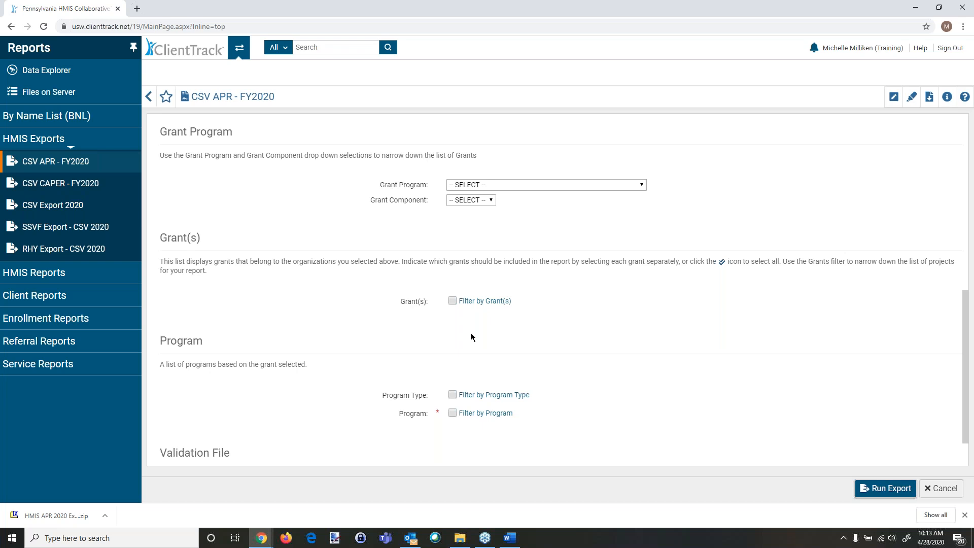
# Step: Switch to the Clients workspace, search by partial first and last name, and open the matching test client
pyautogui.click(239, 49)
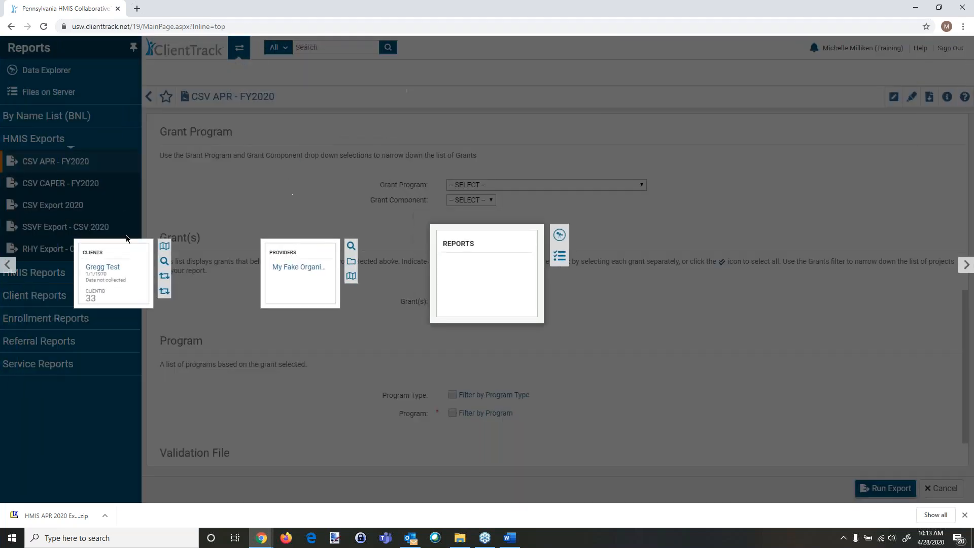
pyautogui.click(113, 264)
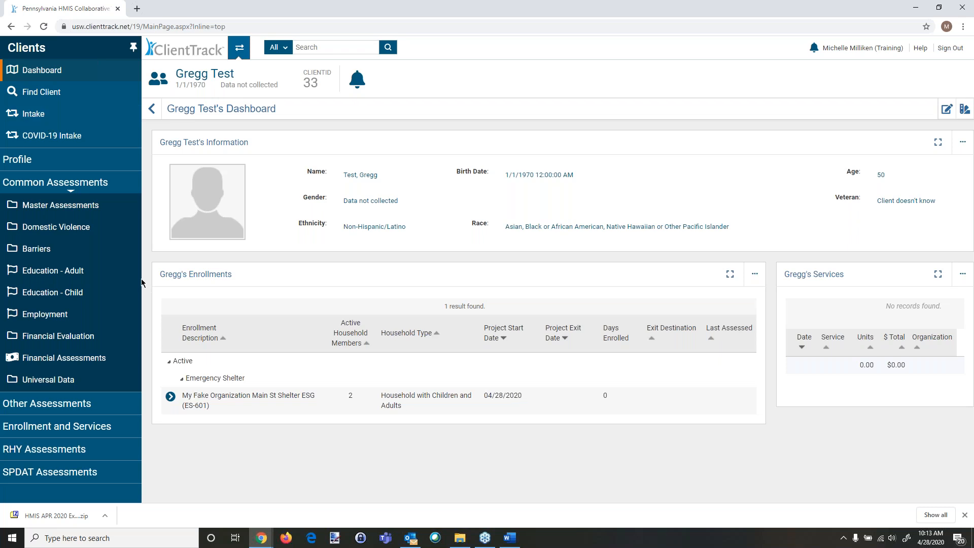
pyautogui.click(57, 210)
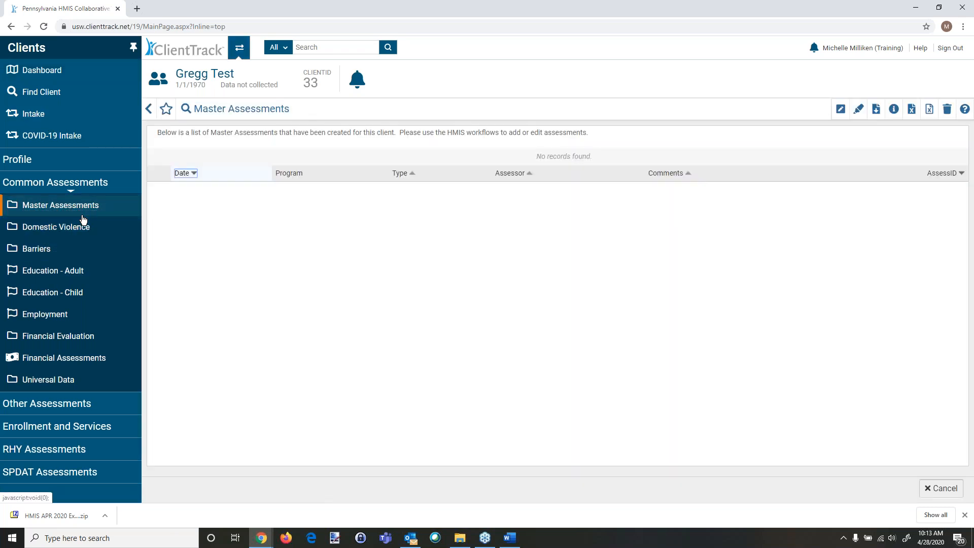
pyautogui.click(61, 97)
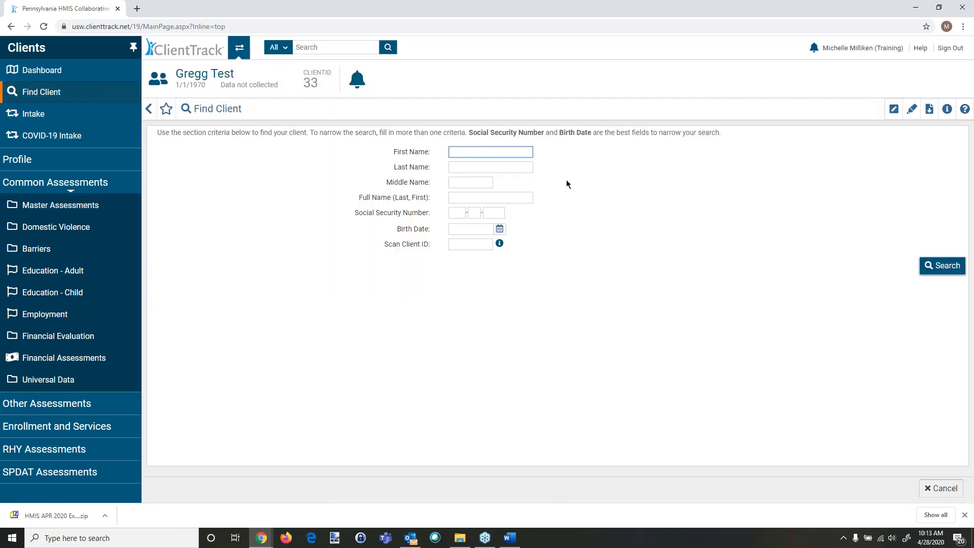
pyautogui.write('just')
pyautogui.press('Tab')
pyautogui.write('tes')
pyautogui.press('Return')
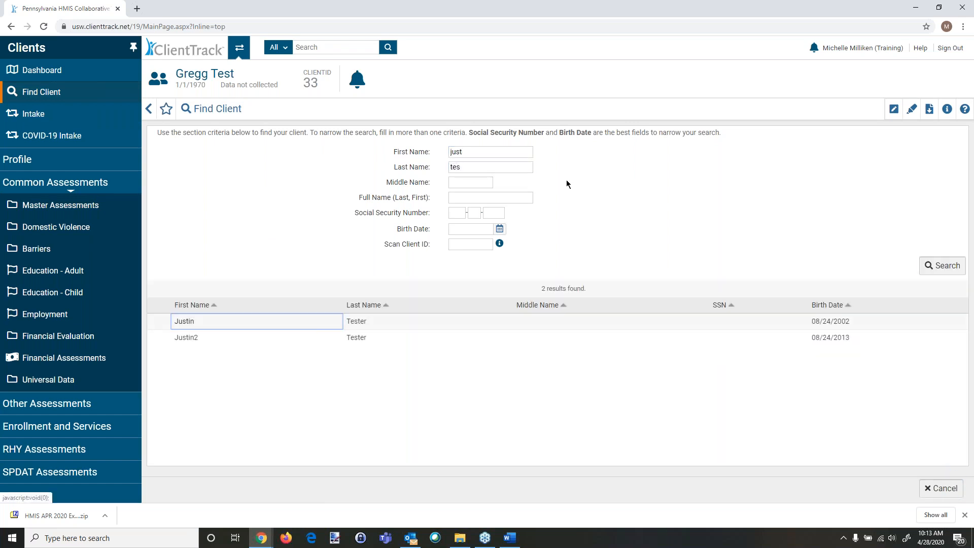
pyautogui.click(259, 321)
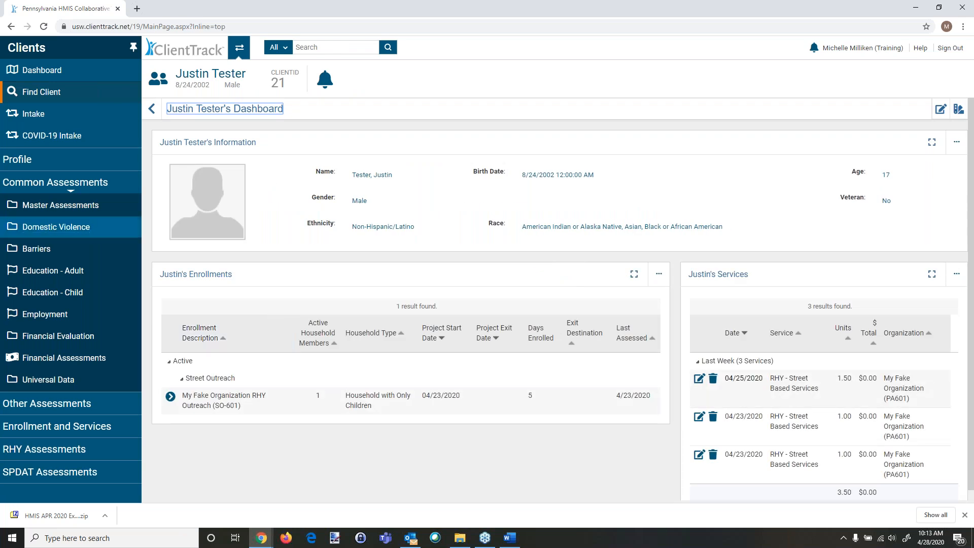
# Step: Browse the client's master assessment and its status, then the RHY, other and common assessment menus
pyautogui.click(97, 206)
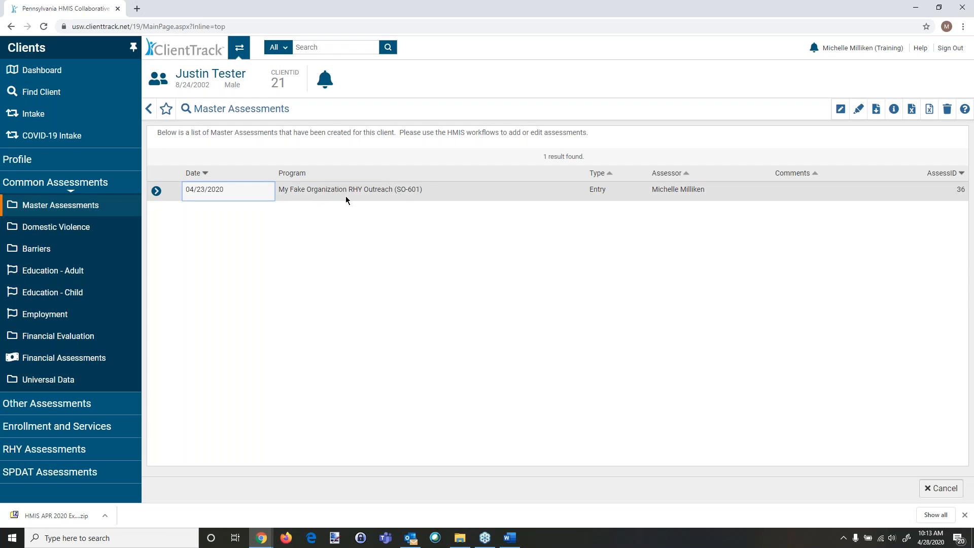
pyautogui.click(156, 191)
pyautogui.click(179, 205)
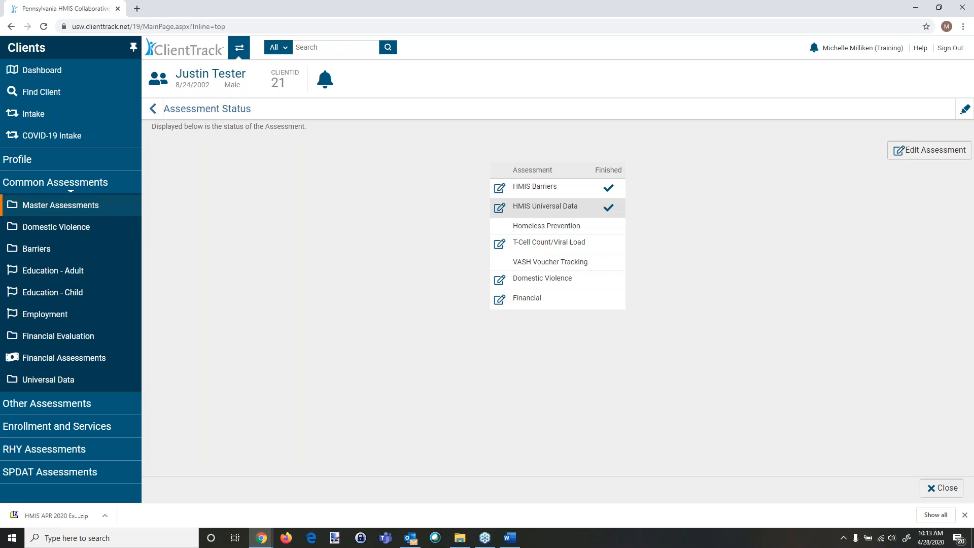
pyautogui.click(53, 452)
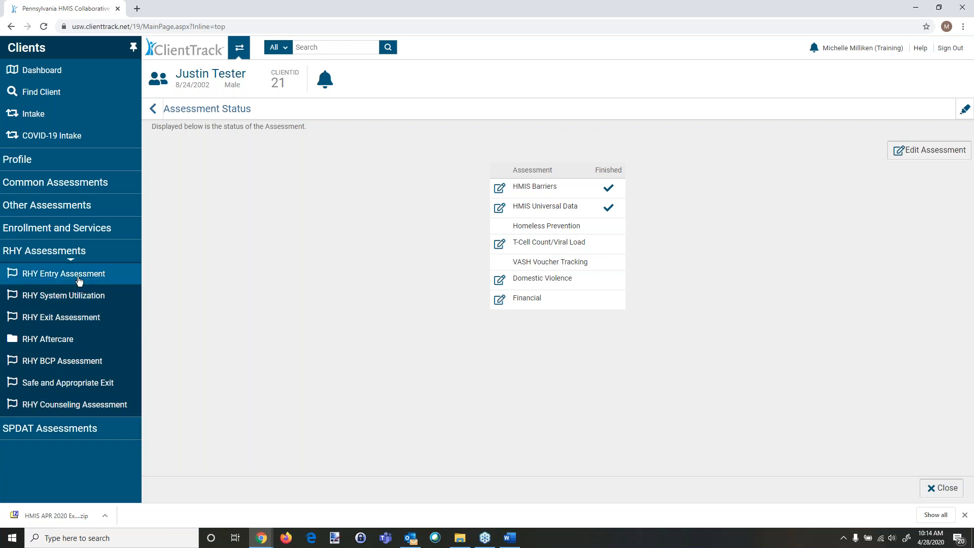
pyautogui.click(56, 72)
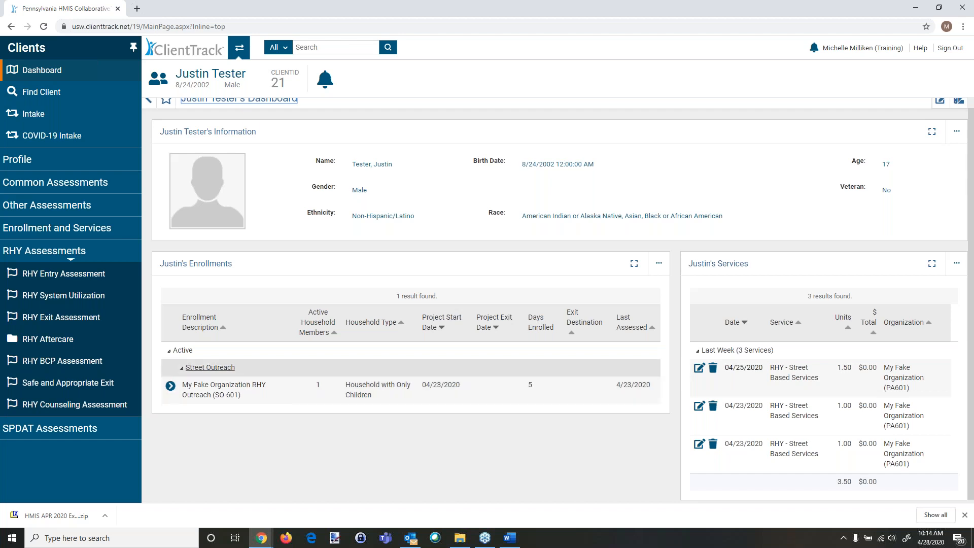
pyautogui.click(70, 206)
pyautogui.click(71, 184)
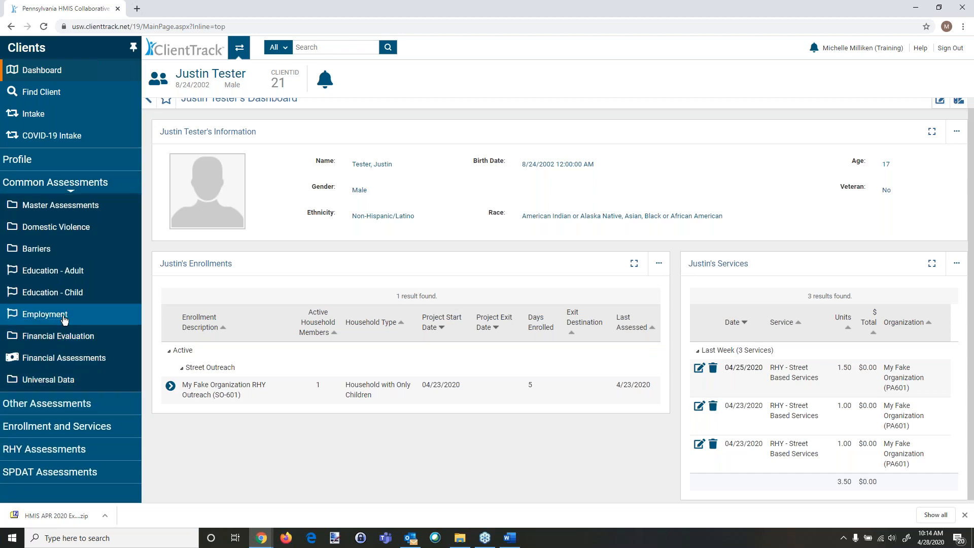
pyautogui.click(49, 274)
pyautogui.click(885, 156)
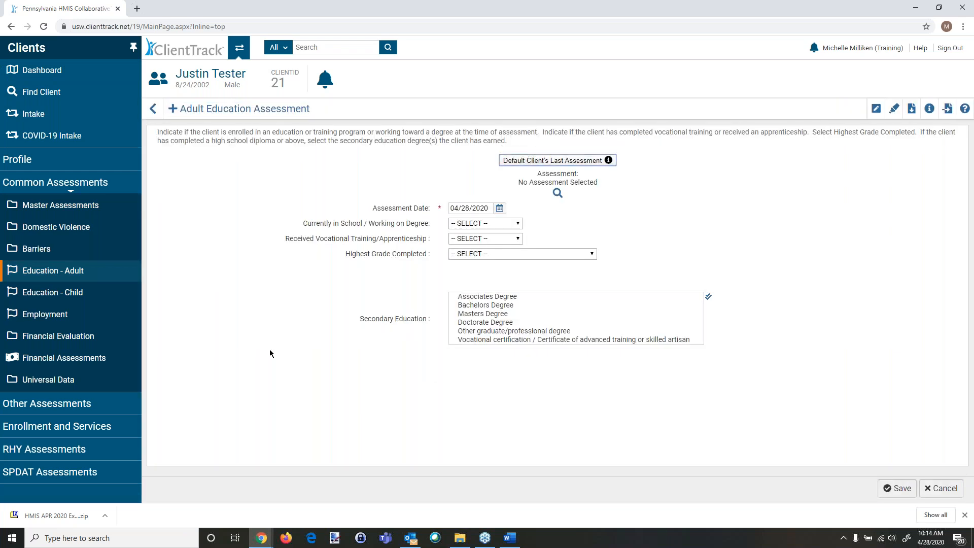
pyautogui.click(479, 223)
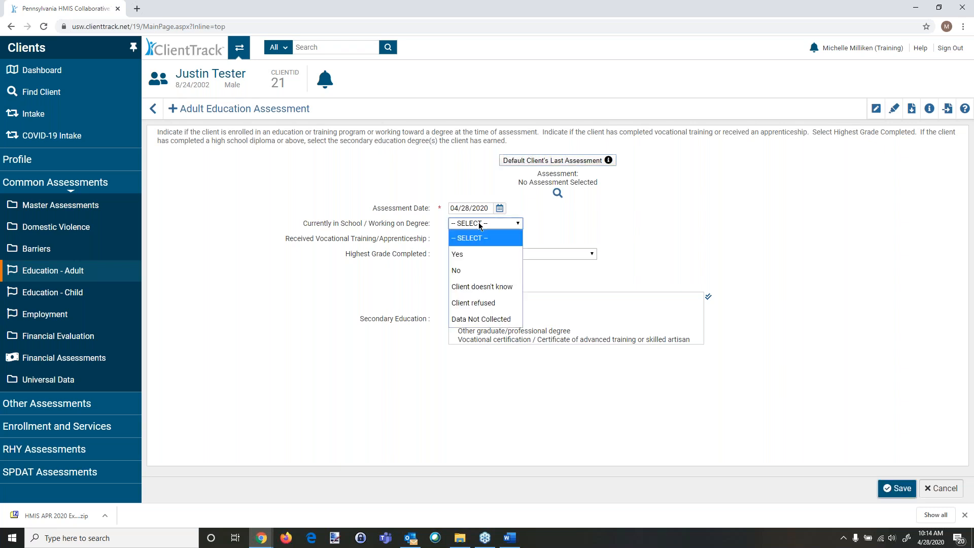
pyautogui.click(465, 255)
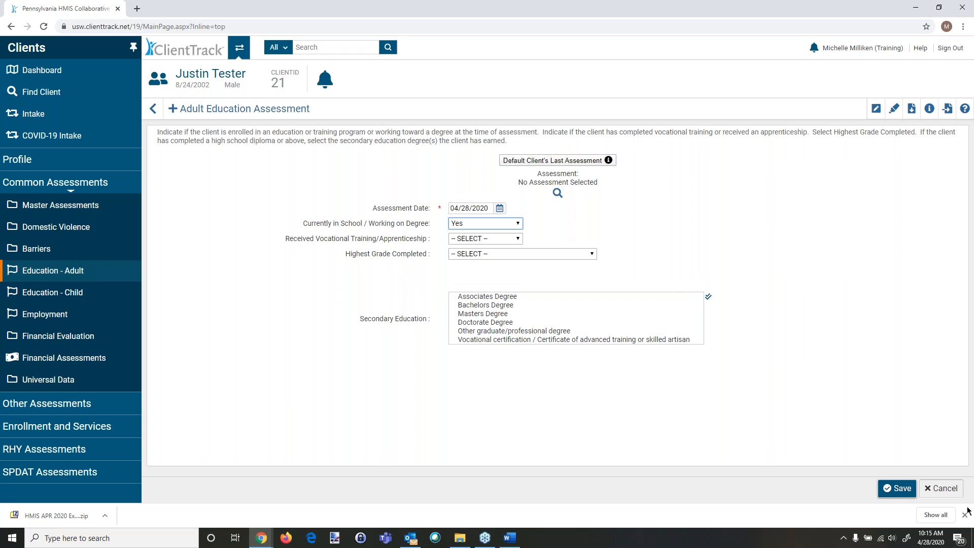
pyautogui.click(939, 489)
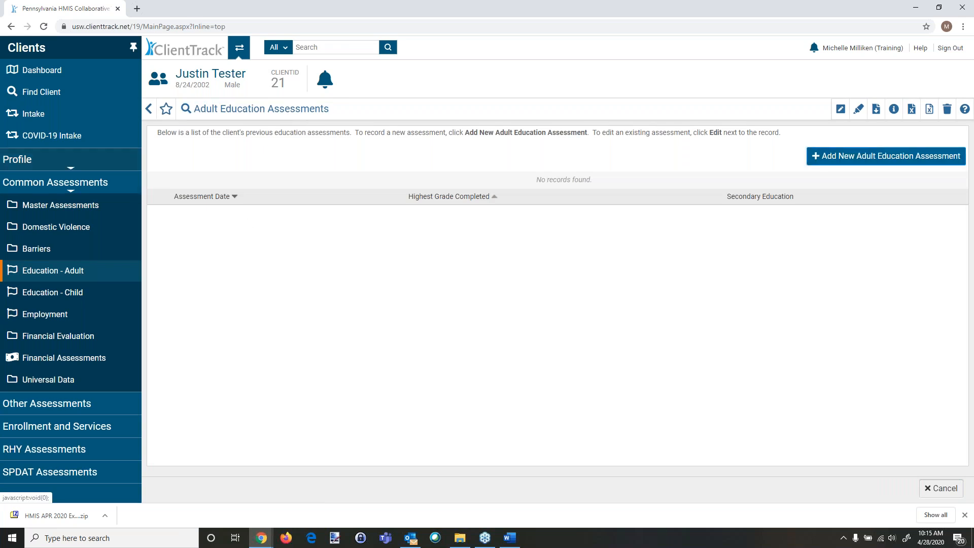
# Step: Return through the workspace switcher to the Home workspace's My Submitted Issues list
pyautogui.click(68, 75)
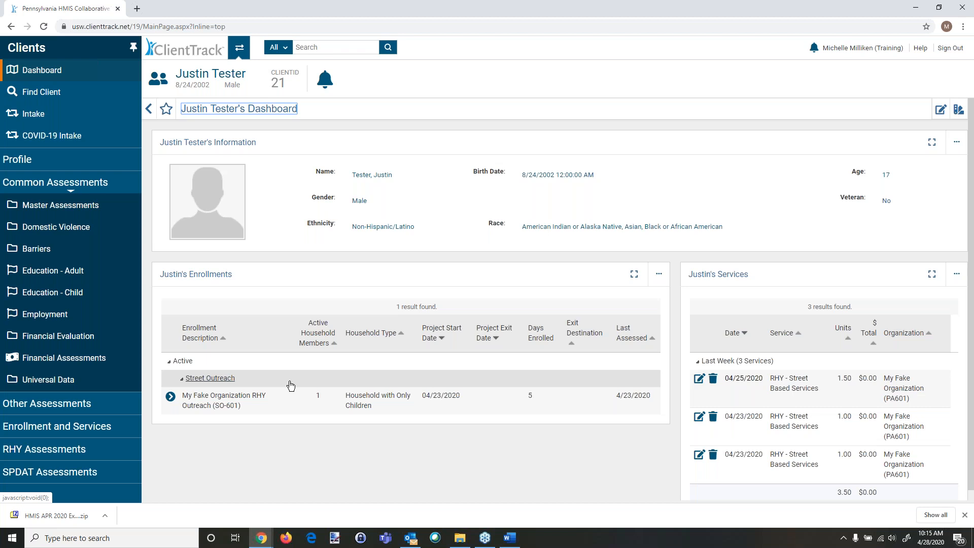
pyautogui.click(240, 48)
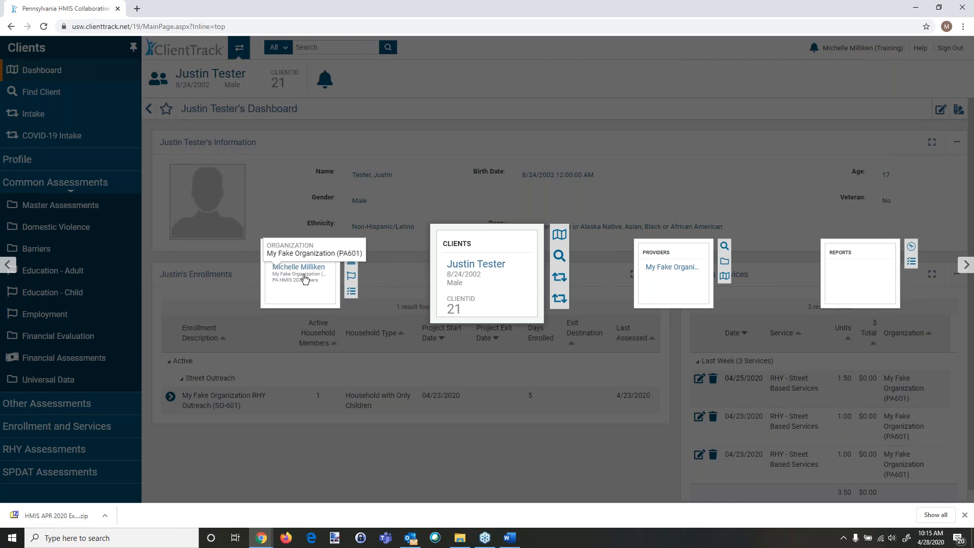
pyautogui.click(304, 279)
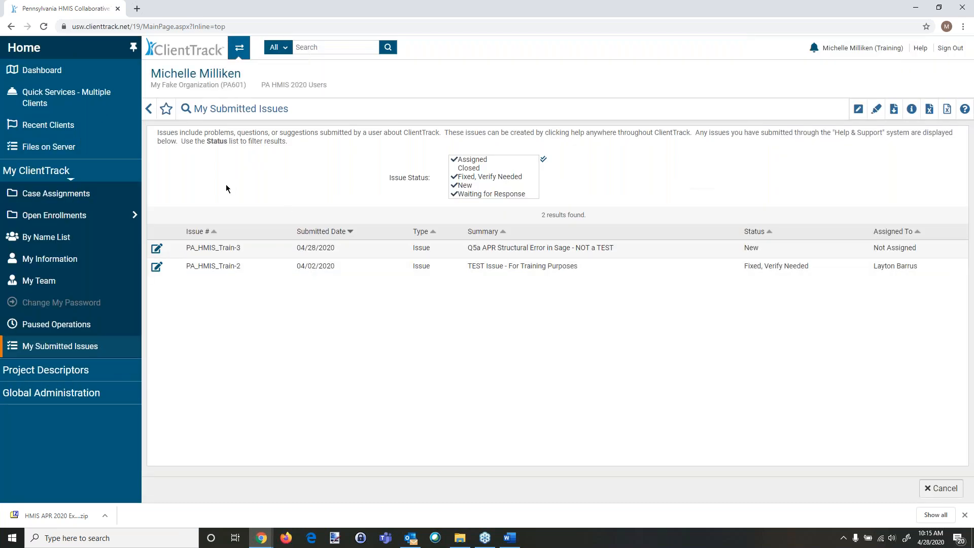
pyautogui.moveTo(29, 220)
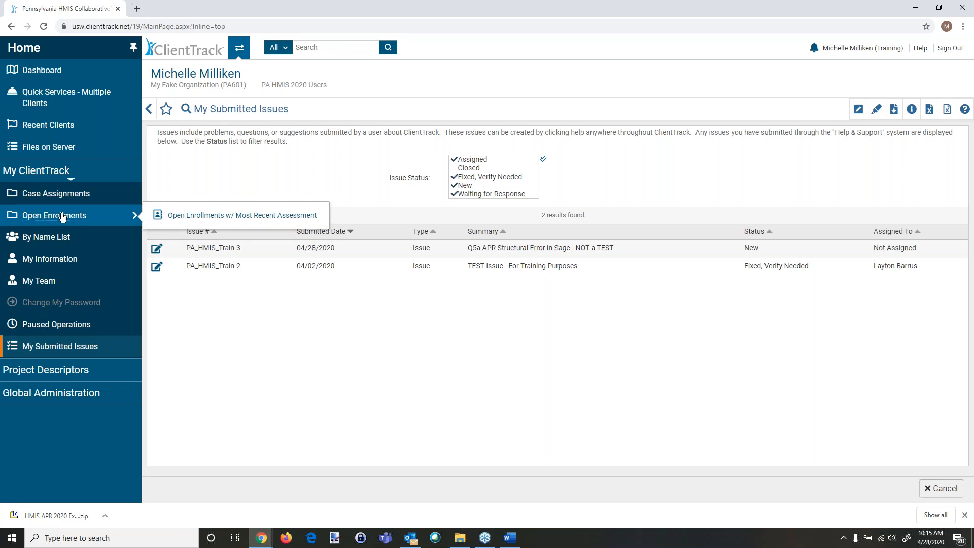
# Step: Open the Open Enrollments w/ Most Recent Assessment report for My Fake Organization Permanent Housing (PSH-601), with assessments older than 350 days
pyautogui.click(247, 219)
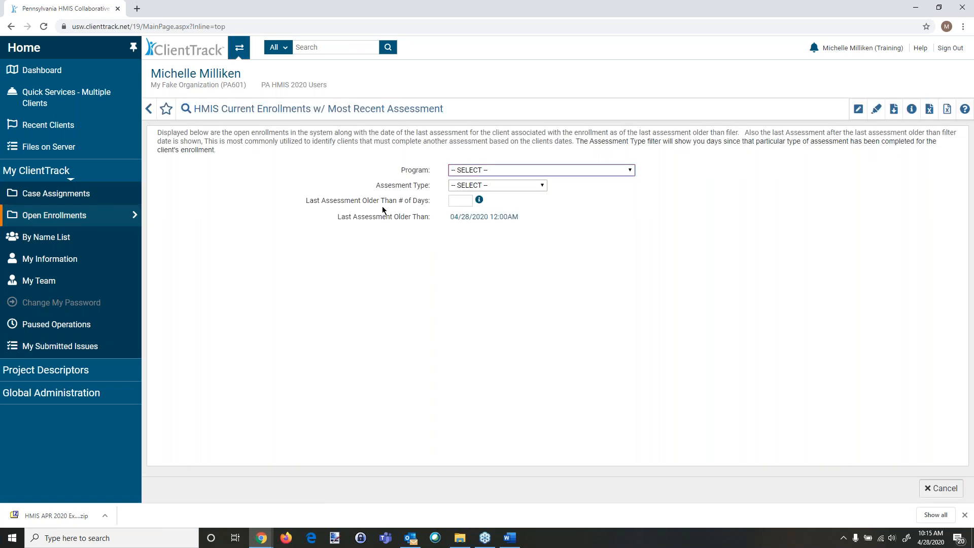
pyautogui.click(484, 172)
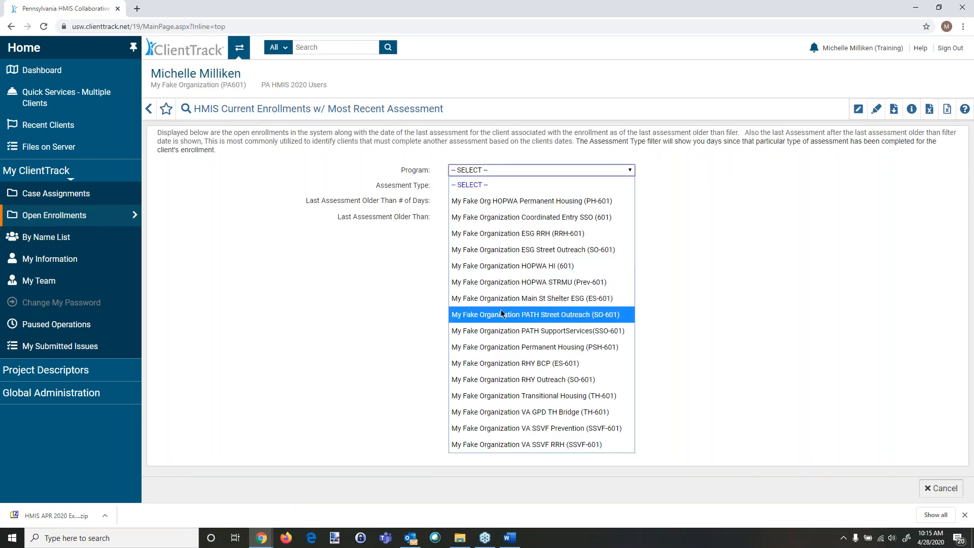
pyautogui.click(500, 347)
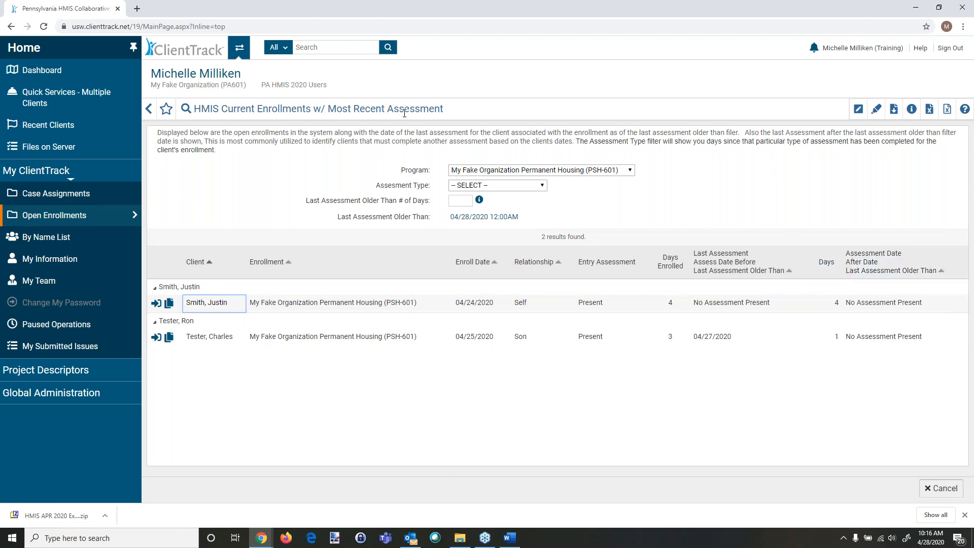
pyautogui.click(455, 203)
pyautogui.write('350')
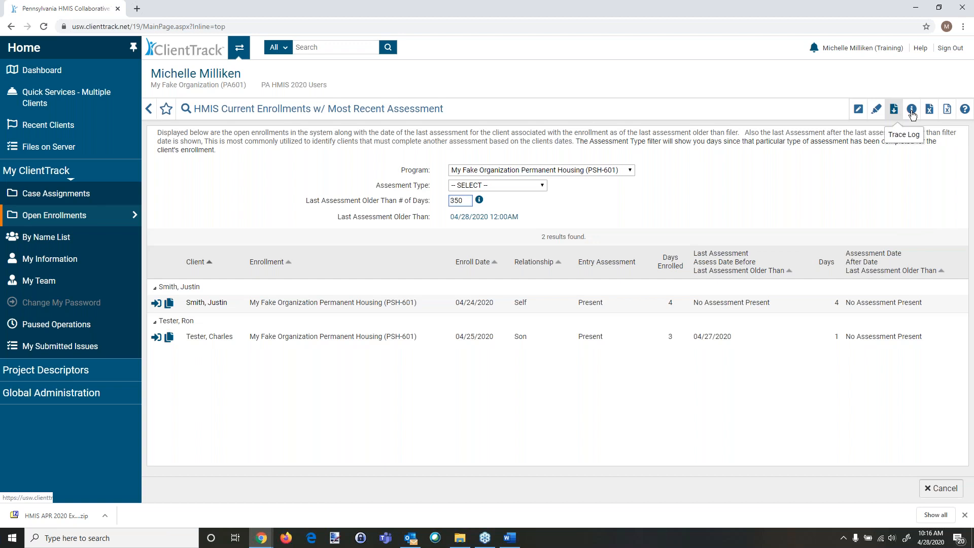
pyautogui.click(947, 112)
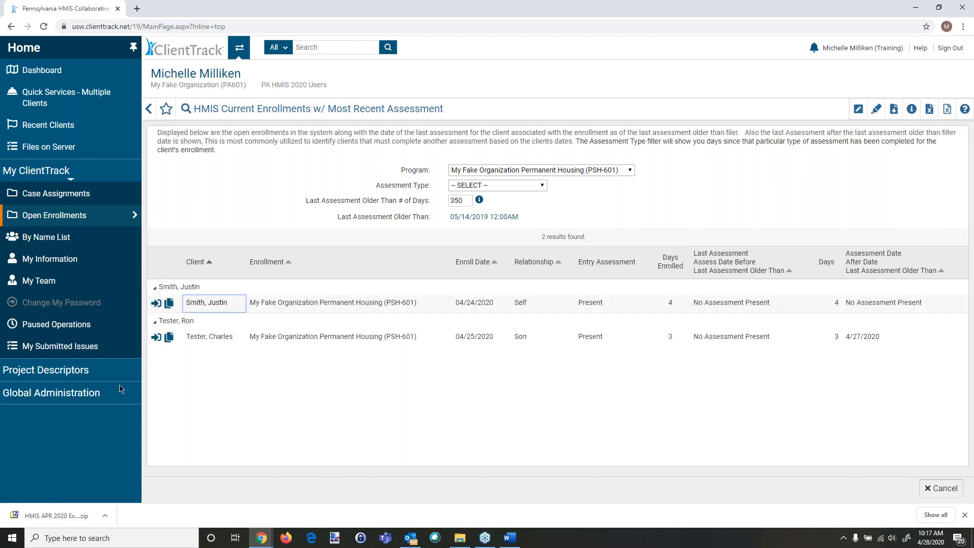
pyautogui.click(53, 515)
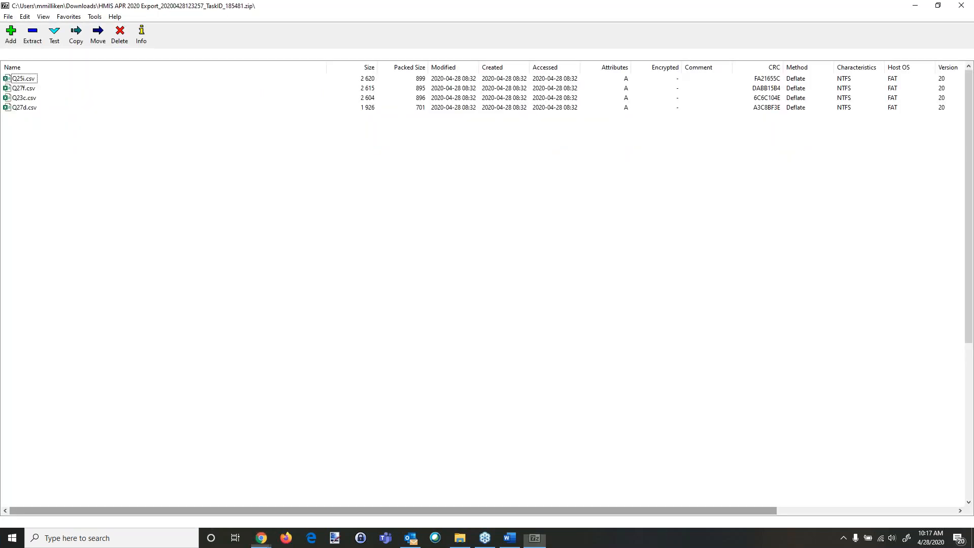
pyautogui.click(963, 7)
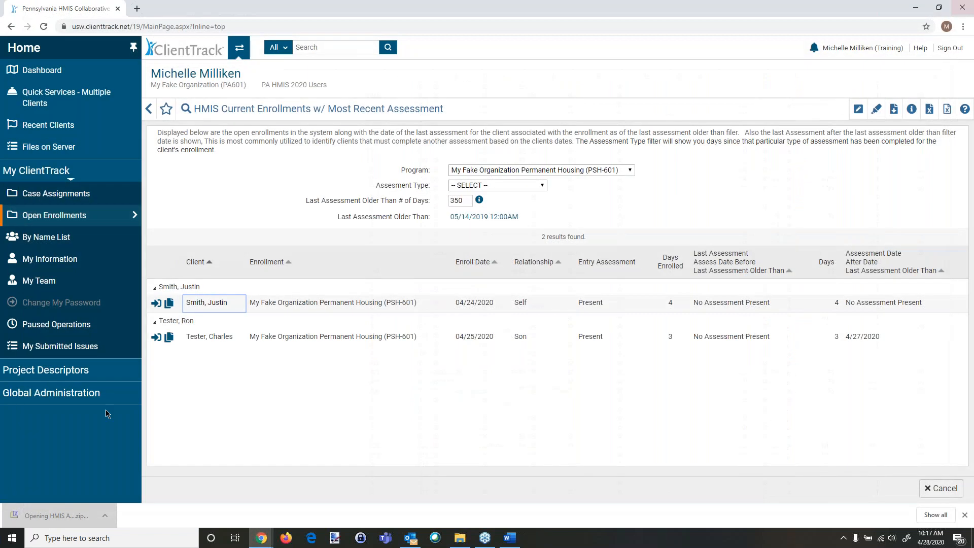
pyautogui.click(965, 515)
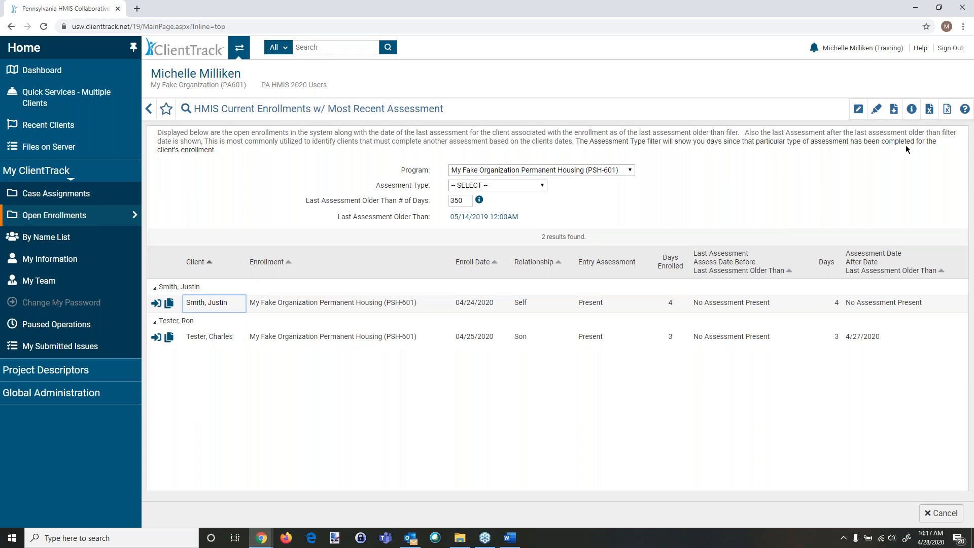
# Step: Export the current enrollments report to Excel and open the downloaded workbook
pyautogui.click(947, 110)
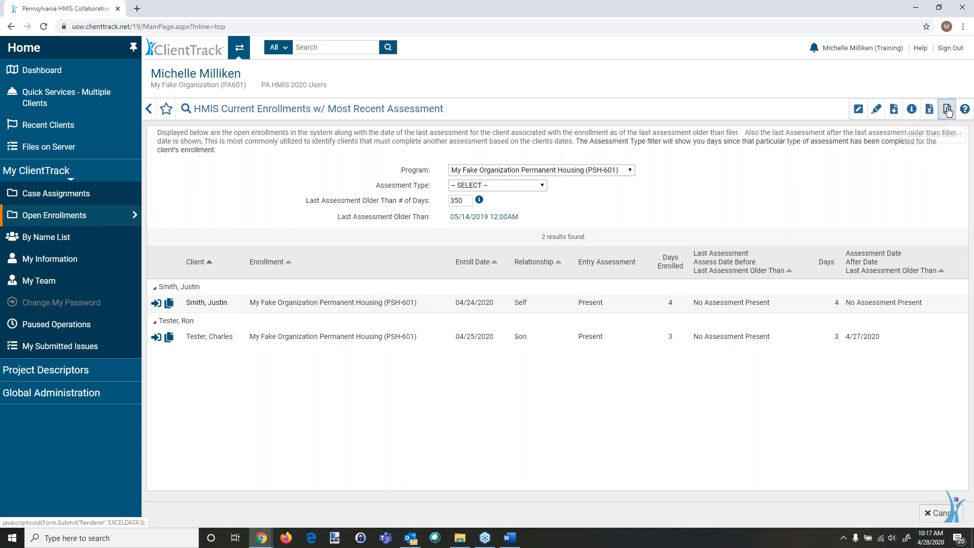
pyautogui.click(465, 256)
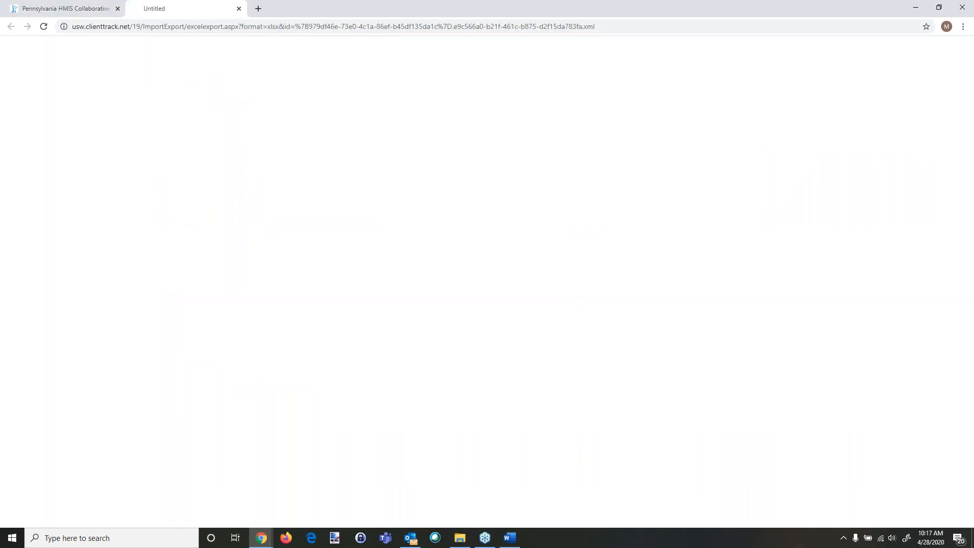
pyautogui.click(52, 519)
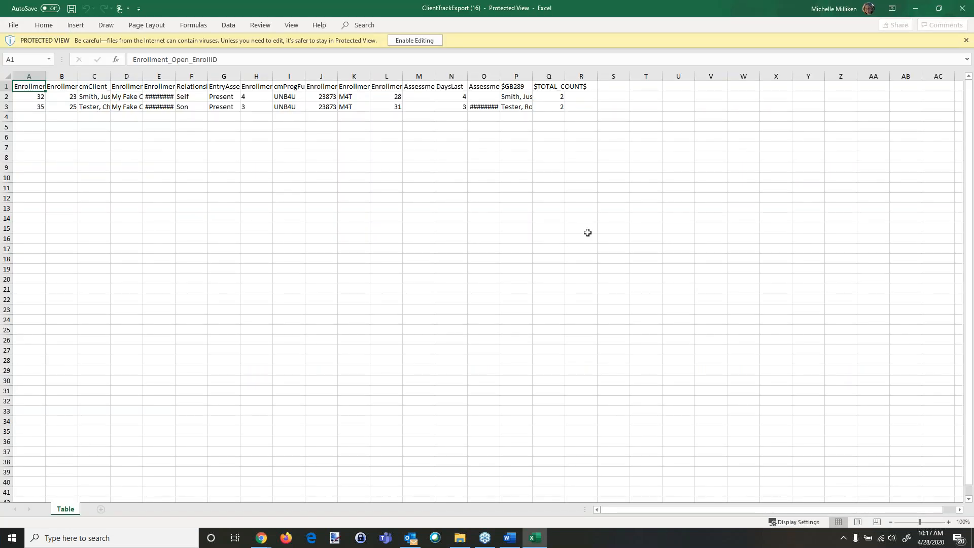
# Step: Enable editing, widen the enrollment program and assessment date columns, and close the workbook without saving
pyautogui.click(428, 43)
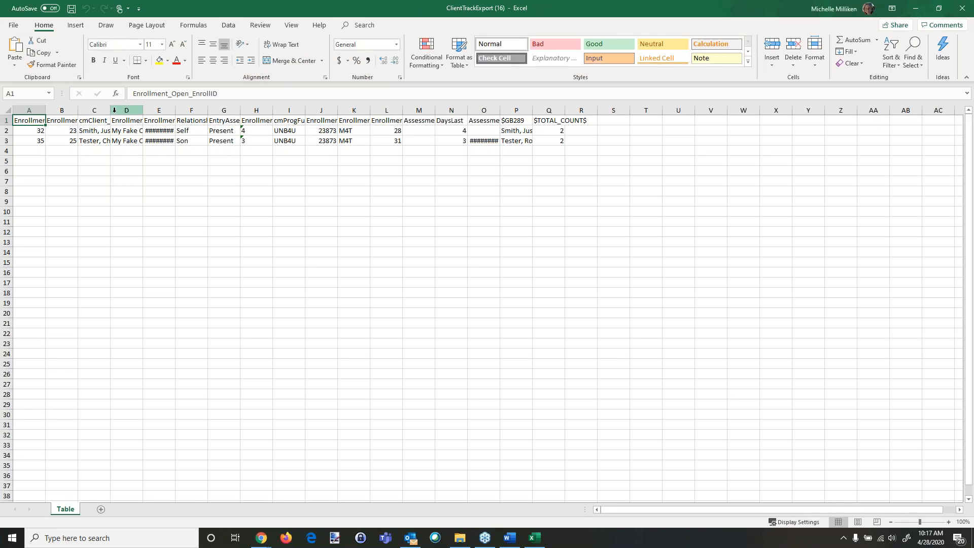
pyautogui.doubleClick(110, 110)
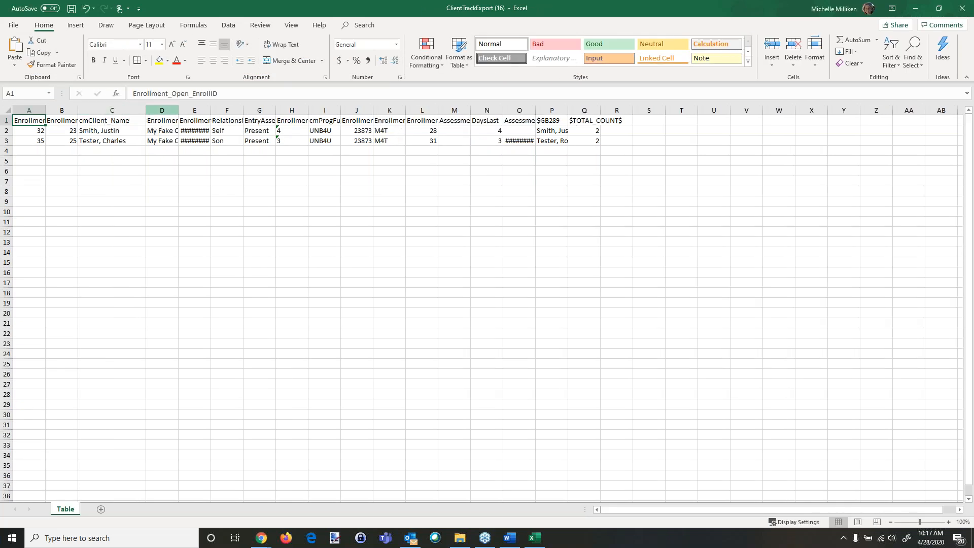
pyautogui.moveTo(178, 108); pyautogui.dragTo(237, 107)
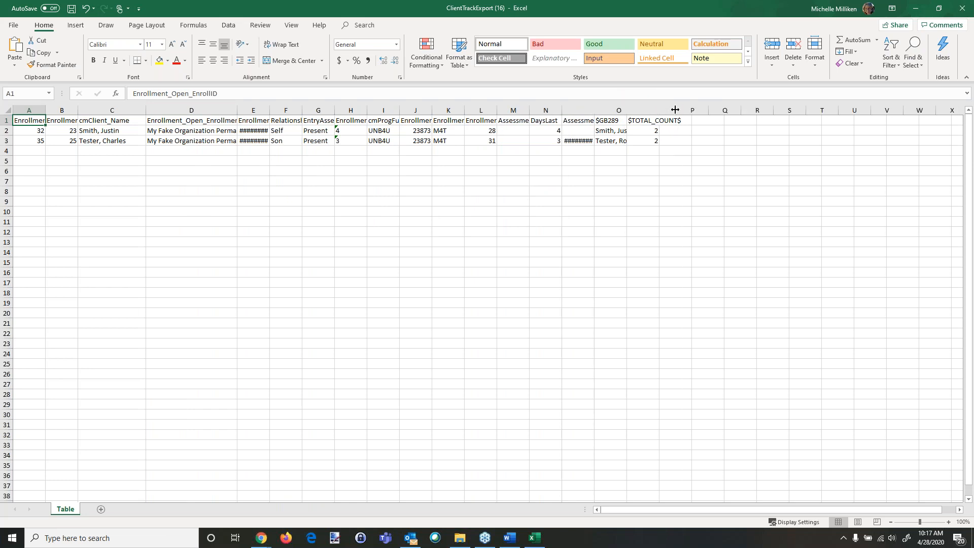
pyautogui.doubleClick(593, 108)
pyautogui.click(607, 123)
pyautogui.click(605, 140)
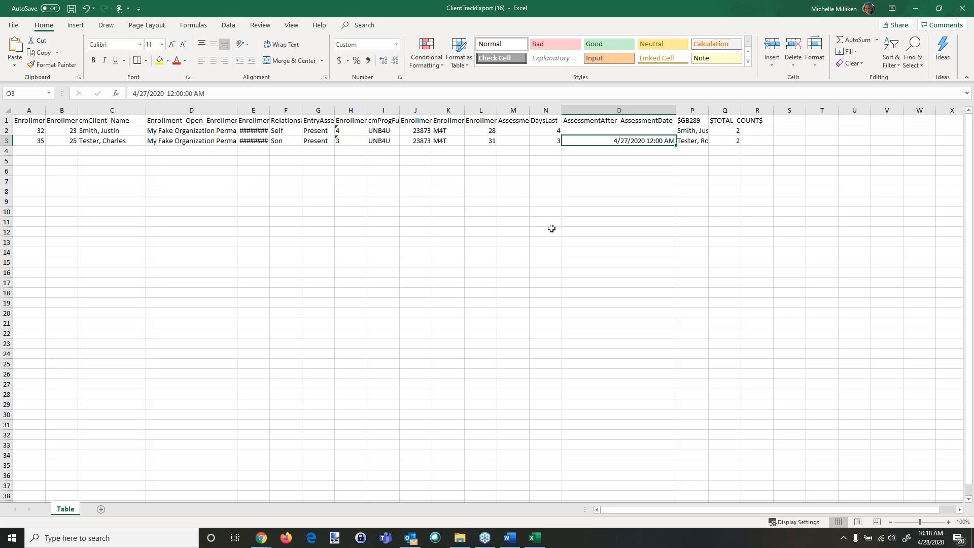
pyautogui.click(962, 8)
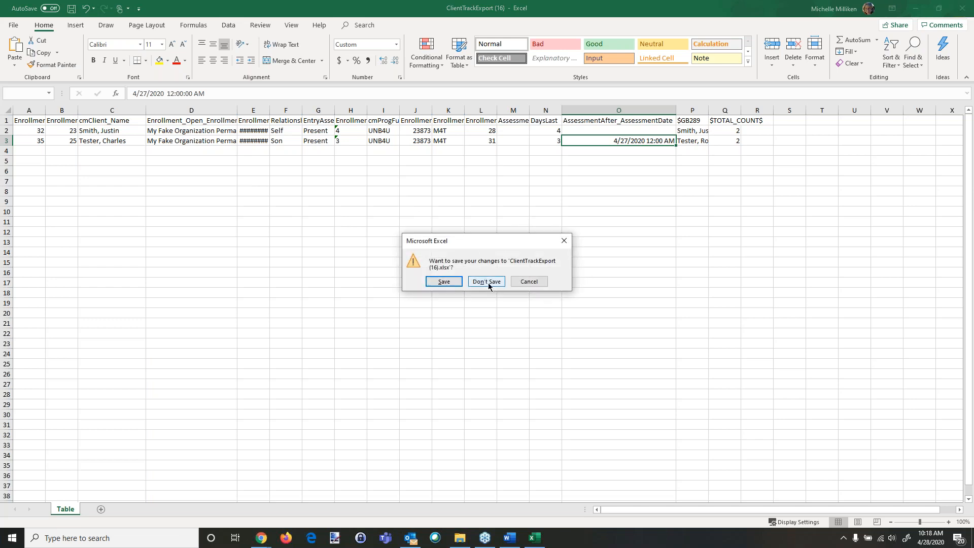
pyautogui.click(489, 280)
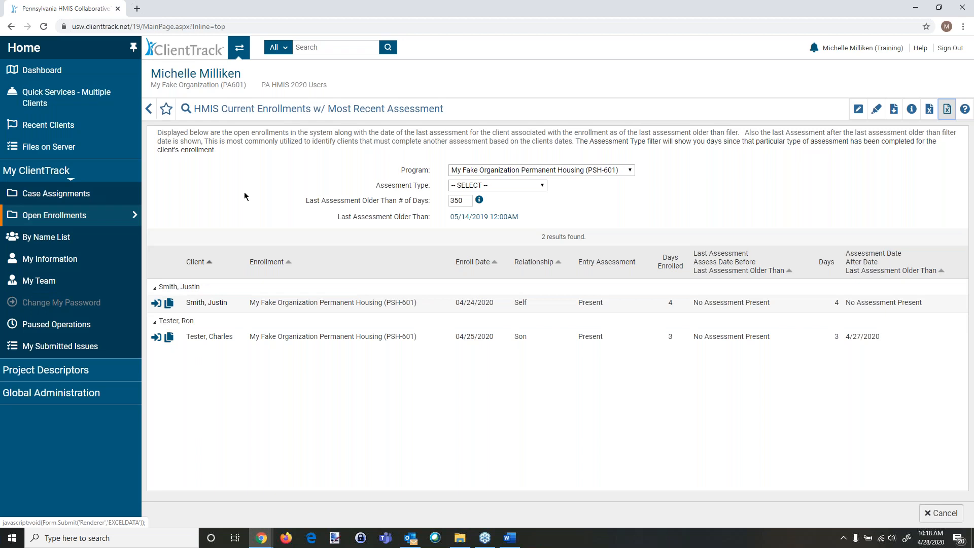
# Step: Move through the Dashboard and Files on Server to the Reports workspace and review the CSV APR - FY2020 export form
pyautogui.click(51, 76)
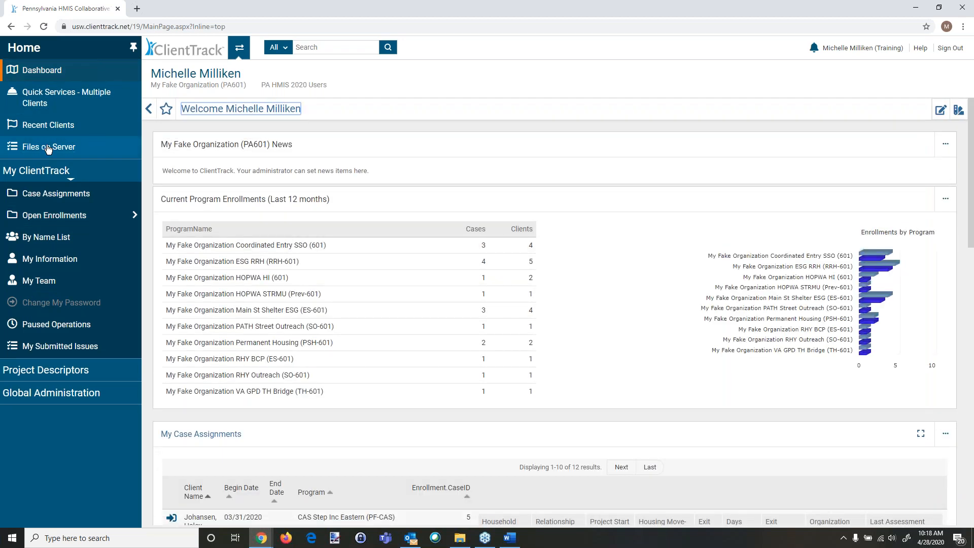
pyautogui.click(47, 147)
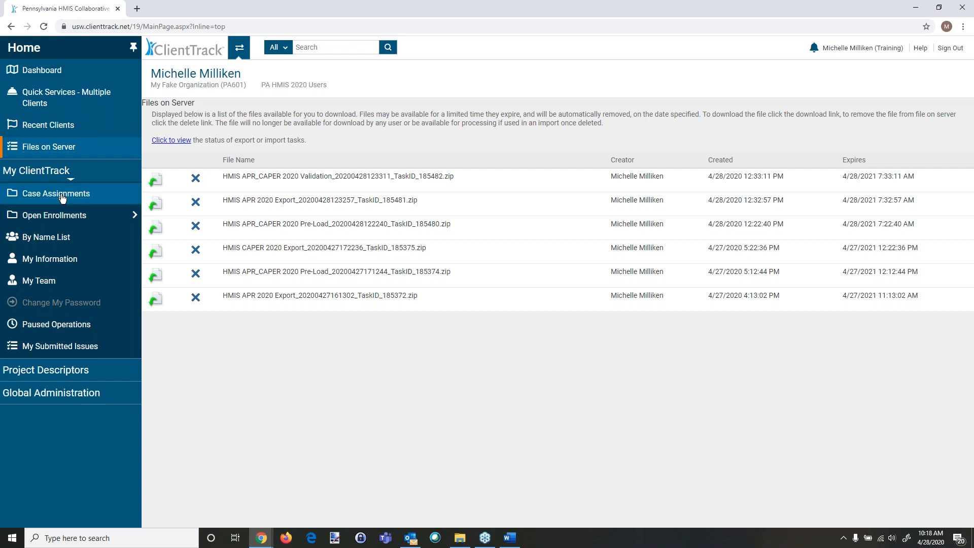
pyautogui.click(240, 48)
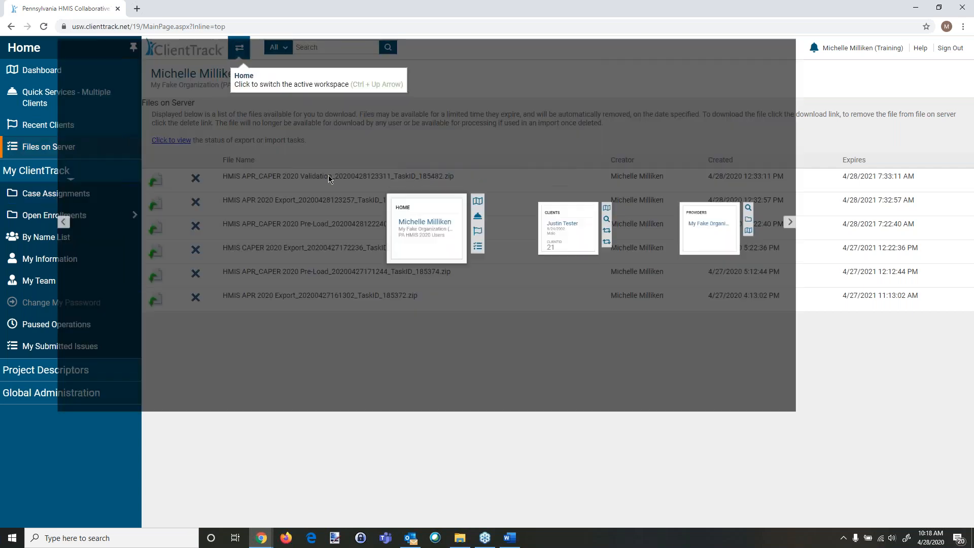
pyautogui.click(963, 280)
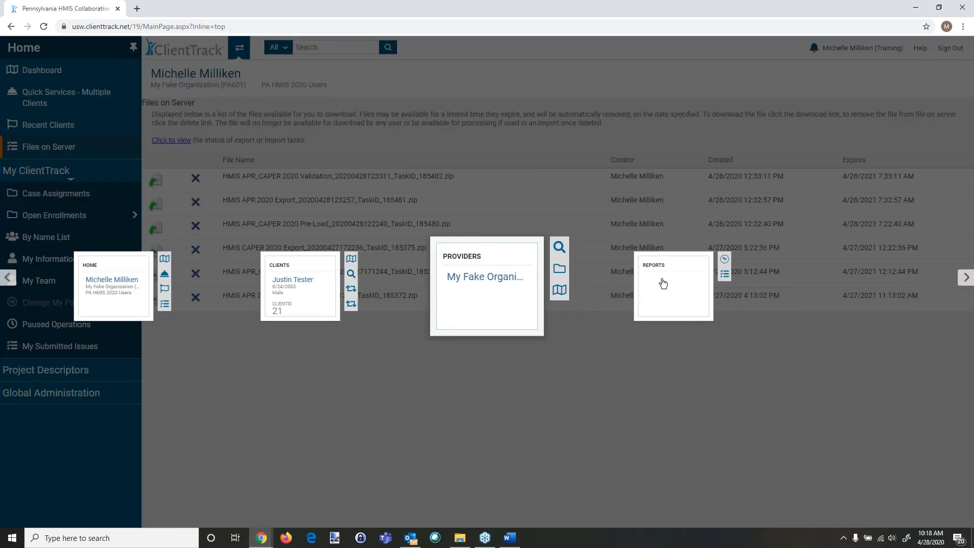
pyautogui.click(662, 281)
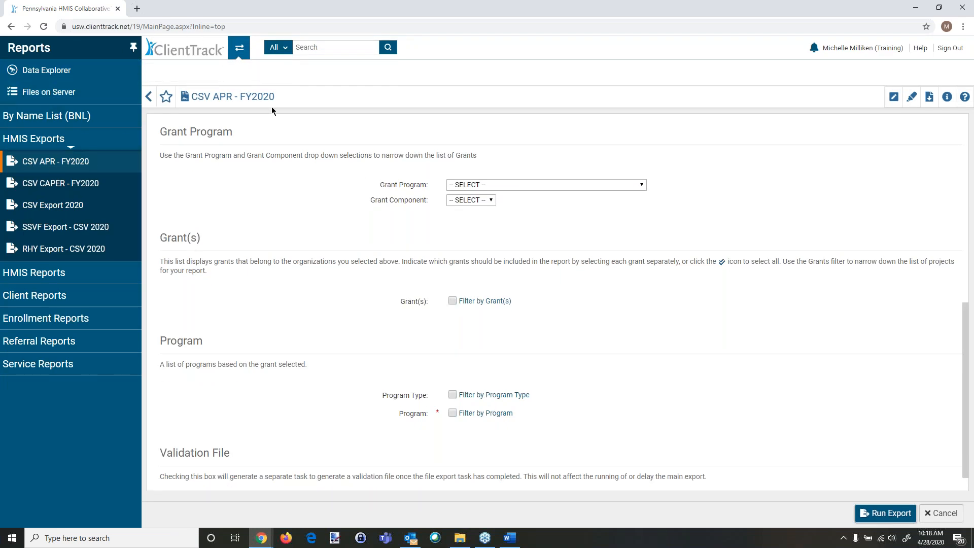
pyautogui.scroll(-1, 337, 291)
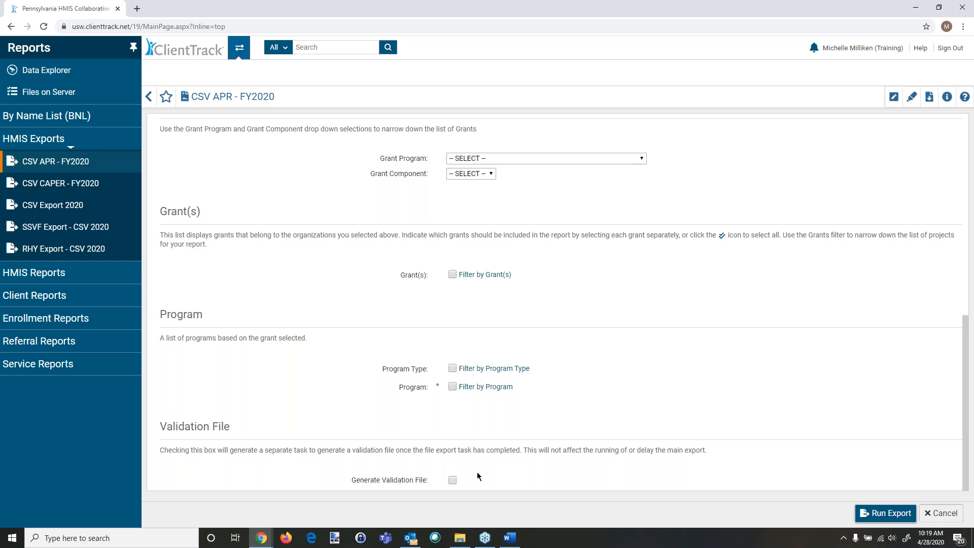
# Step: Download the HMIS APR_CAPER 2020 Validation archive from Files on Server, open APR_2020_Detail.csv, review it and close it
pyautogui.click(49, 92)
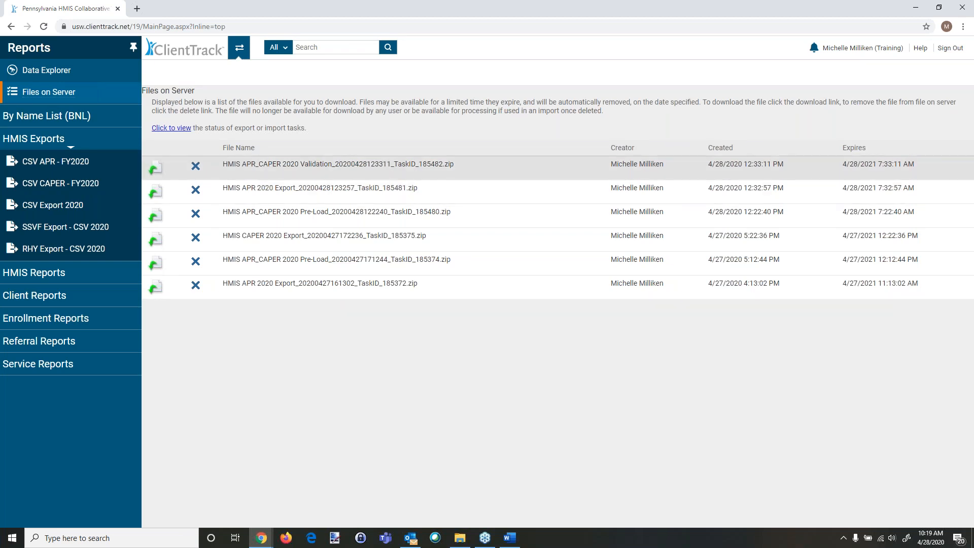
pyautogui.click(156, 174)
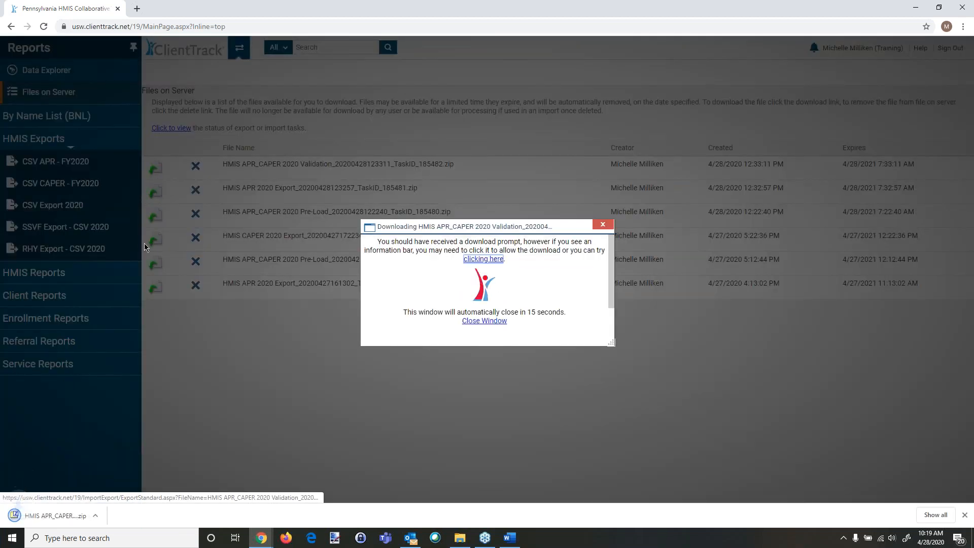
pyautogui.click(58, 514)
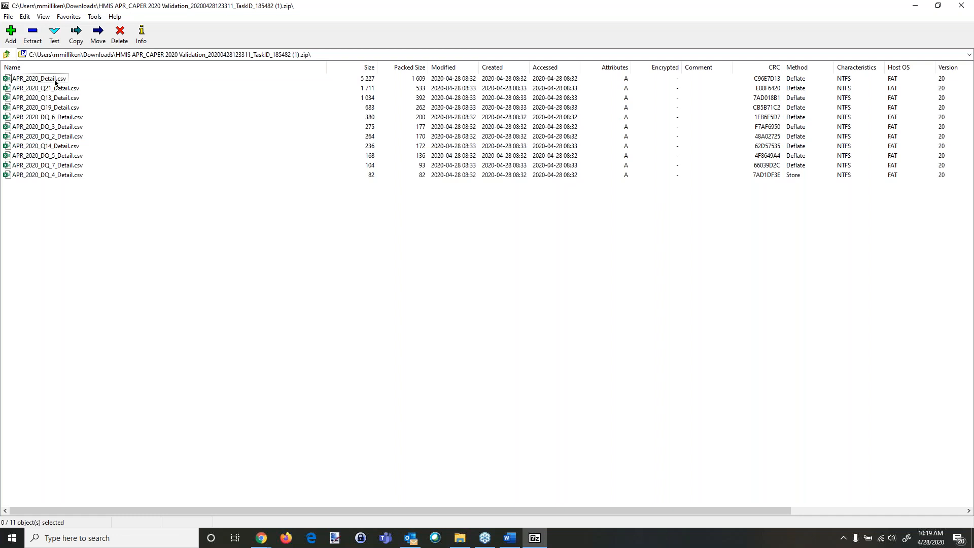
pyautogui.doubleClick(55, 80)
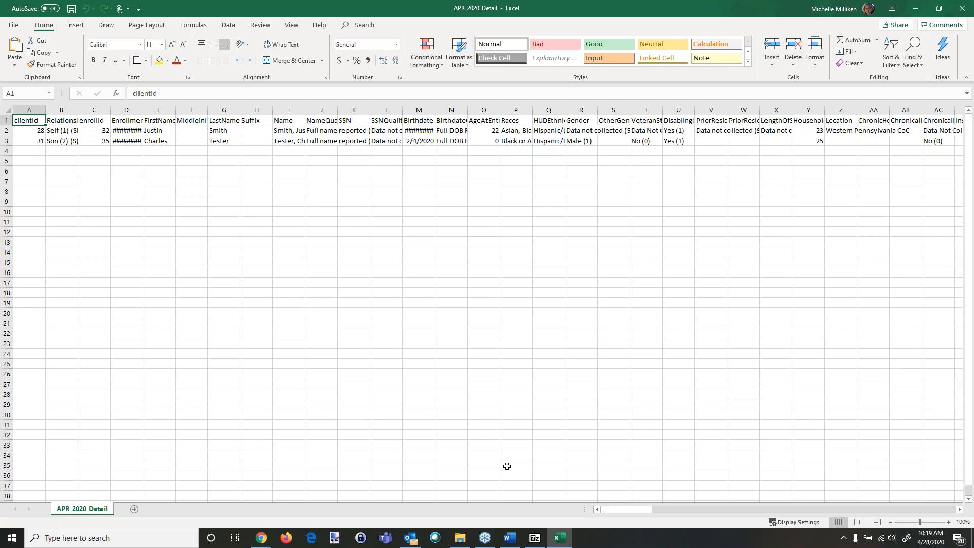
pyautogui.moveTo(617, 507); pyautogui.dragTo(632, 524)
pyautogui.click(962, 8)
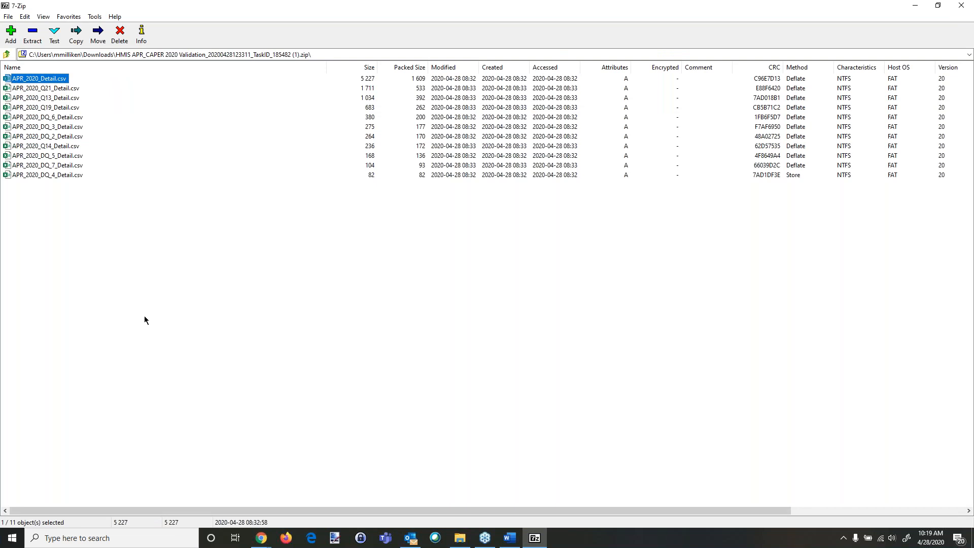
# Step: Open APR_2020_DQ_2_Detail.csv from the validation archive, widen the Data Element column, and review the missing-data rows
pyautogui.click(69, 137)
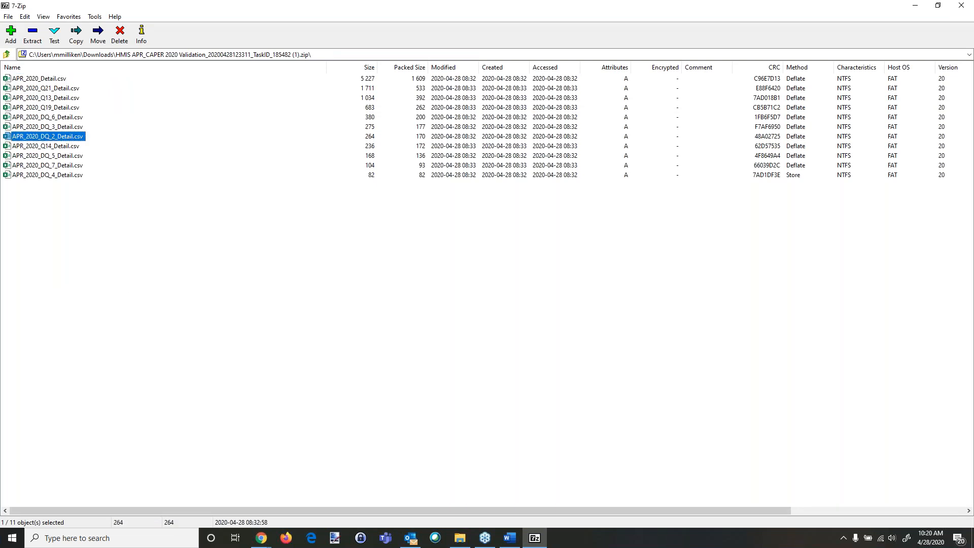
pyautogui.doubleClick(69, 137)
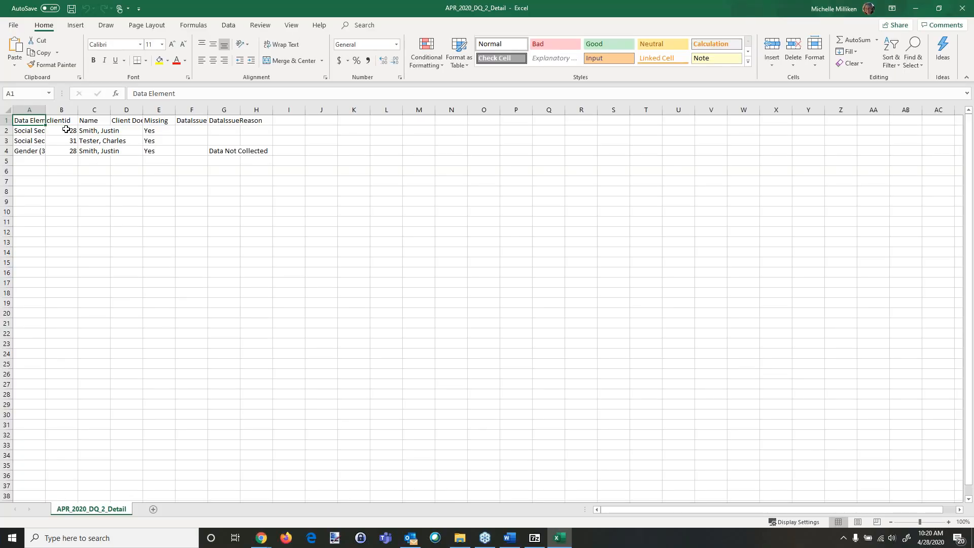
pyautogui.doubleClick(44, 109)
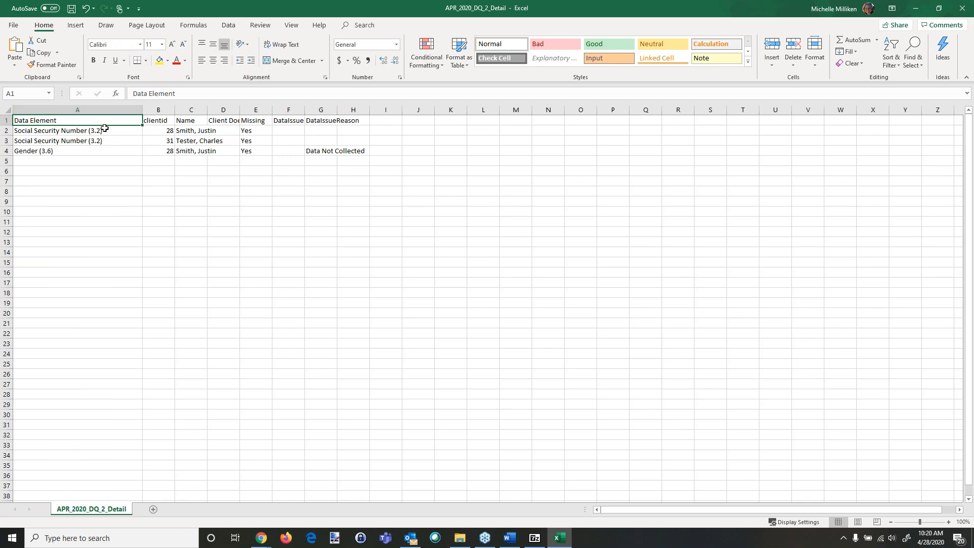
pyautogui.click(78, 132)
pyautogui.click(78, 140)
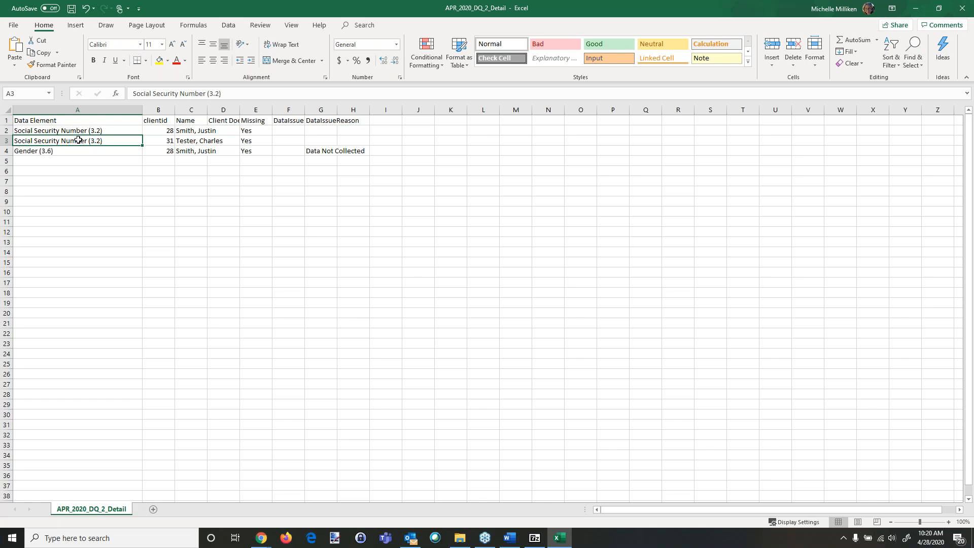
pyautogui.click(76, 153)
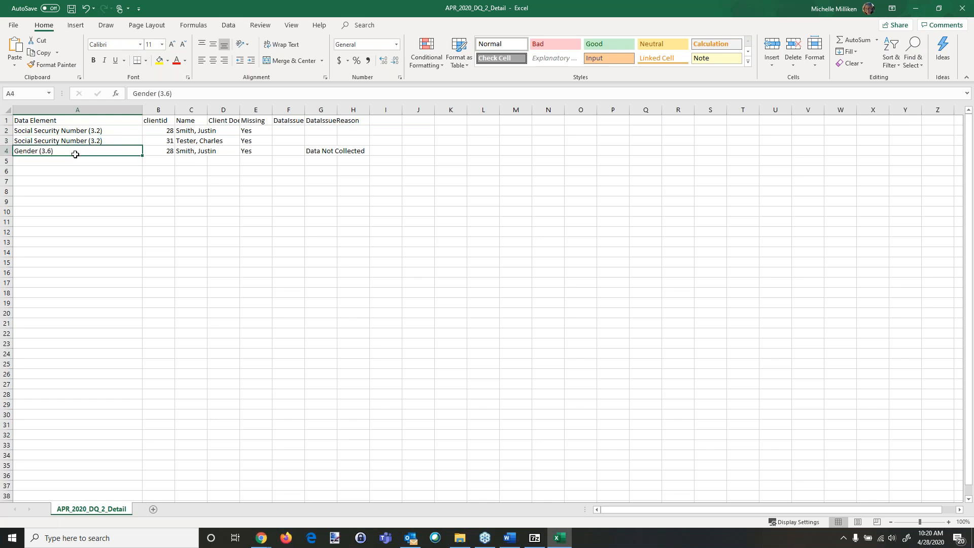
pyautogui.click(250, 123)
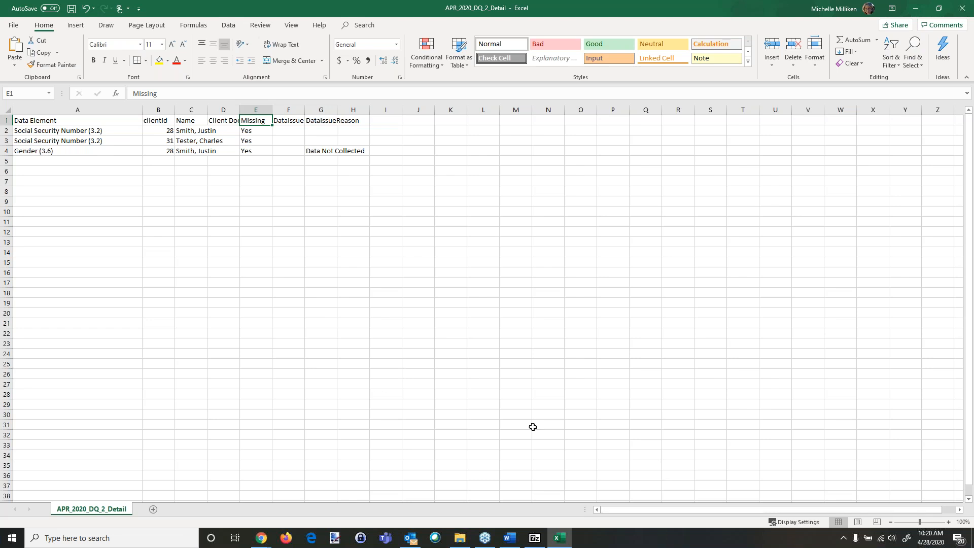
pyautogui.click(155, 130)
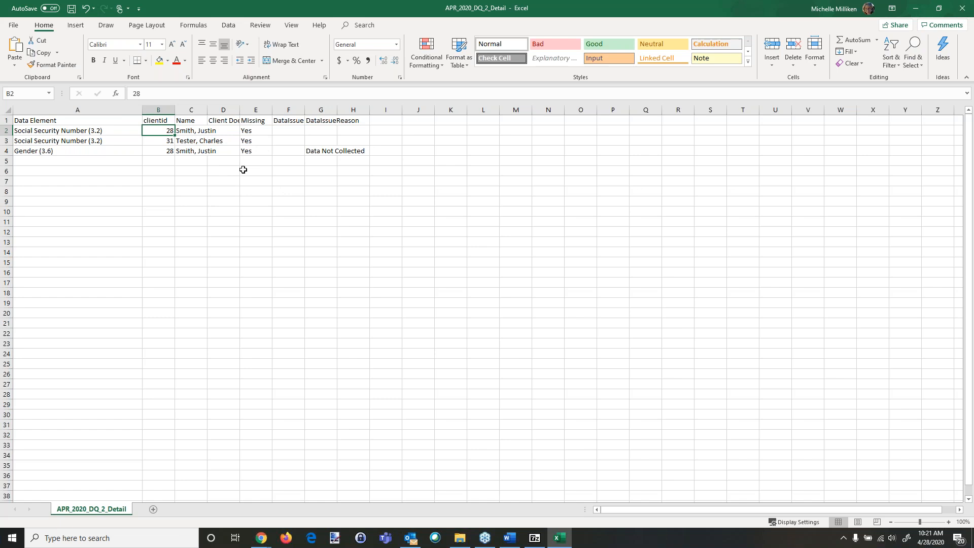
# Step: Close APR_2020_DQ_2_Detail.csv without saving, then open APR_2020_DQ_5_Detail.csv from the archive, review it and close it
pyautogui.click(961, 19)
pyautogui.click(485, 282)
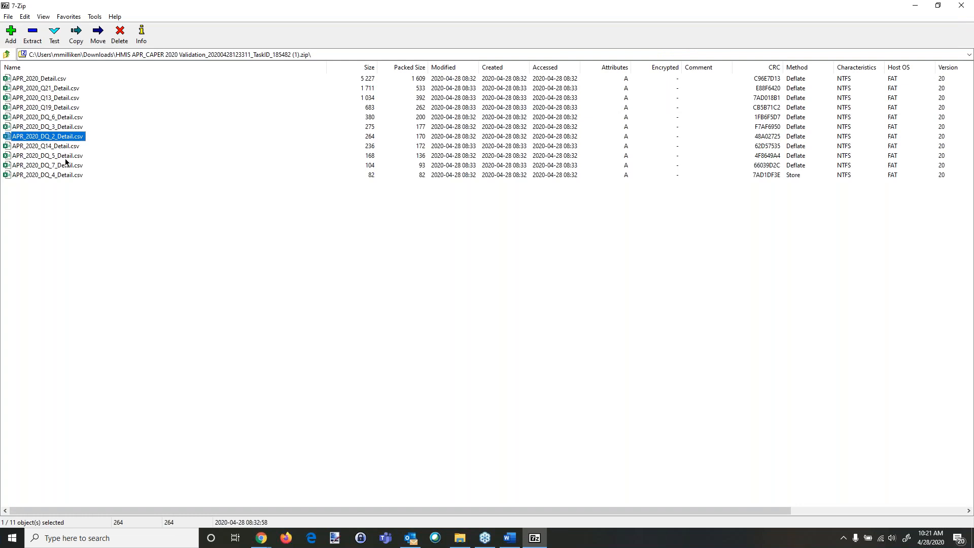
pyautogui.click(65, 159)
pyautogui.press('Return')
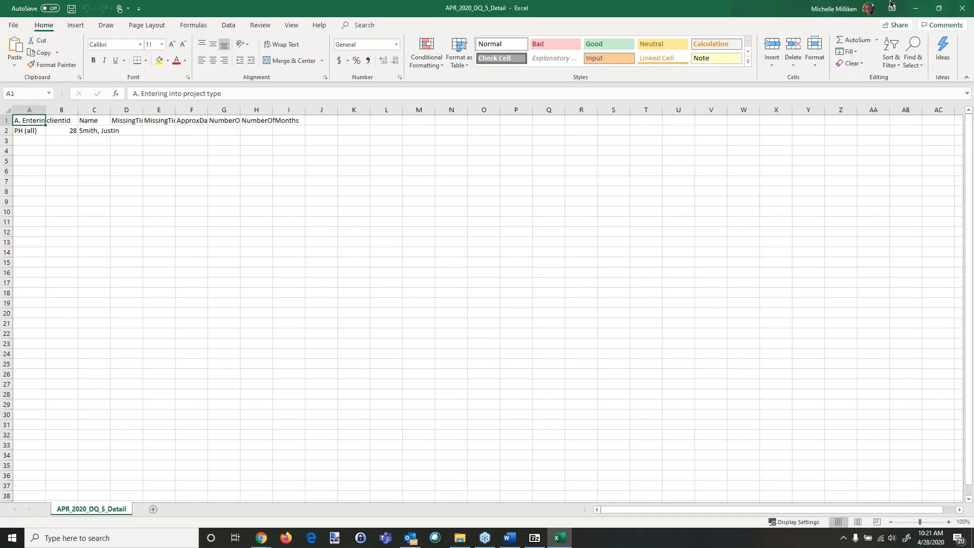
pyautogui.click(962, 9)
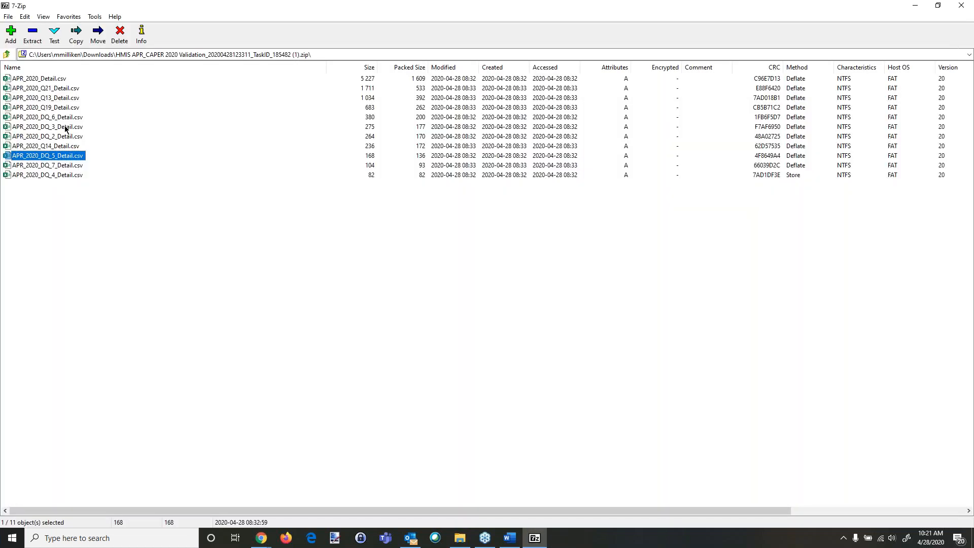
# Step: Open APR_2020_DQ_3_Detail.csv, widen the Data Element, Name and DataIssueReason columns, review the rows, and close without saving
pyautogui.doubleClick(65, 126)
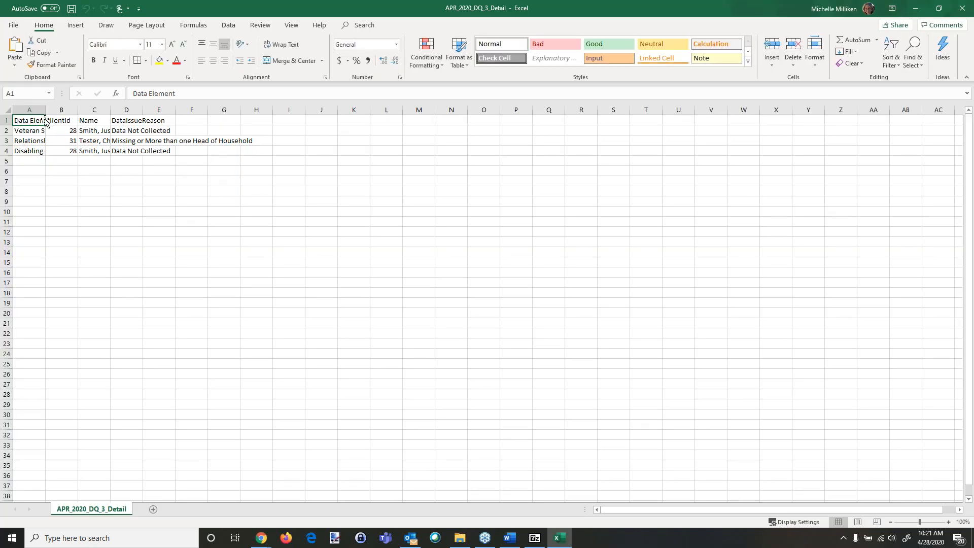
pyautogui.moveTo(47, 110); pyautogui.dragTo(142, 109)
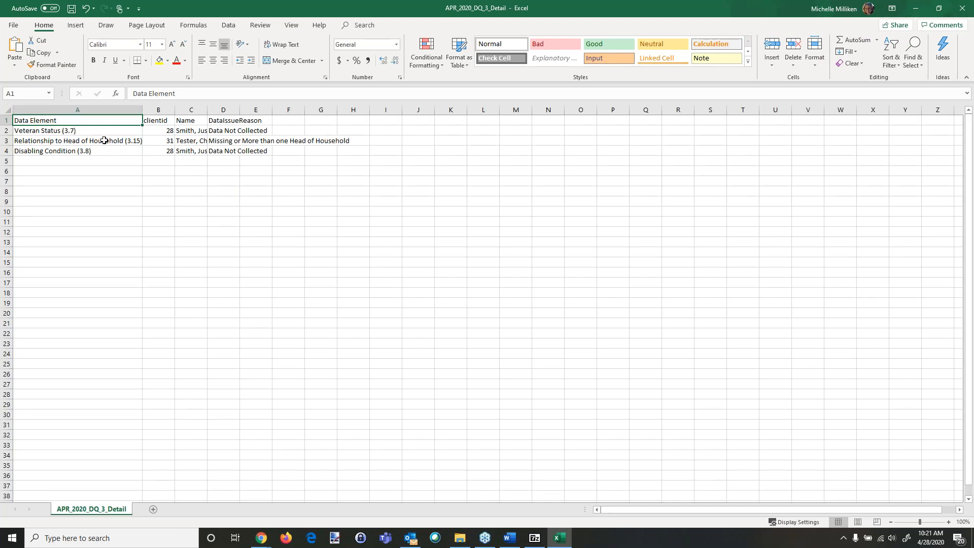
pyautogui.moveTo(208, 110); pyautogui.dragTo(280, 119)
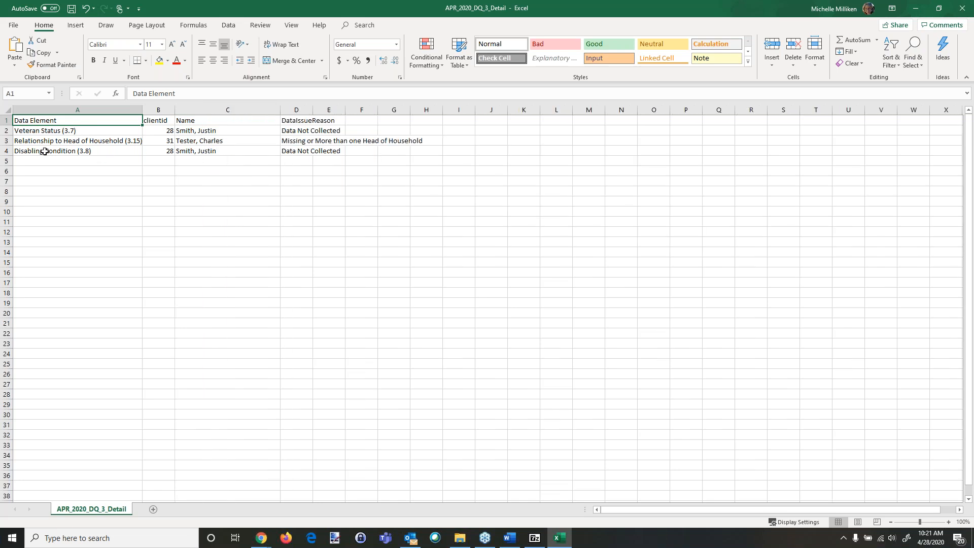
pyautogui.moveTo(312, 110); pyautogui.dragTo(494, 125)
pyautogui.click(289, 122)
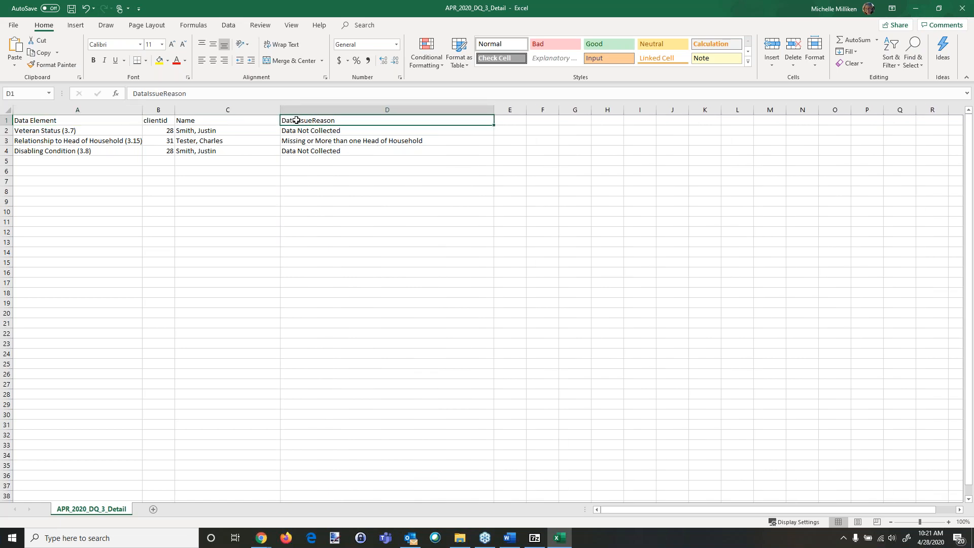
pyautogui.click(349, 131)
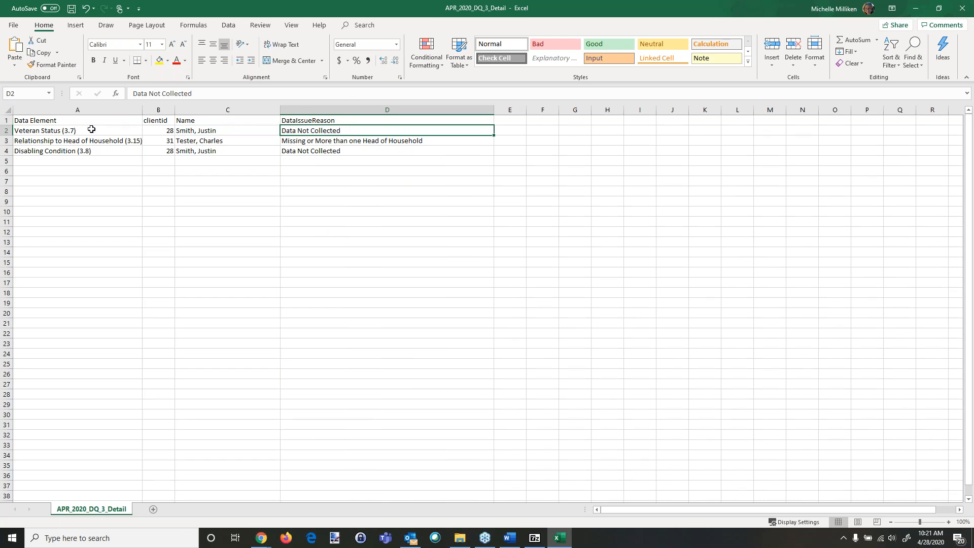
pyautogui.click(380, 143)
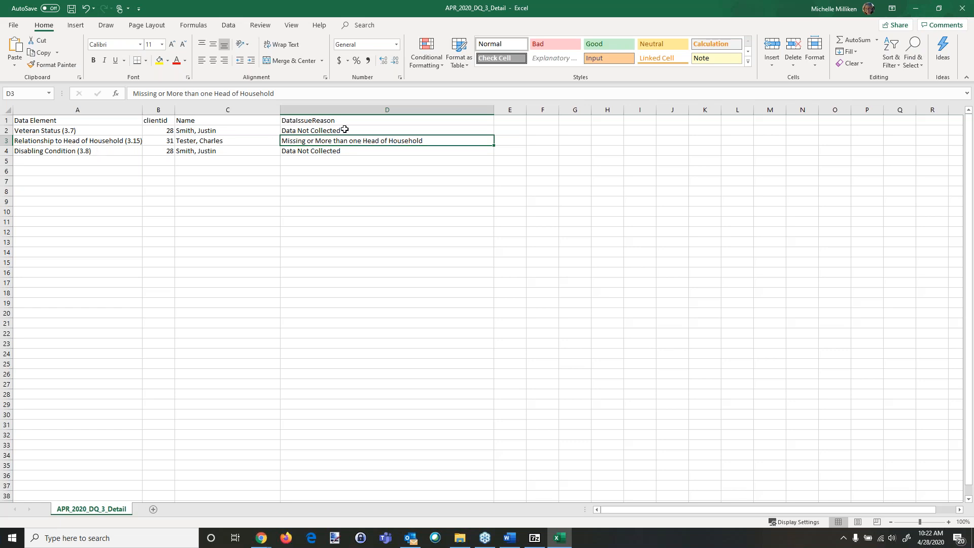
pyautogui.click(323, 151)
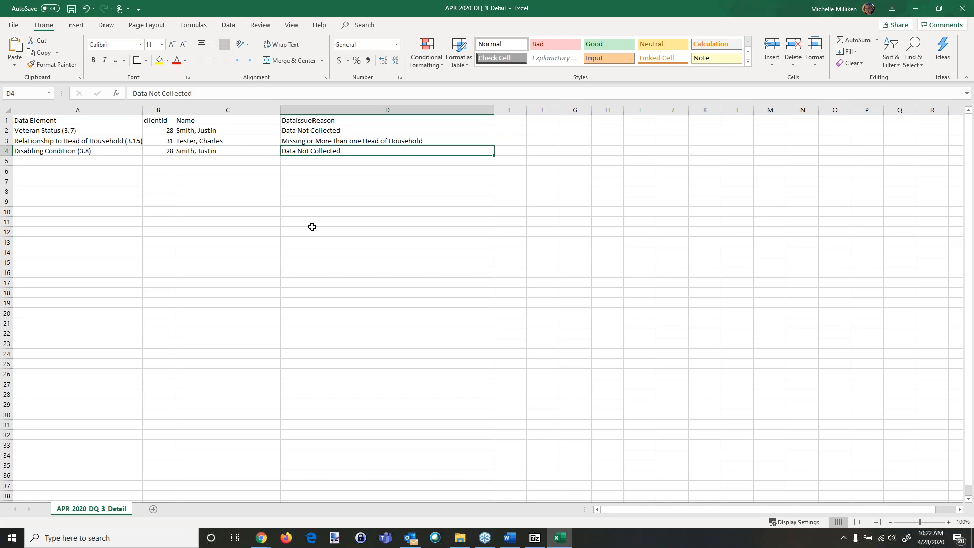
pyautogui.click(962, 8)
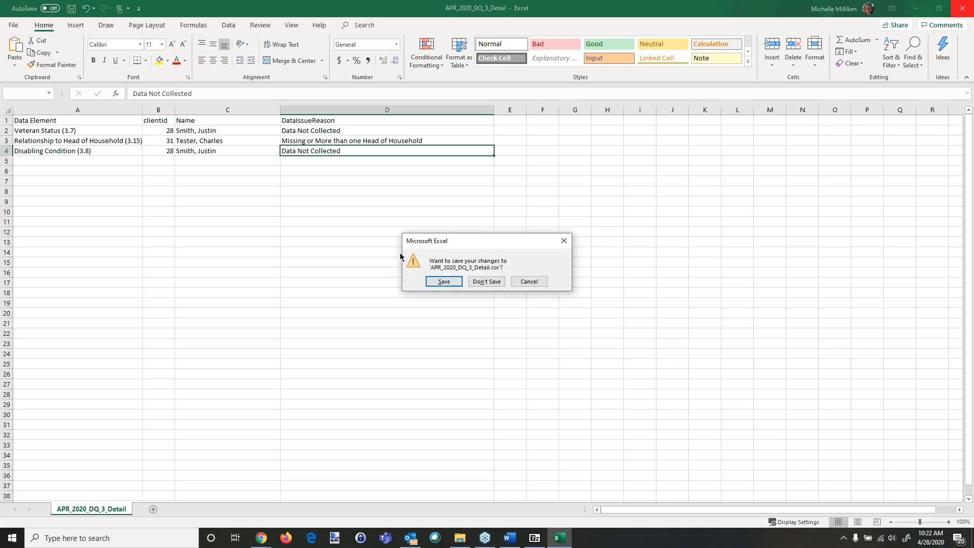
pyautogui.click(486, 281)
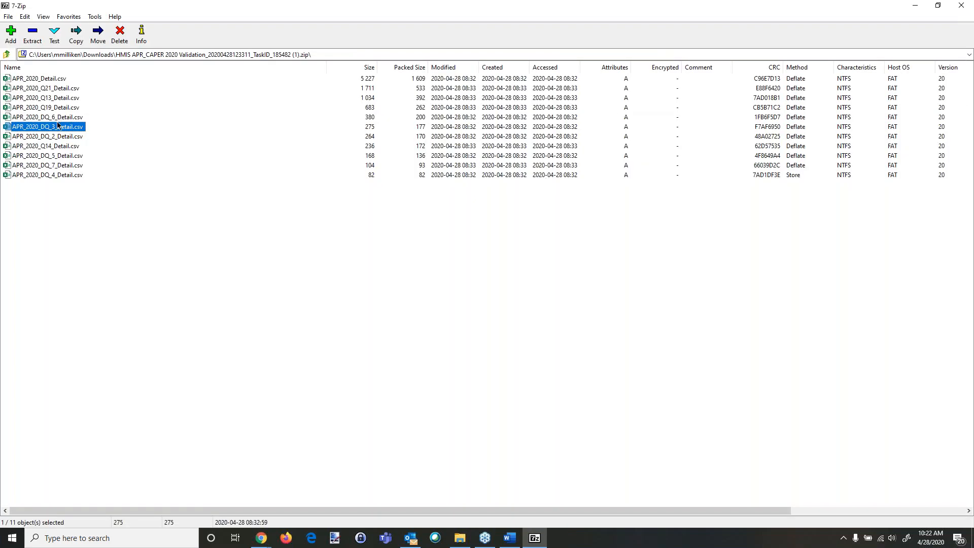
# Step: Open APR_2020_DQ_4_Detail.csv, widen the Data Element and Name columns, and close the workbook without saving
pyautogui.doubleClick(60, 176)
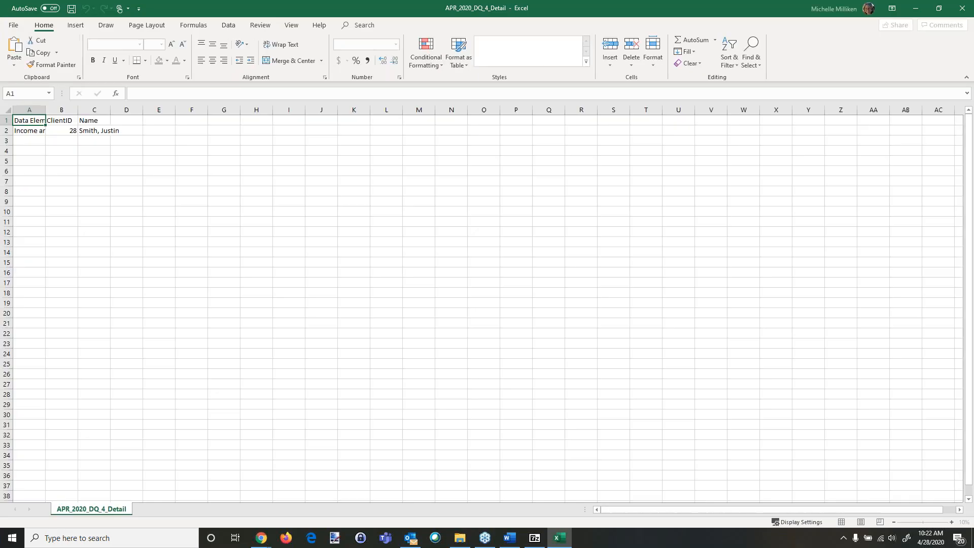
pyautogui.moveTo(45, 107); pyautogui.dragTo(185, 108)
pyautogui.click(72, 130)
pyautogui.moveTo(249, 110); pyautogui.dragTo(310, 110)
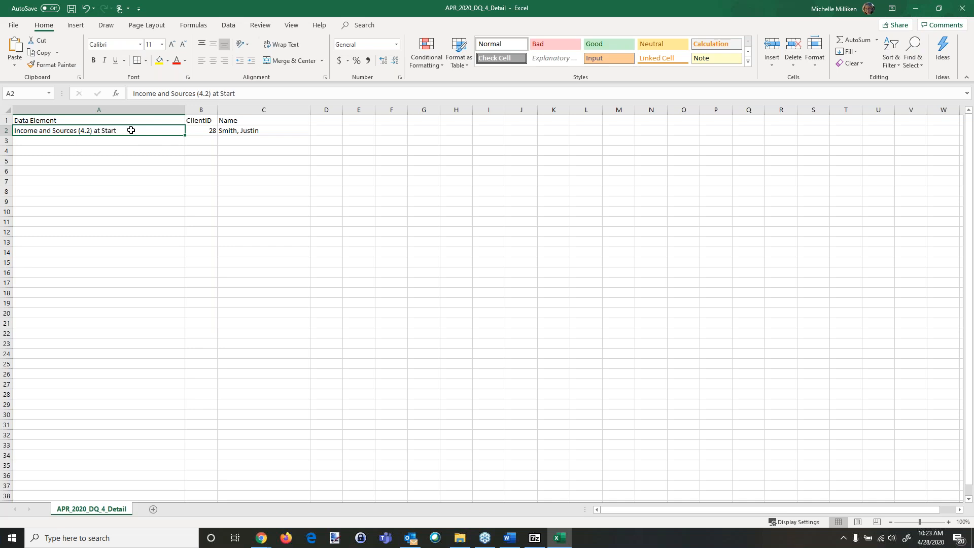
pyautogui.click(962, 11)
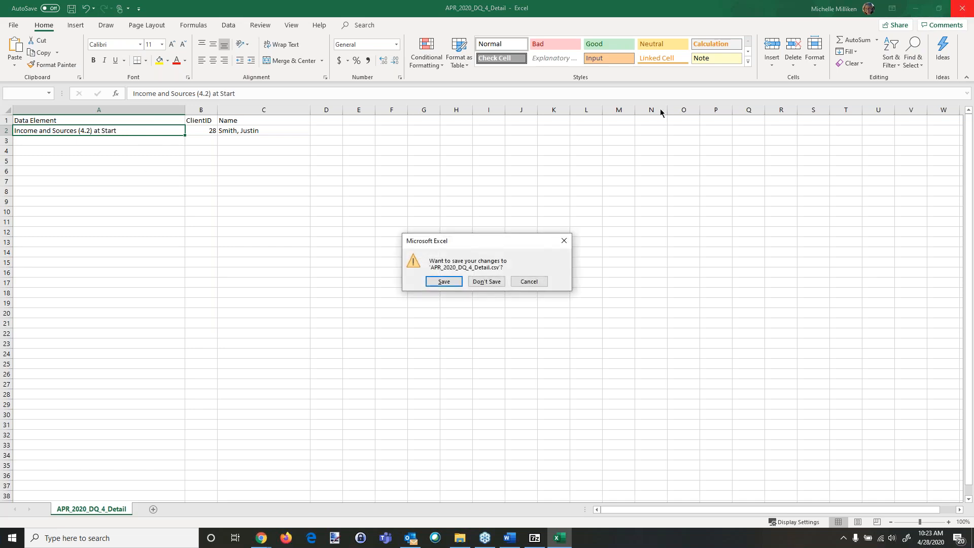
pyautogui.click(485, 282)
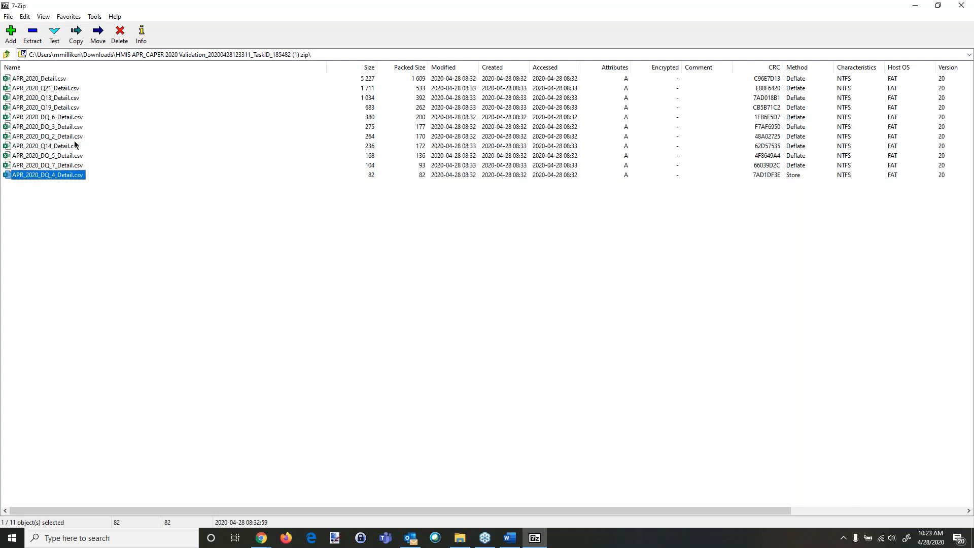
# Step: Close the archive and open the 2018 HUD Data Quality Report form under HMIS Reports, reviewing its settings down to Detail Export
pyautogui.click(962, 8)
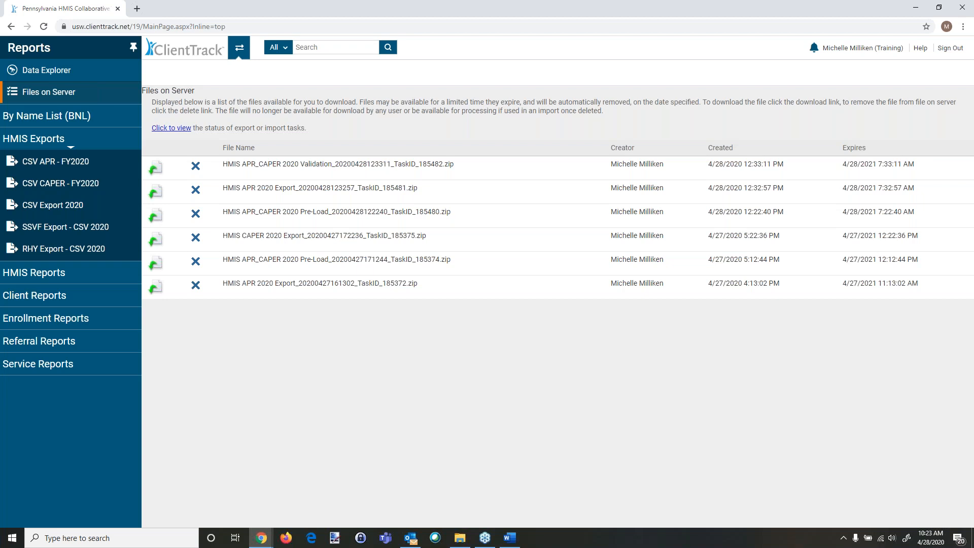
pyautogui.click(54, 281)
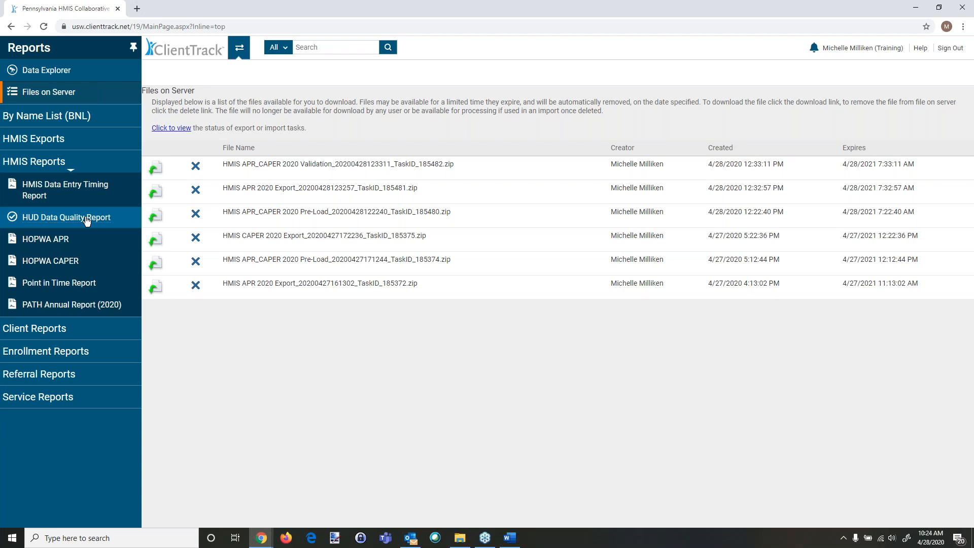
pyautogui.click(54, 218)
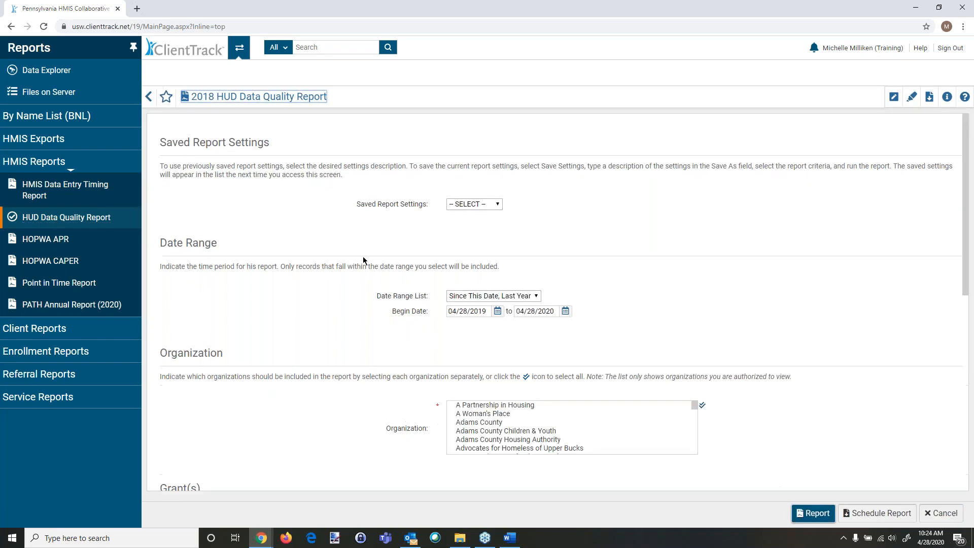
pyautogui.scroll(-2, 370, 299)
pyautogui.scroll(-5, 373, 370)
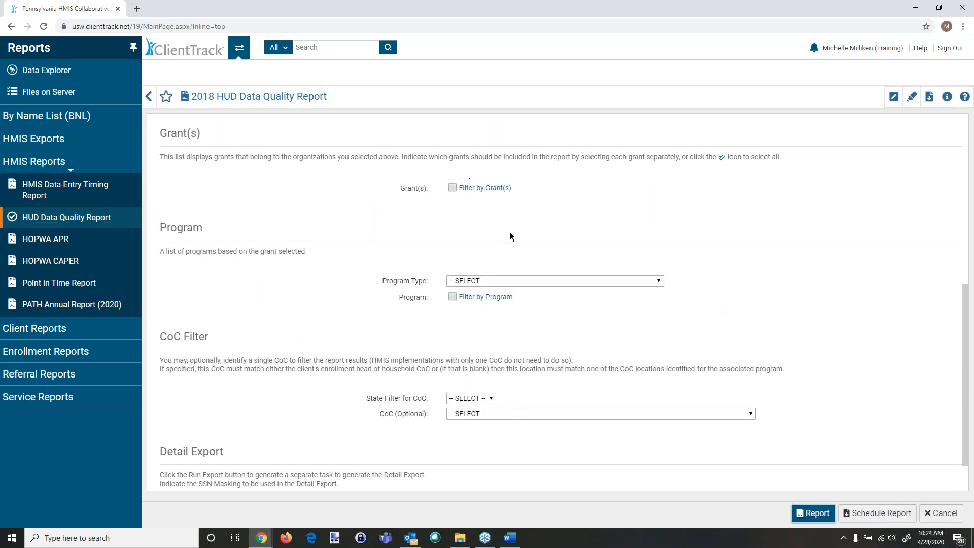
pyautogui.scroll(-1, 590, 462)
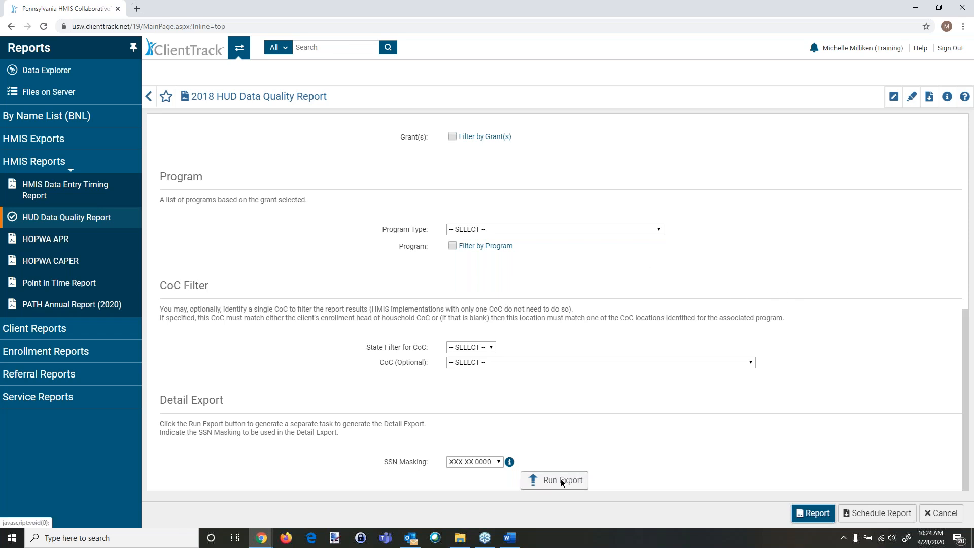
# Step: Return to Files on Server, browse the Client, Enrollment, By Name List, Referral and Service report groups, and open the Service Summary Report form
pyautogui.click(48, 93)
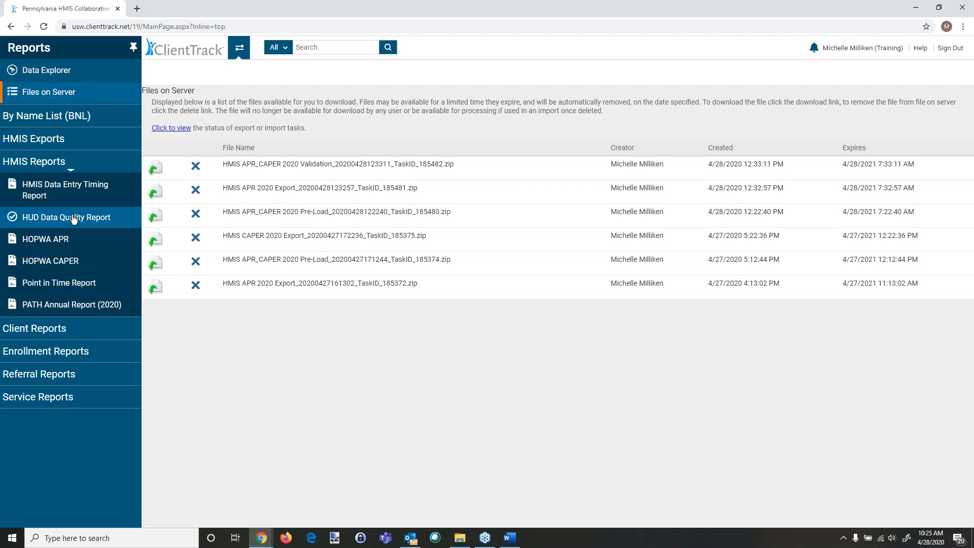
pyautogui.click(57, 328)
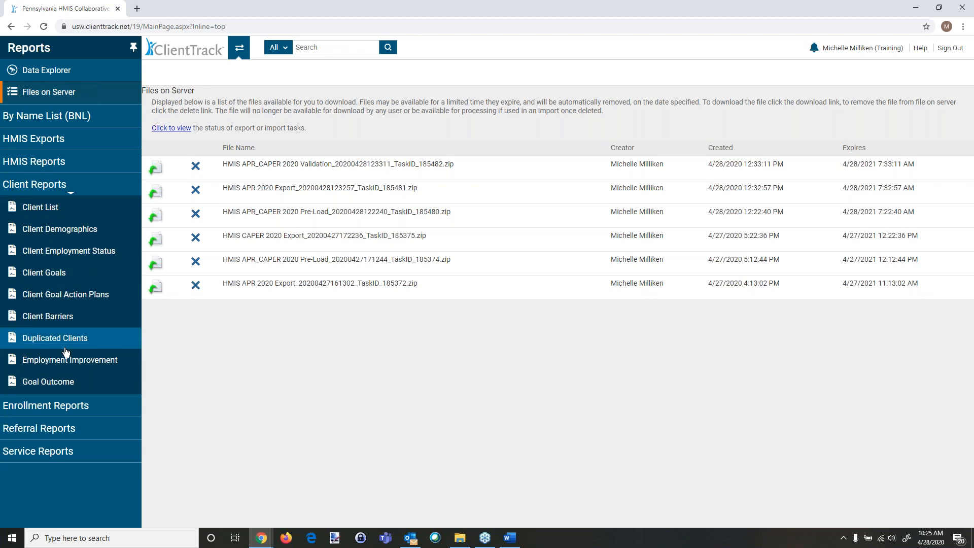
pyautogui.click(89, 406)
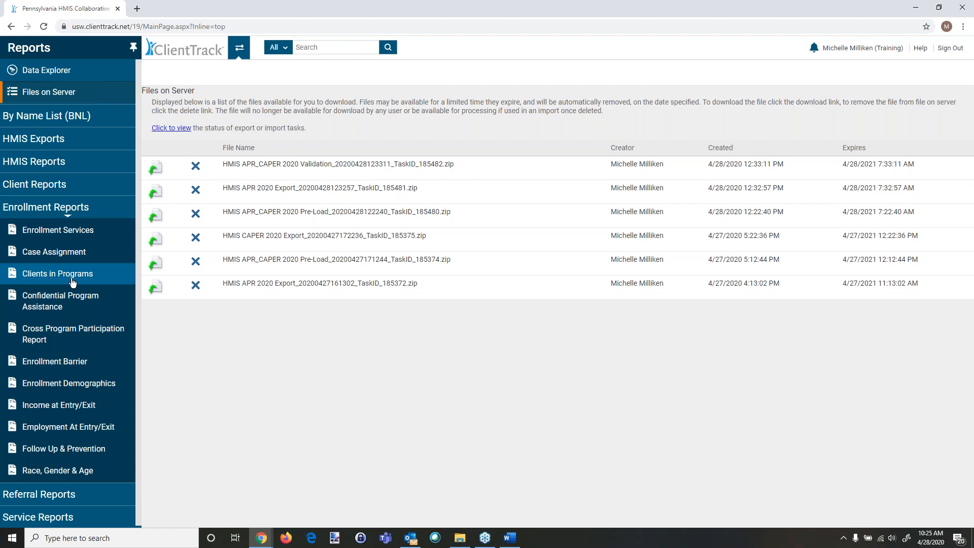
pyautogui.click(56, 120)
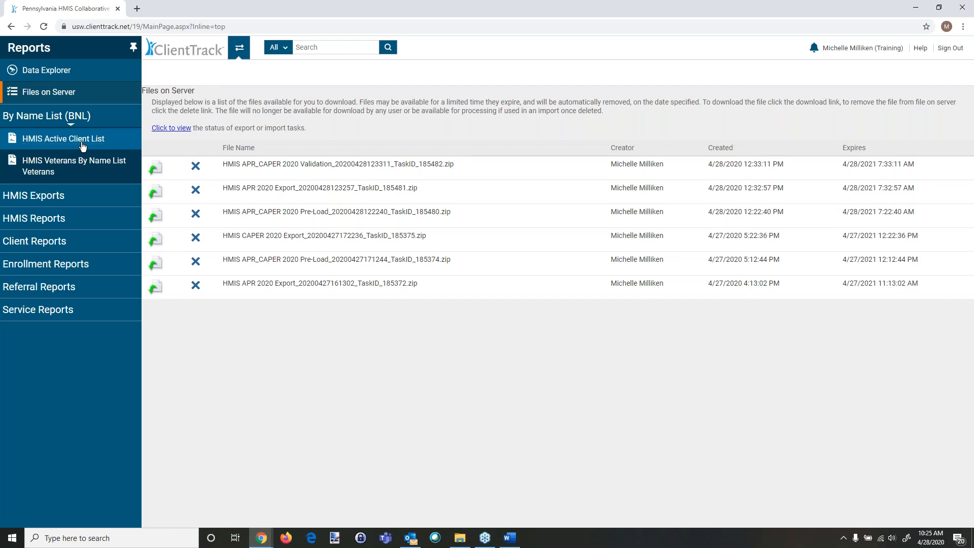
pyautogui.click(61, 288)
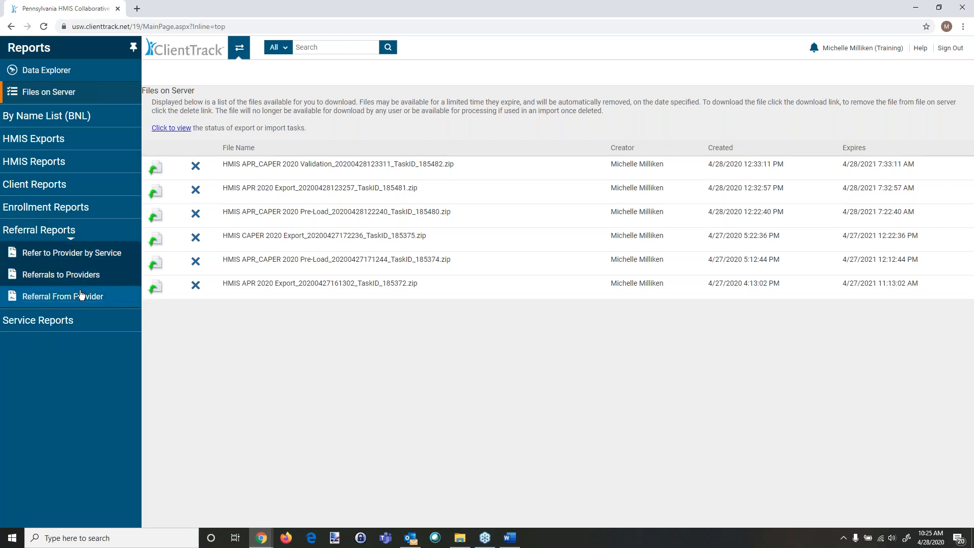
pyautogui.click(59, 324)
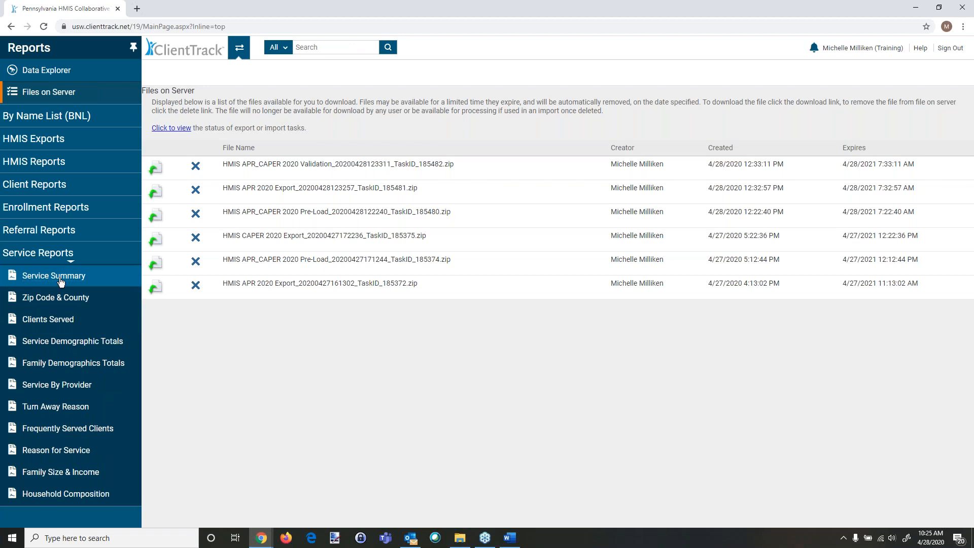
pyautogui.click(61, 280)
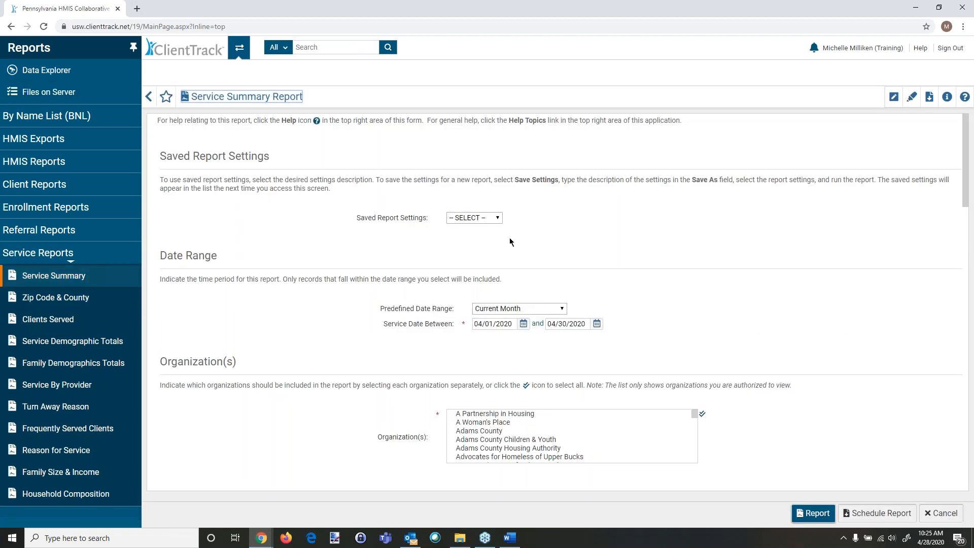
pyautogui.scroll(-4, 376, 316)
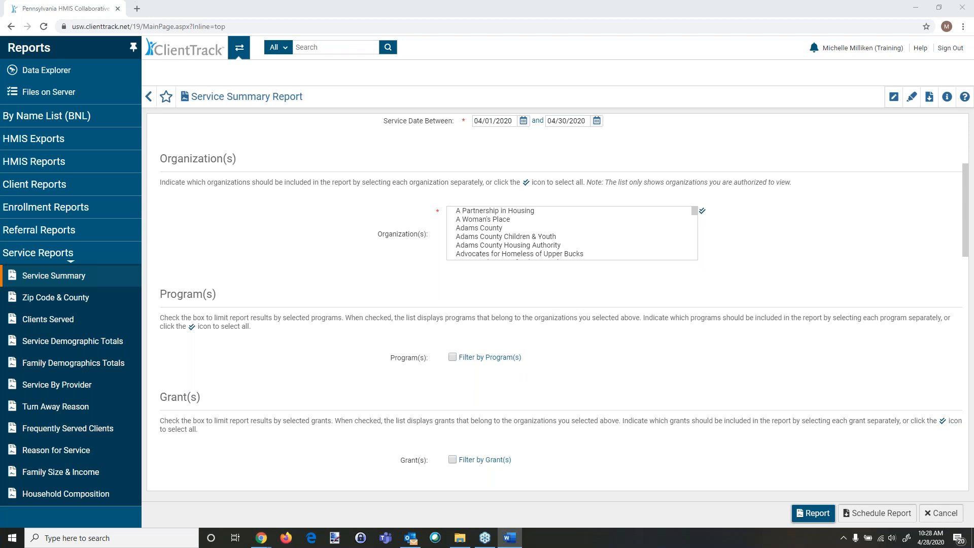
# Step: Switch to the Word training outline, copy the sagehmis.info line, and save the document
pyautogui.click(509, 538)
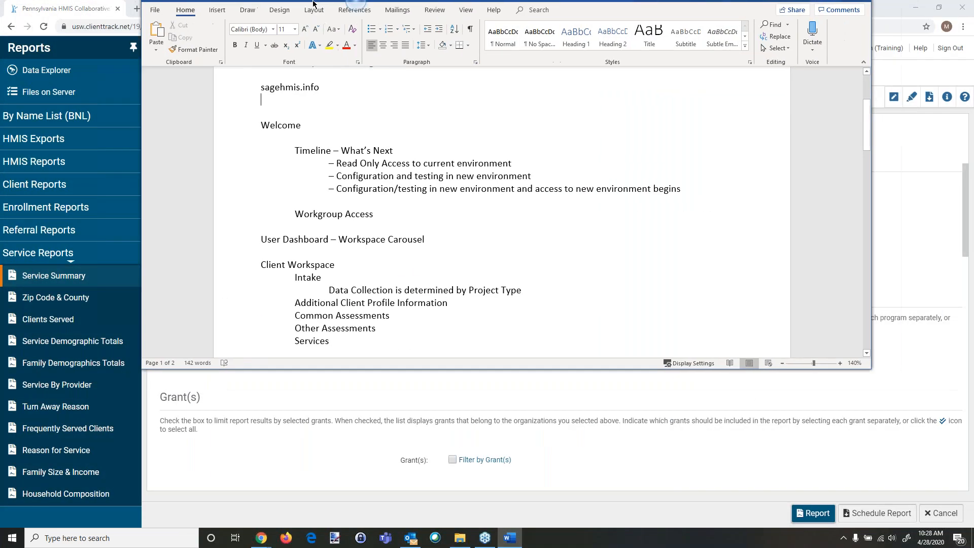
pyautogui.scroll(2, 333, 135)
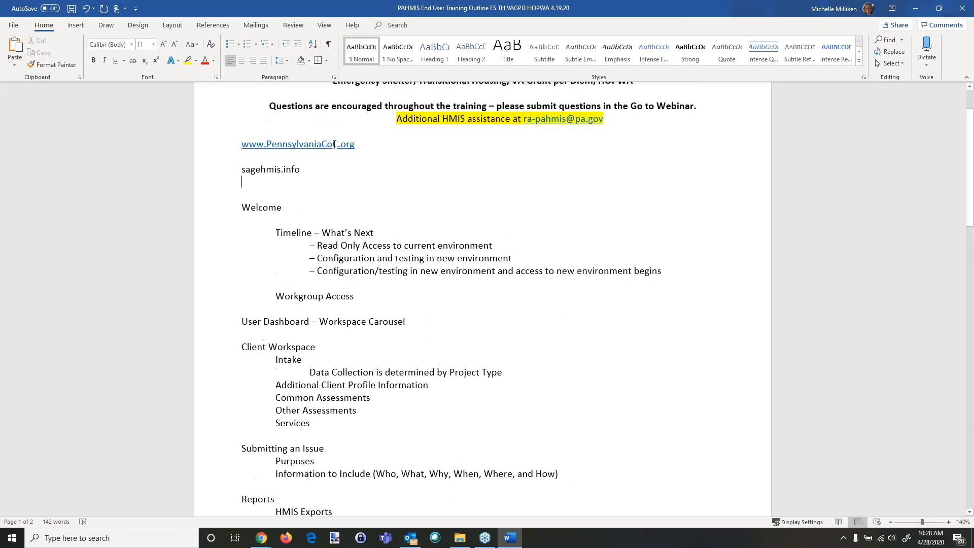
pyautogui.tripleClick(312, 169)
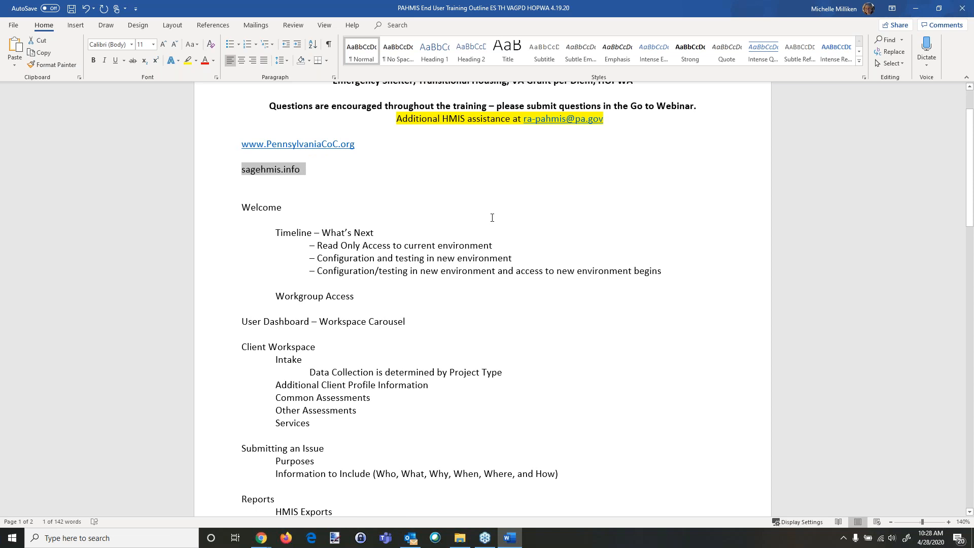
pyautogui.hotkey('ctrl', 'c')
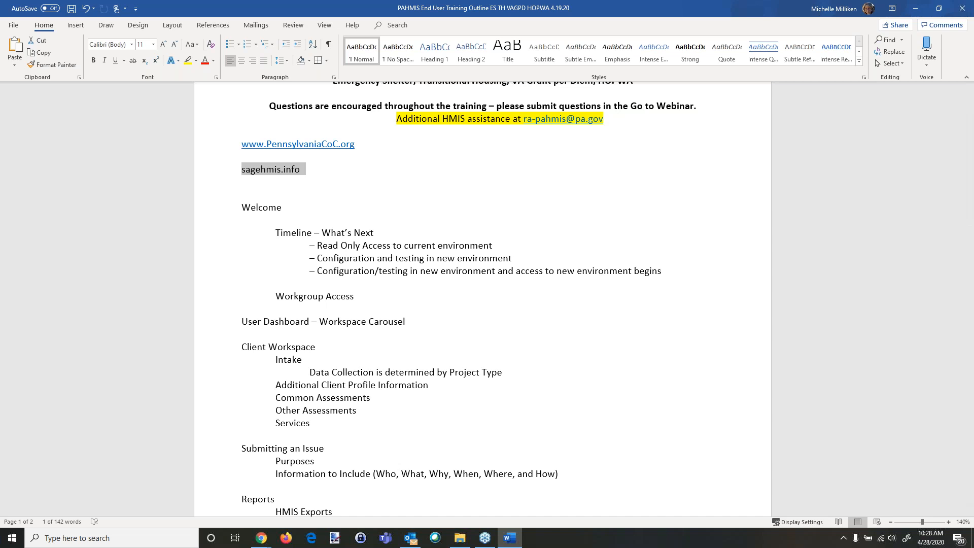
pyautogui.scroll(3, 611, 154)
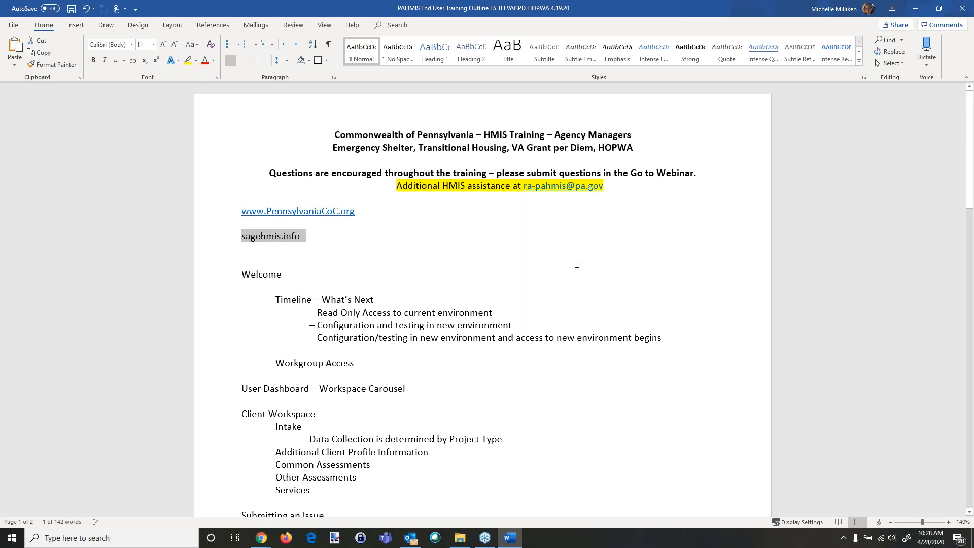
pyautogui.click(72, 9)
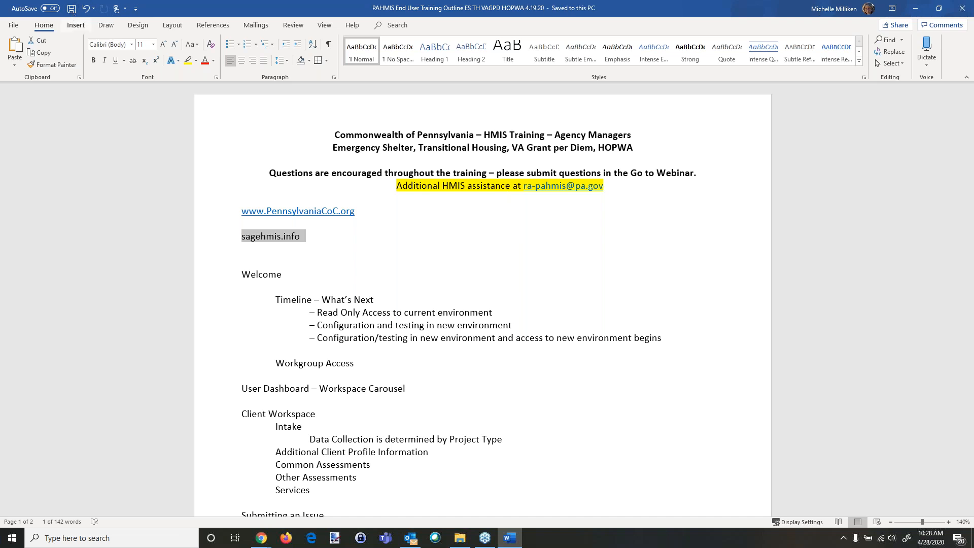
pyautogui.click(360, 241)
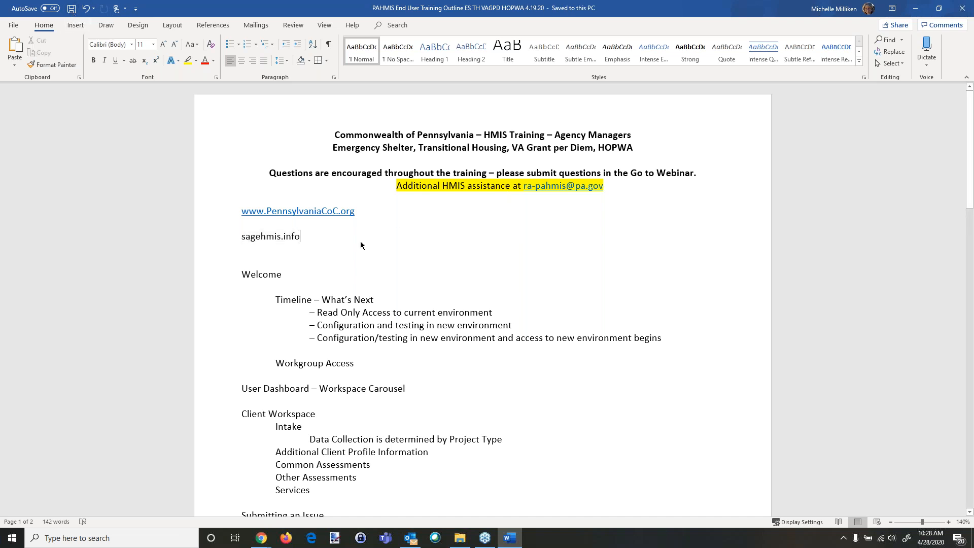